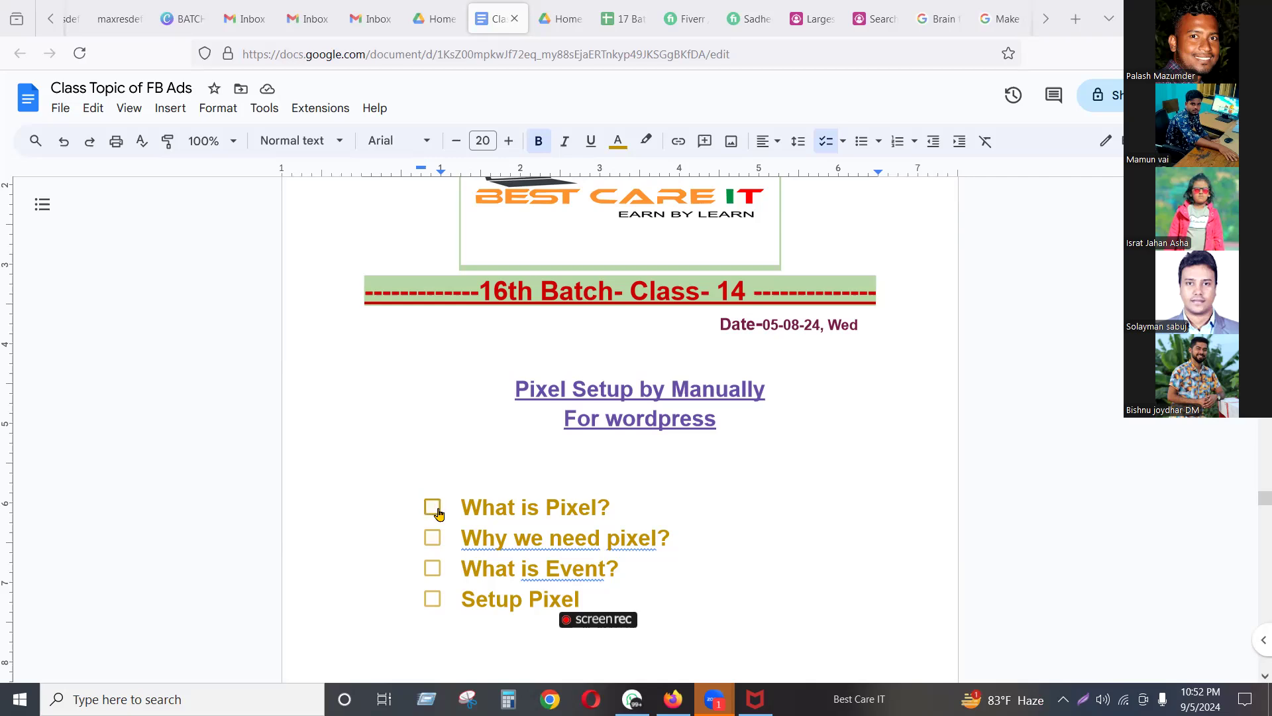
- Check off "What is Pixel?", "Why we need pixel?" and "What is Event?" in the class topic checklist
{"action": "left_click_drag", "start_coordinate": [610, 508], "coordinate": [461, 497]}
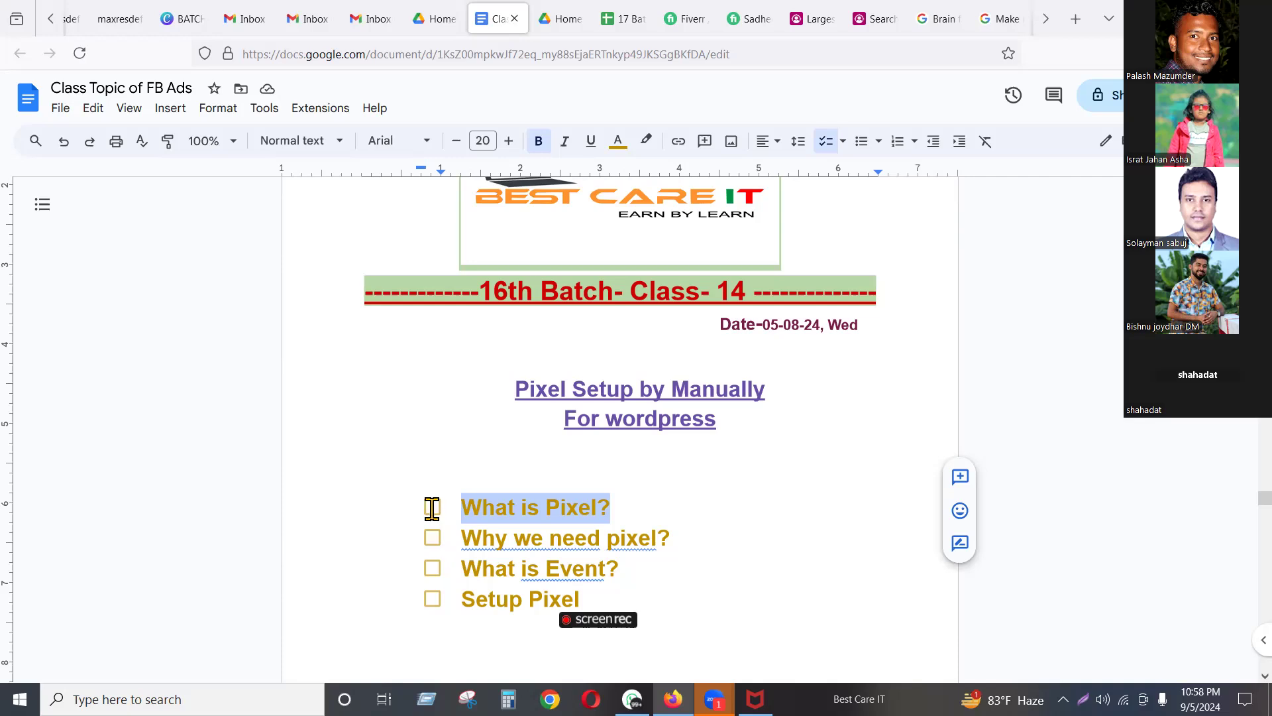
{"action": "left_click", "coordinate": [432, 508]}
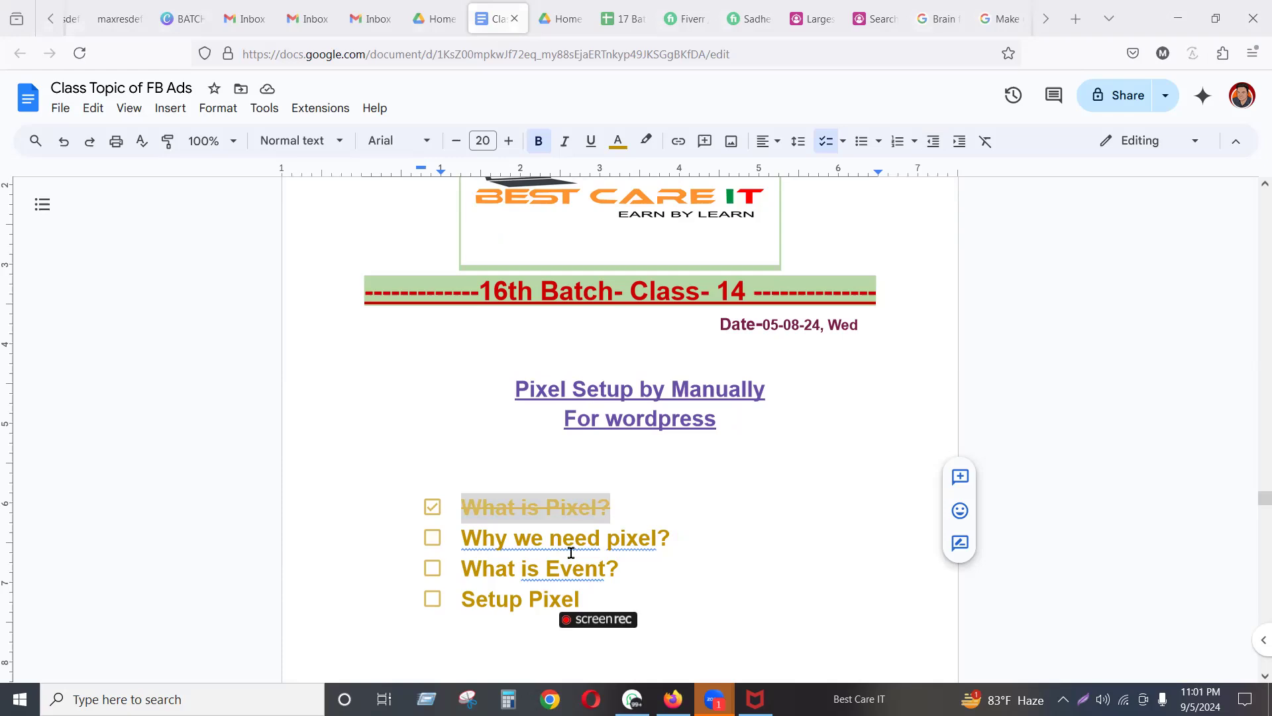
{"action": "left_click", "coordinate": [432, 537]}
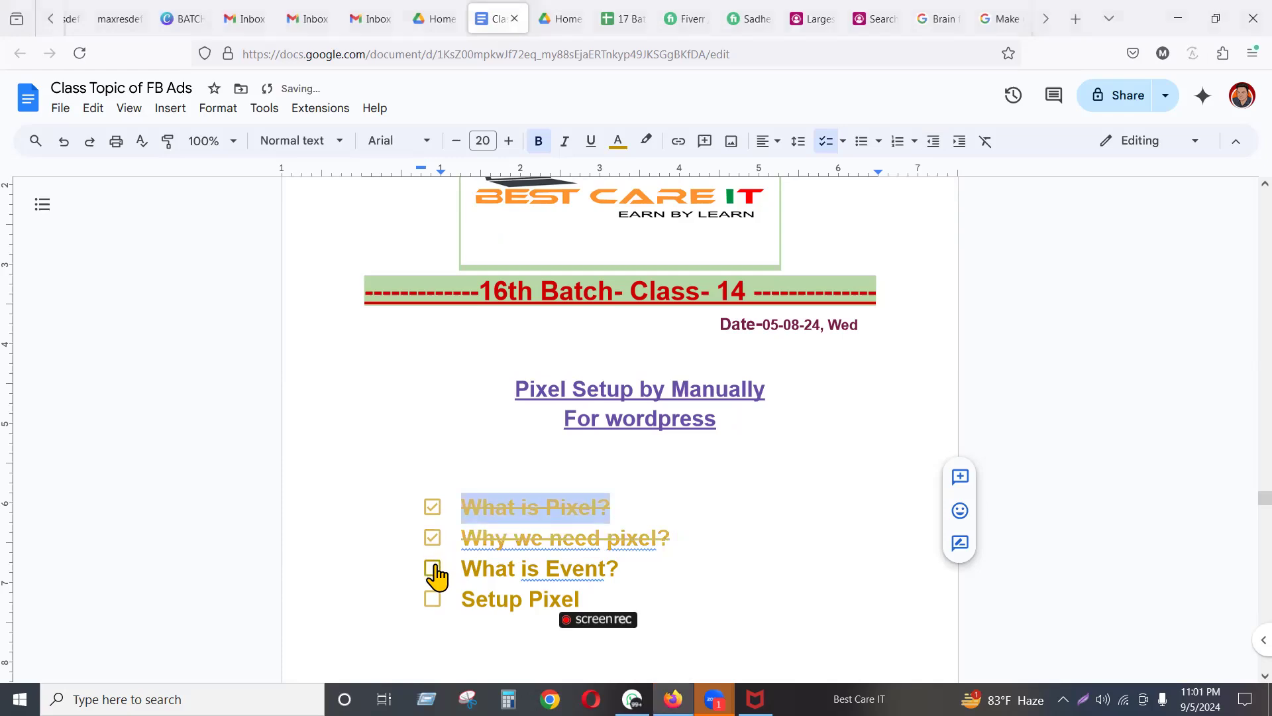
{"action": "left_click", "coordinate": [434, 568]}
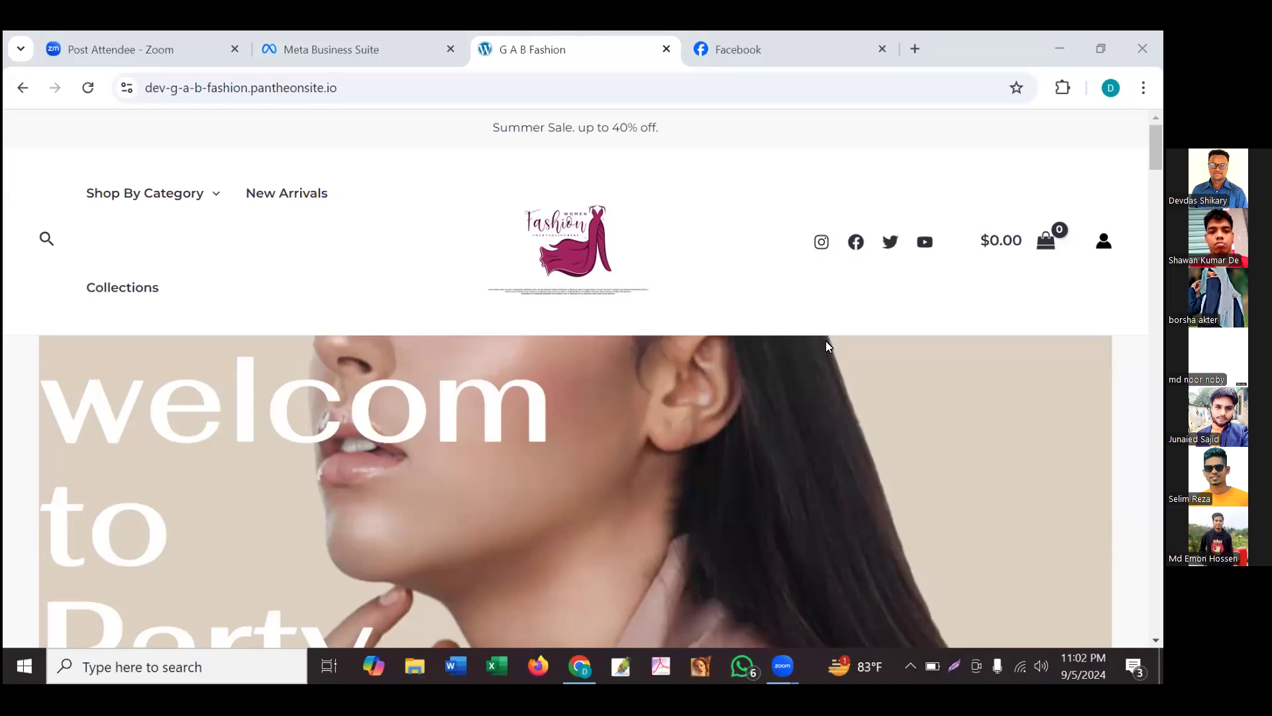
{"action": "scroll", "coordinate": [798, 247], "scroll_direction": "down", "scroll_amount": 1}
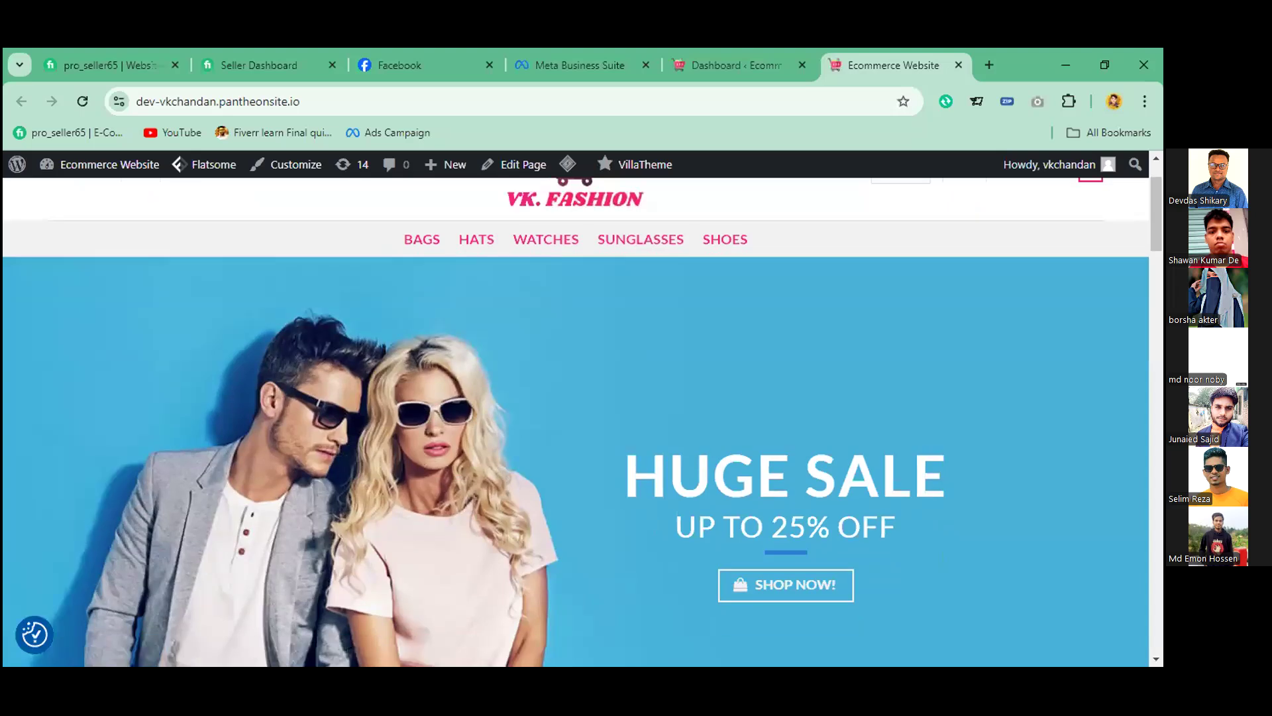
{"action": "scroll", "coordinate": [797, 247], "scroll_direction": "up", "scroll_amount": 1}
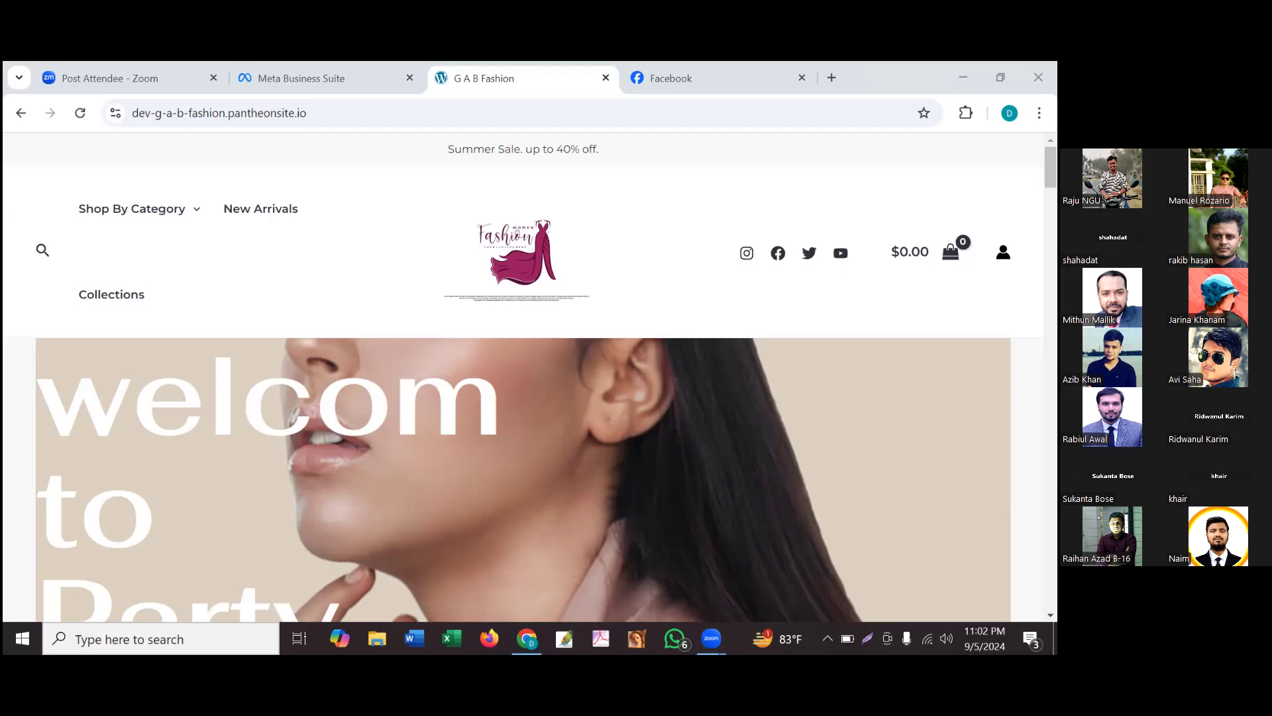
{"action": "scroll", "coordinate": [727, 263], "scroll_direction": "down", "scroll_amount": 1}
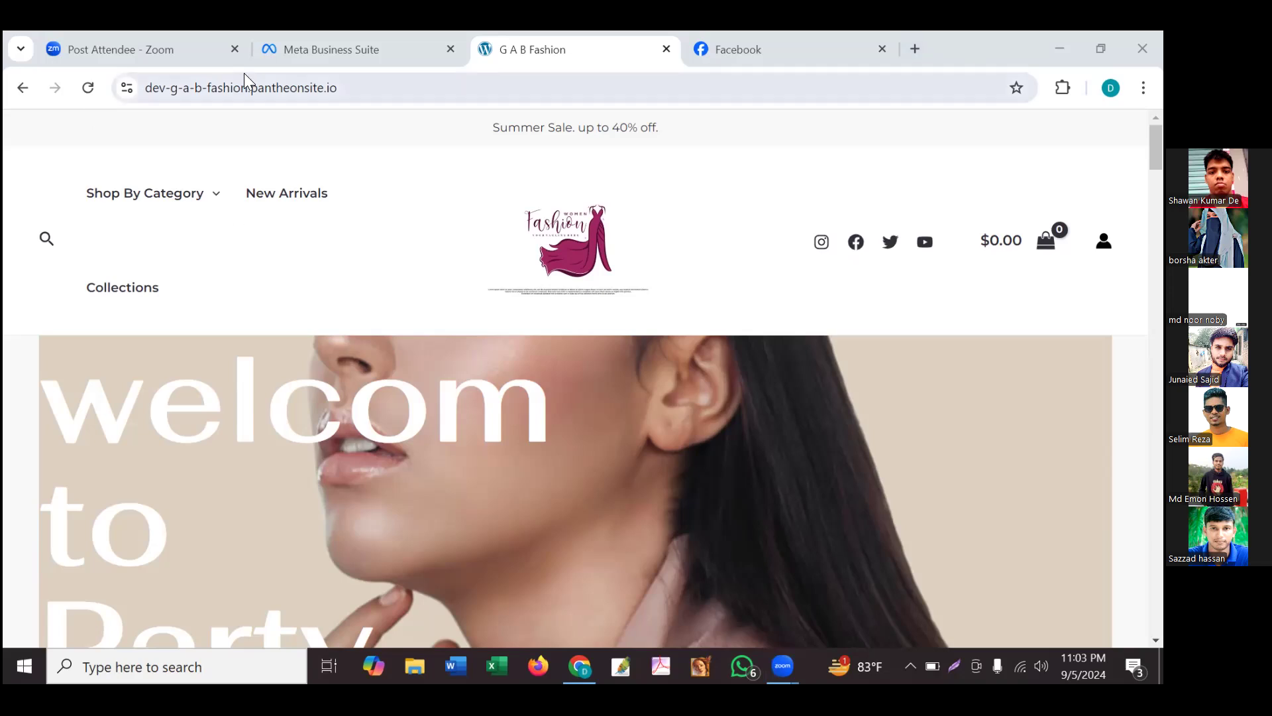
{"action": "left_click", "coordinate": [317, 55]}
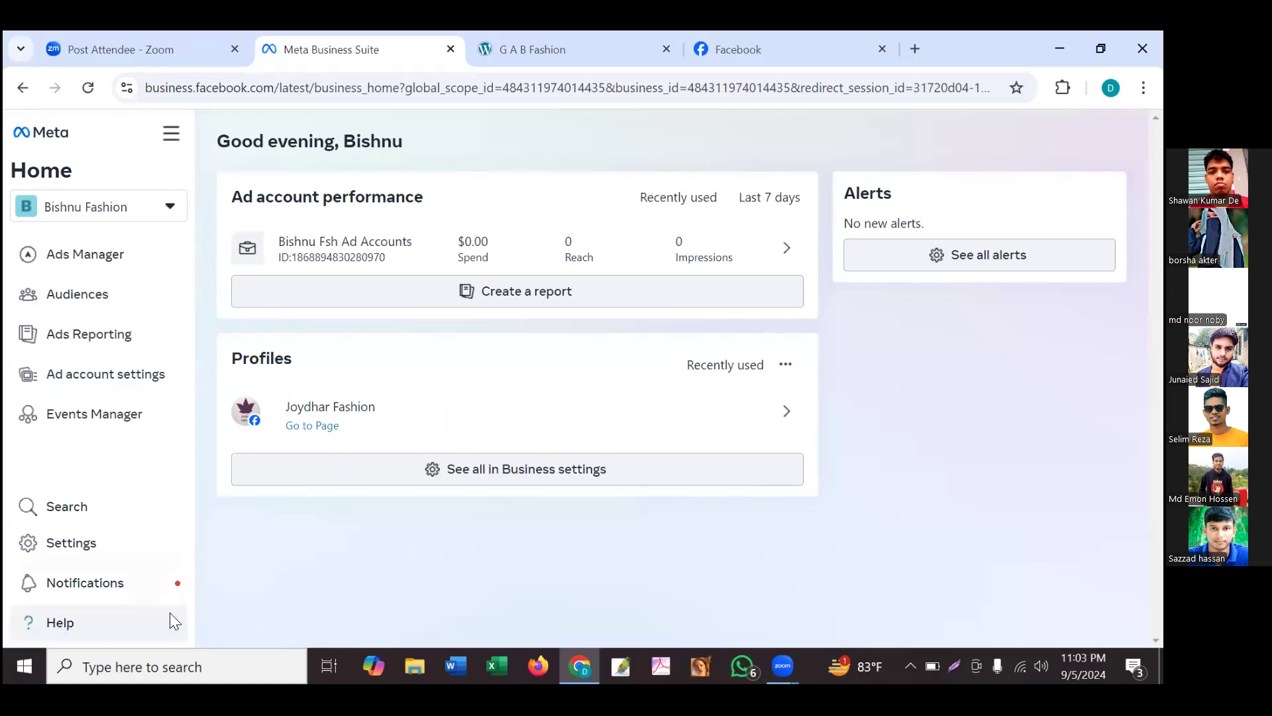
{"action": "left_click", "coordinate": [535, 43]}
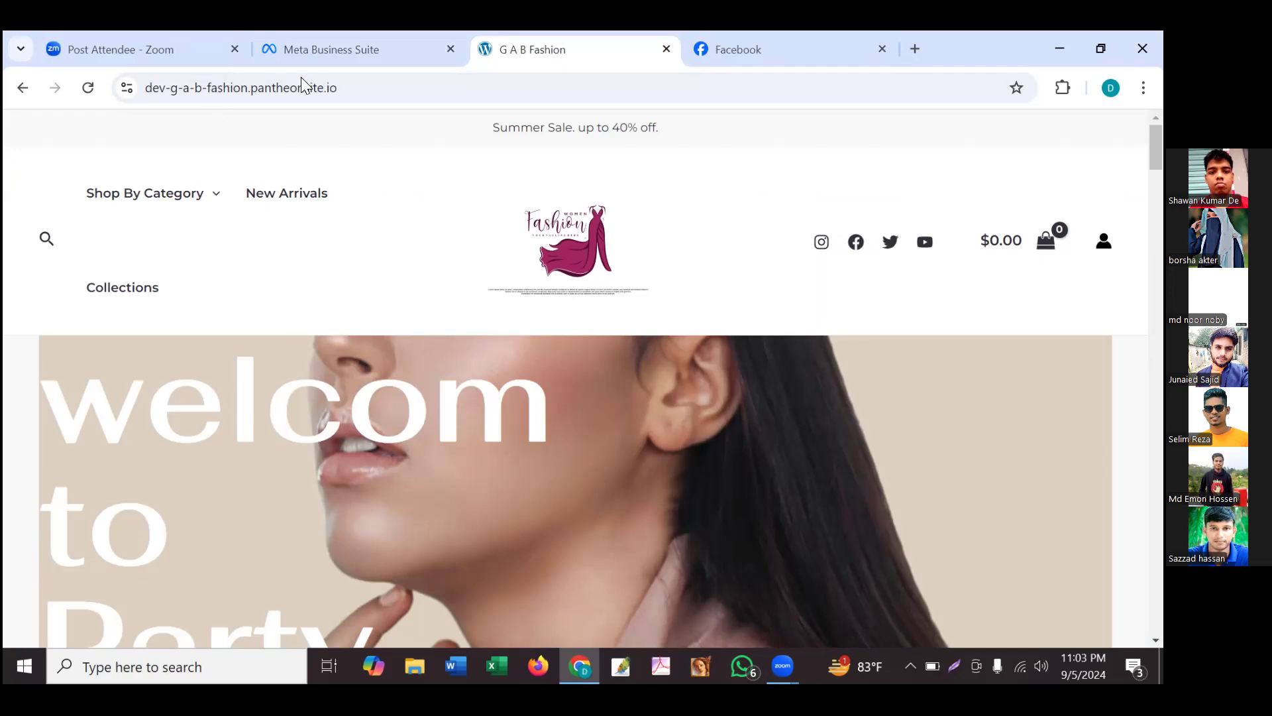
- Open the WordPress admin login page of the G A B Fashion site by adding /wp-admin/ to its address
{"action": "left_click", "coordinate": [347, 93]}
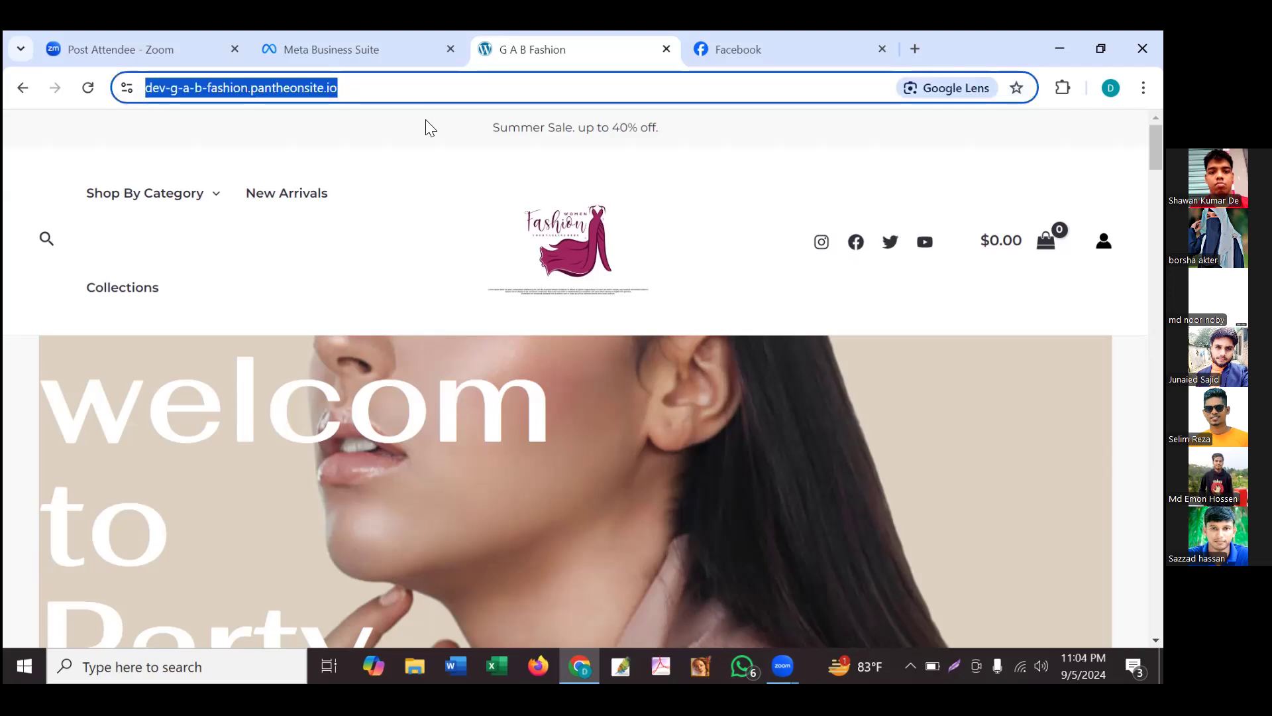
{"action": "scroll", "coordinate": [383, 113], "scroll_direction": "down", "scroll_amount": 5}
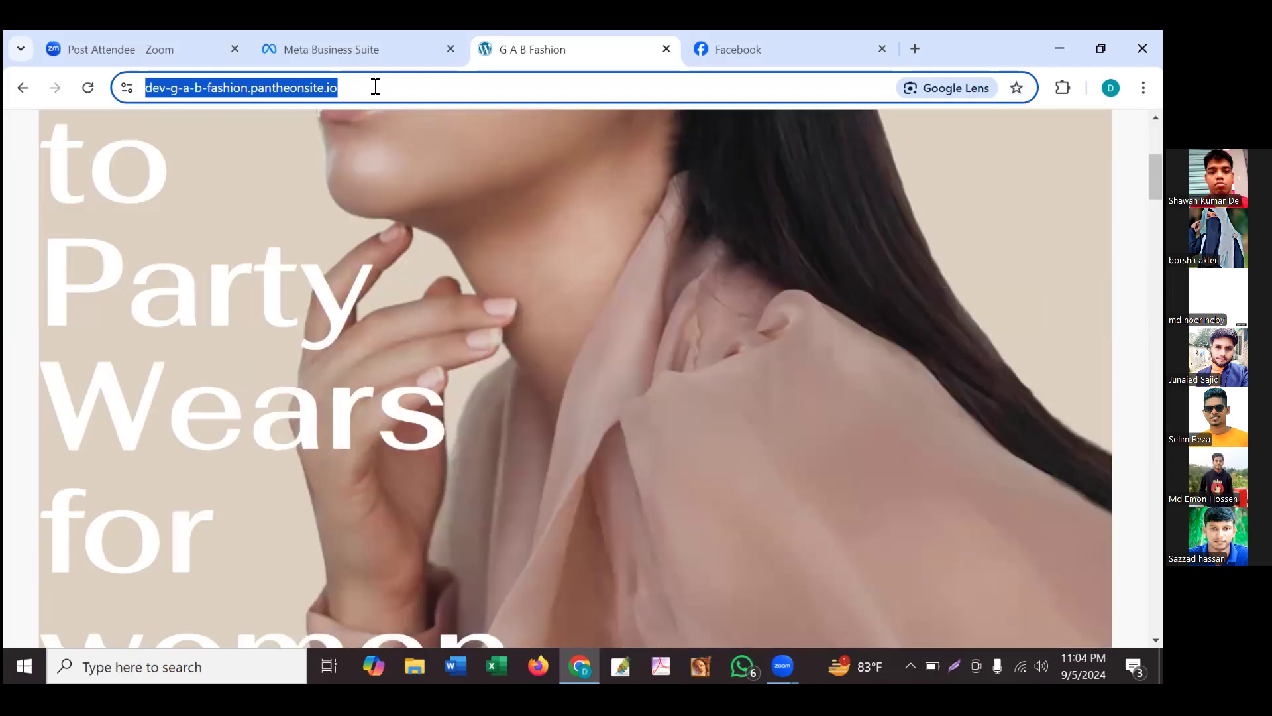
{"action": "left_click", "coordinate": [376, 86]}
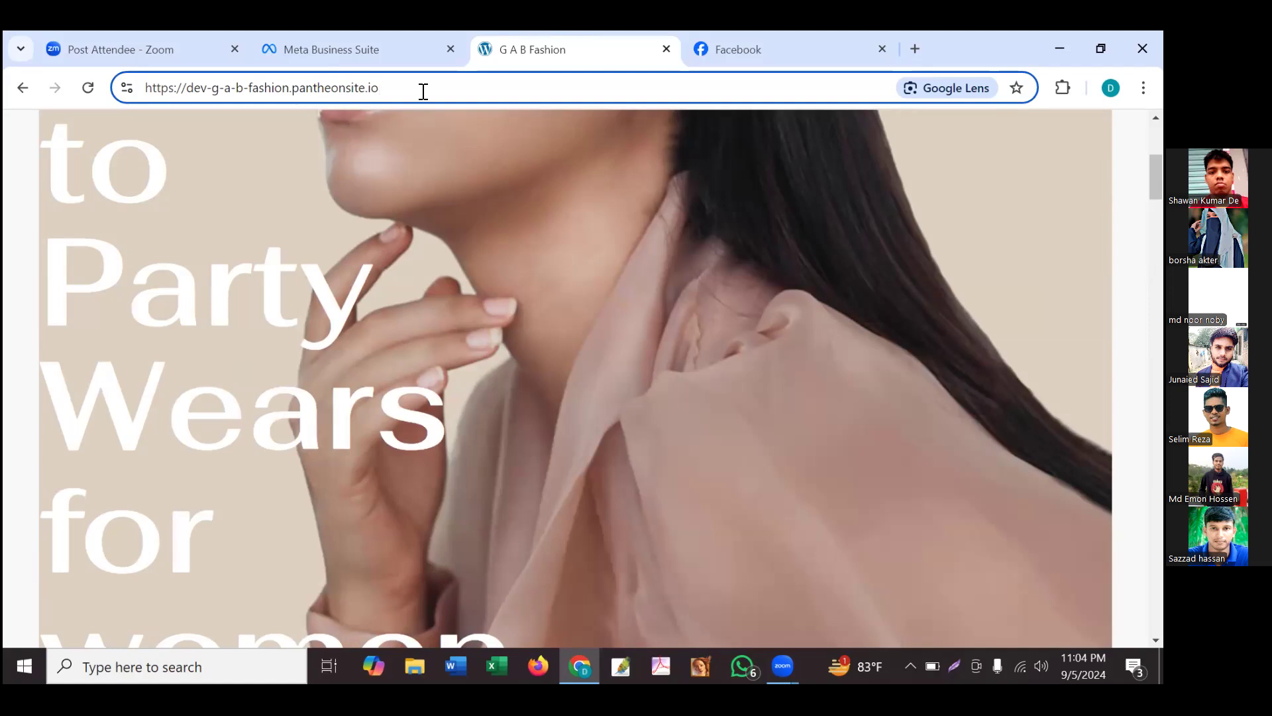
{"action": "type", "text": "/"}
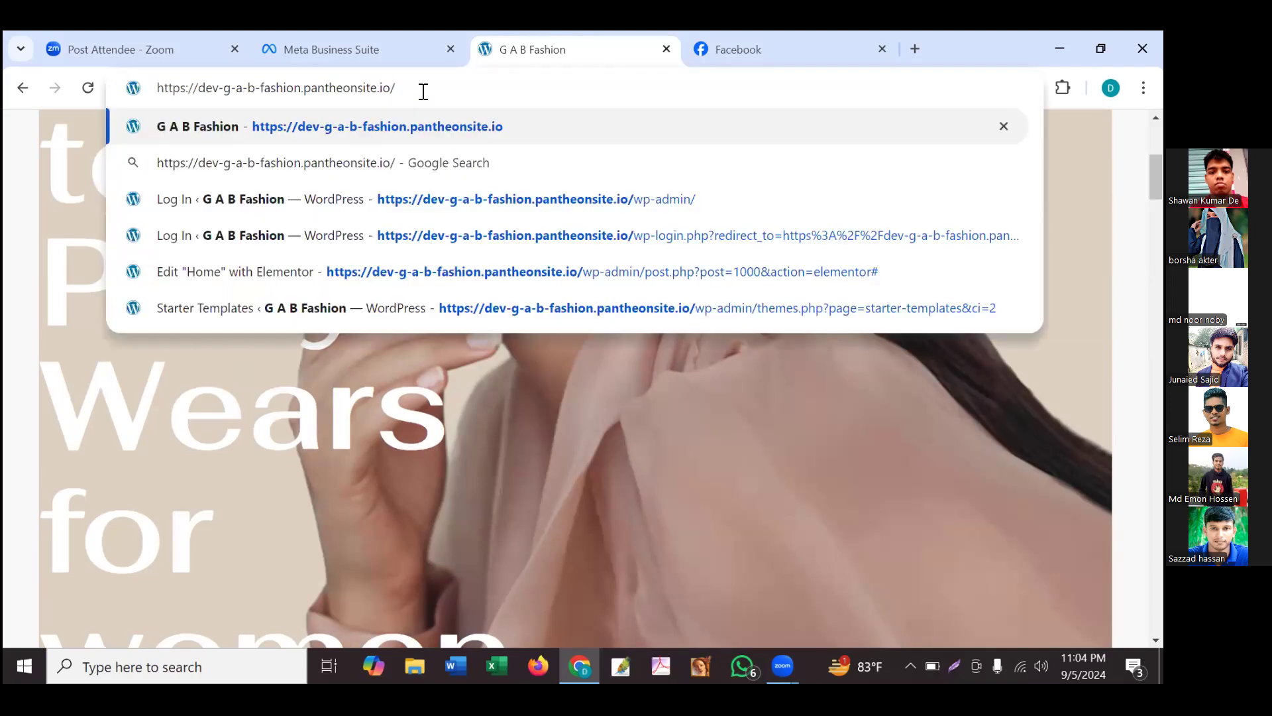
{"action": "type", "text": "wp"}
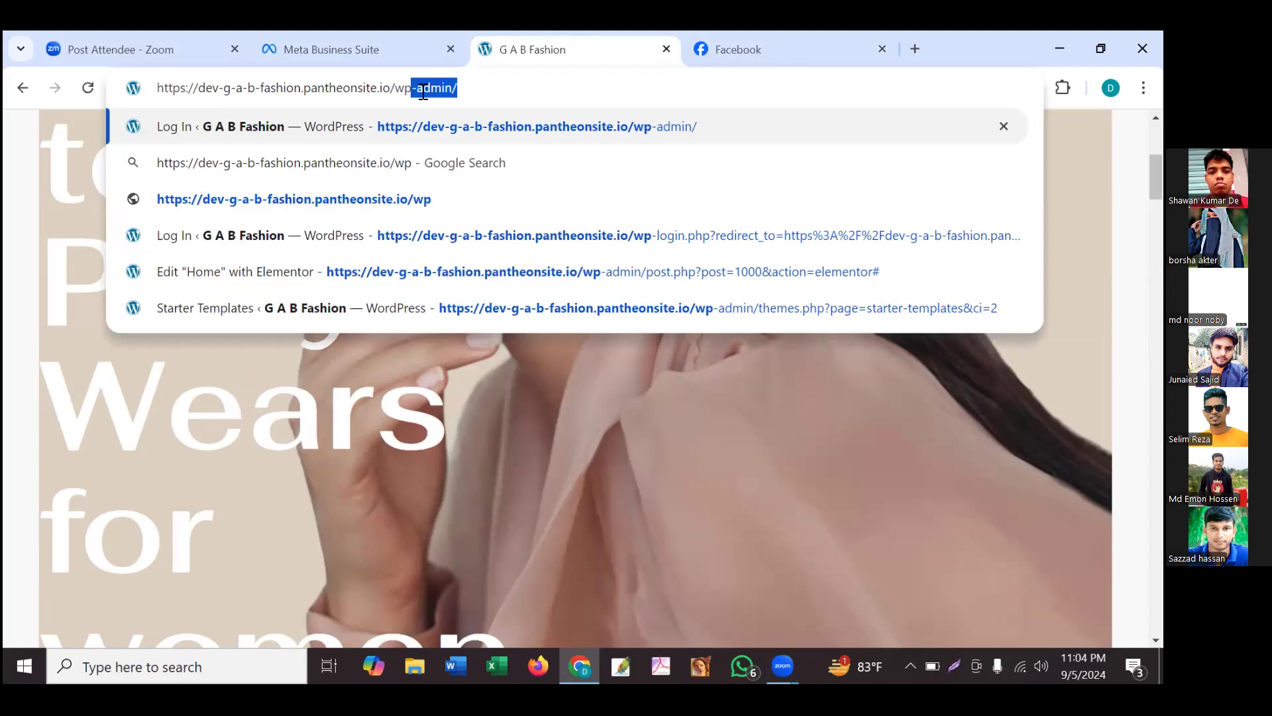
{"action": "type", "text": "-"}
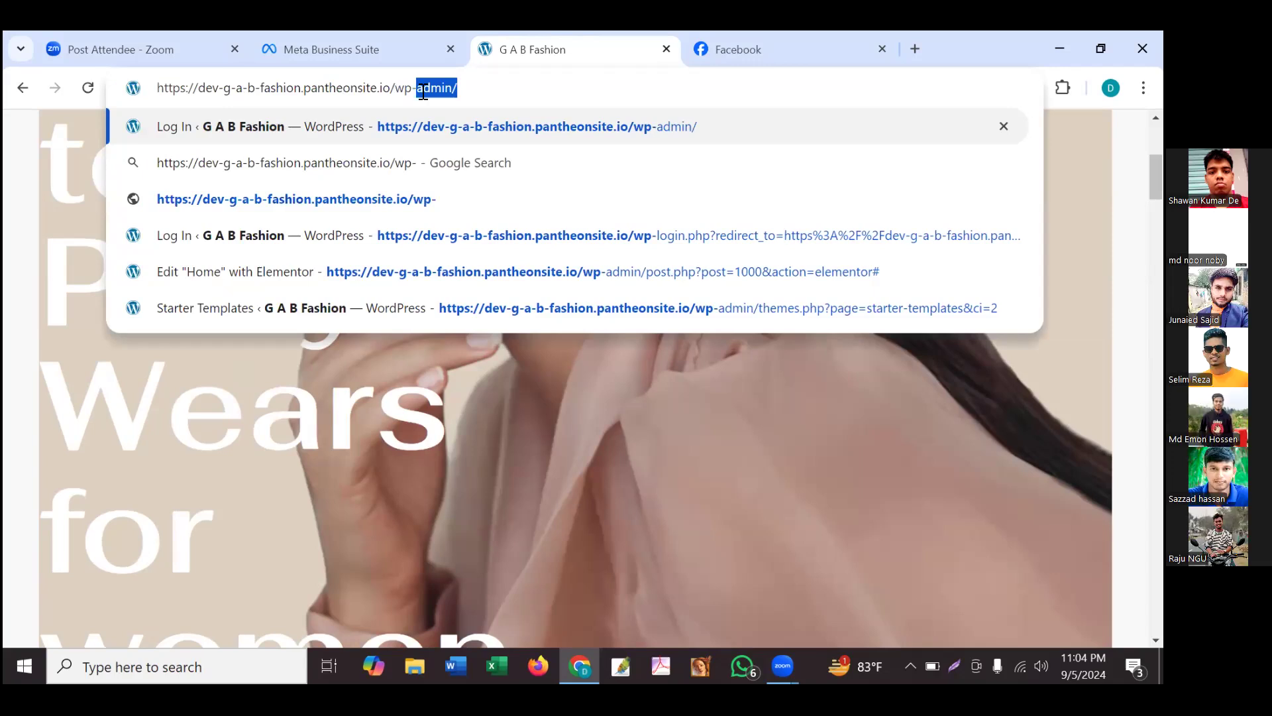
{"action": "key", "text": "Right"}
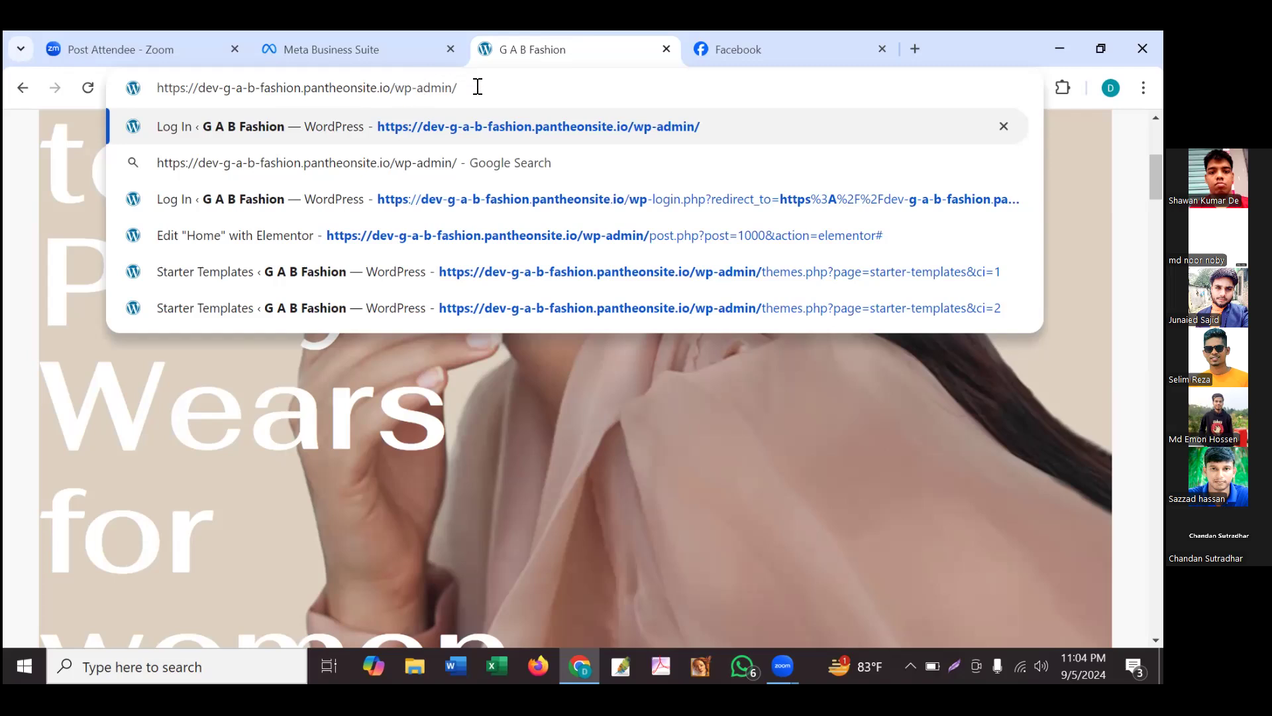
{"action": "key", "text": "Return"}
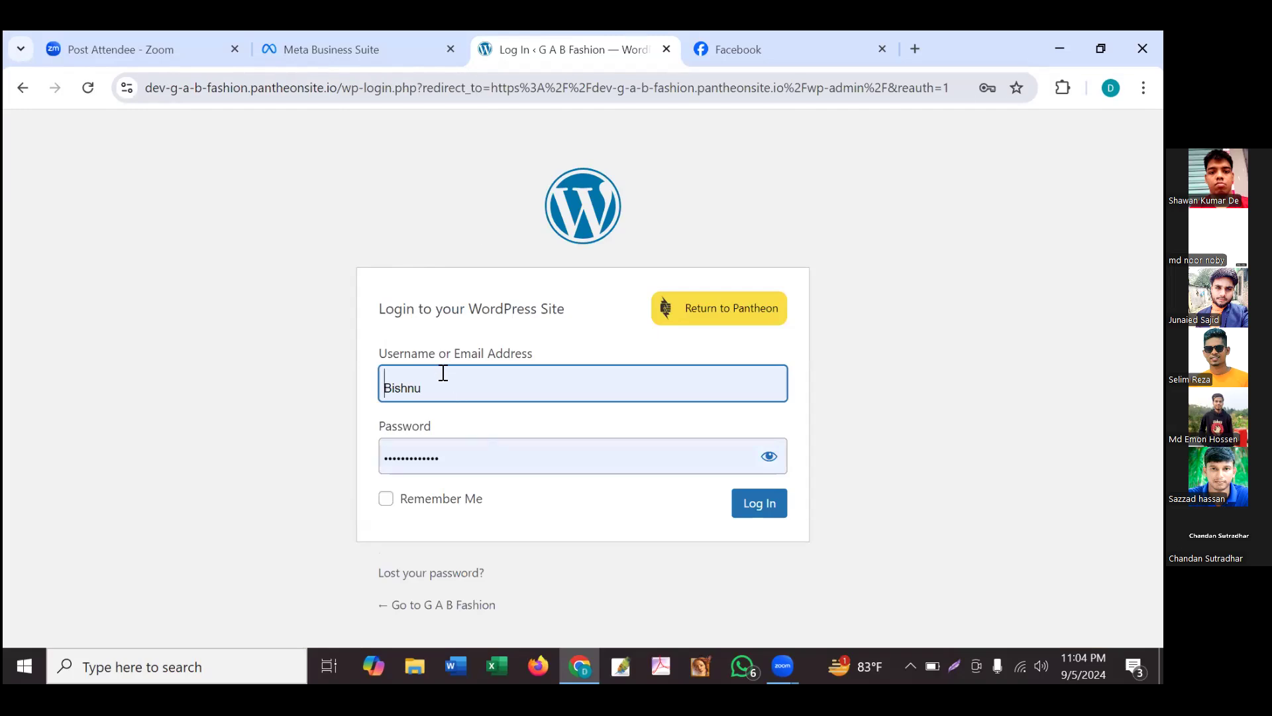
- Log in to the WordPress site with the prefilled credentials and dismiss the Starter Templates survey on the dashboard
{"action": "left_click", "coordinate": [442, 386]}
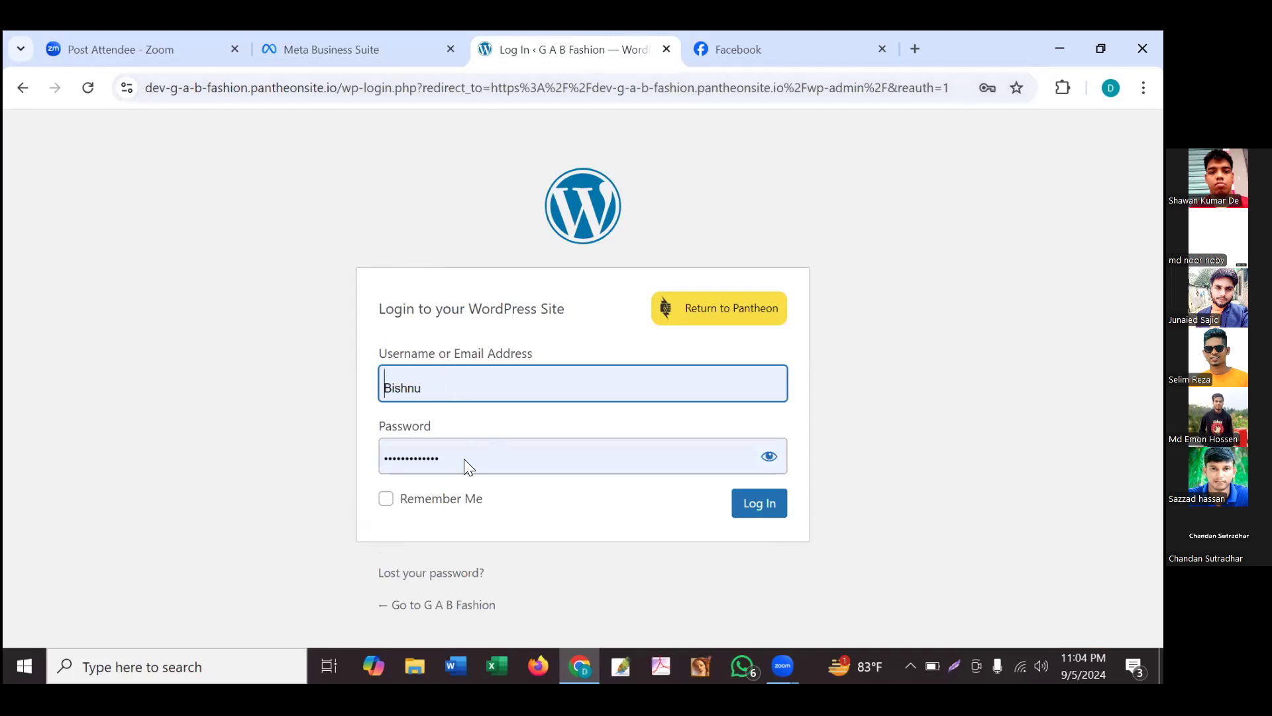
{"action": "left_click", "coordinate": [432, 456]}
{"action": "left_click", "coordinate": [1022, 354]}
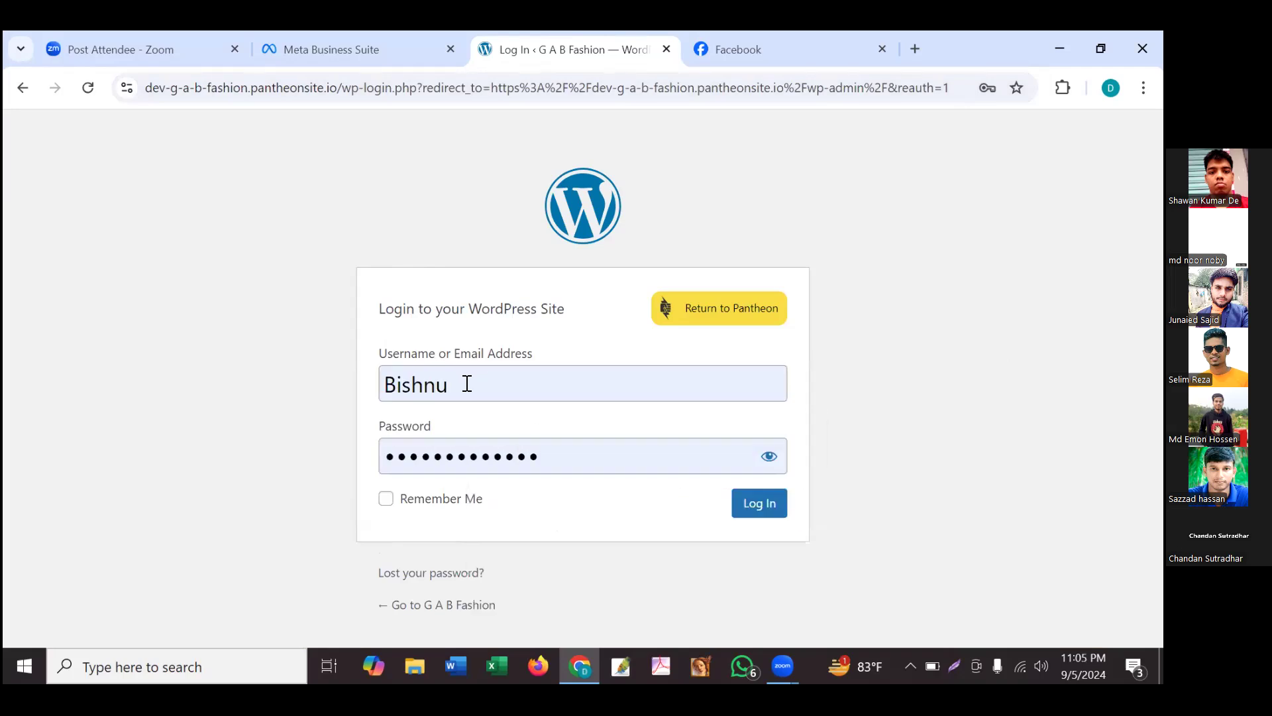
{"action": "left_click", "coordinate": [467, 384]}
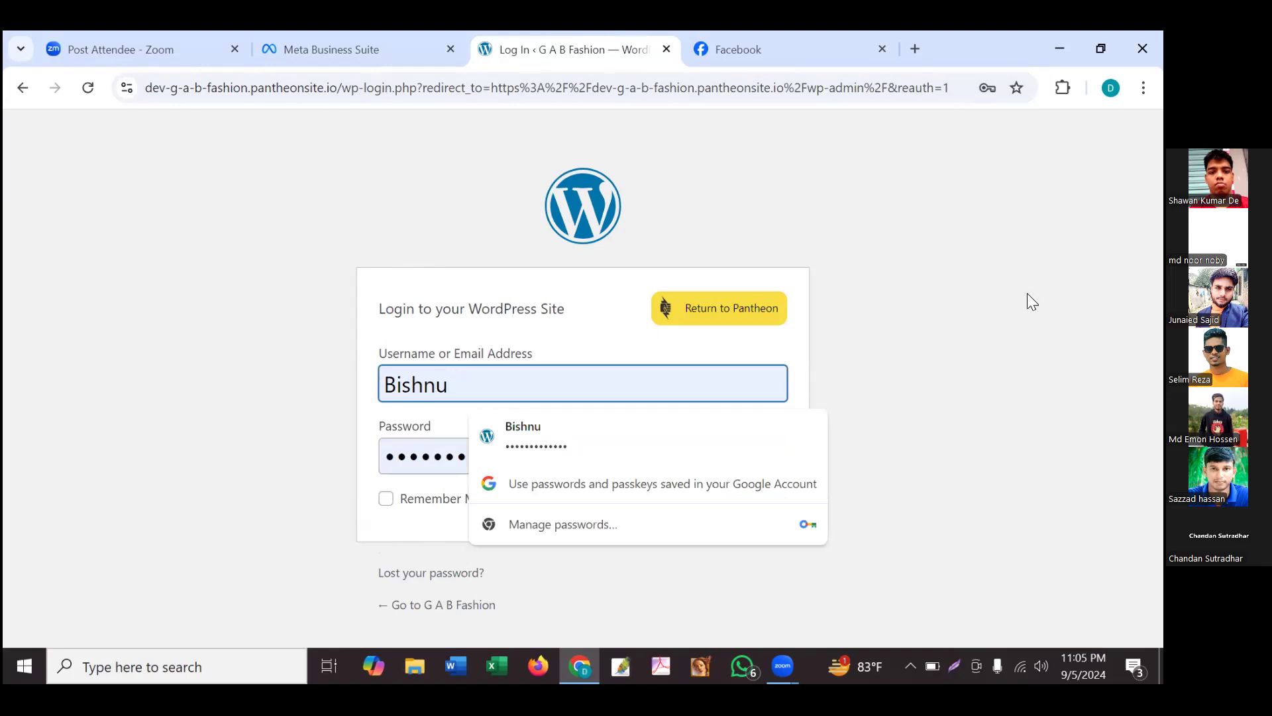
{"action": "left_click", "coordinate": [994, 358]}
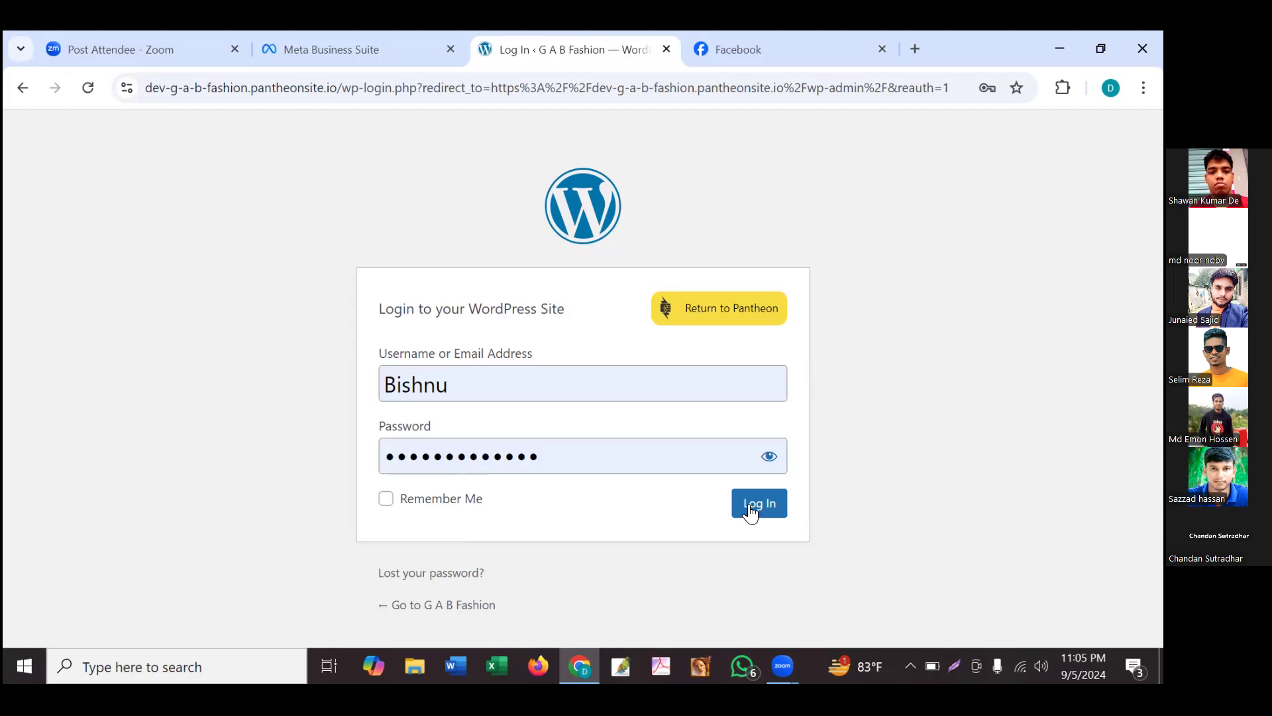
{"action": "left_click", "coordinate": [751, 512]}
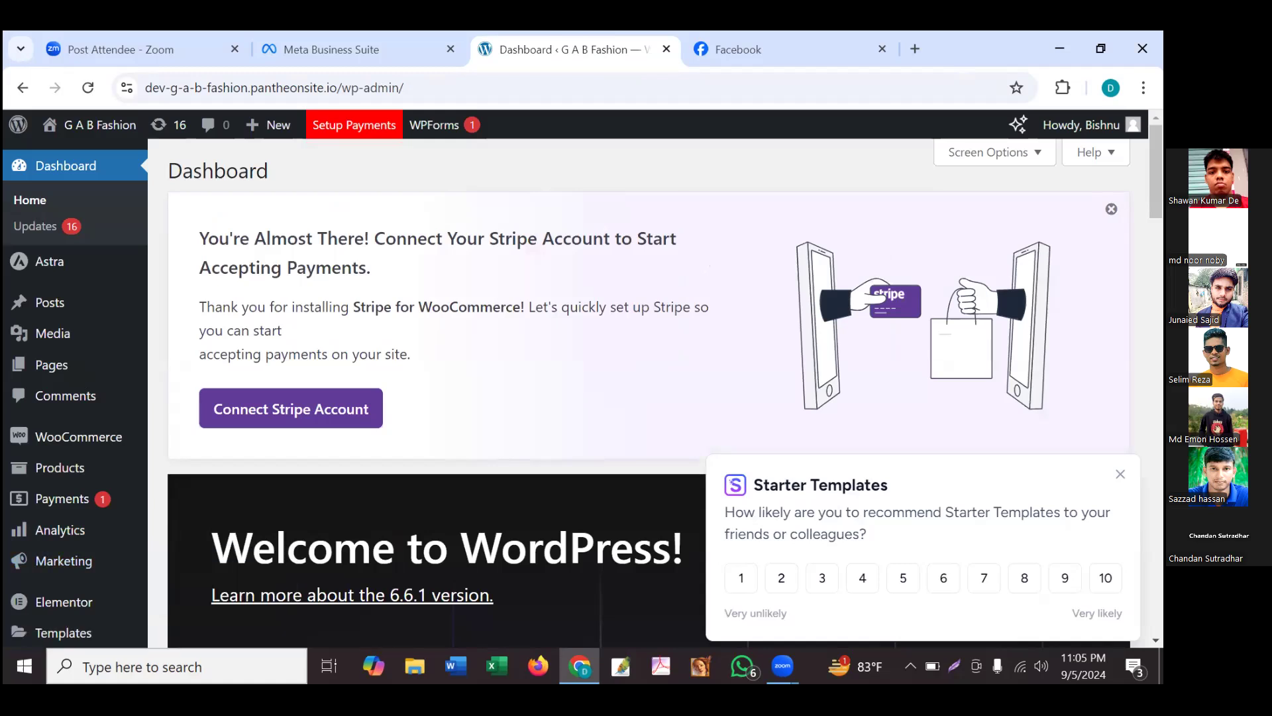
{"action": "left_click", "coordinate": [1121, 474]}
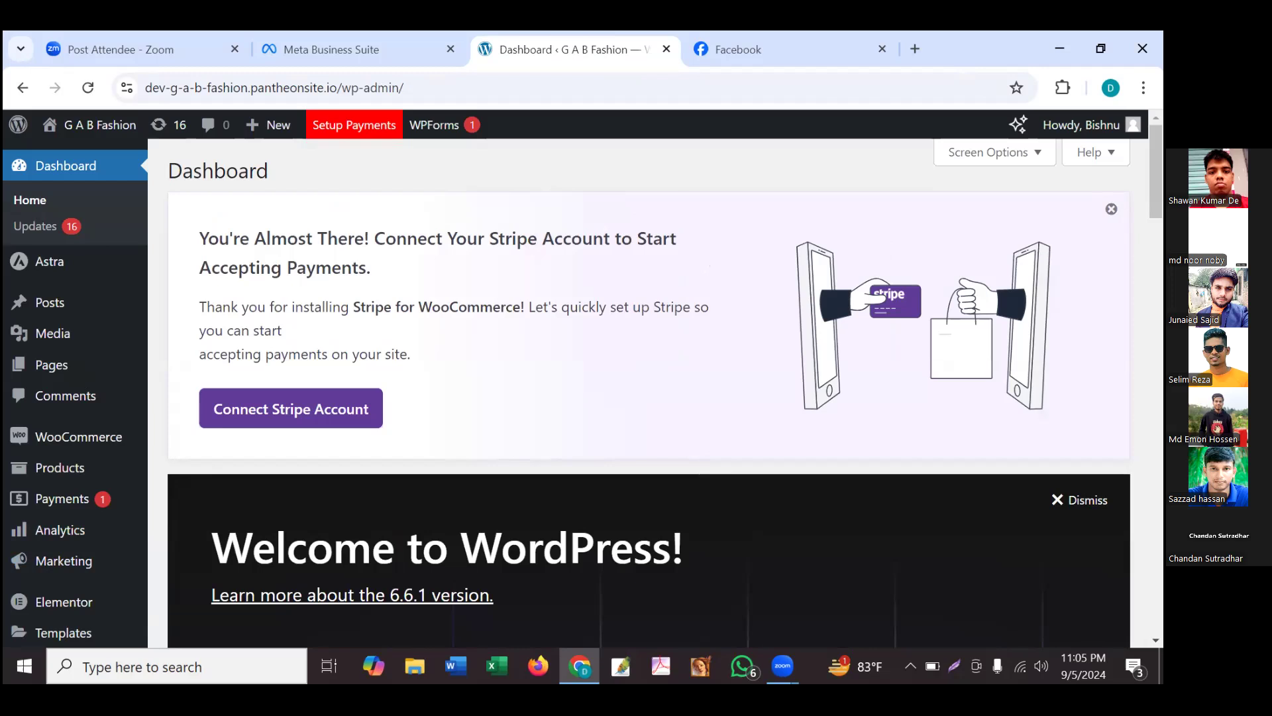
- Switch to Meta Business Suite and open the settings of the business portfolio
{"action": "mouse_move", "coordinate": [11, 562]}
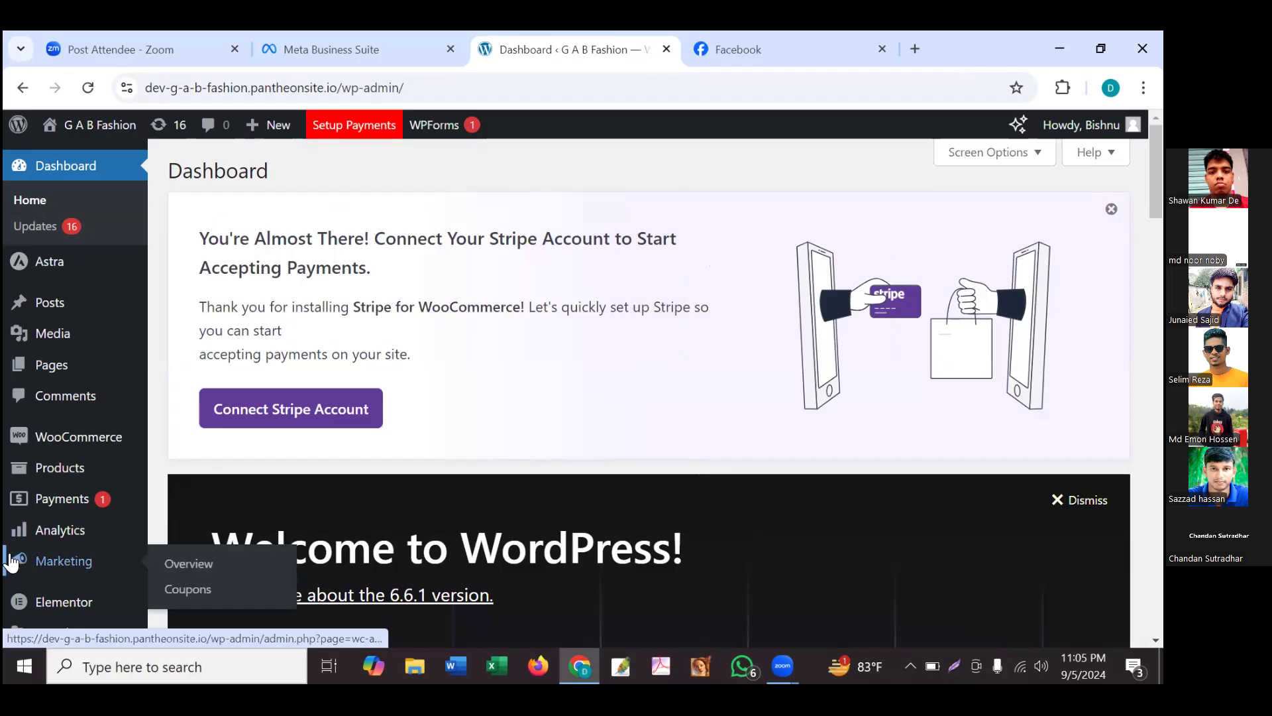
{"action": "left_click", "coordinate": [371, 48]}
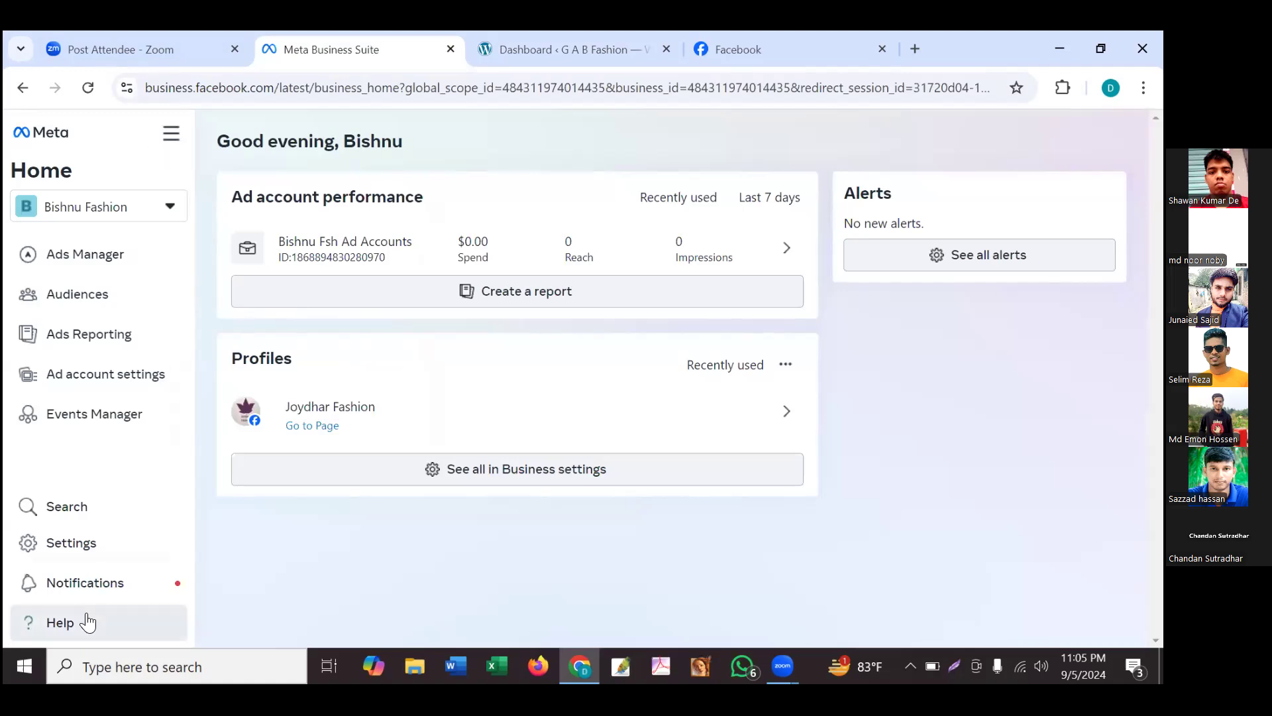
{"action": "left_click", "coordinate": [72, 550]}
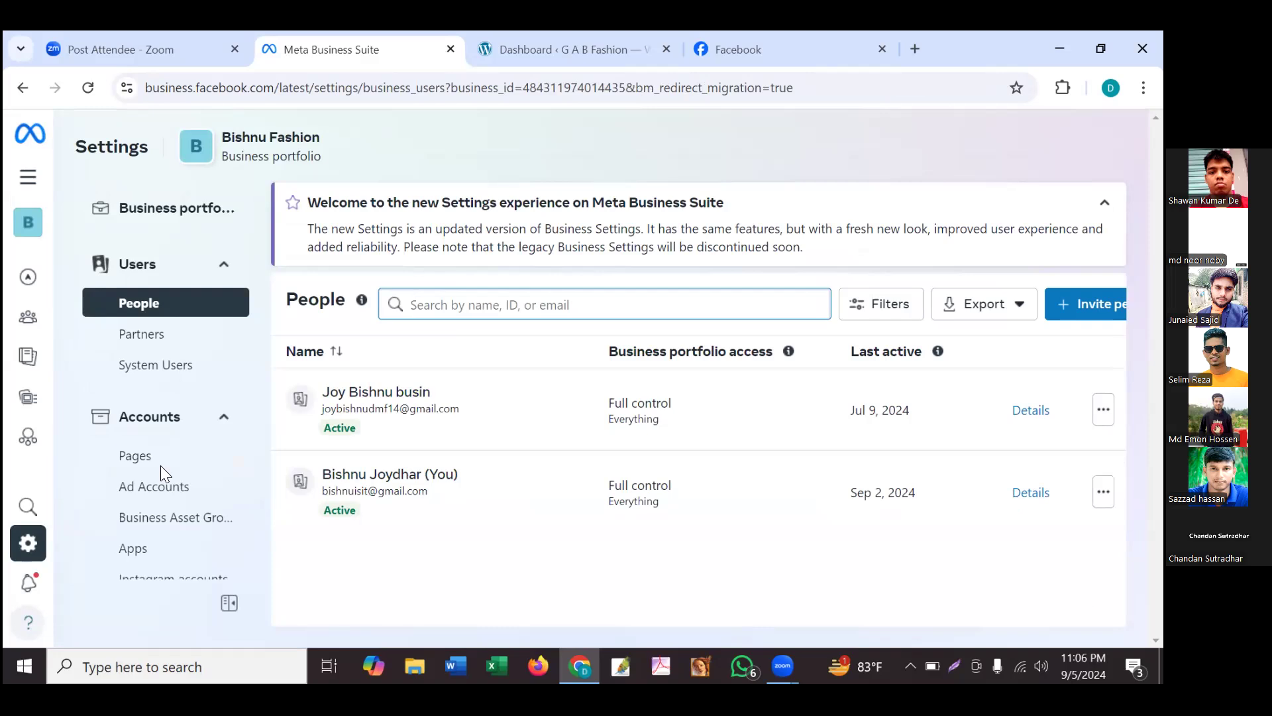
- Expand the data sources in the business portfolio settings and open Datasets
{"action": "scroll", "coordinate": [160, 465], "scroll_direction": "down", "scroll_amount": 3}
{"action": "scroll", "coordinate": [74, 476], "scroll_direction": "down", "scroll_amount": 5}
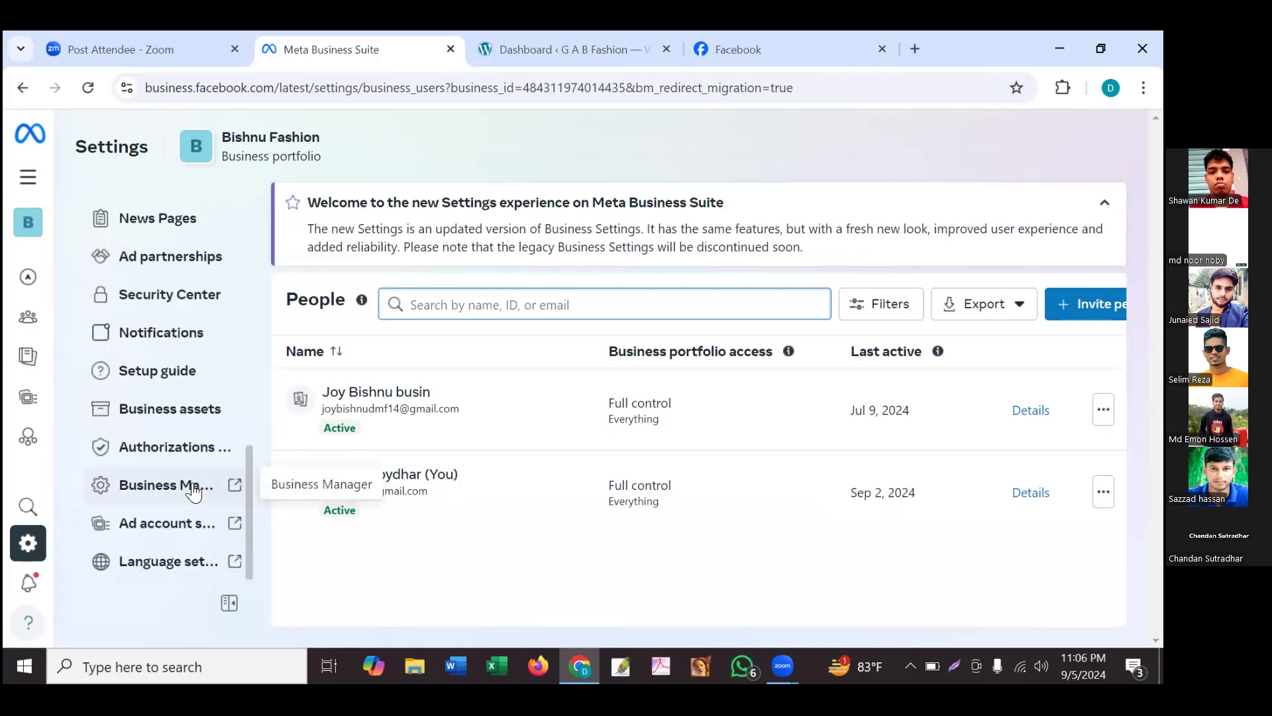
{"action": "left_click", "coordinate": [162, 276]}
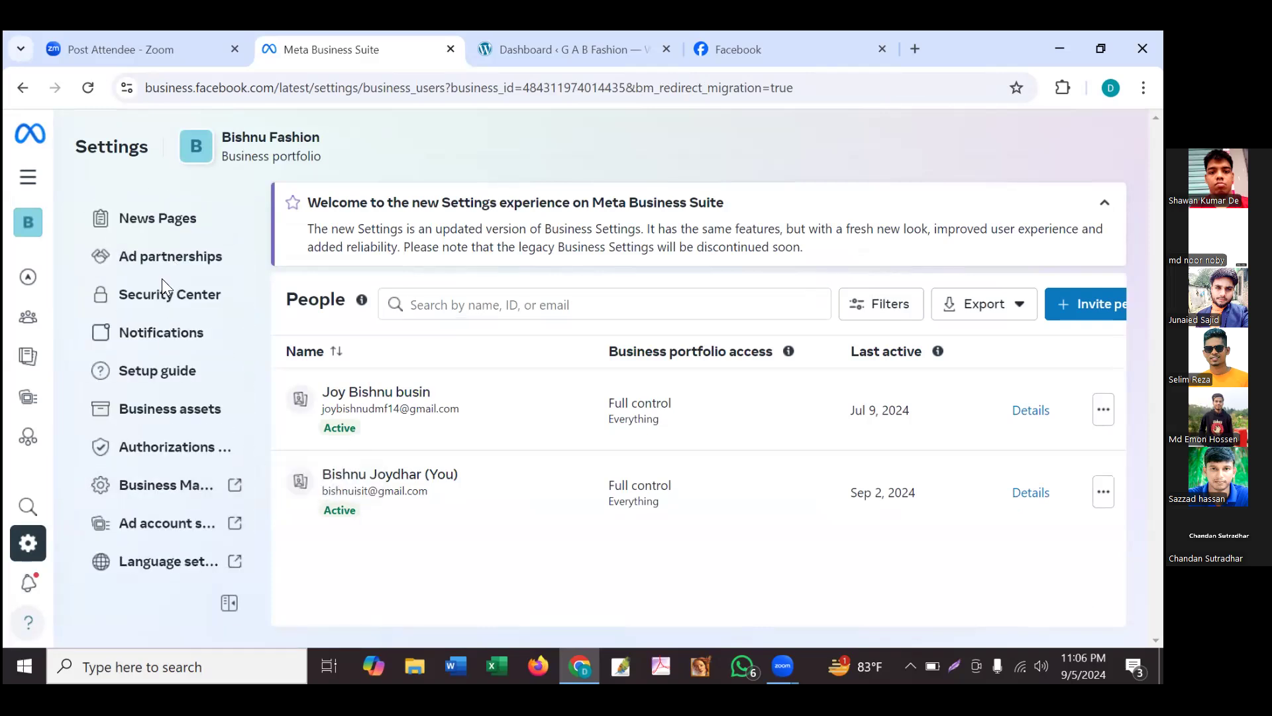
{"action": "scroll", "coordinate": [166, 305], "scroll_direction": "up", "scroll_amount": 3}
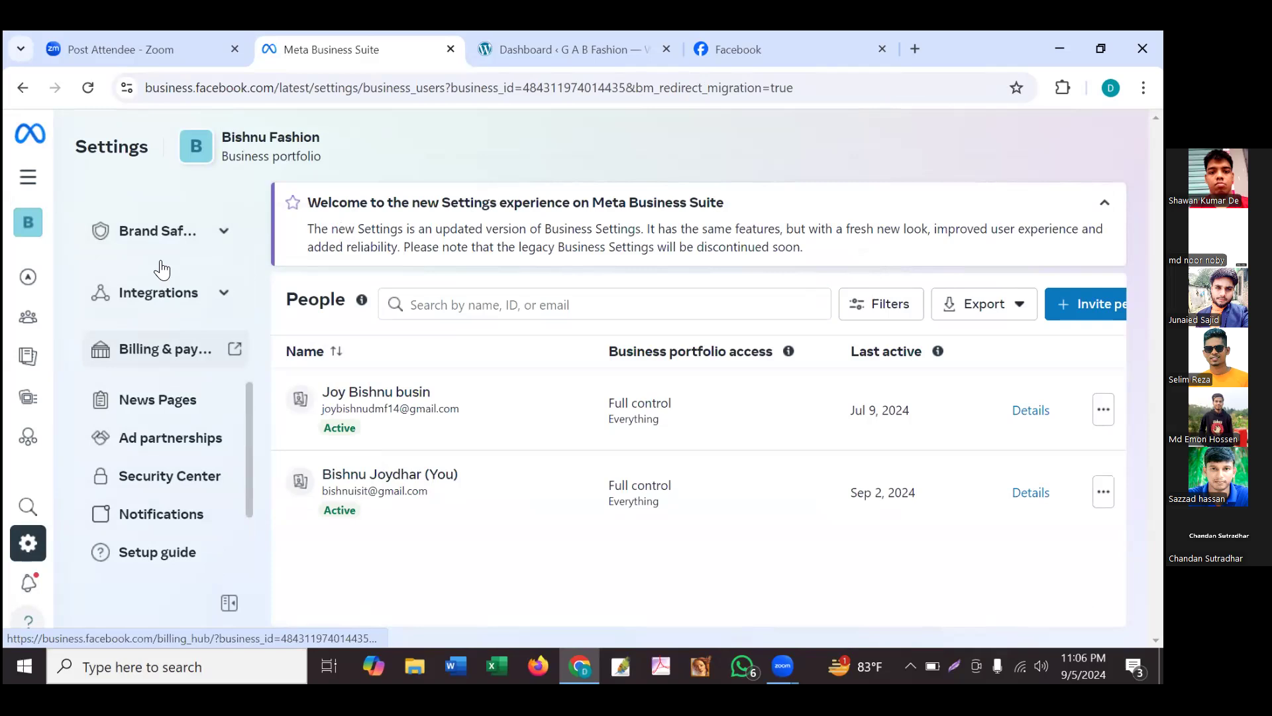
{"action": "scroll", "coordinate": [162, 273], "scroll_direction": "up", "scroll_amount": 5}
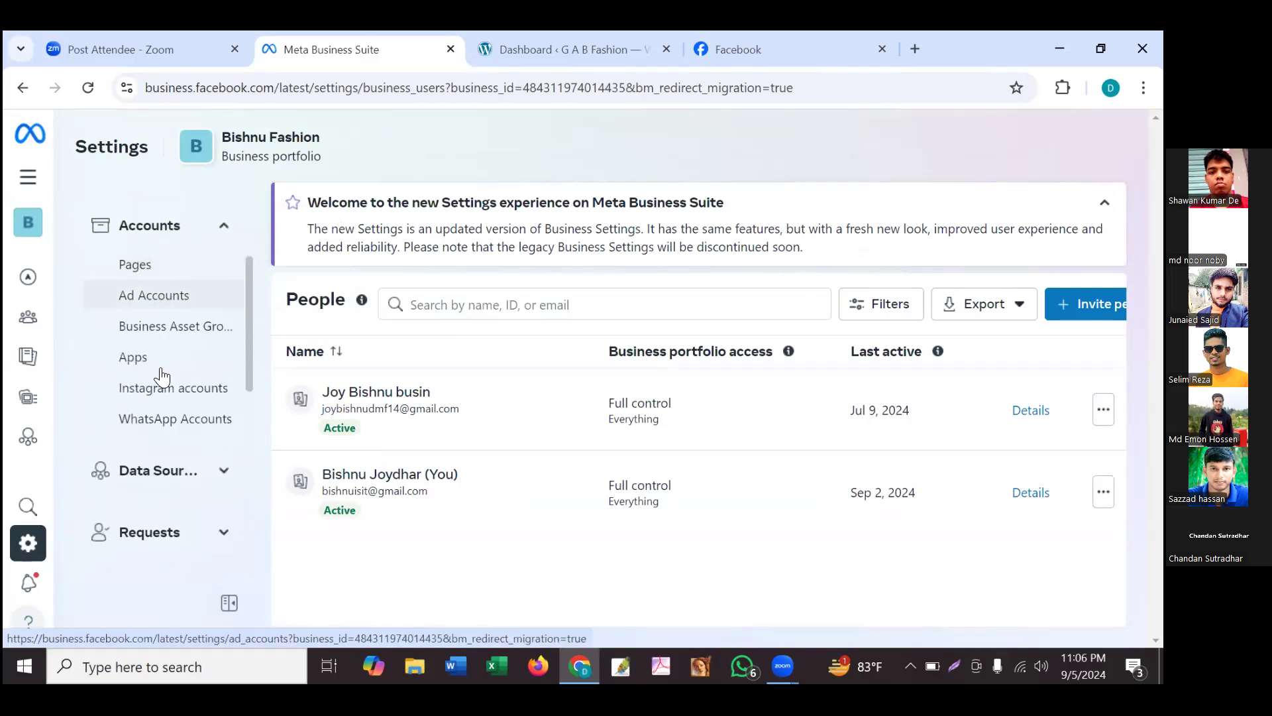
{"action": "left_click", "coordinate": [161, 474]}
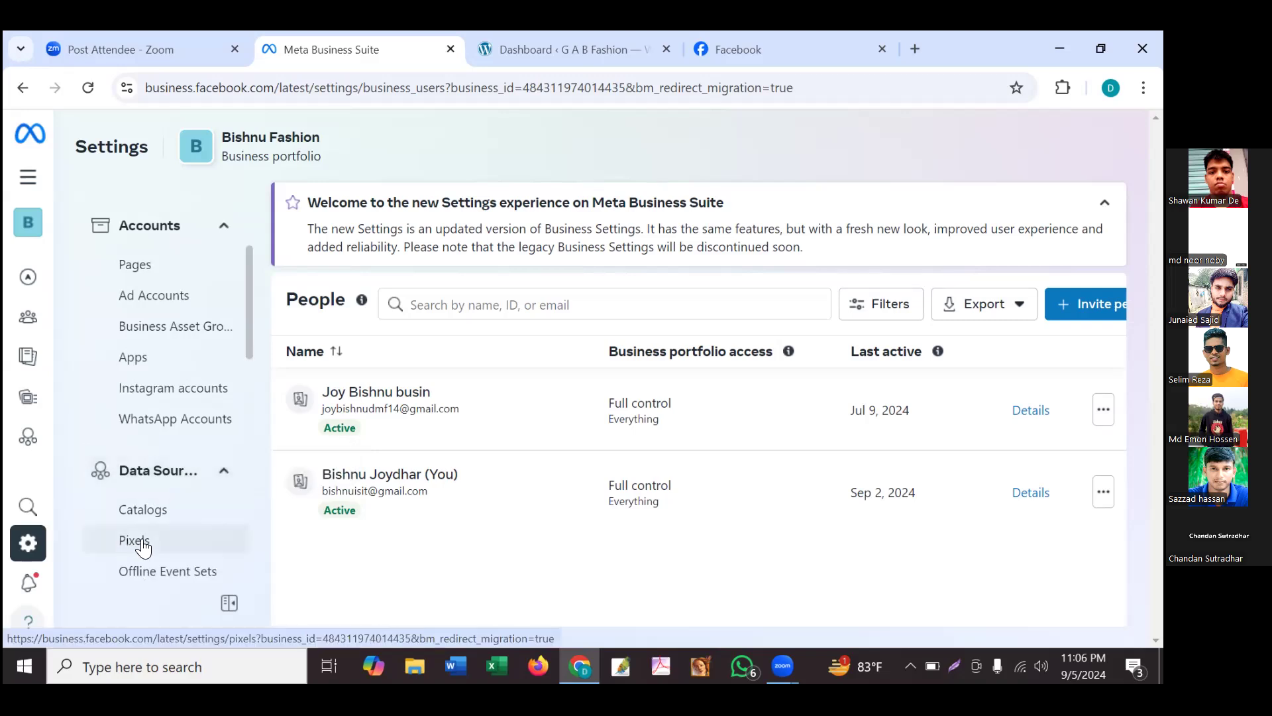
{"action": "scroll", "coordinate": [153, 548], "scroll_direction": "down", "scroll_amount": 1}
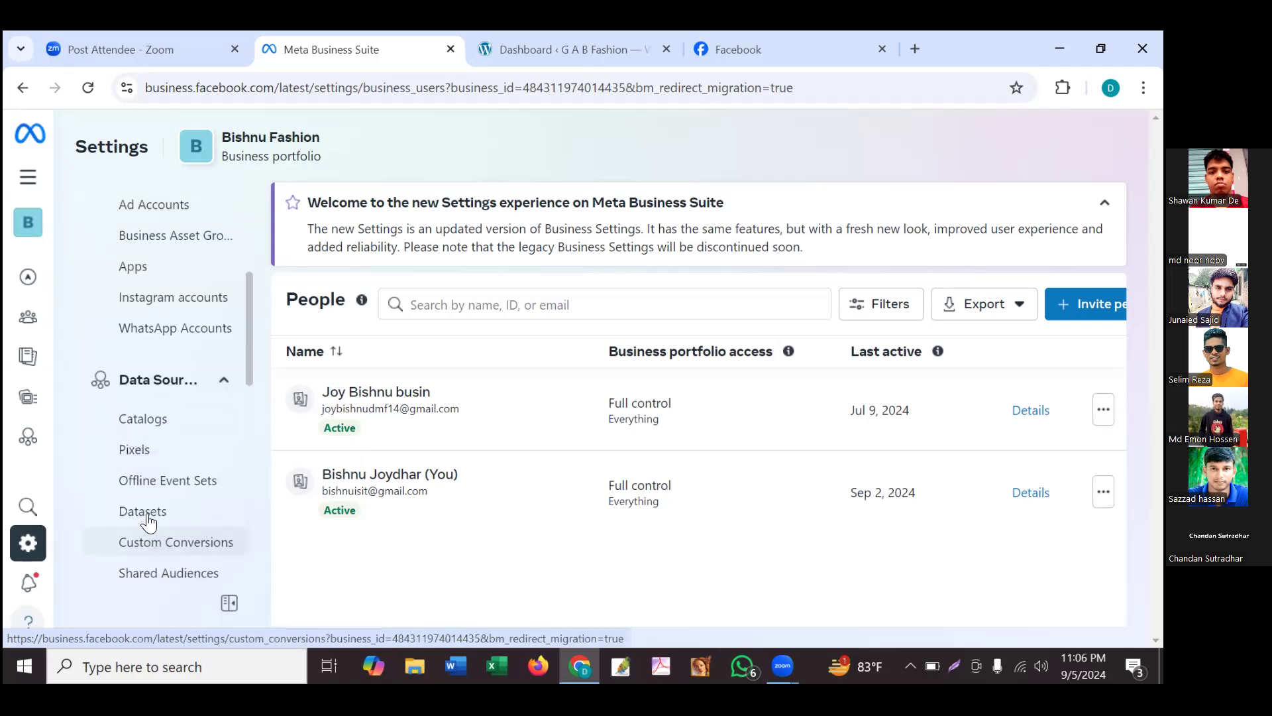
{"action": "left_click", "coordinate": [158, 518]}
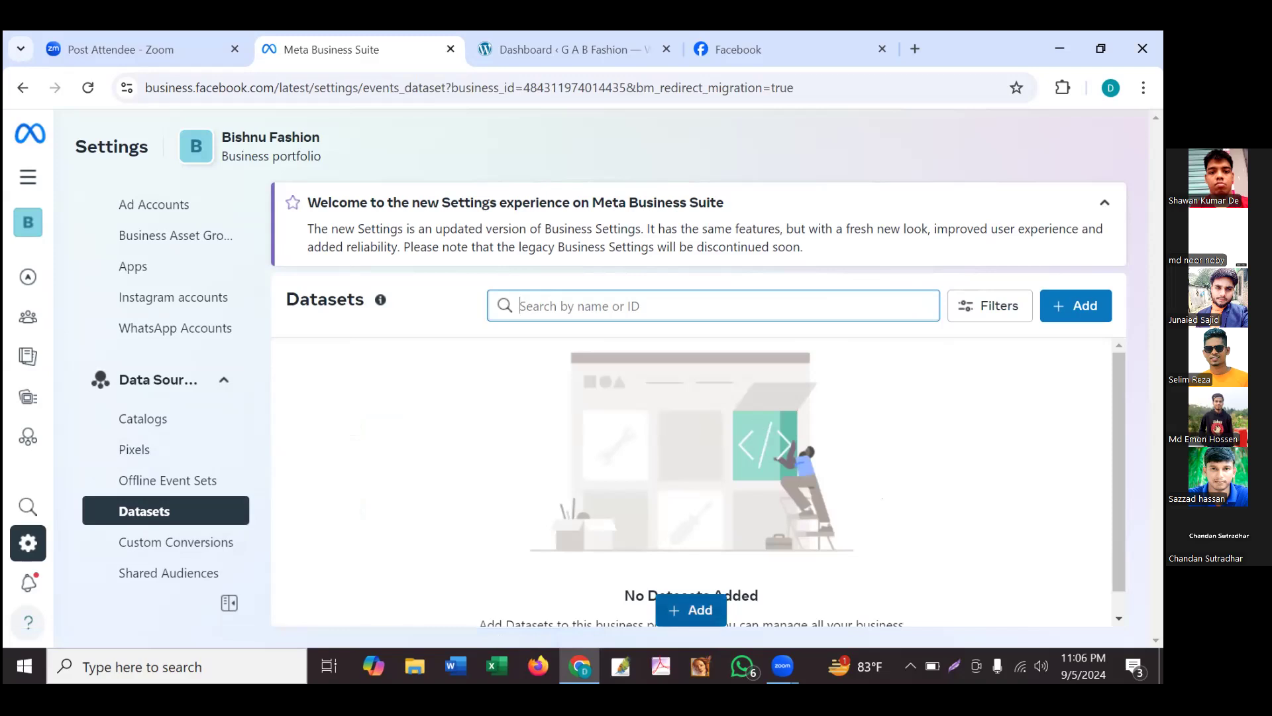
- Create a new dataset named "BIshnu pixel" in the business portfolio and reload the Datasets page
{"action": "left_click", "coordinate": [696, 615]}
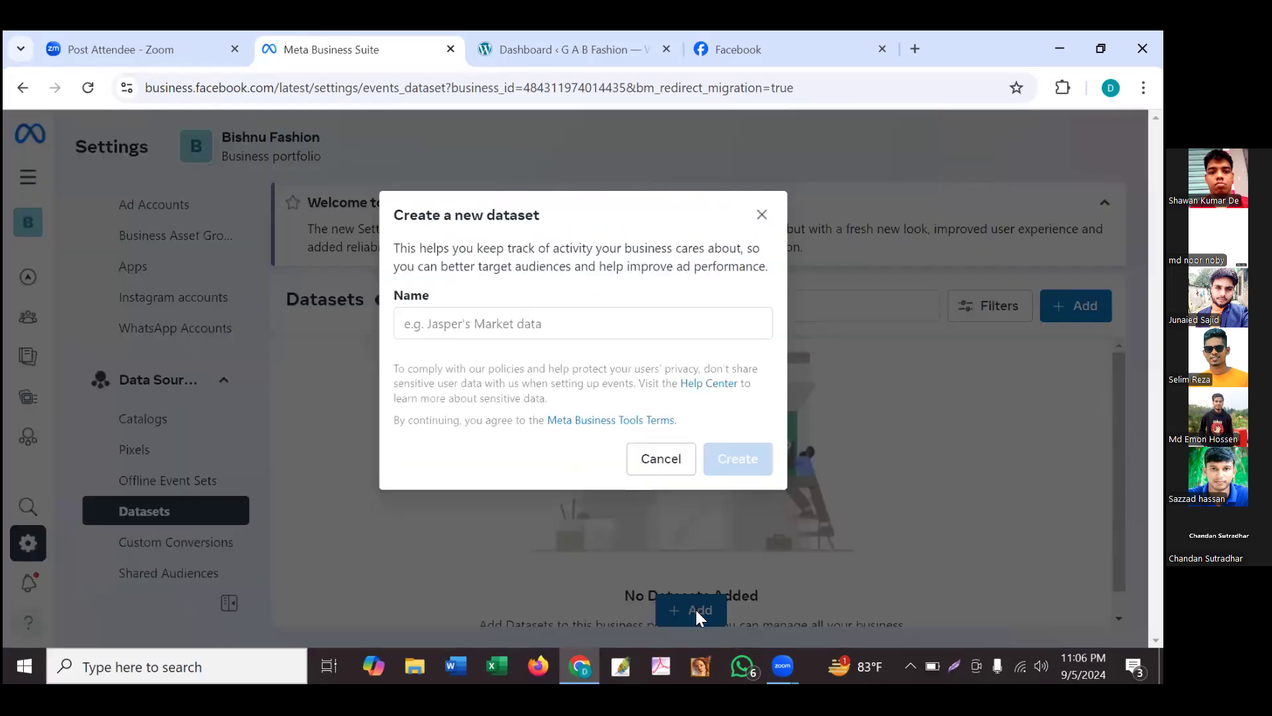
{"action": "left_click", "coordinate": [508, 325]}
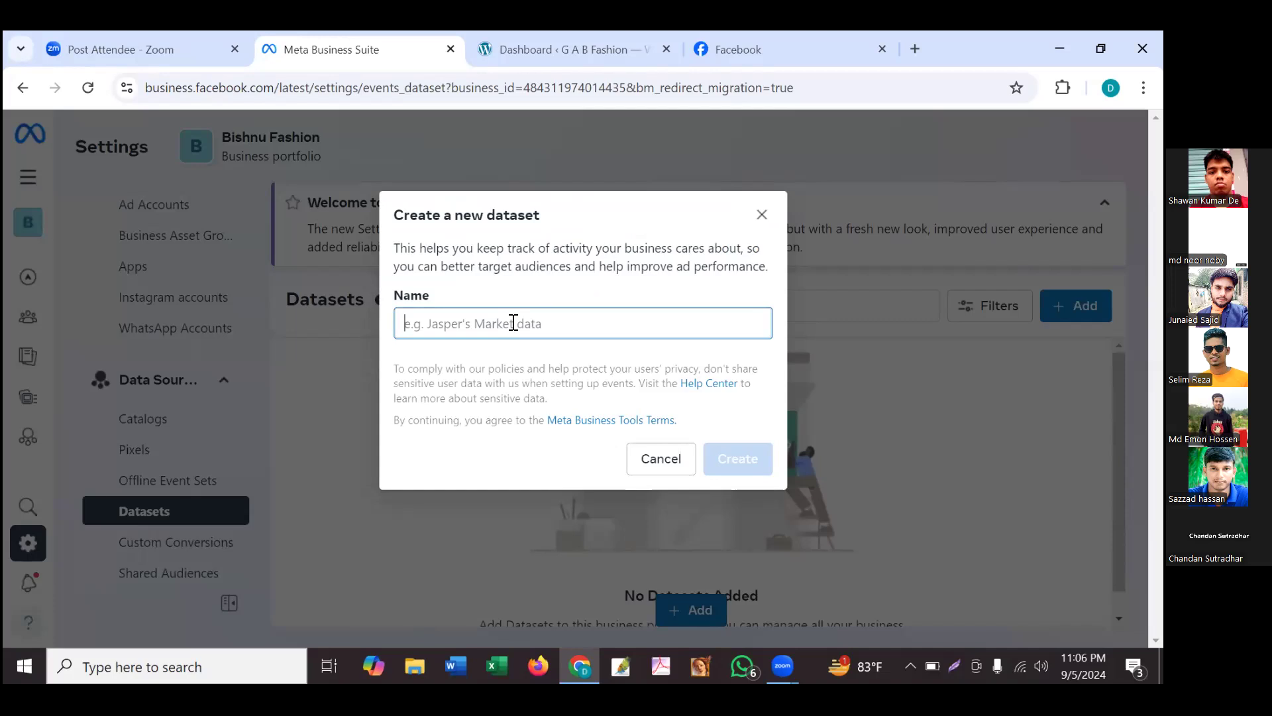
{"action": "type", "text": "BIsh"}
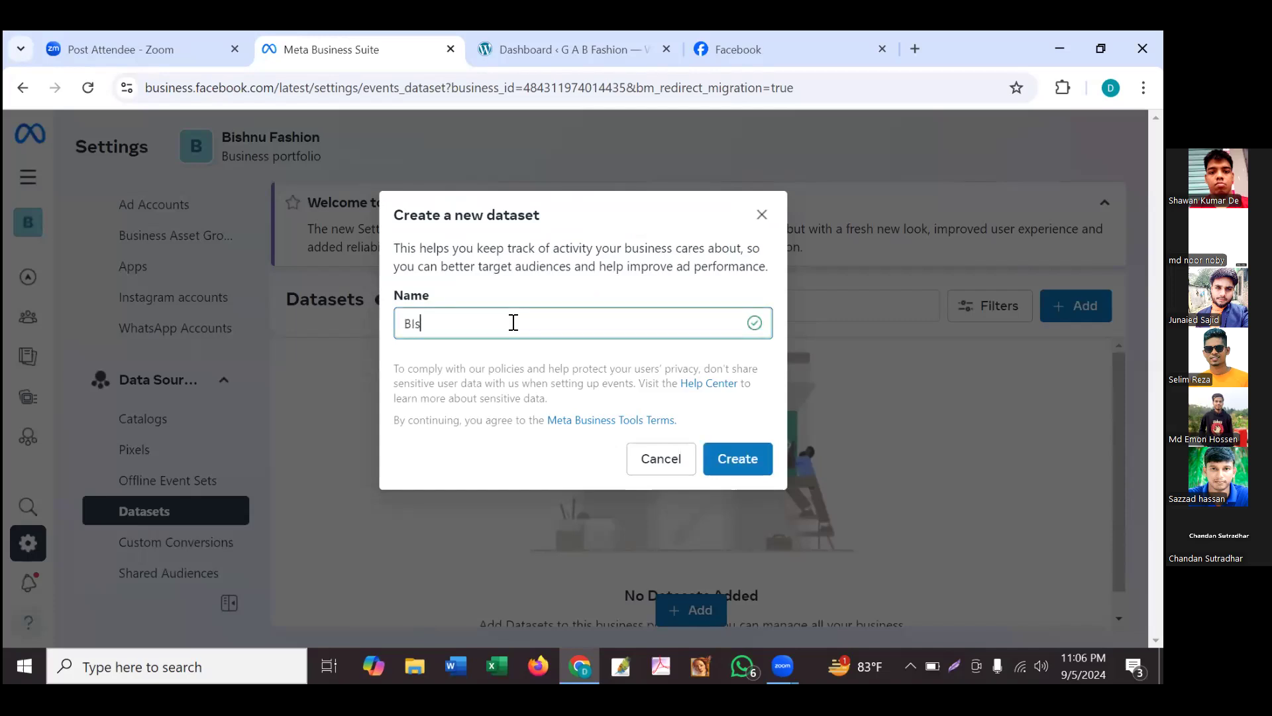
{"action": "type", "text": "nu pixel"}
{"action": "left_click", "coordinate": [734, 457]}
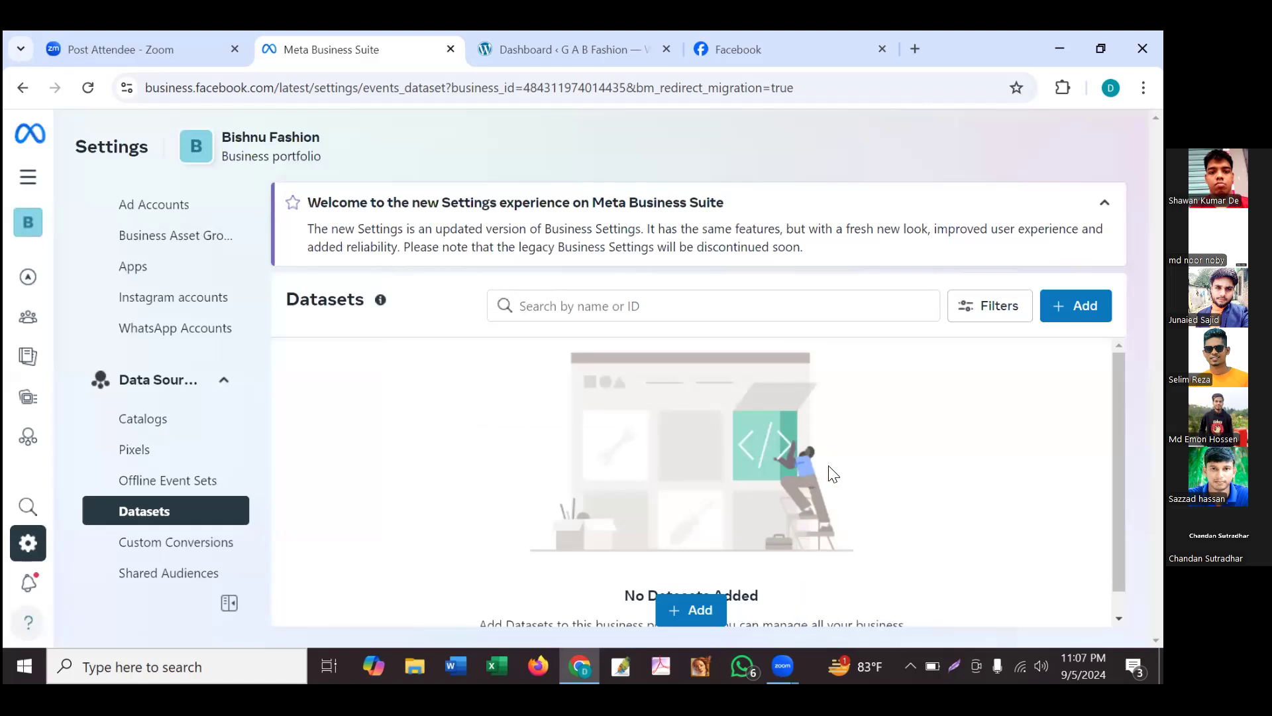
{"action": "left_click", "coordinate": [88, 89]}
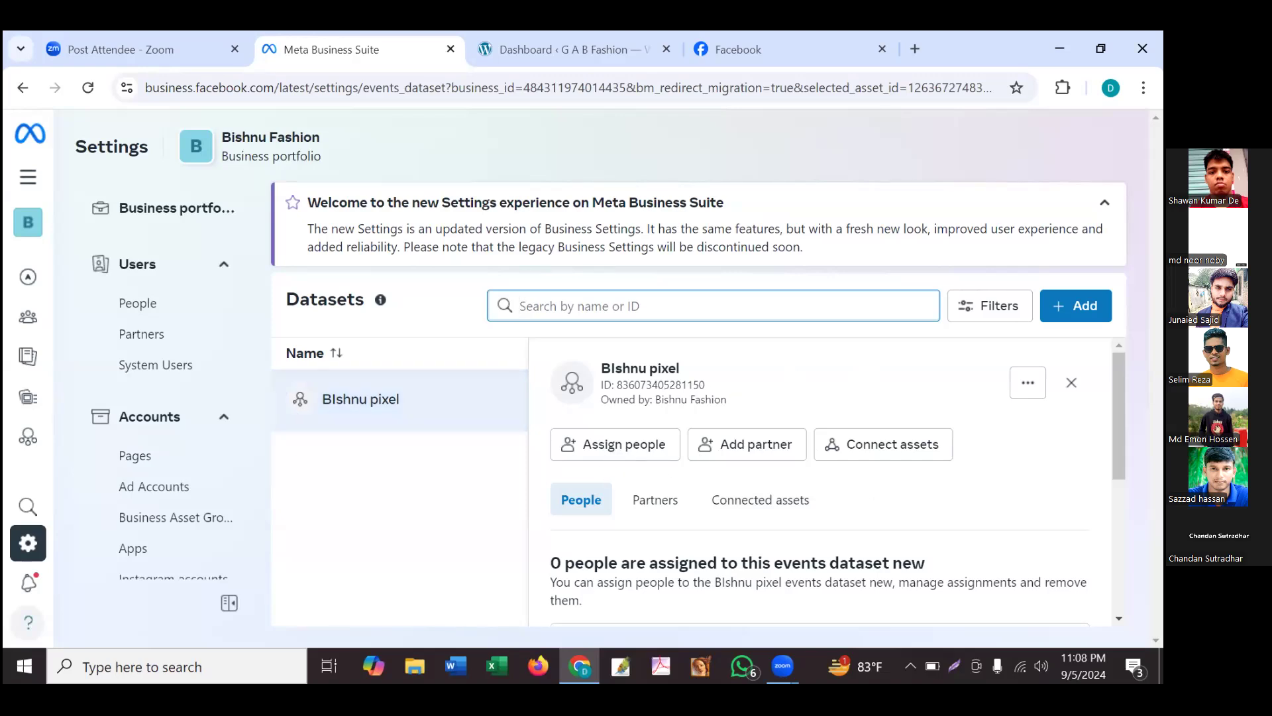
- Assign both listed people to the new pixel dataset with full control through Manage events dataset, and close the confirmation
{"action": "key", "text": "ctrl+minus"}
{"action": "key", "text": "ctrl+minus"}
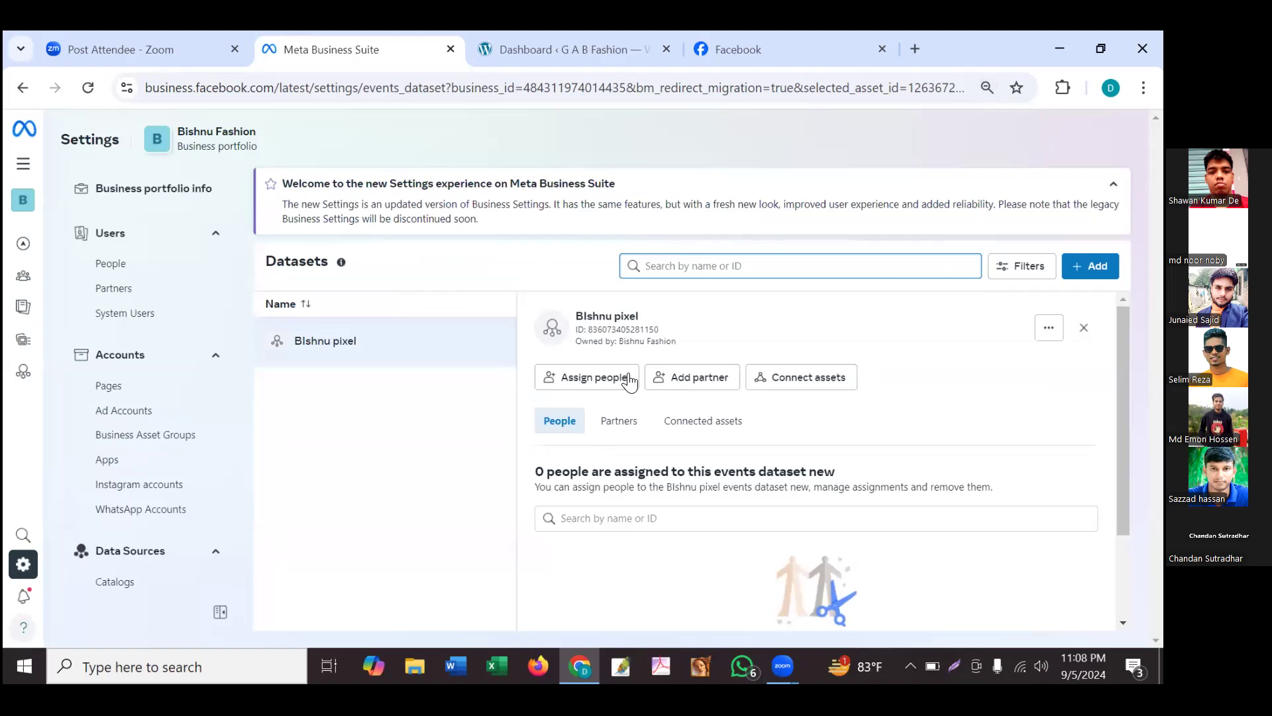
{"action": "left_click", "coordinate": [330, 347]}
{"action": "left_click", "coordinate": [592, 382]}
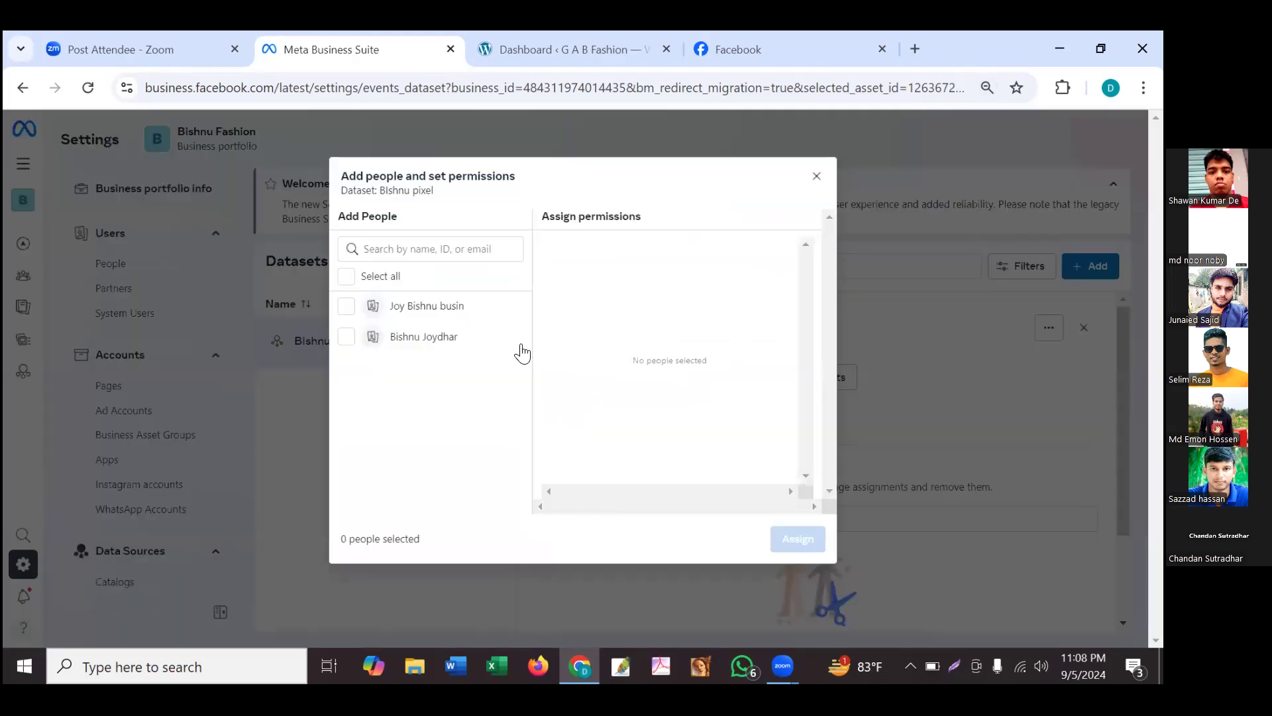
{"action": "left_click", "coordinate": [448, 314]}
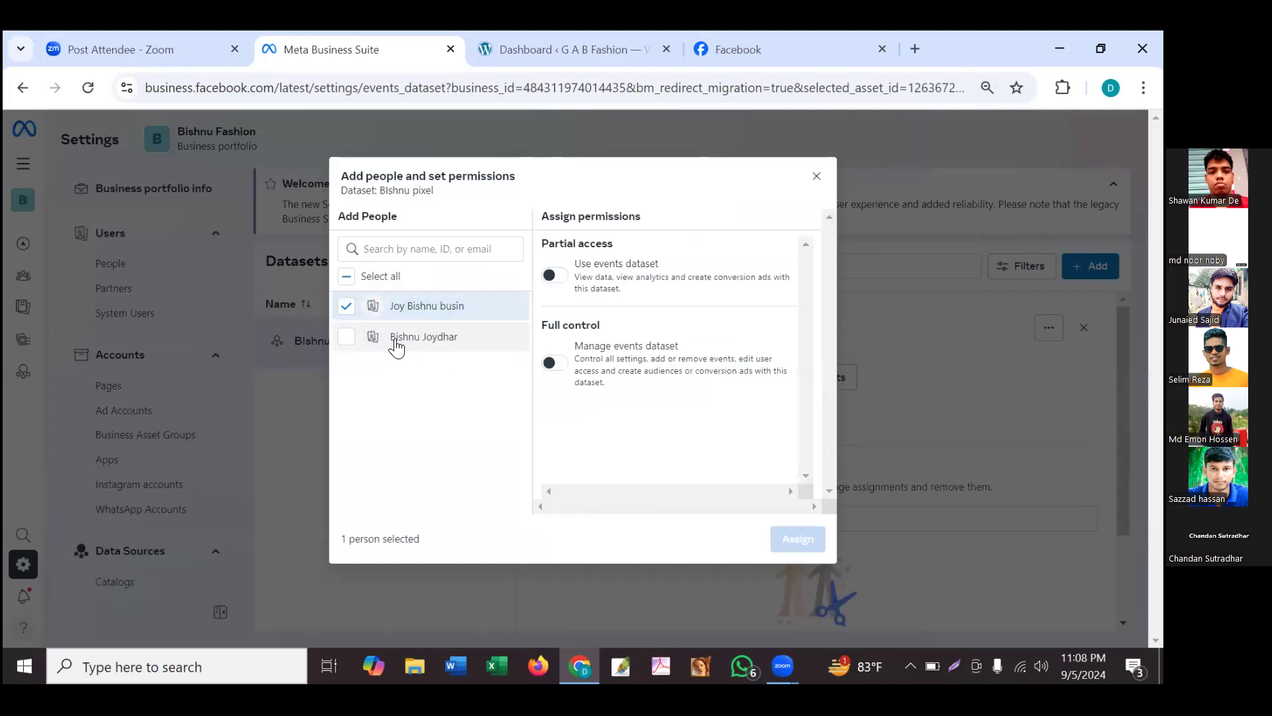
{"action": "left_click", "coordinate": [555, 364]}
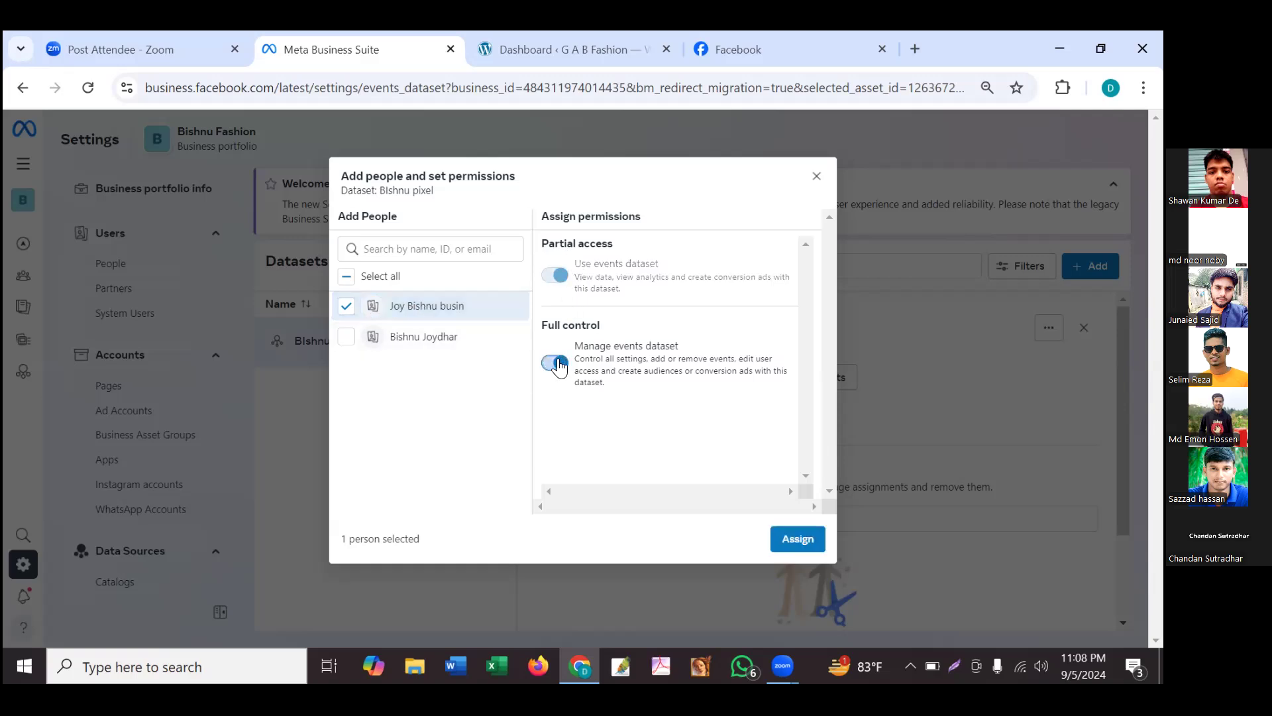
{"action": "left_click", "coordinate": [407, 345]}
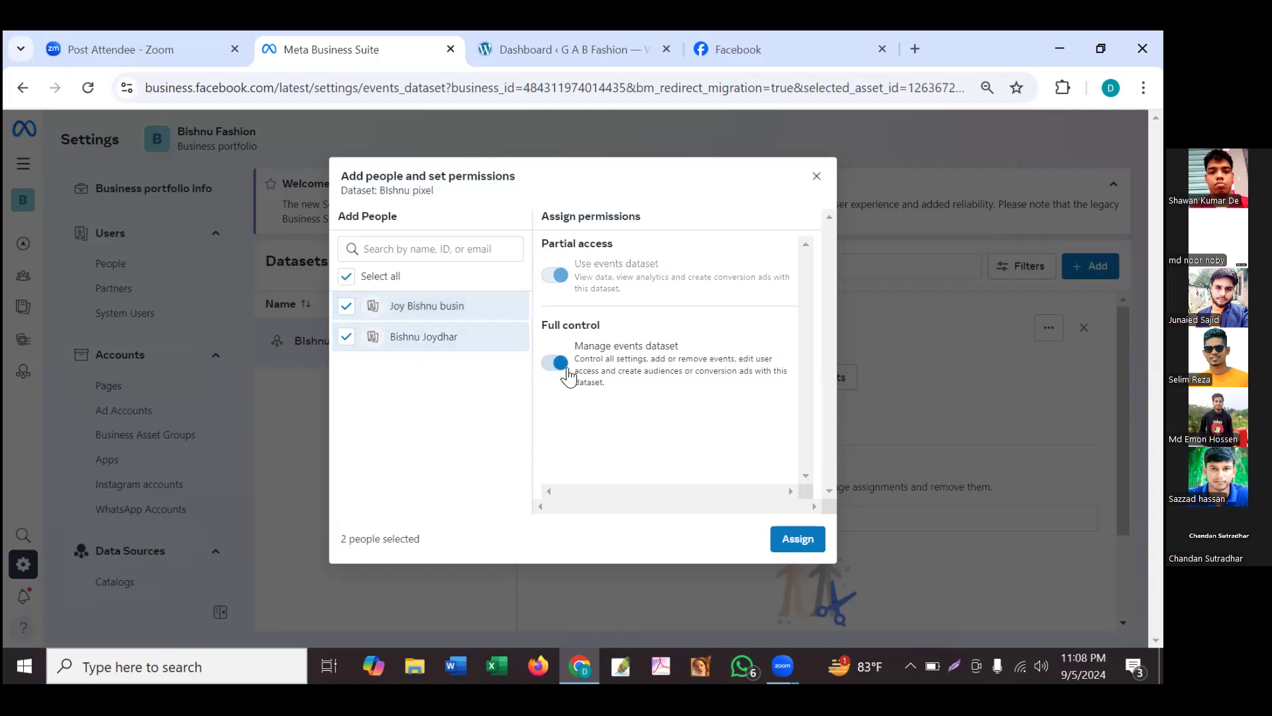
{"action": "left_click", "coordinate": [798, 540]}
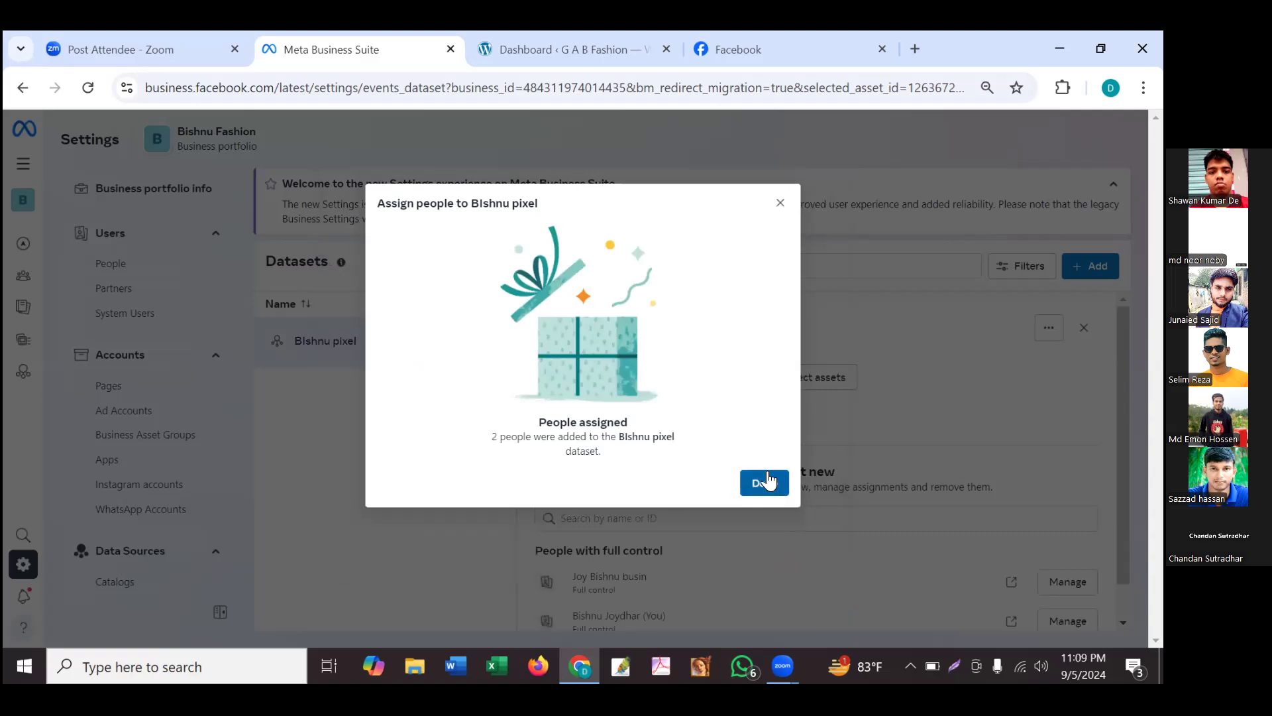
{"action": "left_click", "coordinate": [766, 481]}
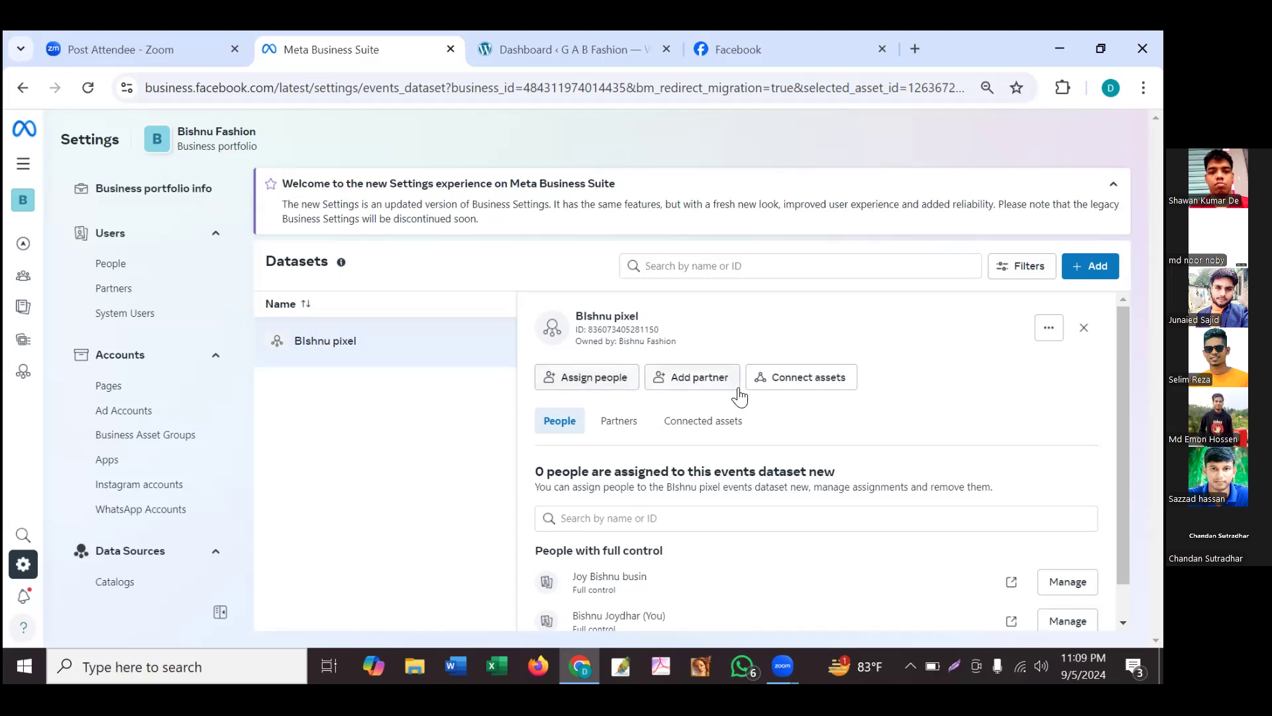
{"action": "left_click", "coordinate": [786, 382]}
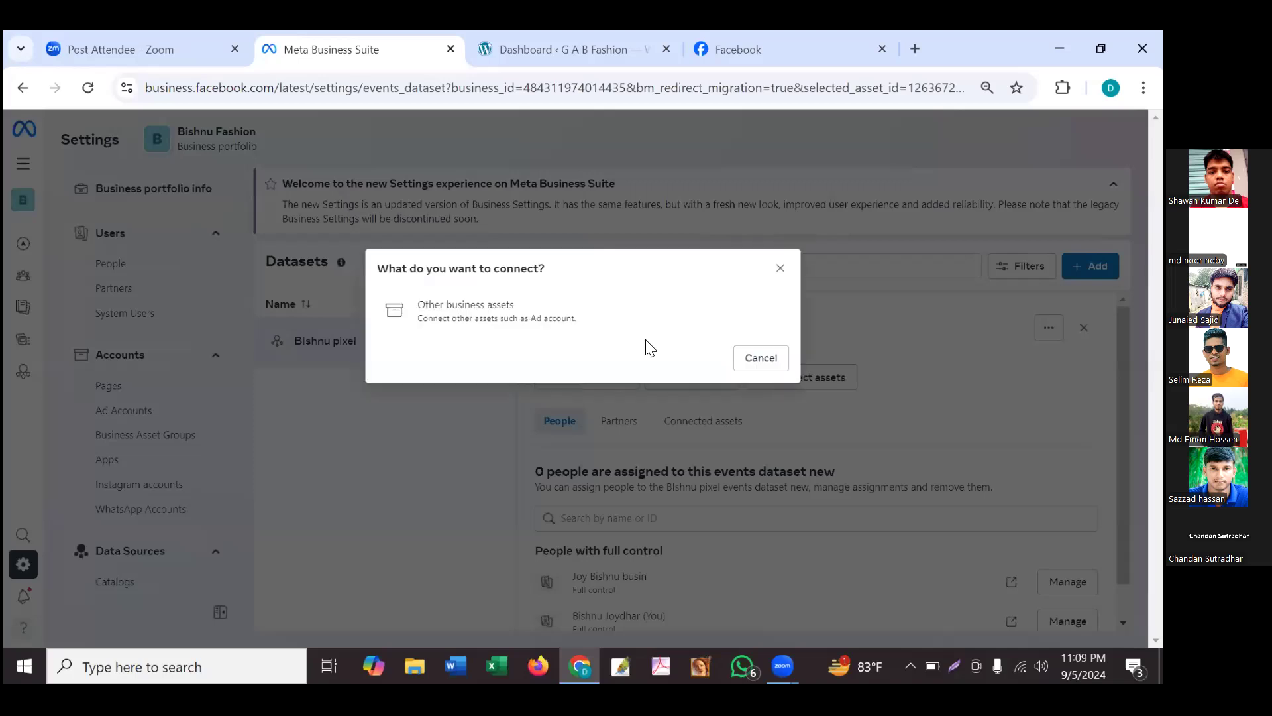
{"action": "left_click", "coordinate": [760, 358]}
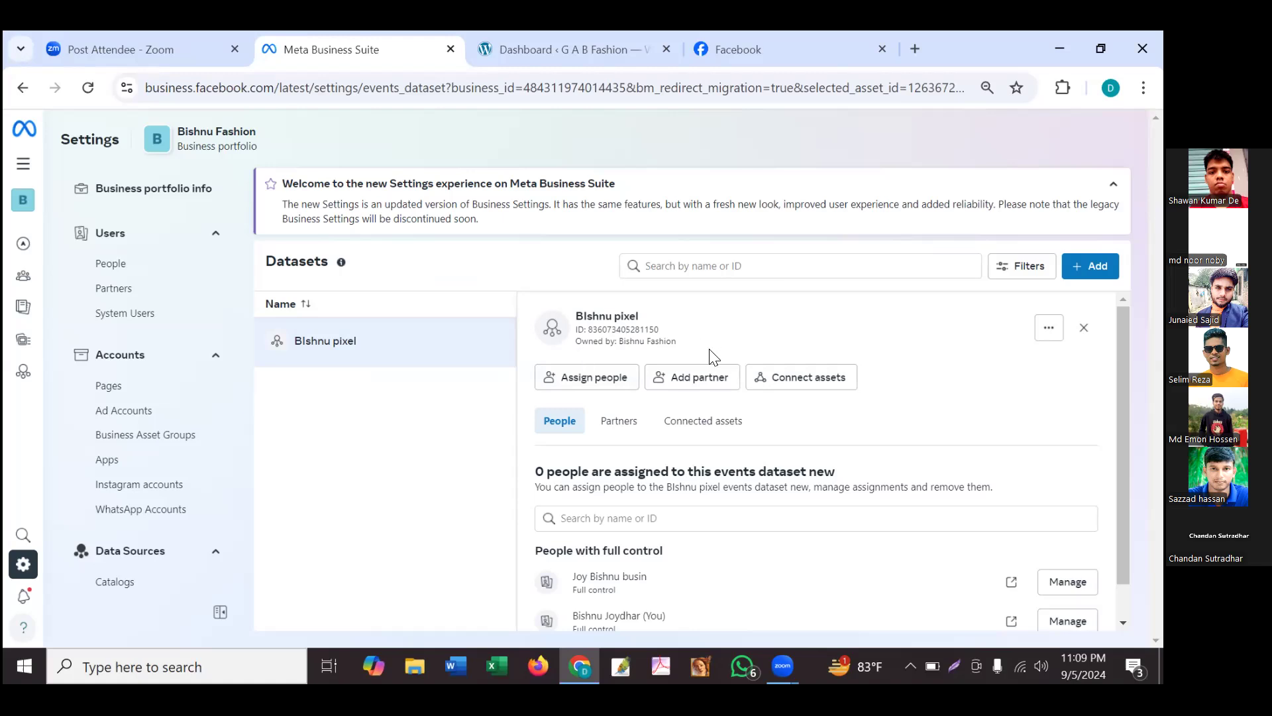
{"action": "left_click_drag", "start_coordinate": [581, 316], "coordinate": [629, 314]}
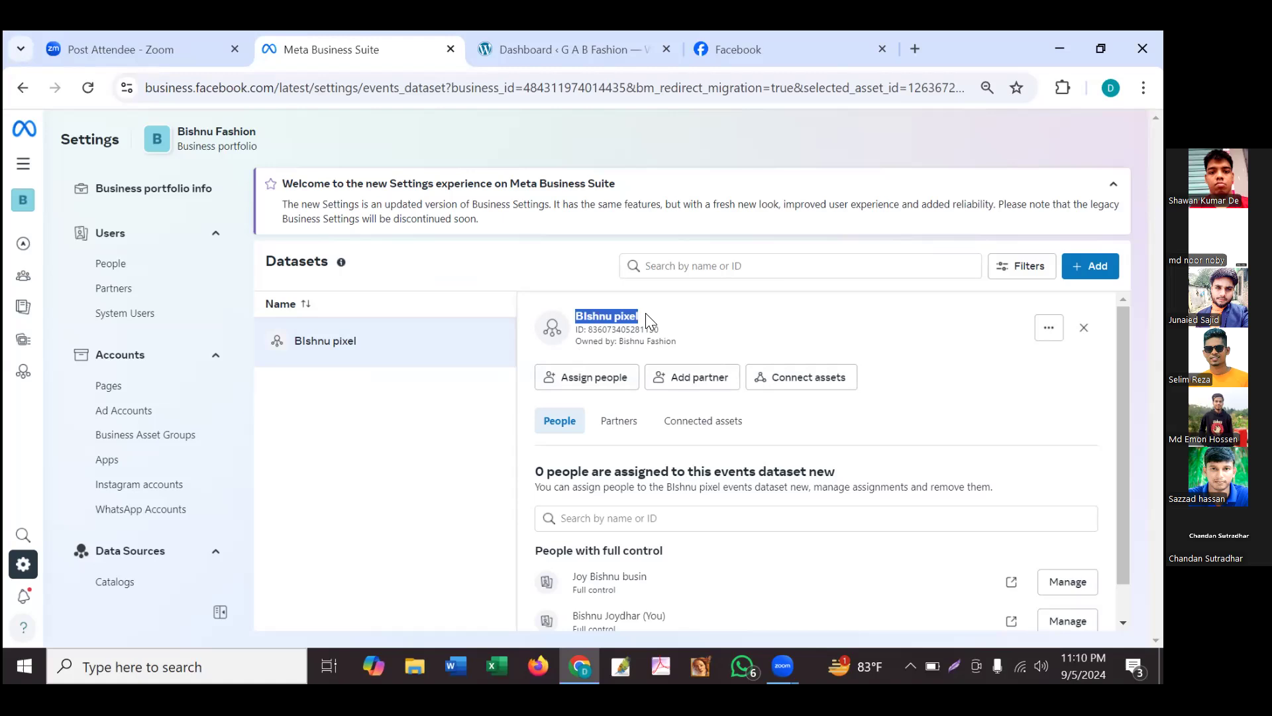
{"action": "left_click", "coordinate": [419, 446]}
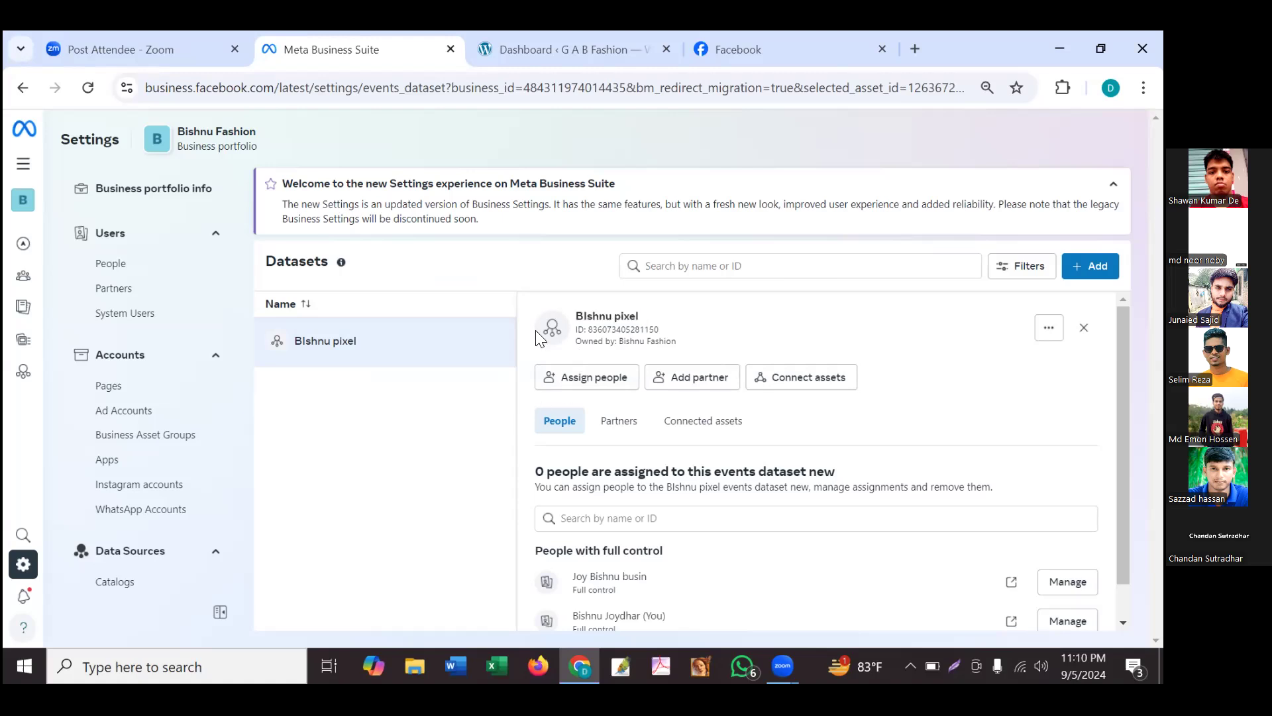
{"action": "left_click_drag", "start_coordinate": [574, 316], "coordinate": [650, 312]}
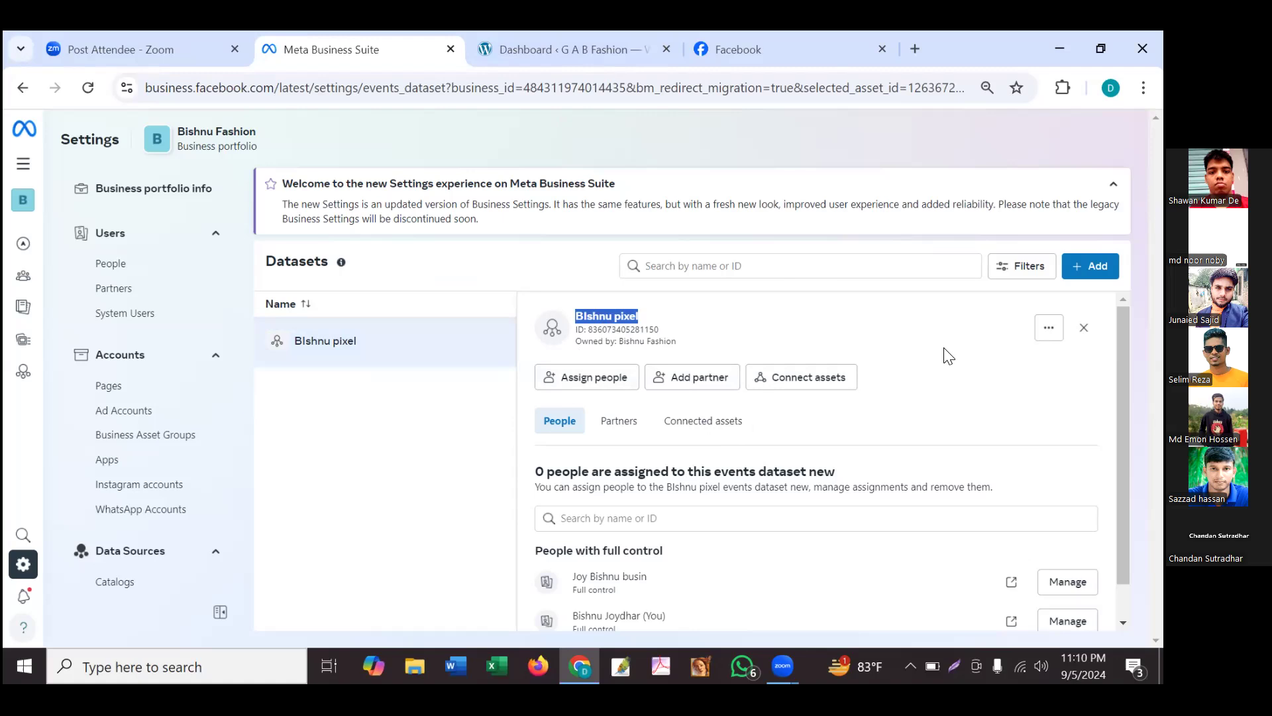
{"action": "left_click", "coordinate": [596, 313]}
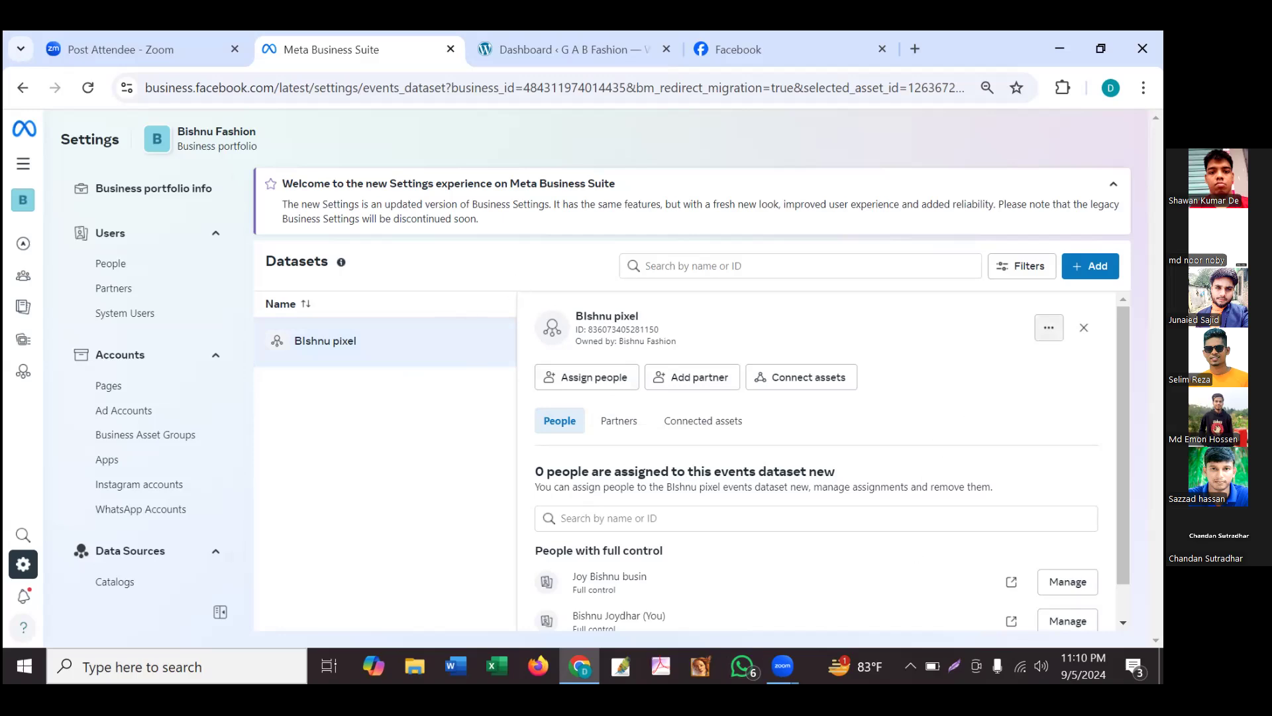
{"action": "left_click", "coordinate": [1049, 328]}
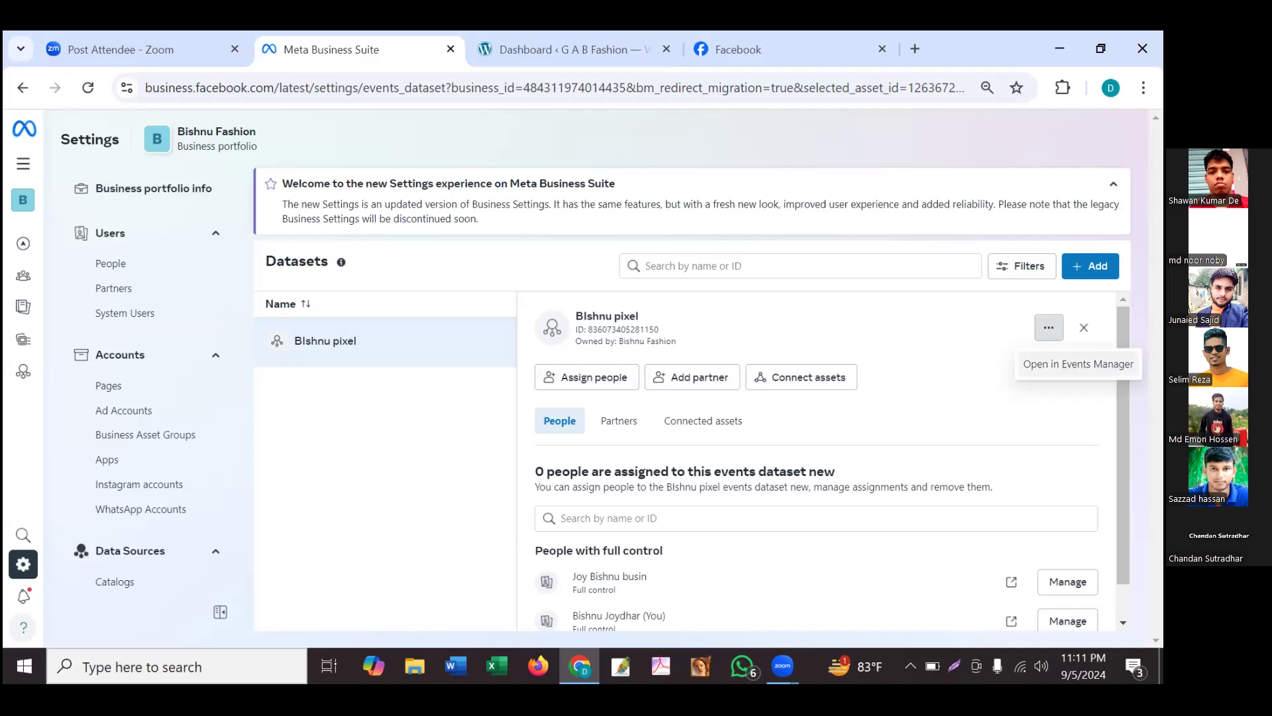
{"action": "left_click", "coordinate": [997, 329]}
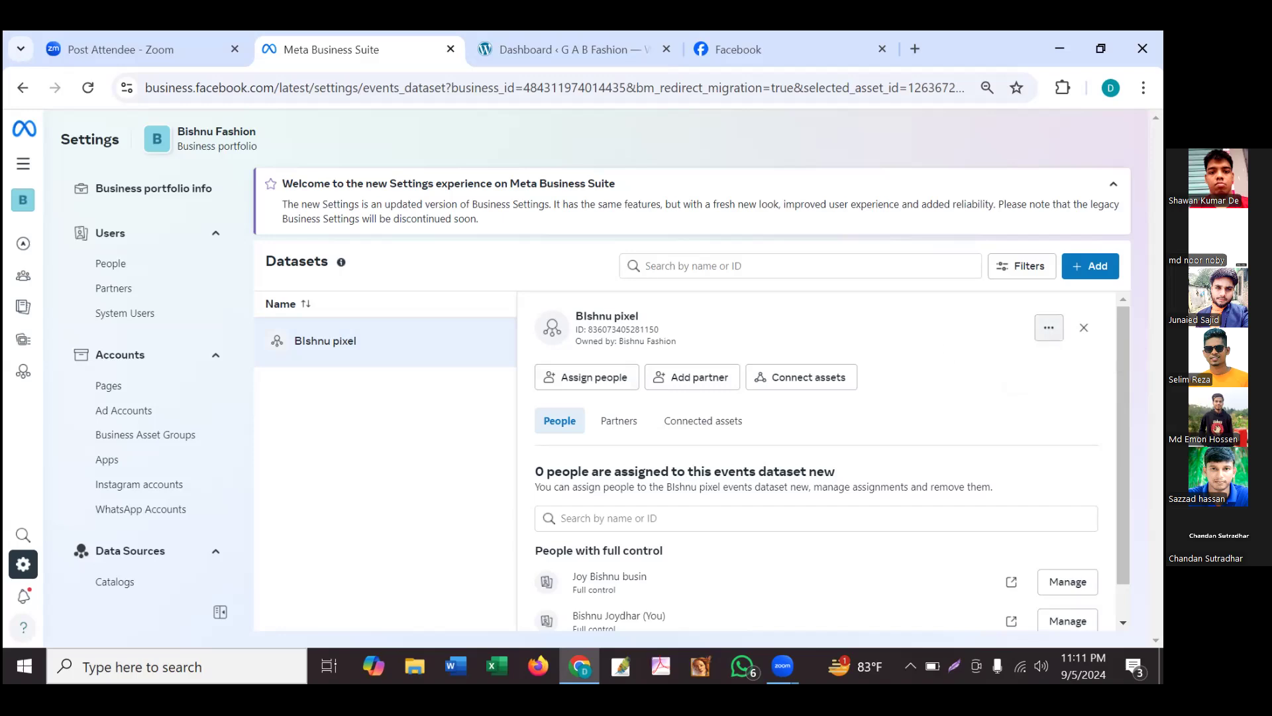
{"action": "left_click", "coordinate": [1049, 328]}
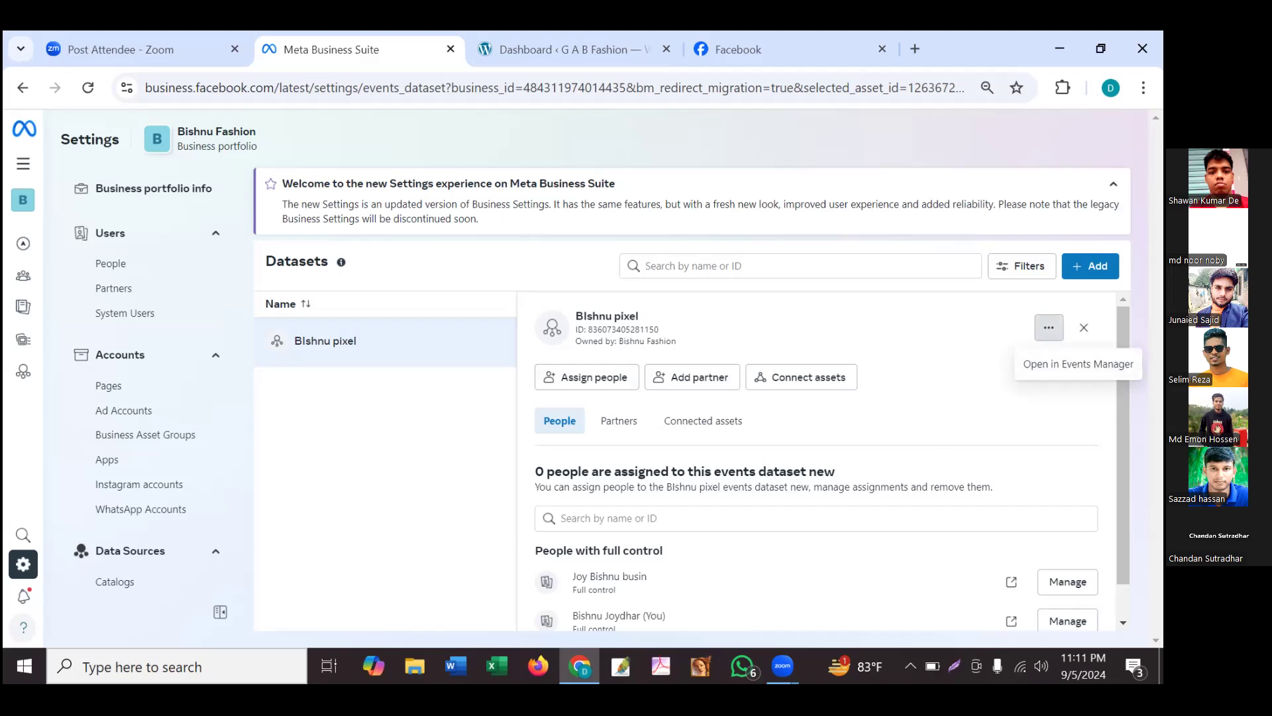
{"action": "left_click", "coordinate": [333, 351]}
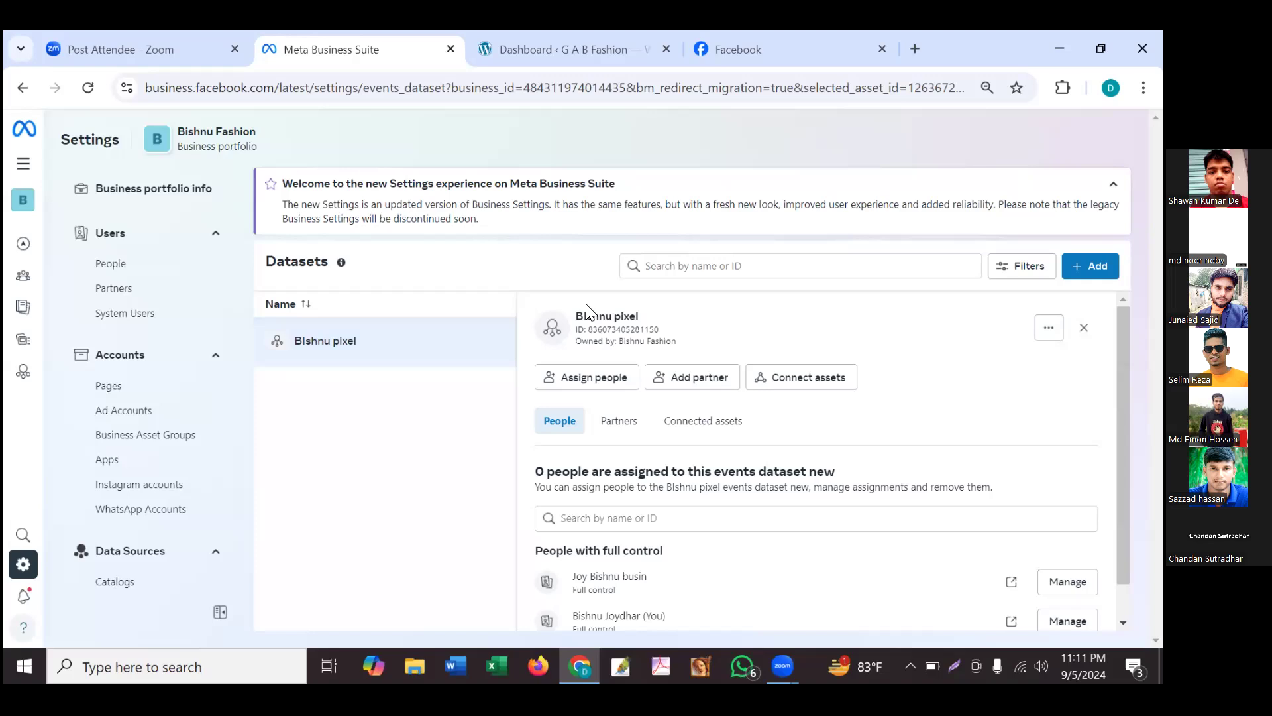
- Open the dataset in Events Manager, reload the blank page and dismiss the web campaigns setup notice
{"action": "left_click", "coordinate": [1048, 327]}
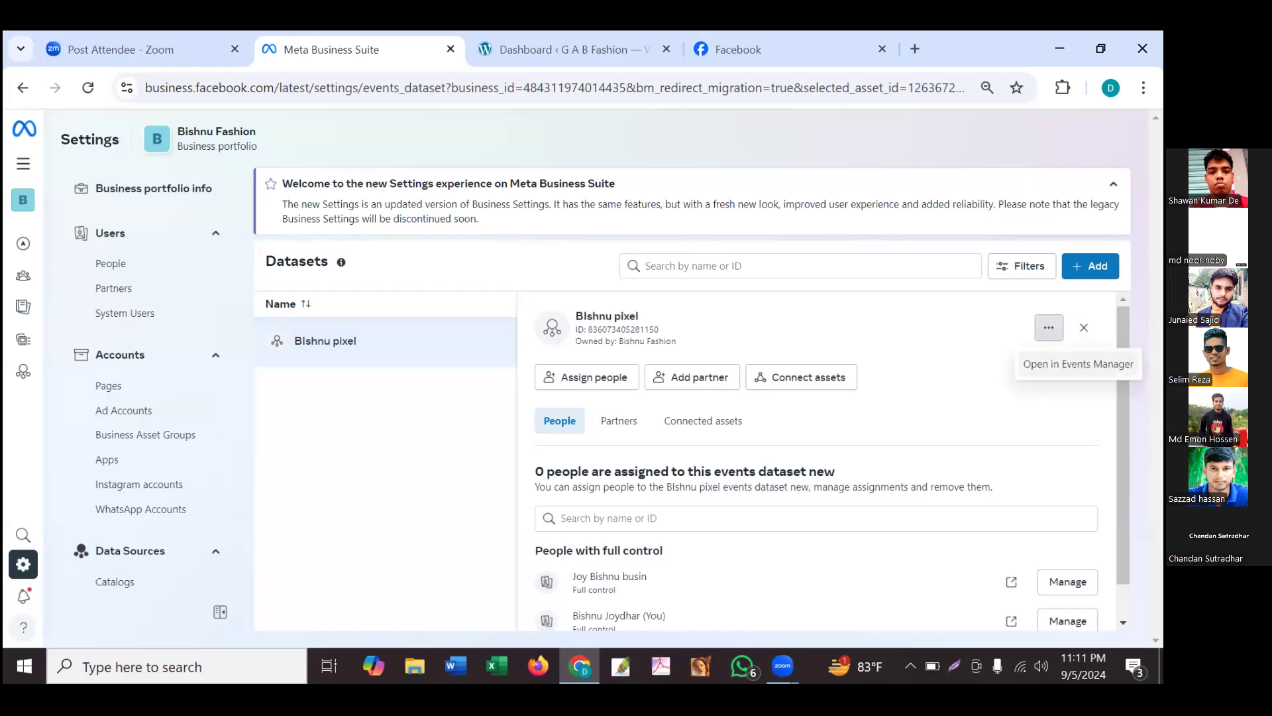
{"action": "left_click", "coordinate": [1078, 364]}
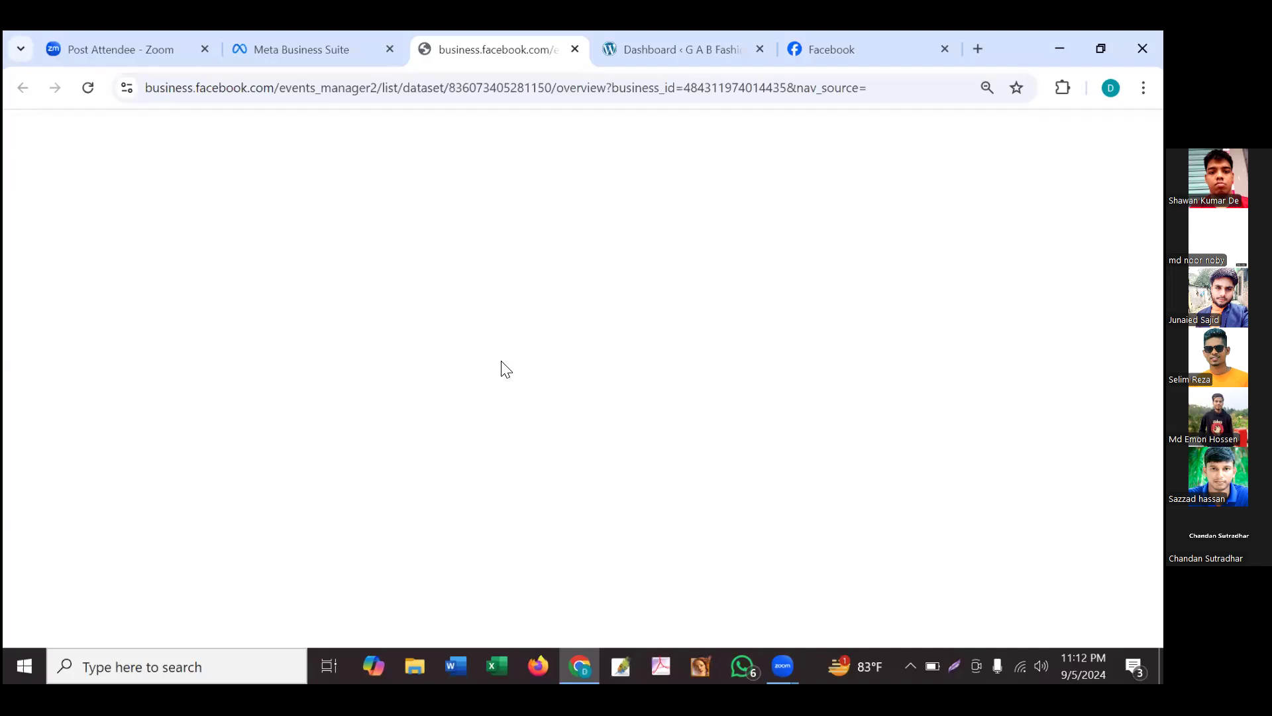
{"action": "left_click", "coordinate": [85, 88]}
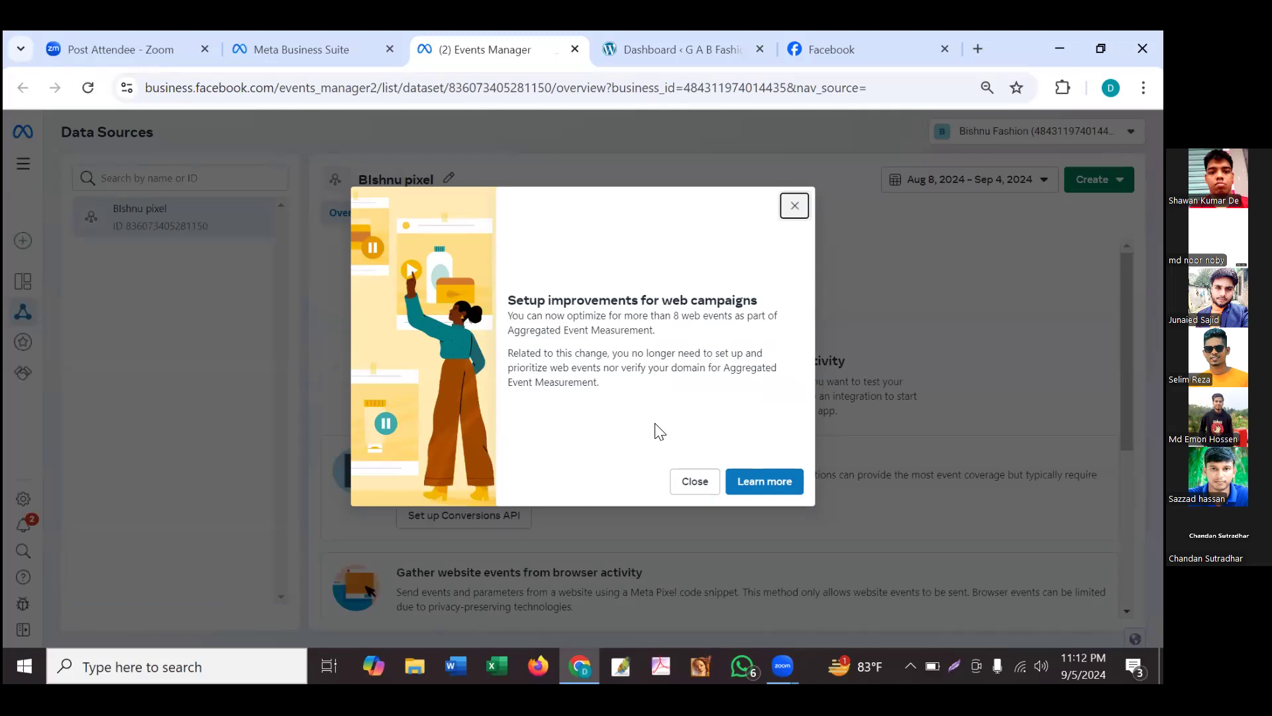
{"action": "left_click", "coordinate": [686, 481]}
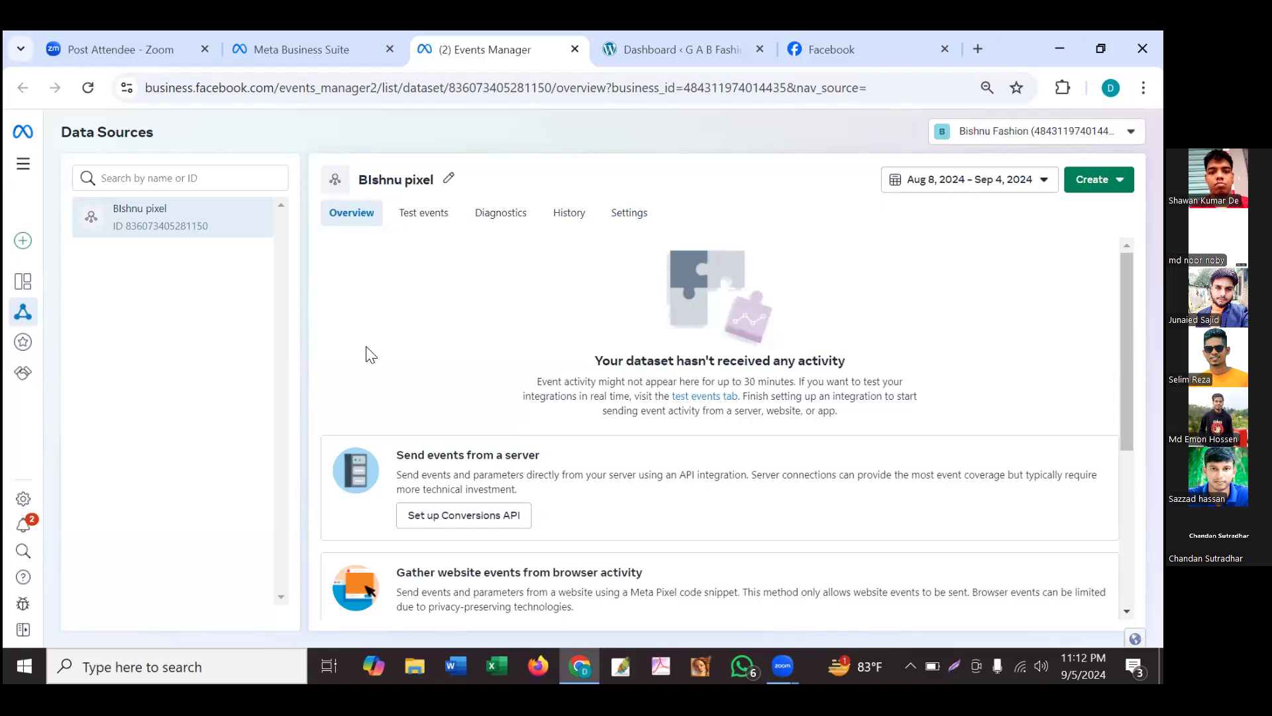
- Start the Meta Pixel setup for website browser events on the dataset and choose to install the code manually
{"action": "left_click", "coordinate": [141, 229]}
{"action": "left_click", "coordinate": [167, 233]}
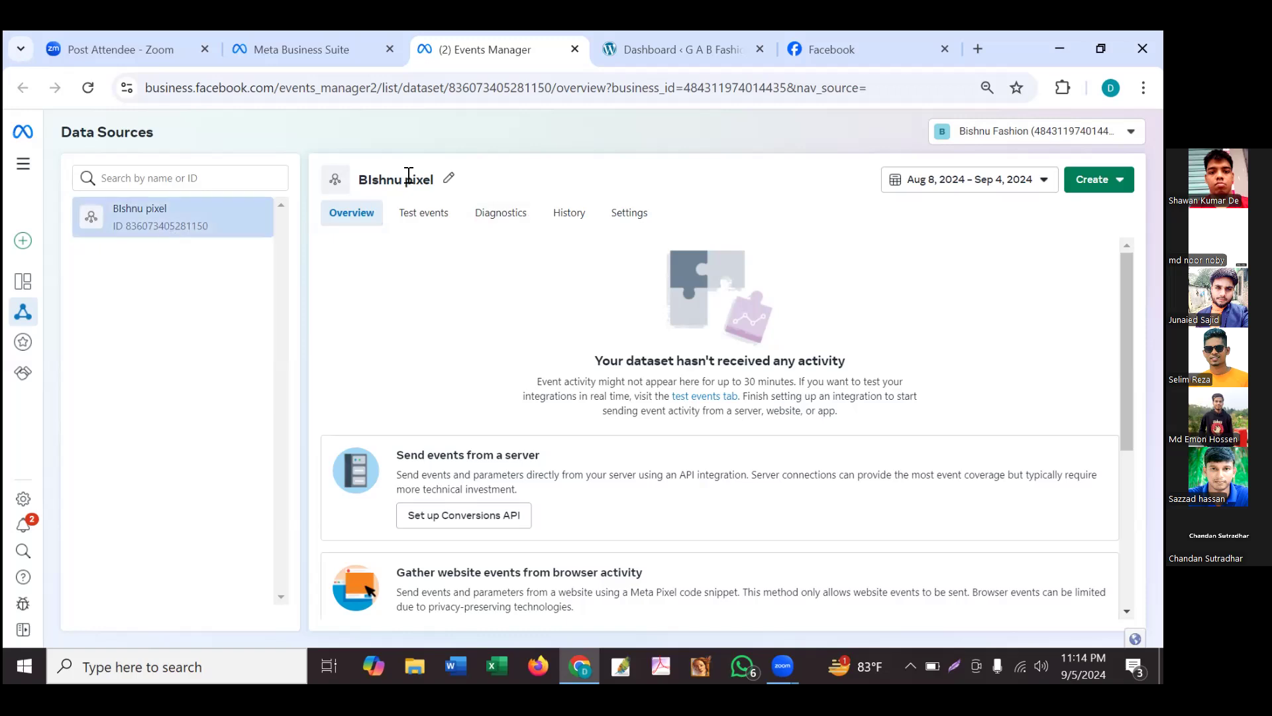
{"action": "scroll", "coordinate": [477, 447], "scroll_direction": "down", "scroll_amount": 1}
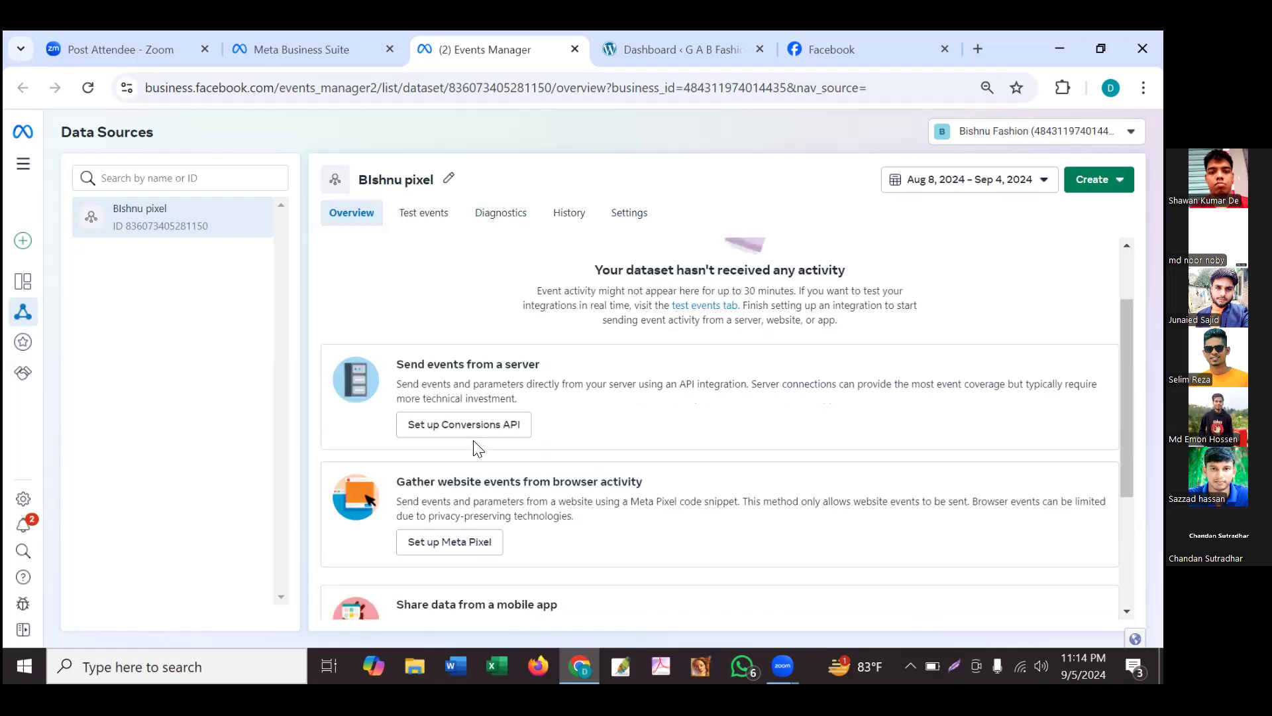
{"action": "scroll", "coordinate": [477, 448], "scroll_direction": "down", "scroll_amount": 3}
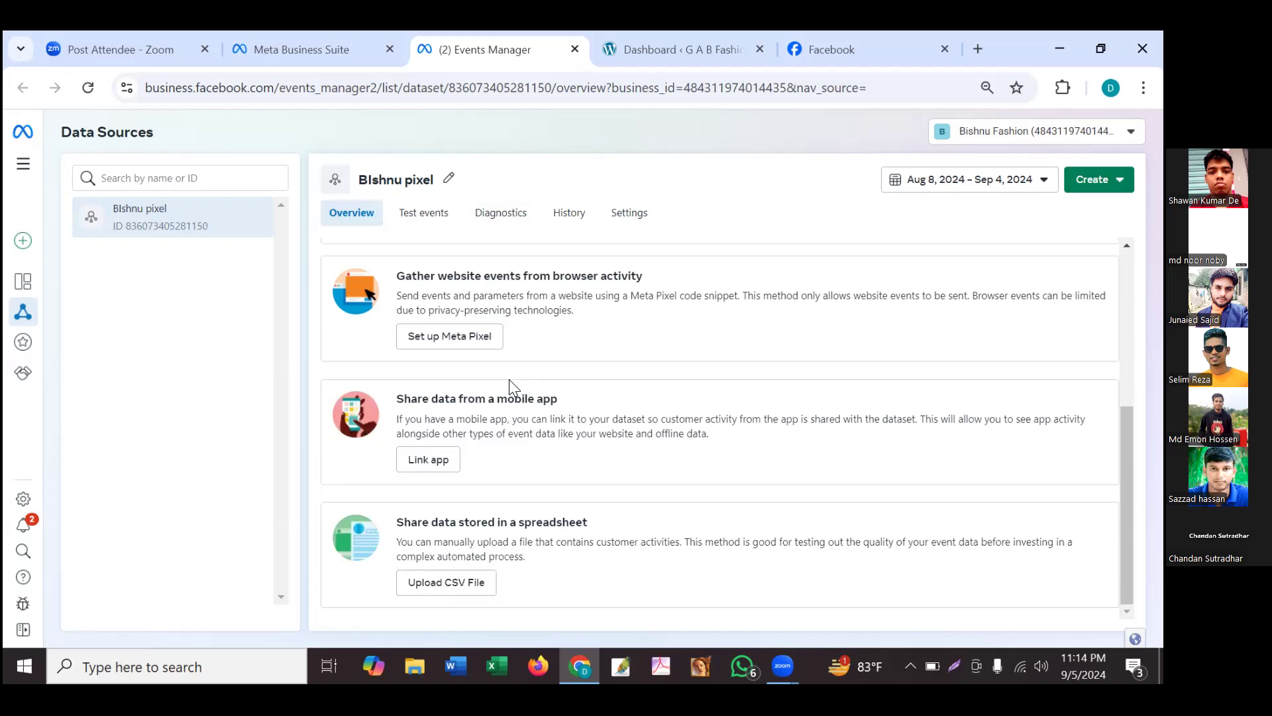
{"action": "scroll", "coordinate": [506, 369], "scroll_direction": "up", "scroll_amount": 2}
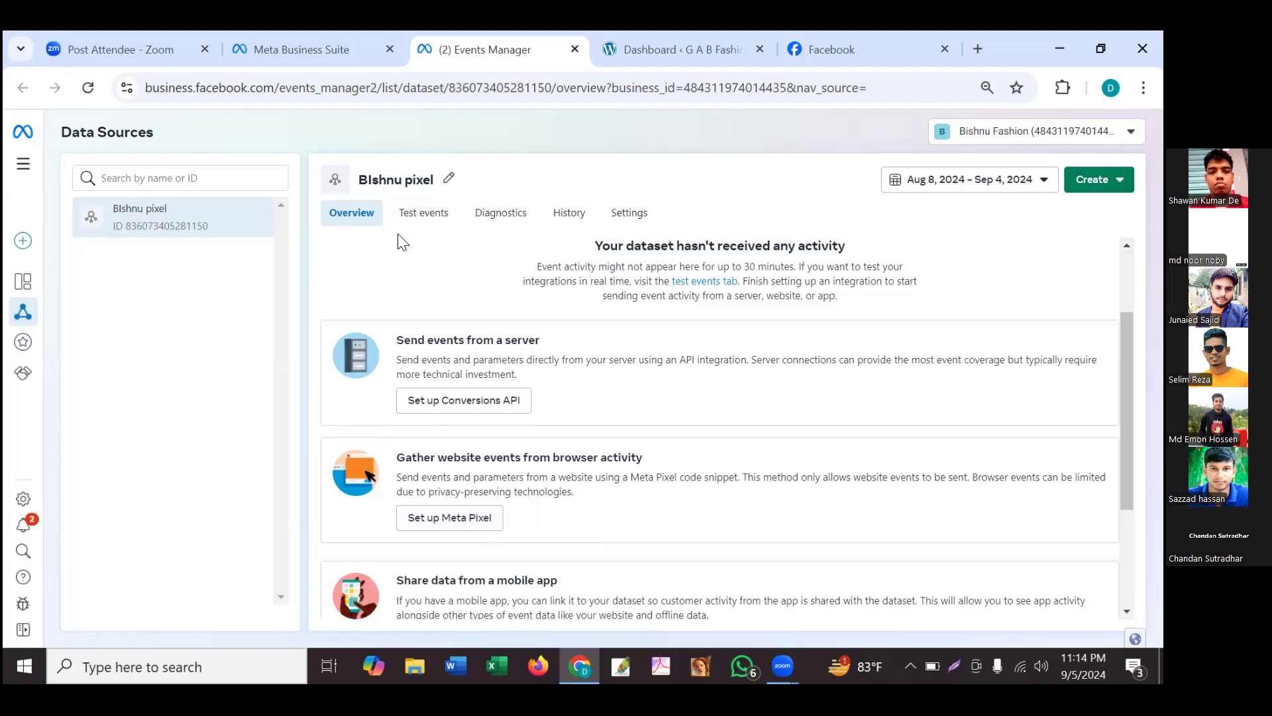
{"action": "left_click", "coordinate": [460, 522]}
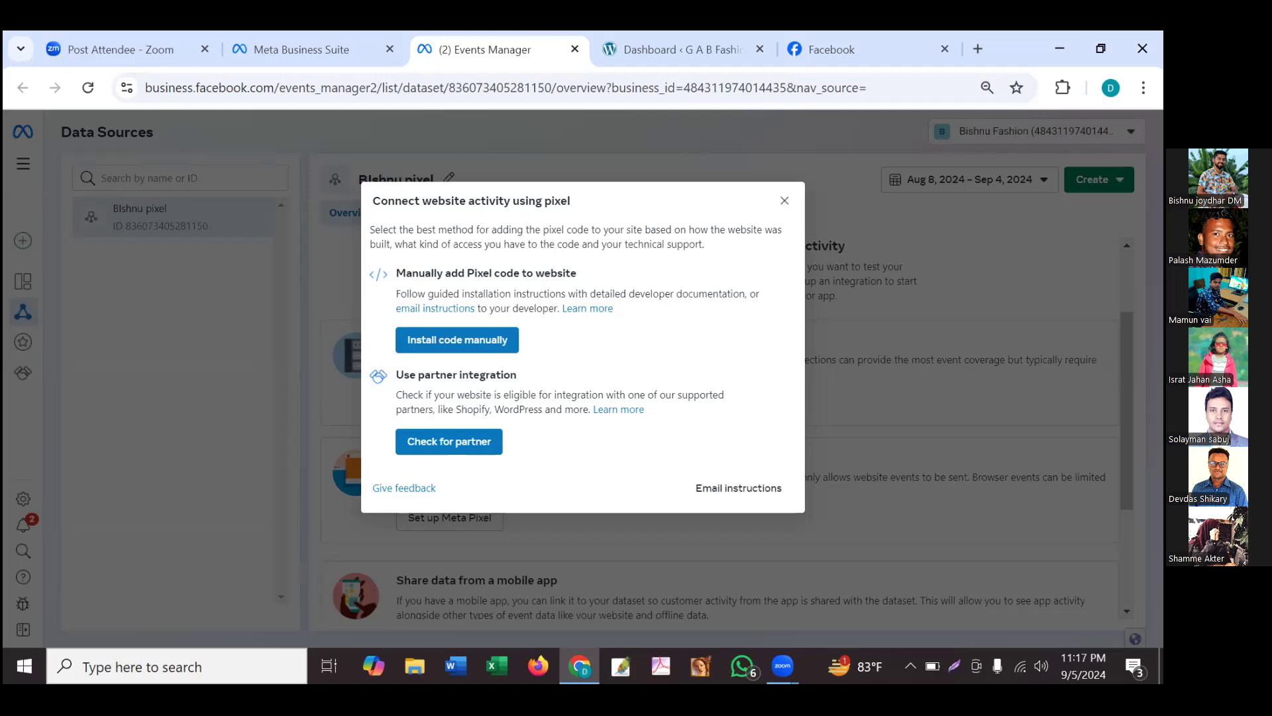
{"action": "left_click", "coordinate": [421, 339]}
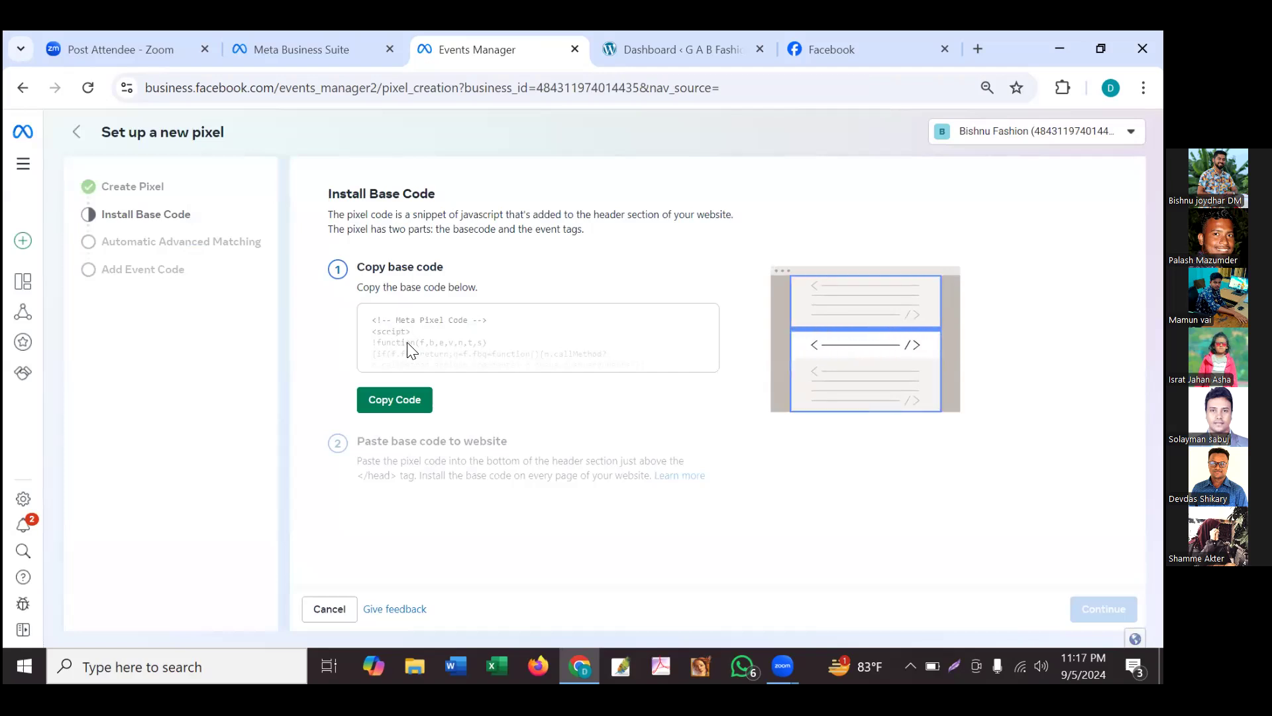
- Copy the Meta Pixel base code for pasting into the website's header section
{"action": "left_click", "coordinate": [405, 401]}
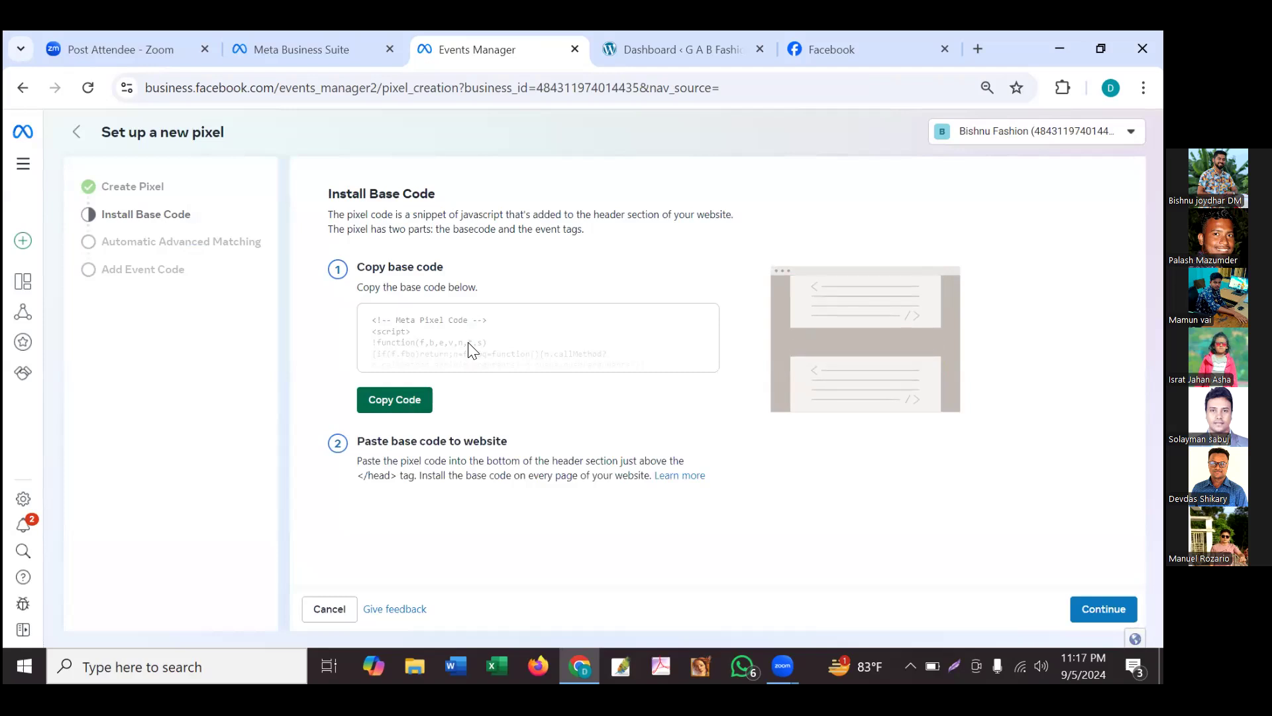
{"action": "left_click", "coordinate": [397, 405]}
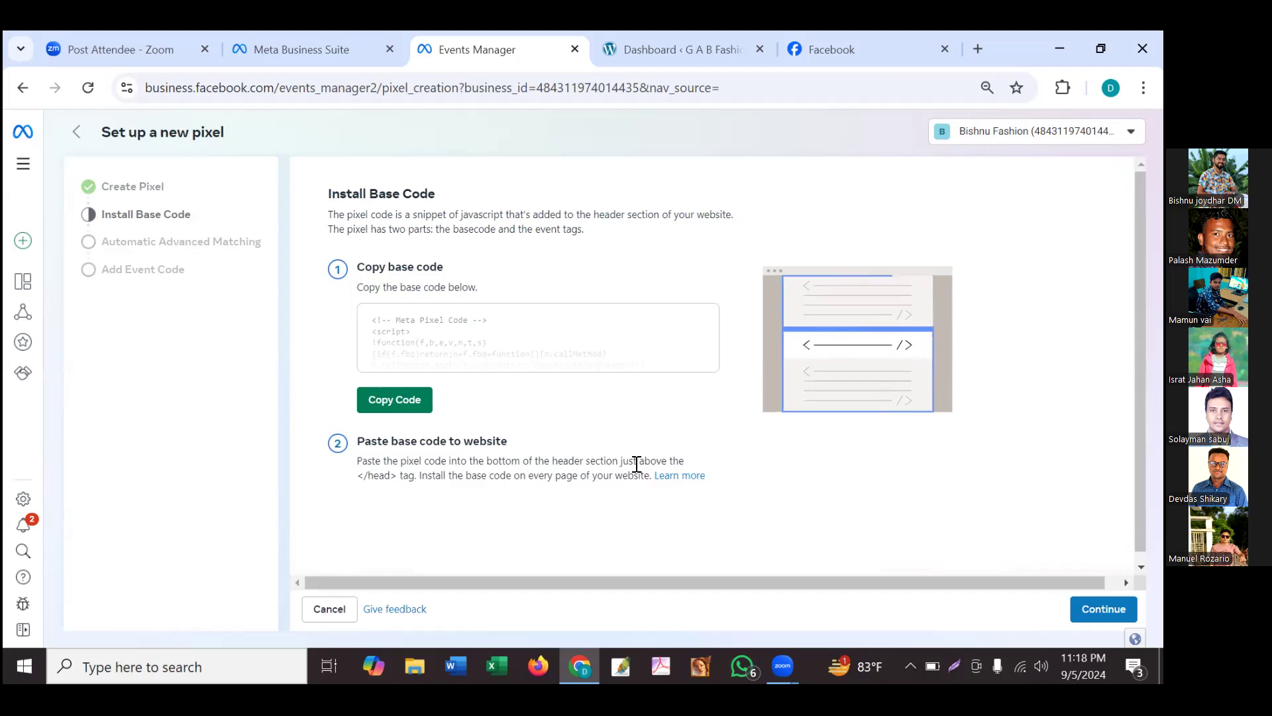
{"action": "left_click", "coordinate": [412, 411]}
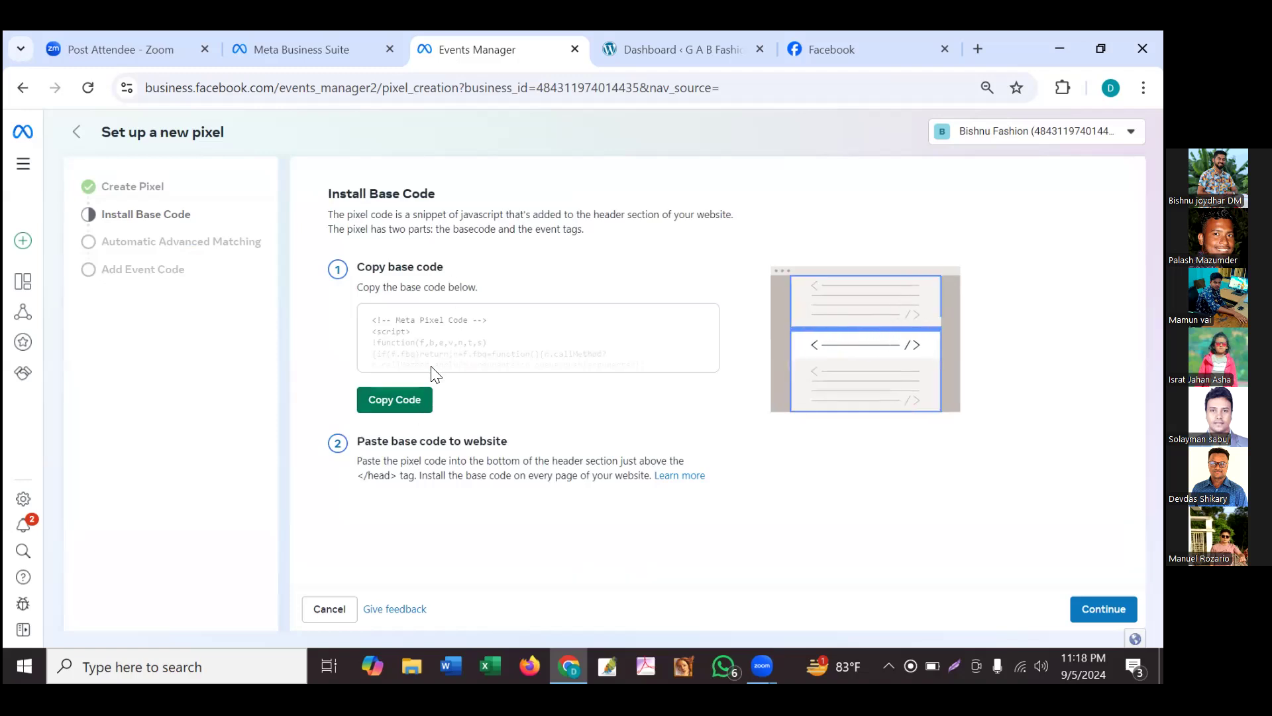
- Copy the pixel base code again, switch to the G A B Fashion WordPress dashboard and open its Theme File Editor, accepting the direct-edit warning
{"action": "left_click", "coordinate": [398, 401]}
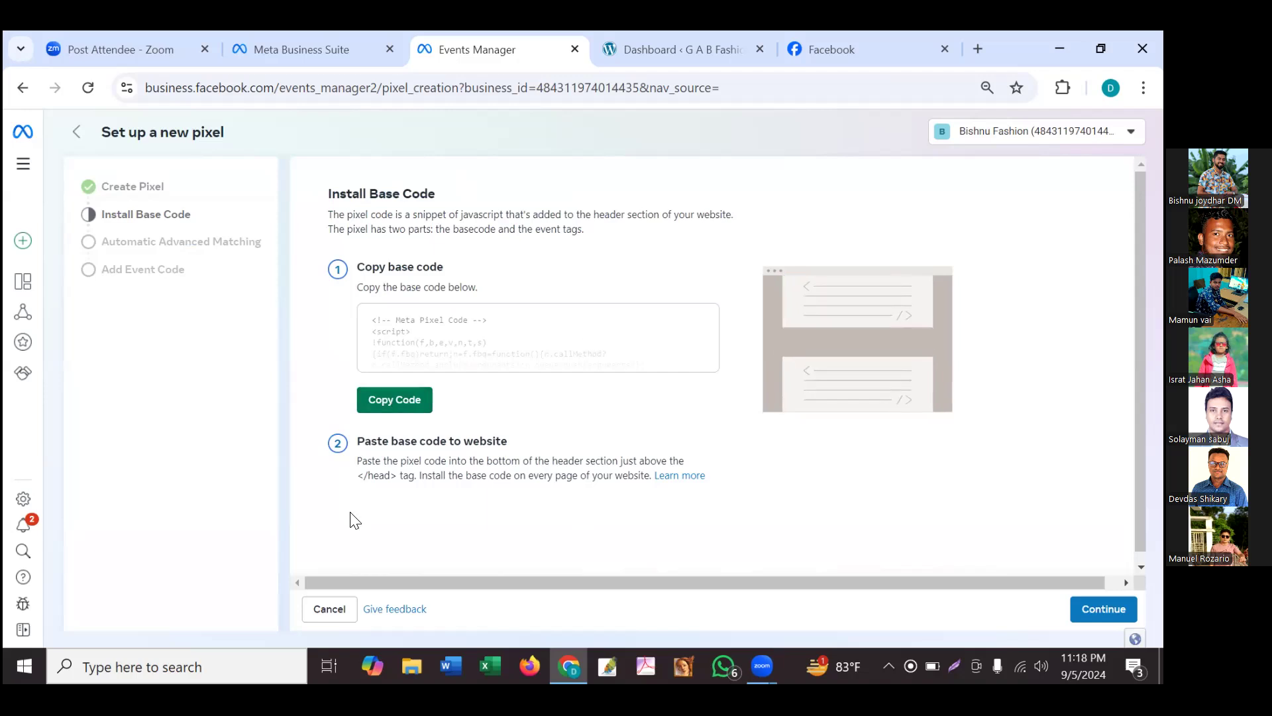
{"action": "left_click", "coordinate": [677, 49]}
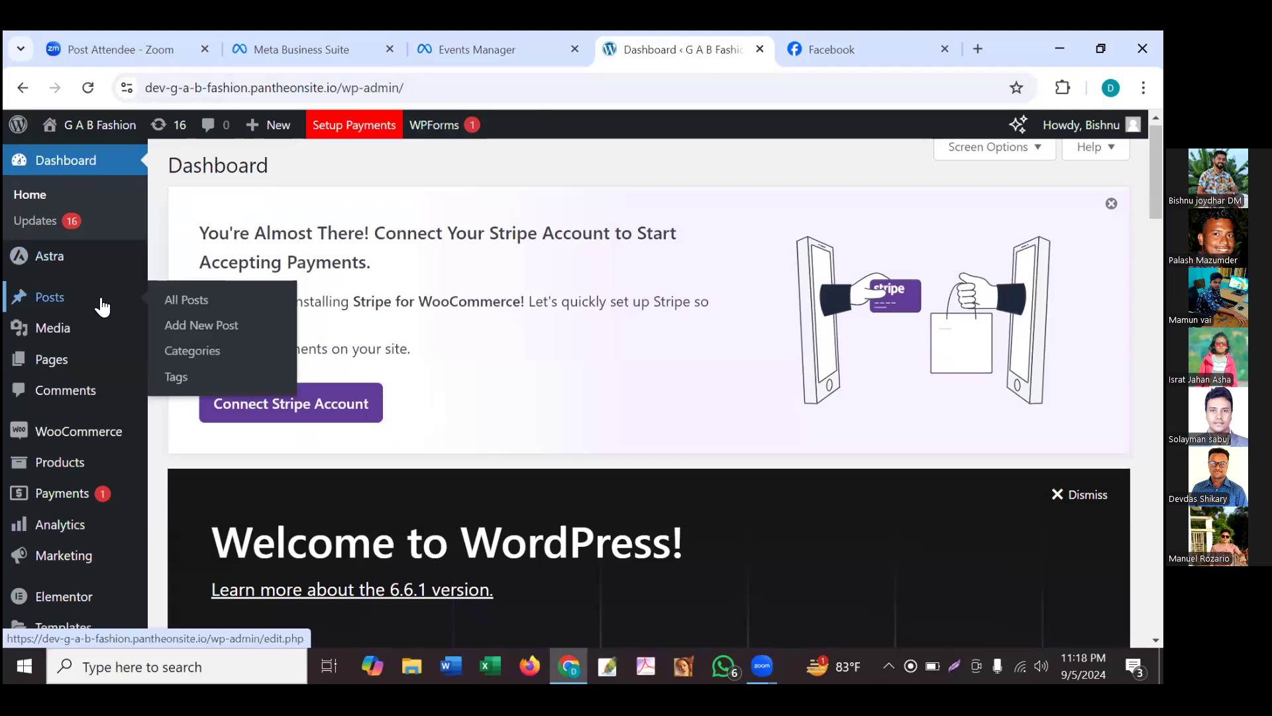
{"action": "scroll", "coordinate": [106, 358], "scroll_direction": "down", "scroll_amount": 3}
{"action": "scroll", "coordinate": [109, 369], "scroll_direction": "down", "scroll_amount": 3}
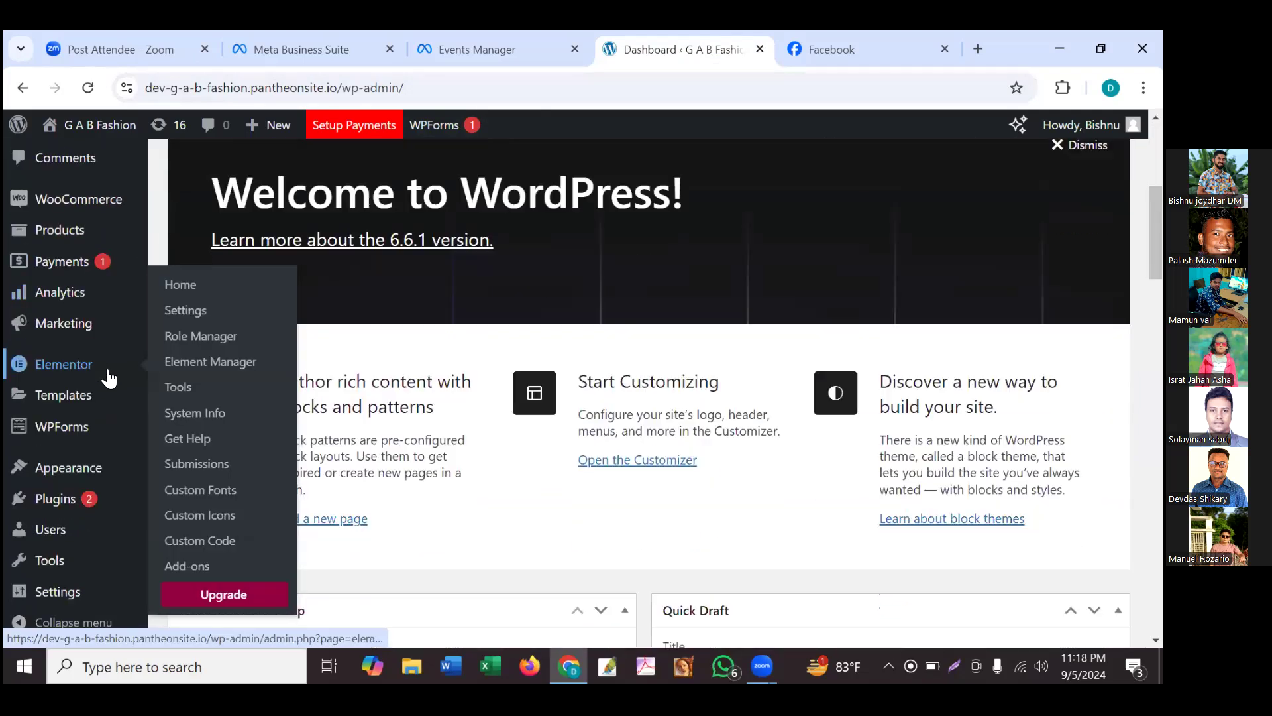
{"action": "scroll", "coordinate": [110, 379], "scroll_direction": "down", "scroll_amount": 2}
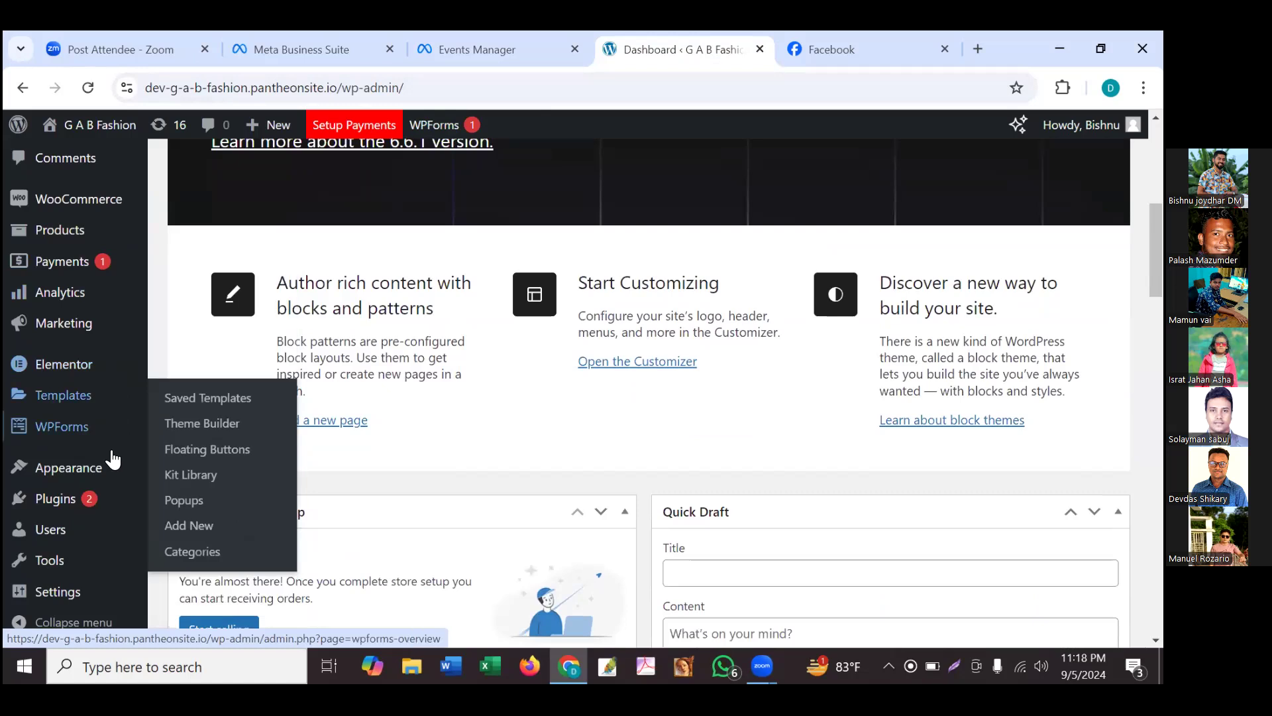
{"action": "mouse_move", "coordinate": [90, 470]}
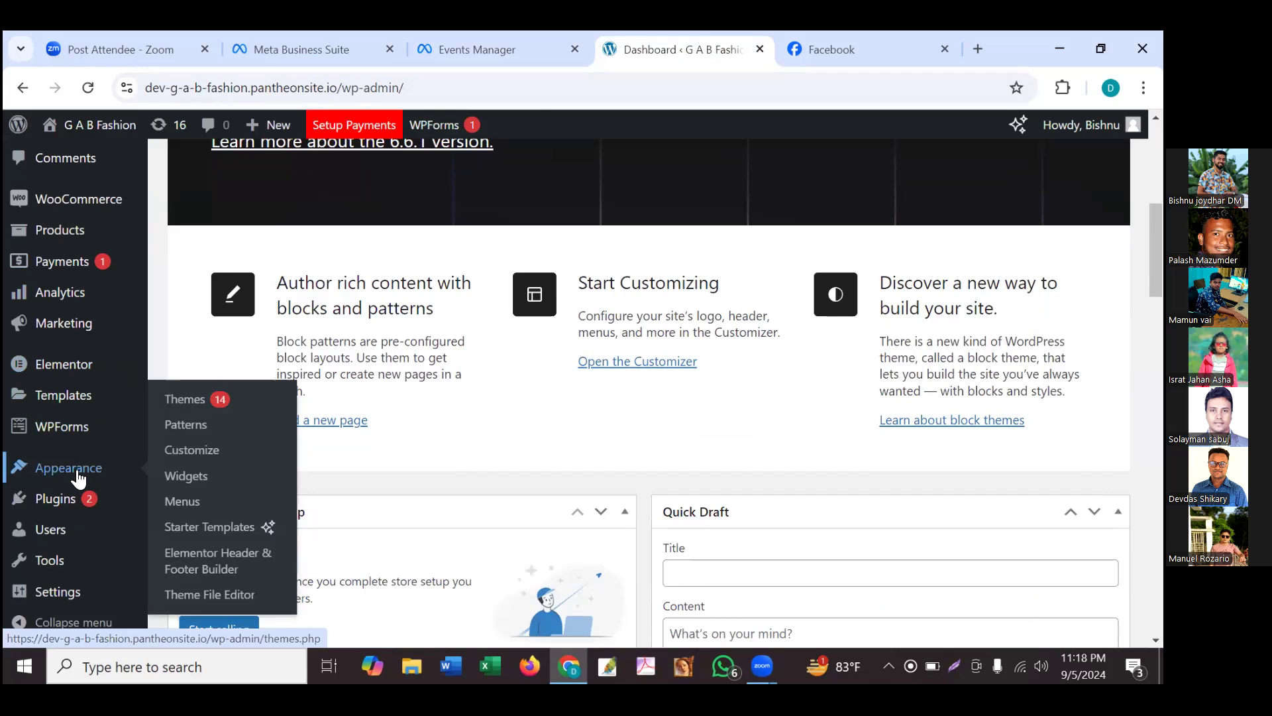
{"action": "left_click", "coordinate": [226, 593]}
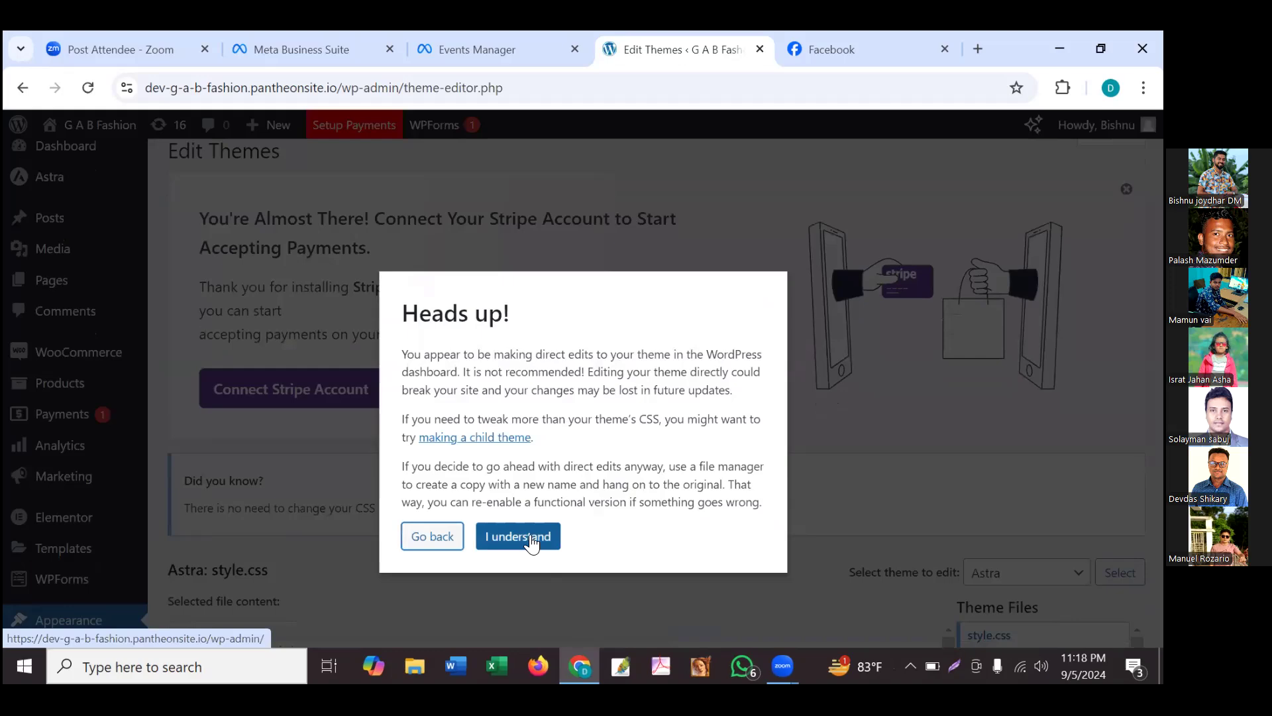
{"action": "left_click", "coordinate": [531, 537]}
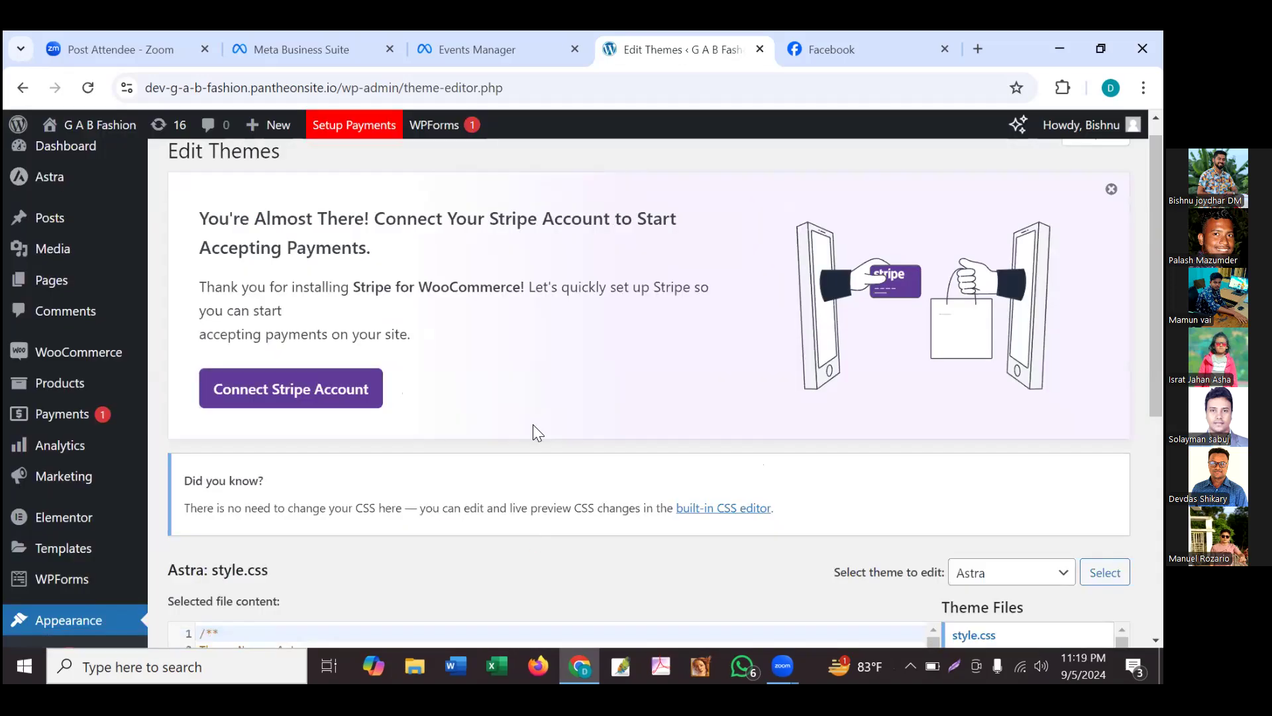
- Open the Astra theme's header.php file for editing
{"action": "scroll", "coordinate": [534, 424], "scroll_direction": "down", "scroll_amount": 3}
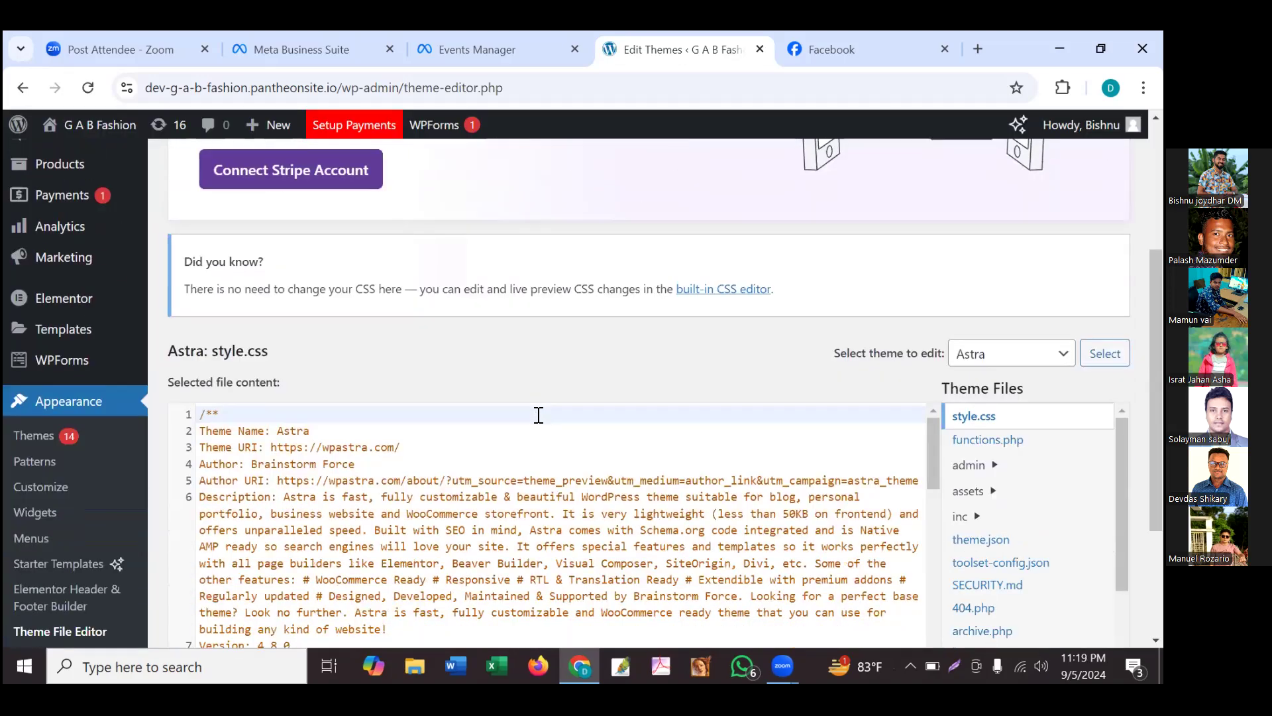
{"action": "scroll", "coordinate": [538, 415], "scroll_direction": "down", "scroll_amount": 8}
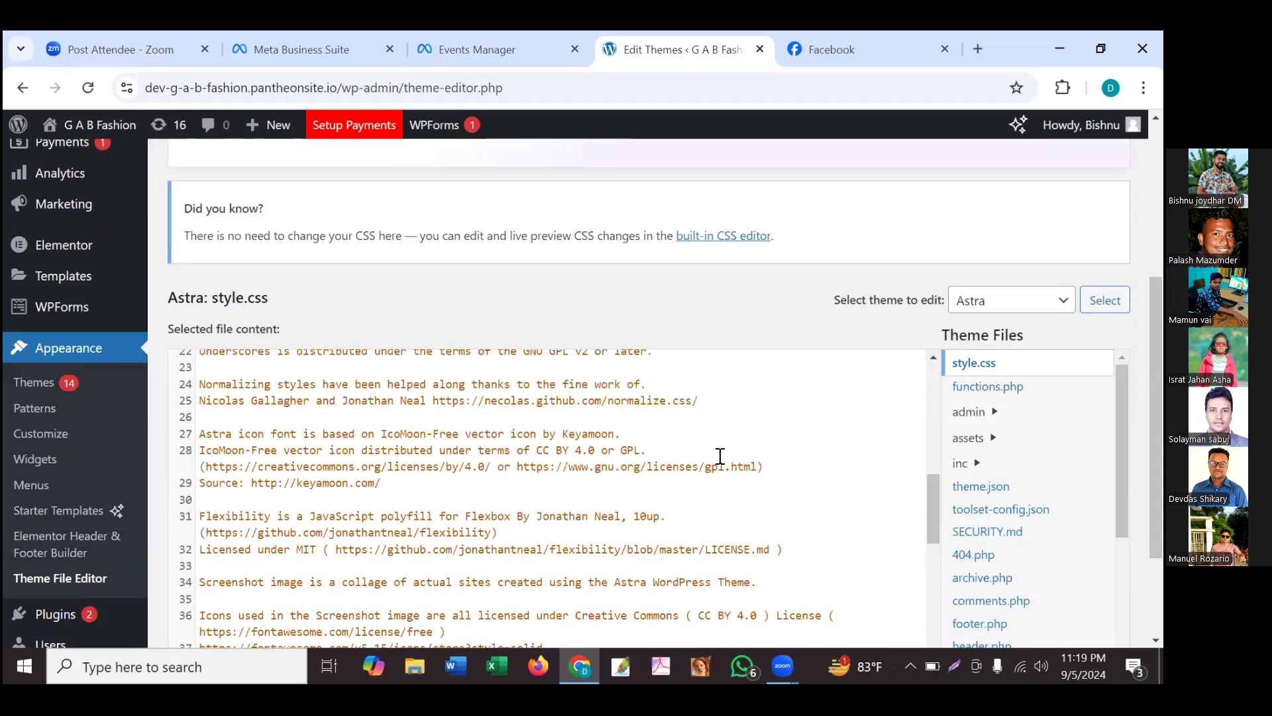
{"action": "scroll", "coordinate": [721, 456], "scroll_direction": "down", "scroll_amount": 6}
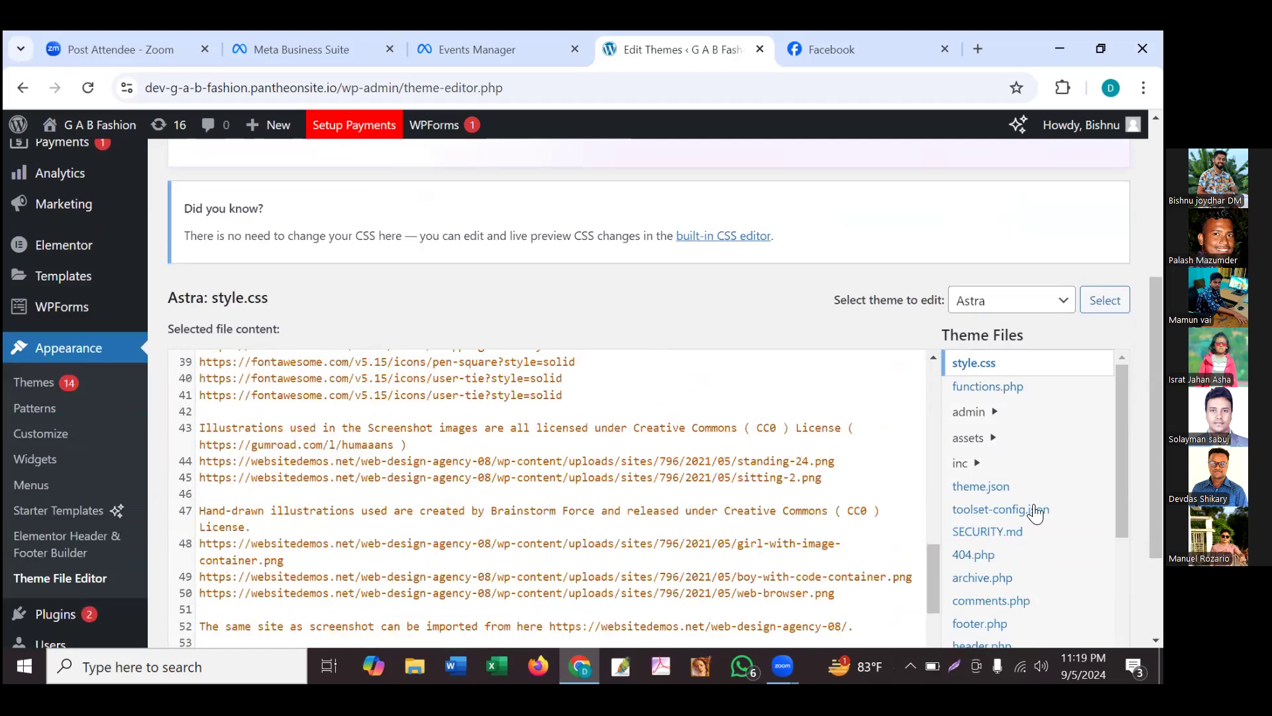
{"action": "scroll", "coordinate": [1035, 512], "scroll_direction": "down", "scroll_amount": 3}
{"action": "scroll", "coordinate": [1035, 513], "scroll_direction": "down", "scroll_amount": 3}
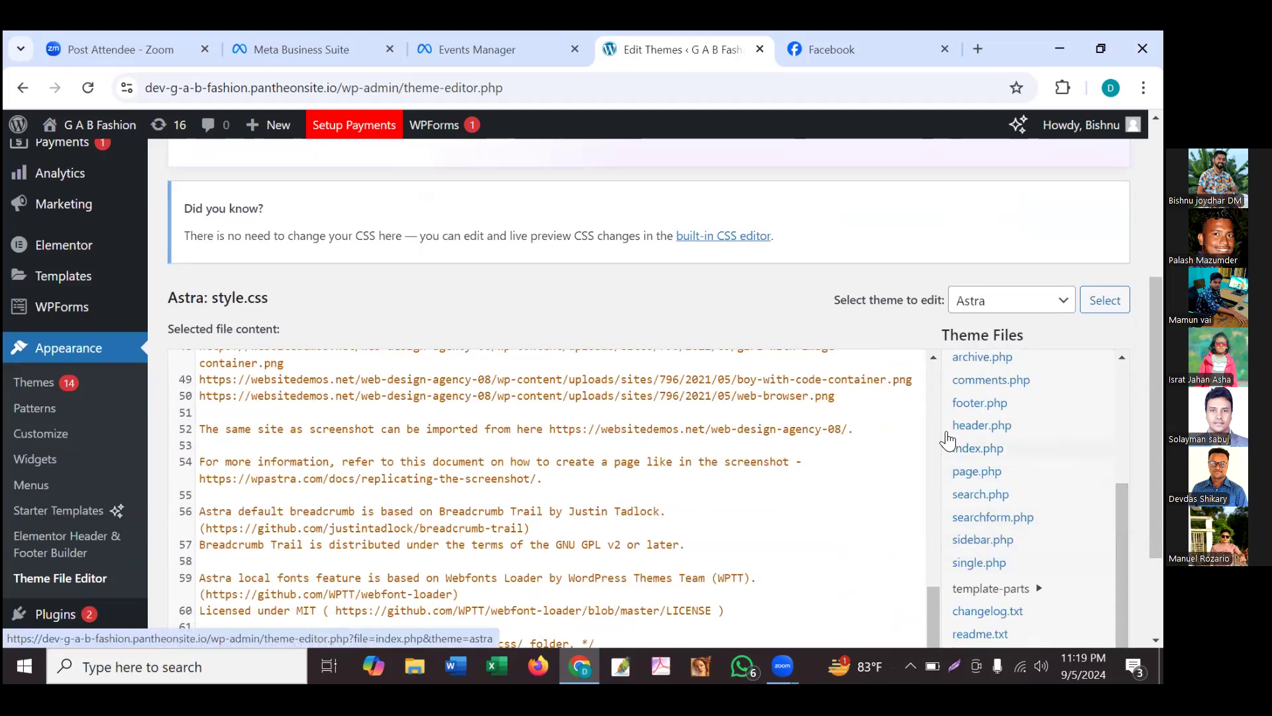
{"action": "left_click", "coordinate": [984, 428]}
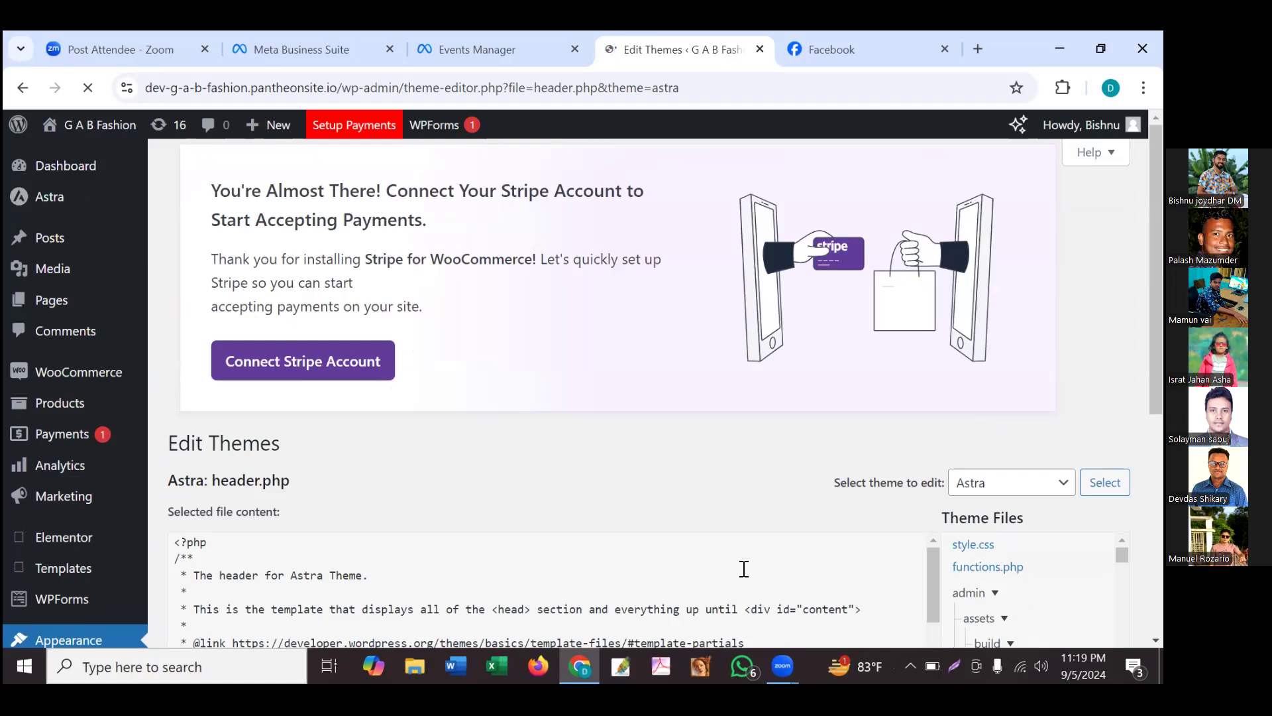
- Examine the header.php code around the closing </head> tag for the place where the pixel base code belongs
{"action": "scroll", "coordinate": [725, 575], "scroll_direction": "down", "scroll_amount": 2}
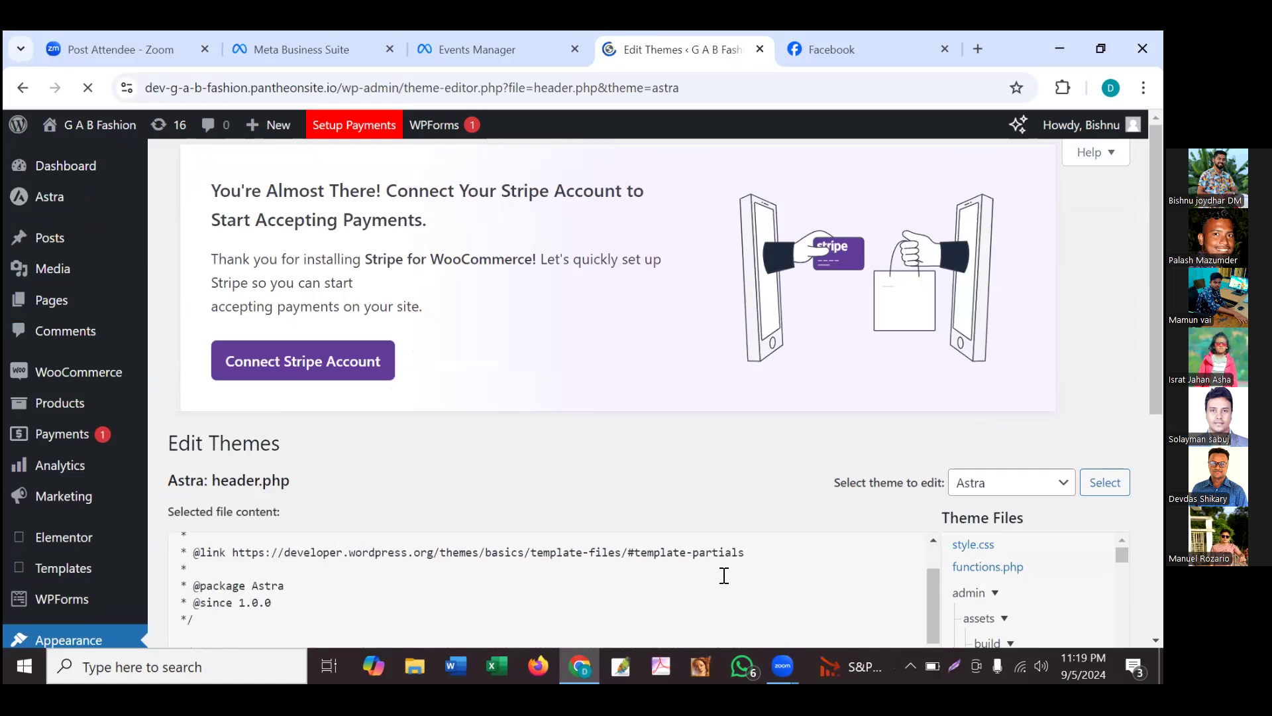
{"action": "scroll", "coordinate": [724, 575], "scroll_direction": "down", "scroll_amount": 3}
{"action": "scroll", "coordinate": [936, 570], "scroll_direction": "down", "scroll_amount": 5}
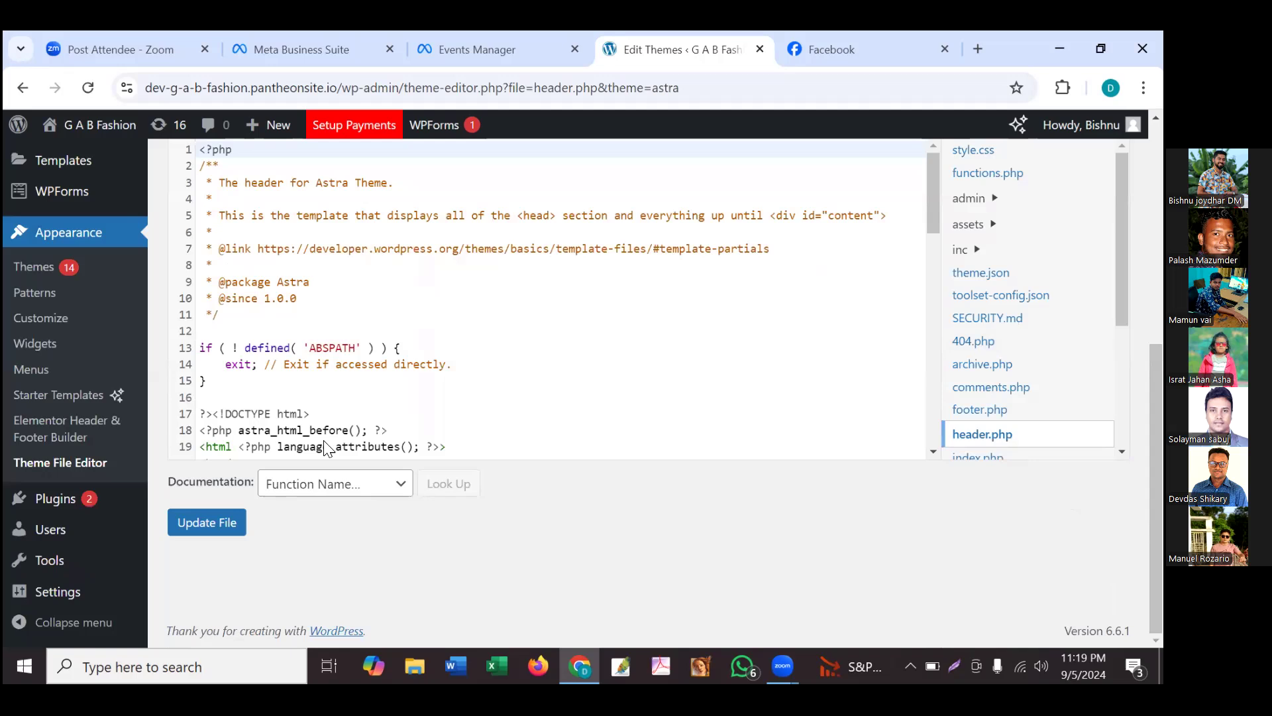
{"action": "scroll", "coordinate": [307, 405], "scroll_direction": "down", "scroll_amount": 2}
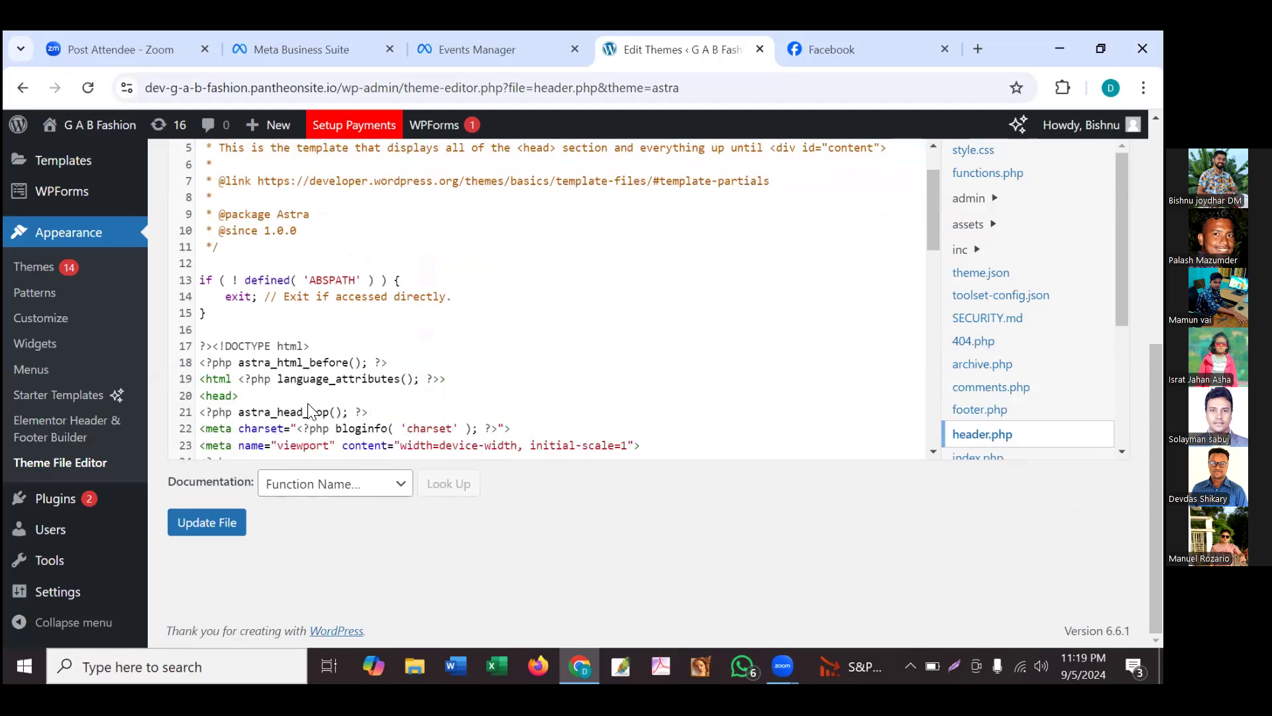
{"action": "scroll", "coordinate": [309, 410], "scroll_direction": "down", "scroll_amount": 2}
{"action": "scroll", "coordinate": [310, 410], "scroll_direction": "down", "scroll_amount": 1}
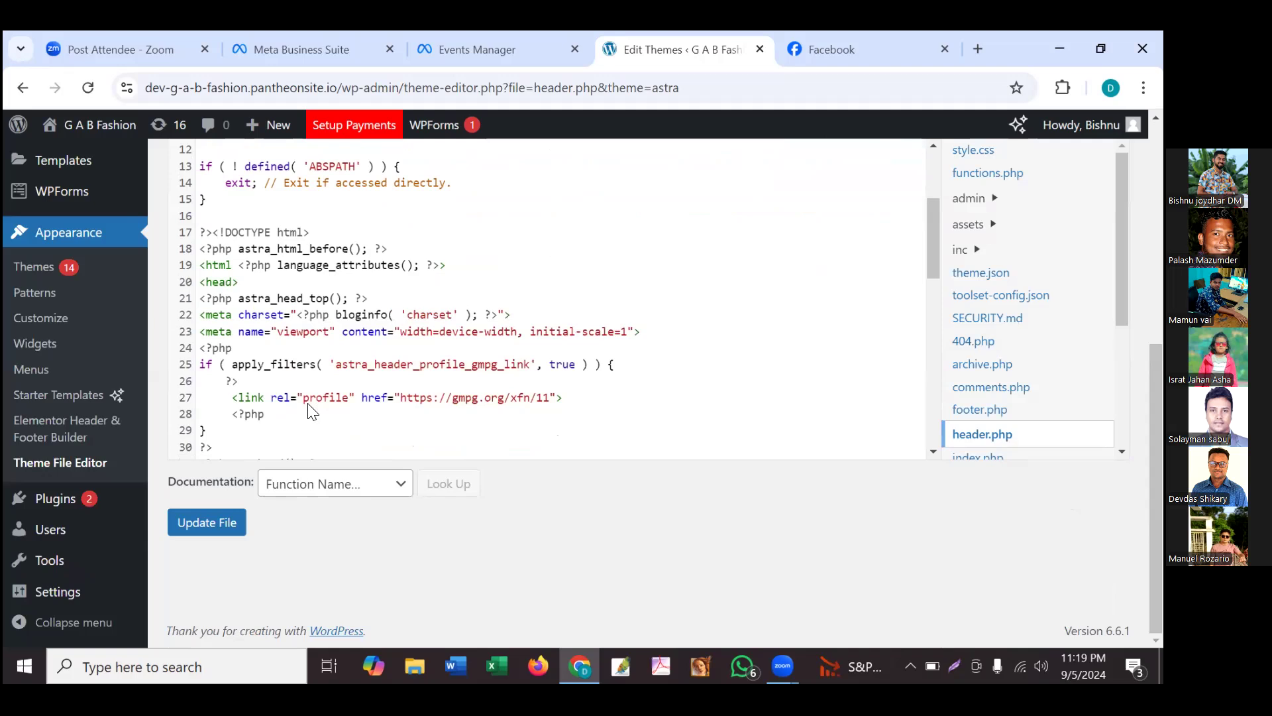
{"action": "scroll", "coordinate": [486, 374], "scroll_direction": "down", "scroll_amount": 5}
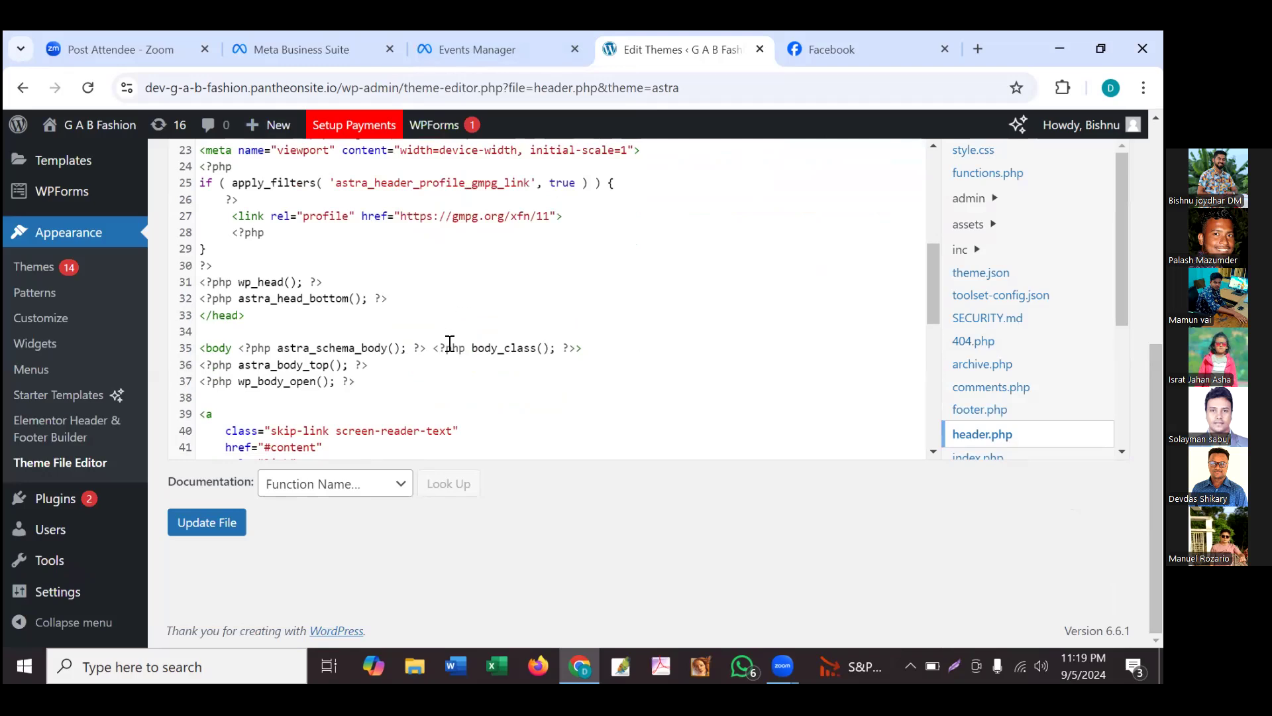
{"action": "left_click_drag", "start_coordinate": [450, 344], "coordinate": [522, 342]}
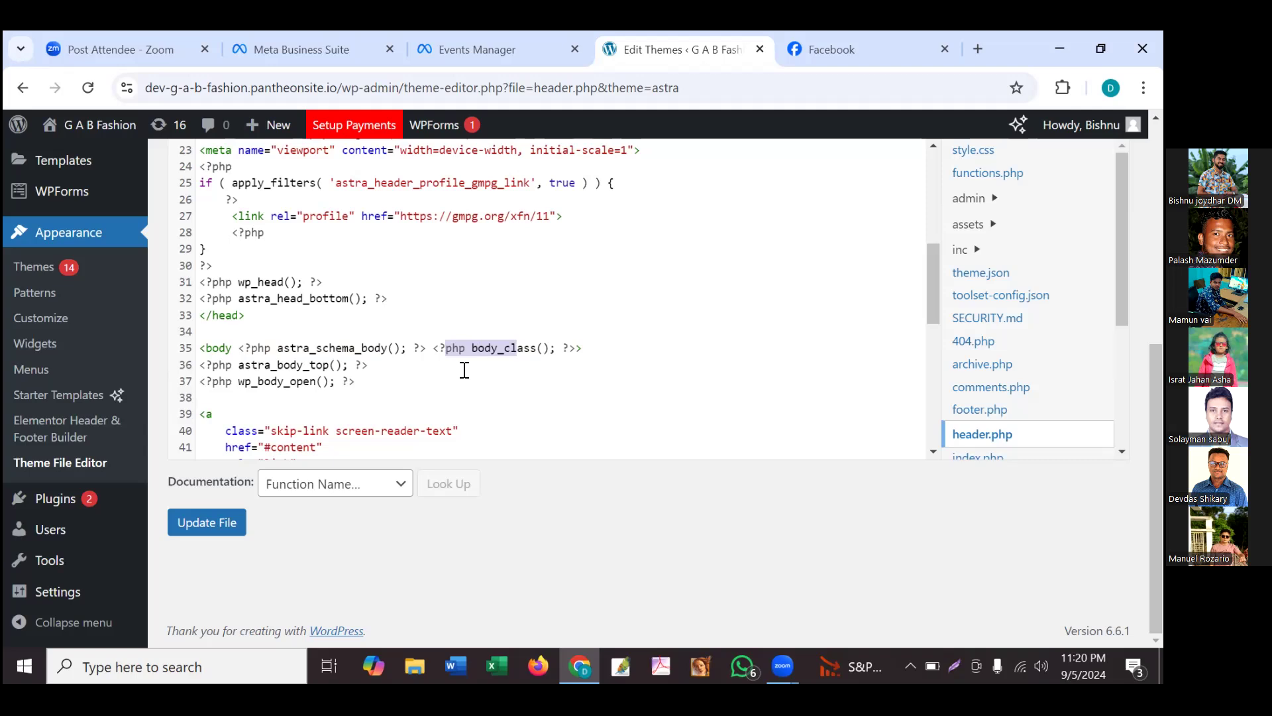
{"action": "left_click", "coordinate": [715, 500]}
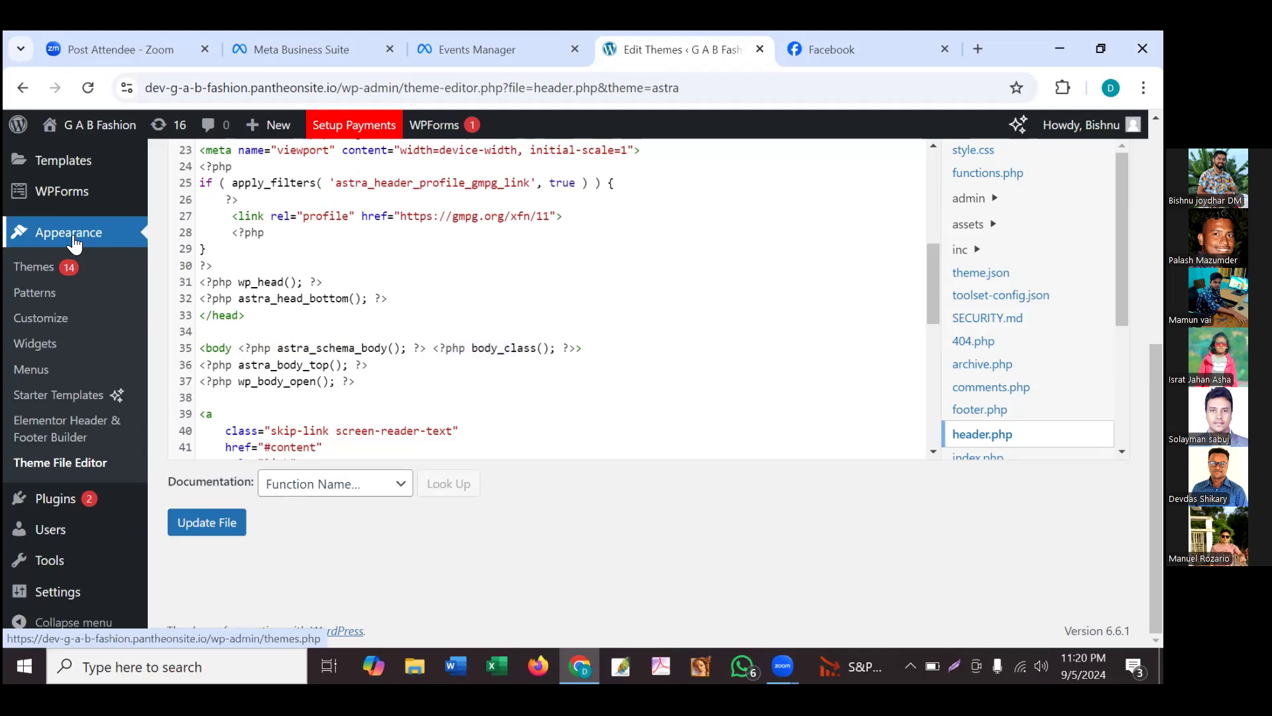
- Open the page for adding new plugins and search it for "Insert Header"
{"action": "mouse_move", "coordinate": [75, 186]}
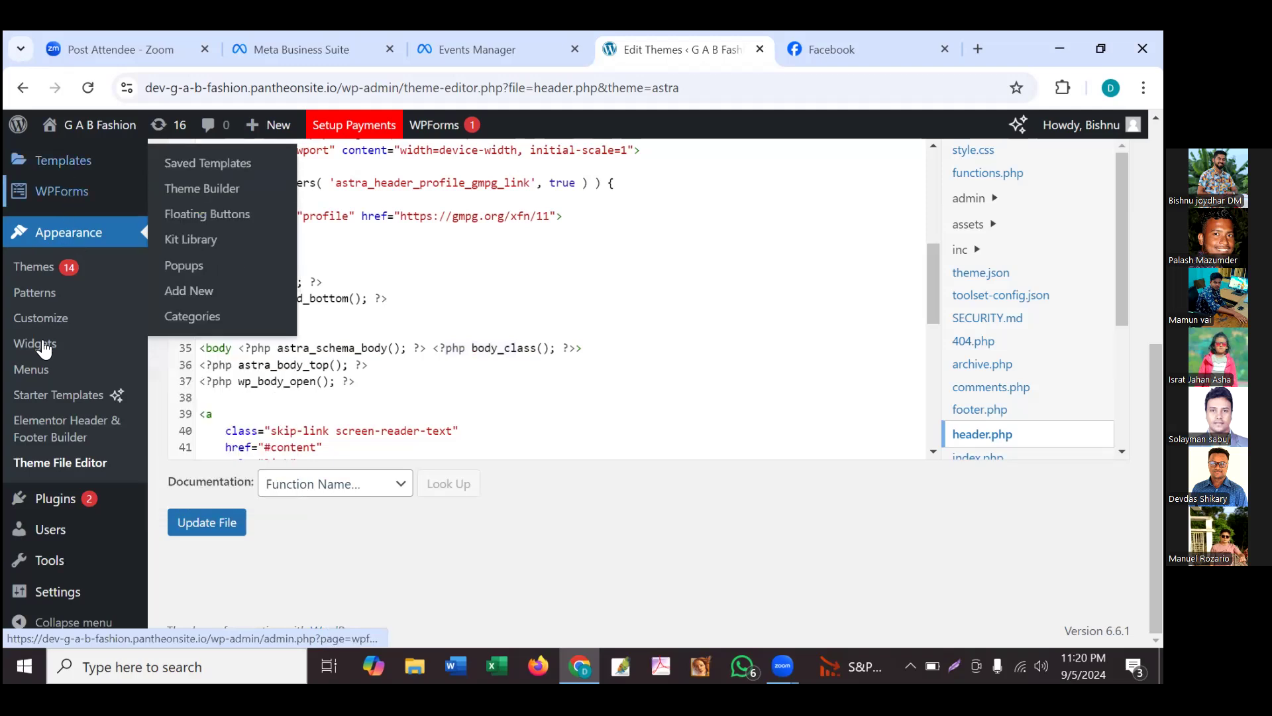
{"action": "mouse_move", "coordinate": [58, 508]}
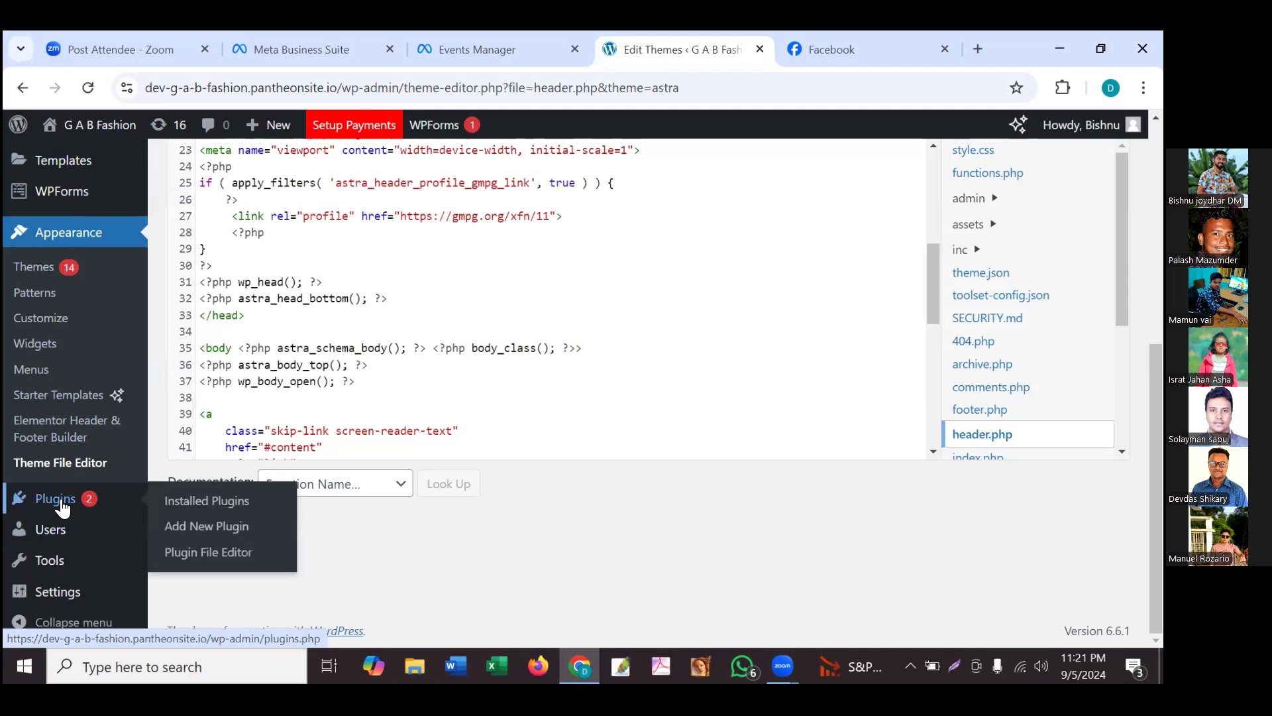
{"action": "left_click", "coordinate": [222, 530]}
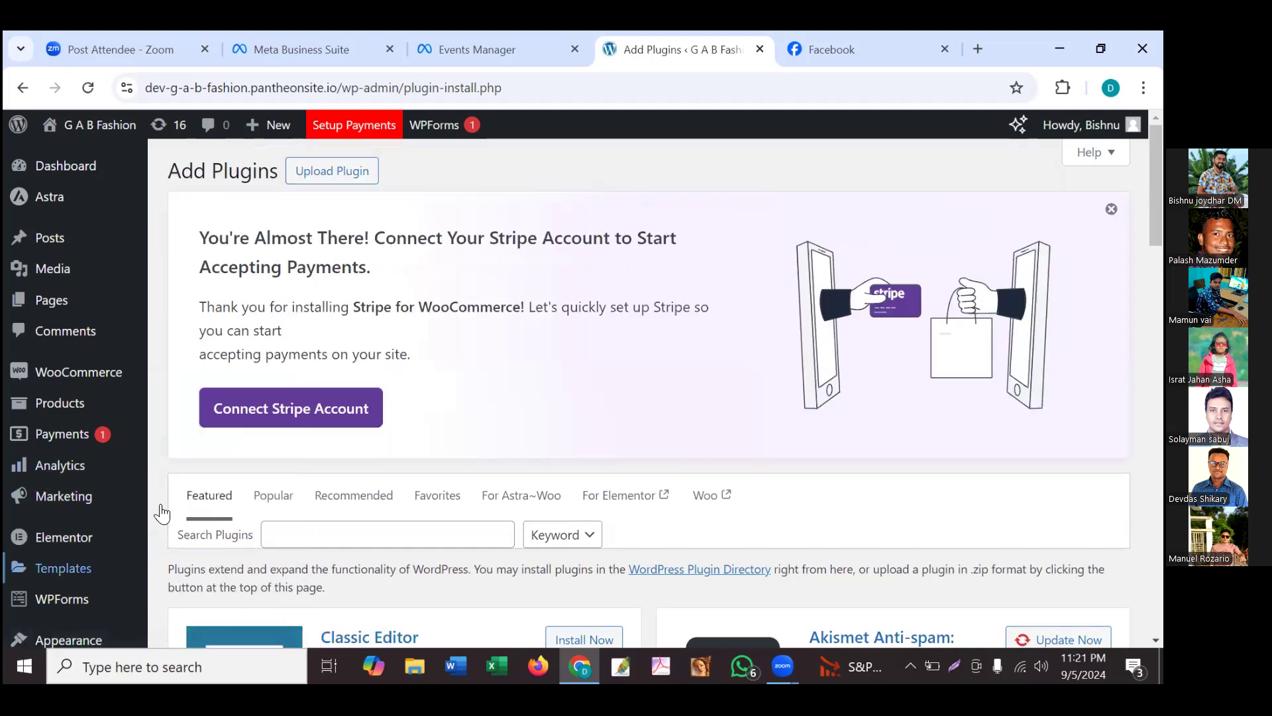
{"action": "scroll", "coordinate": [760, 474], "scroll_direction": "down", "scroll_amount": 3}
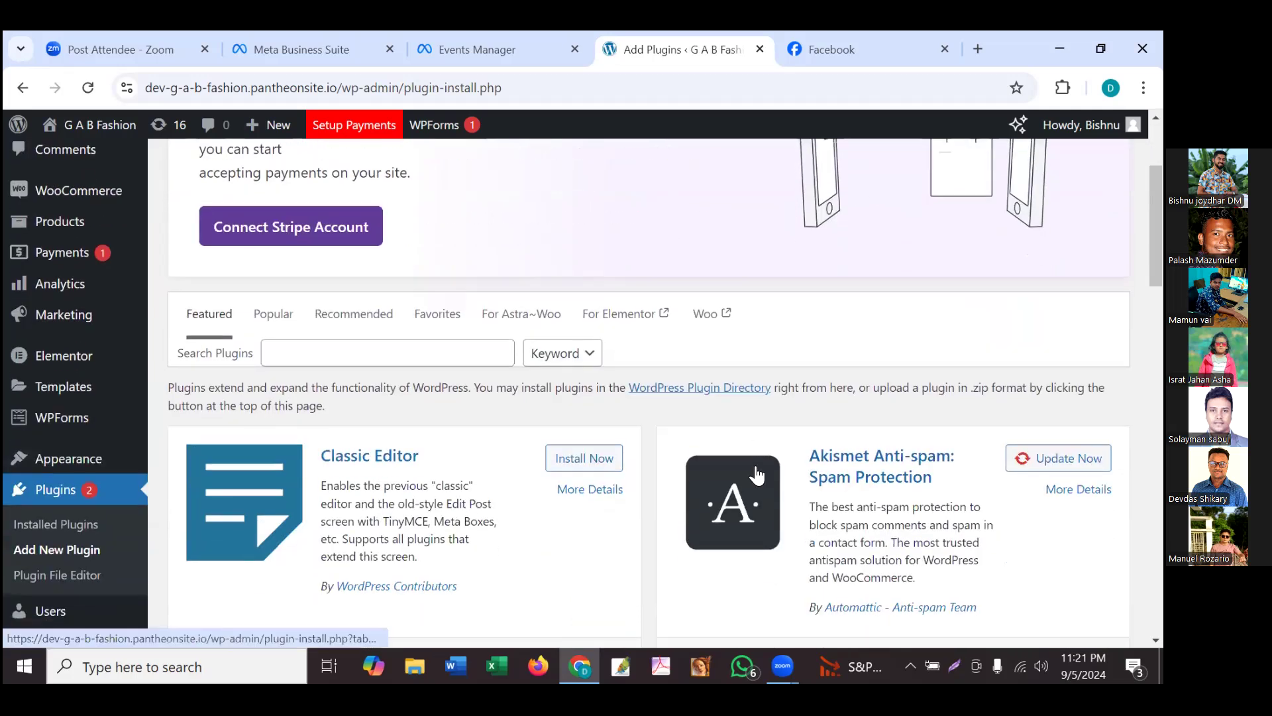
{"action": "scroll", "coordinate": [383, 384], "scroll_direction": "down", "scroll_amount": 2}
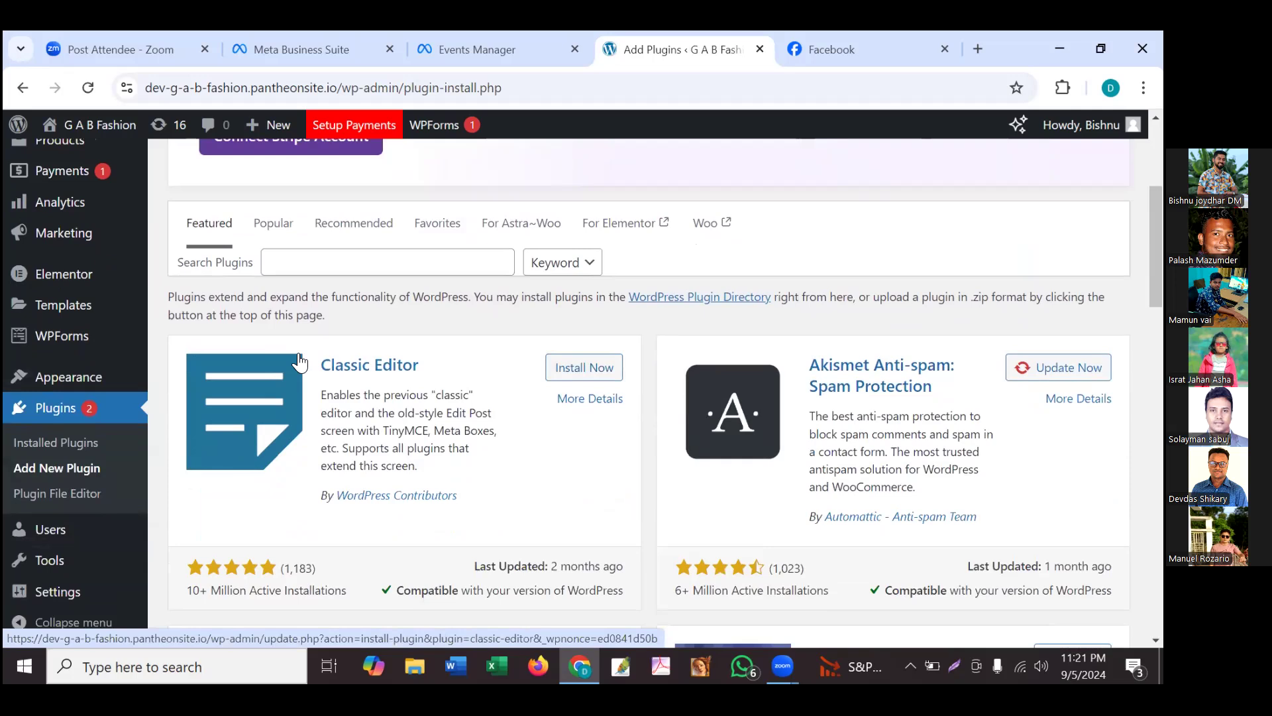
{"action": "left_click", "coordinate": [322, 256]}
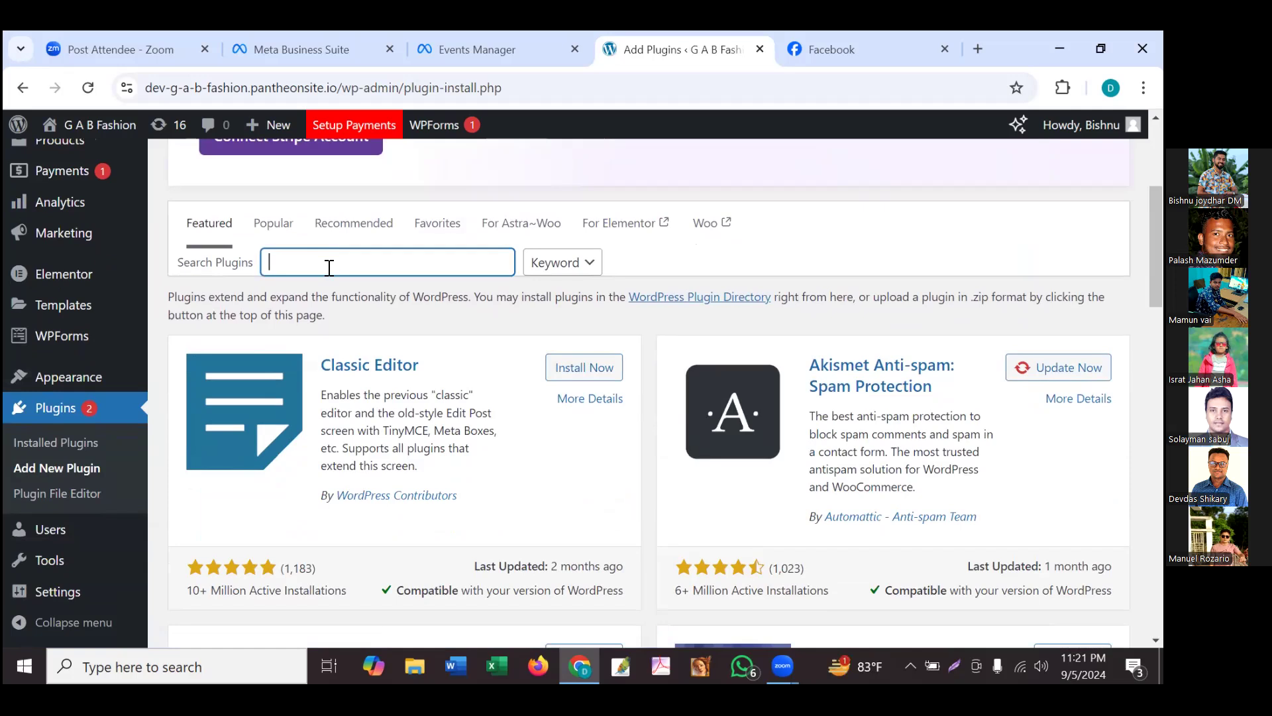
{"action": "type", "text": "Inse"}
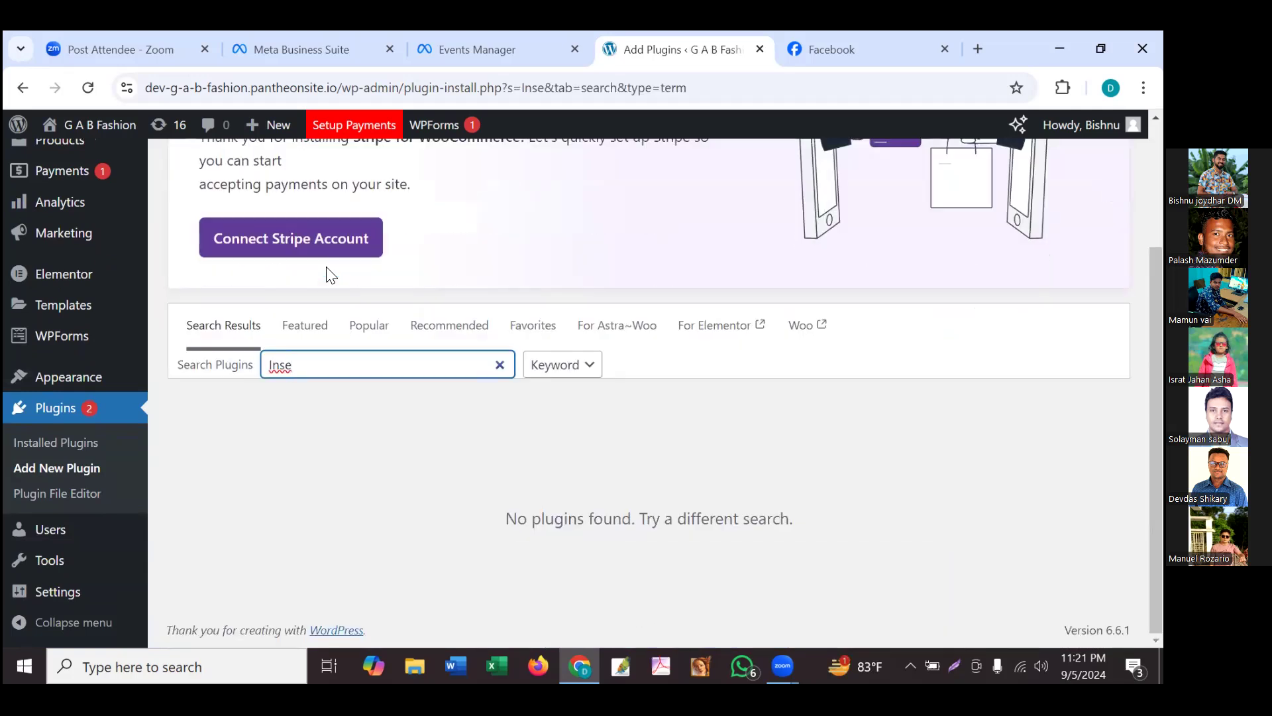
{"action": "type", "text": "rt"}
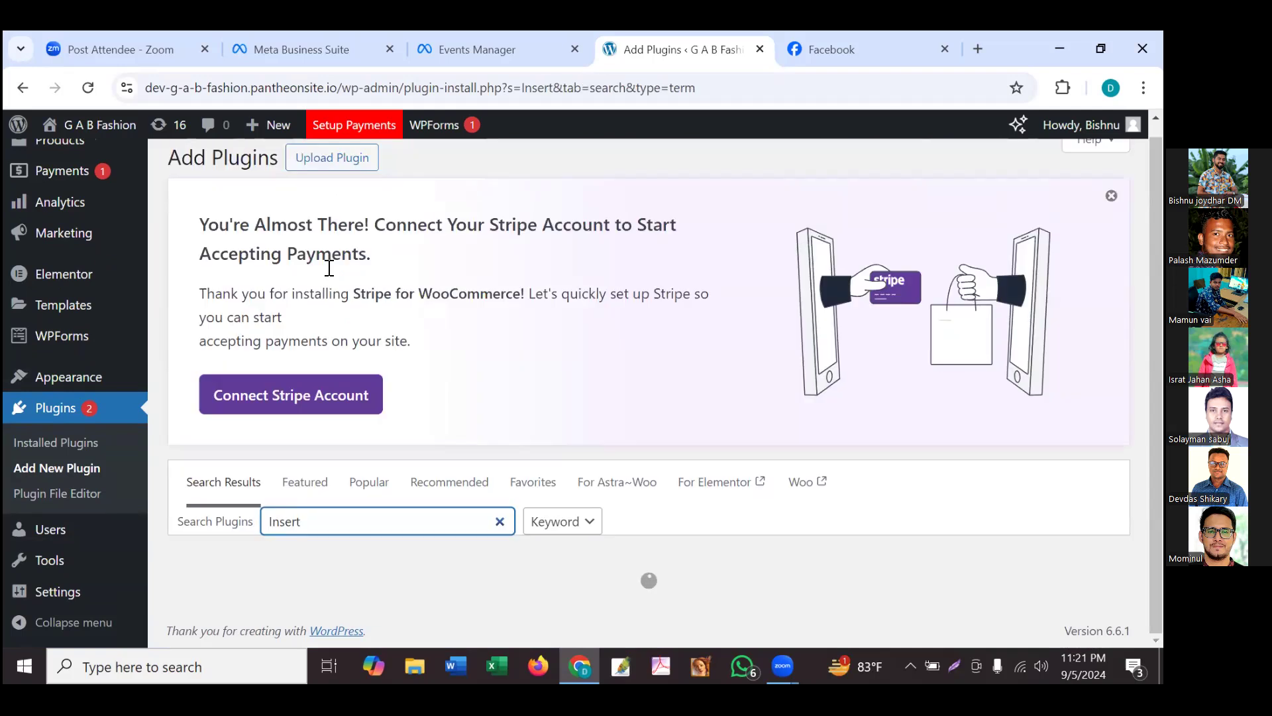
{"action": "scroll", "coordinate": [328, 267], "scroll_direction": "down", "scroll_amount": 4}
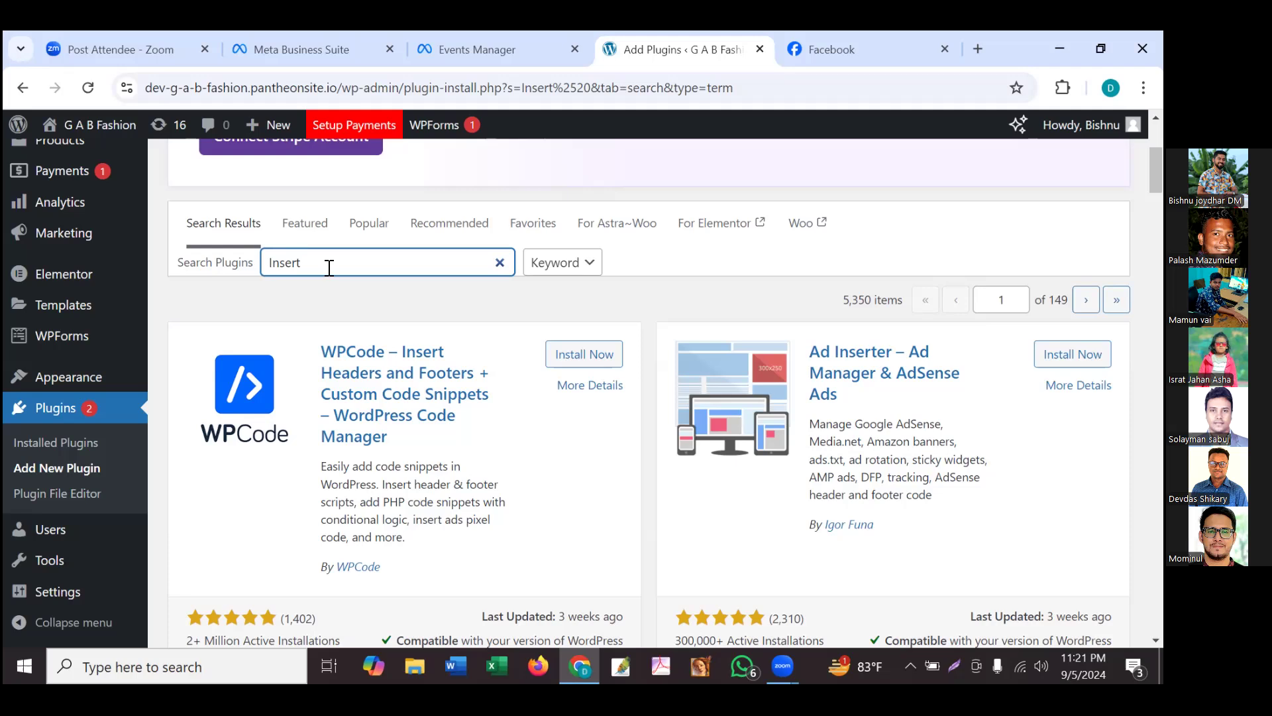
{"action": "type", "text": "Header"}
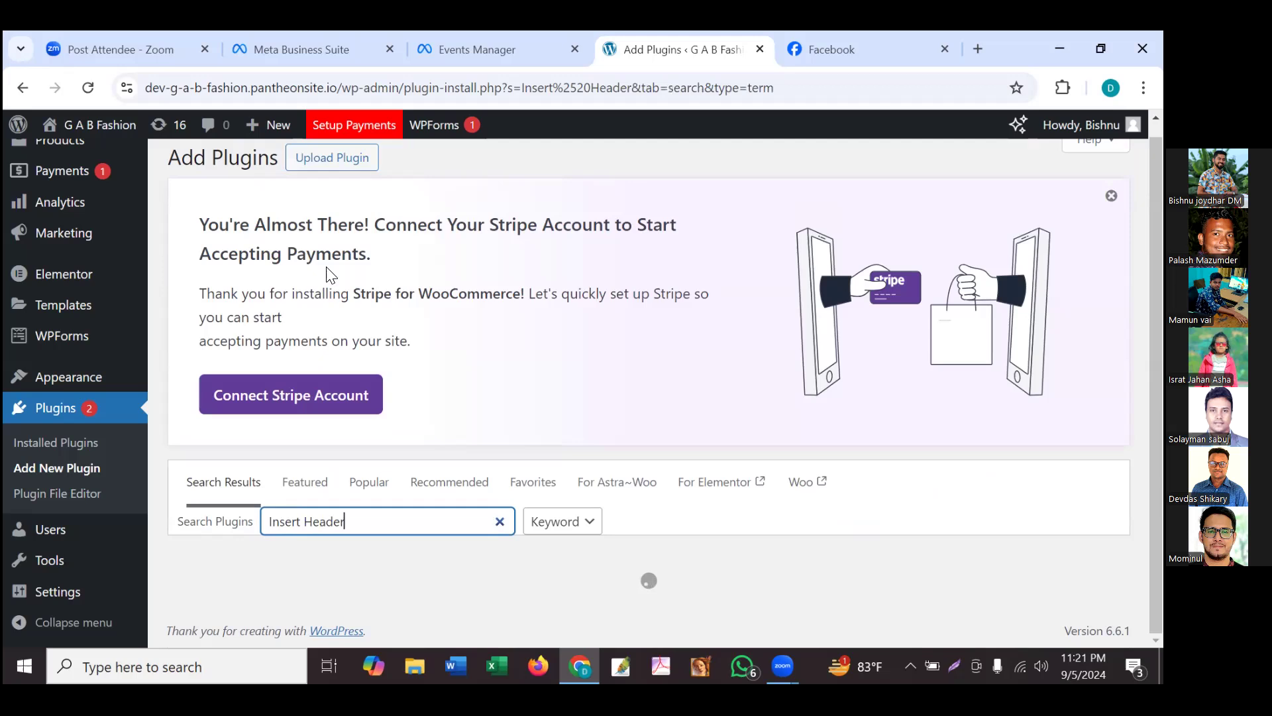
{"action": "scroll", "coordinate": [329, 268], "scroll_direction": "down", "scroll_amount": 4}
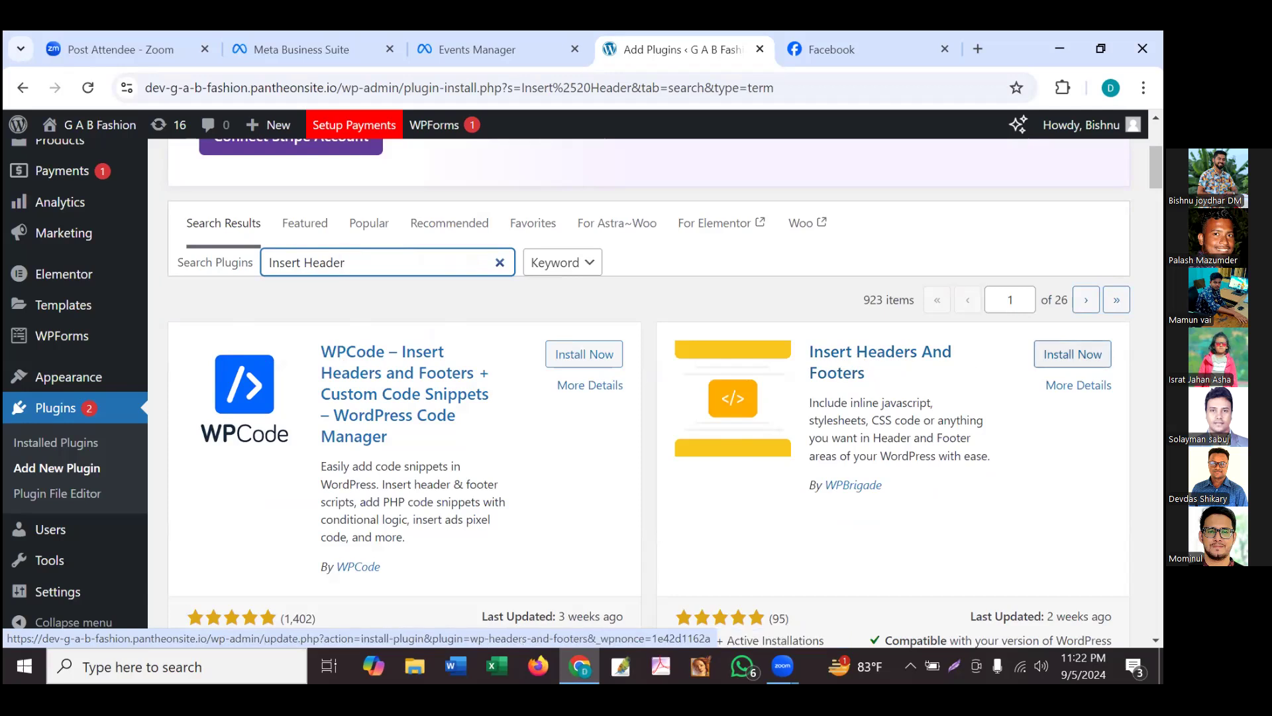
- Install and activate the Insert Headers And Footers plugin by WPBrigade
{"action": "left_click", "coordinate": [1072, 354]}
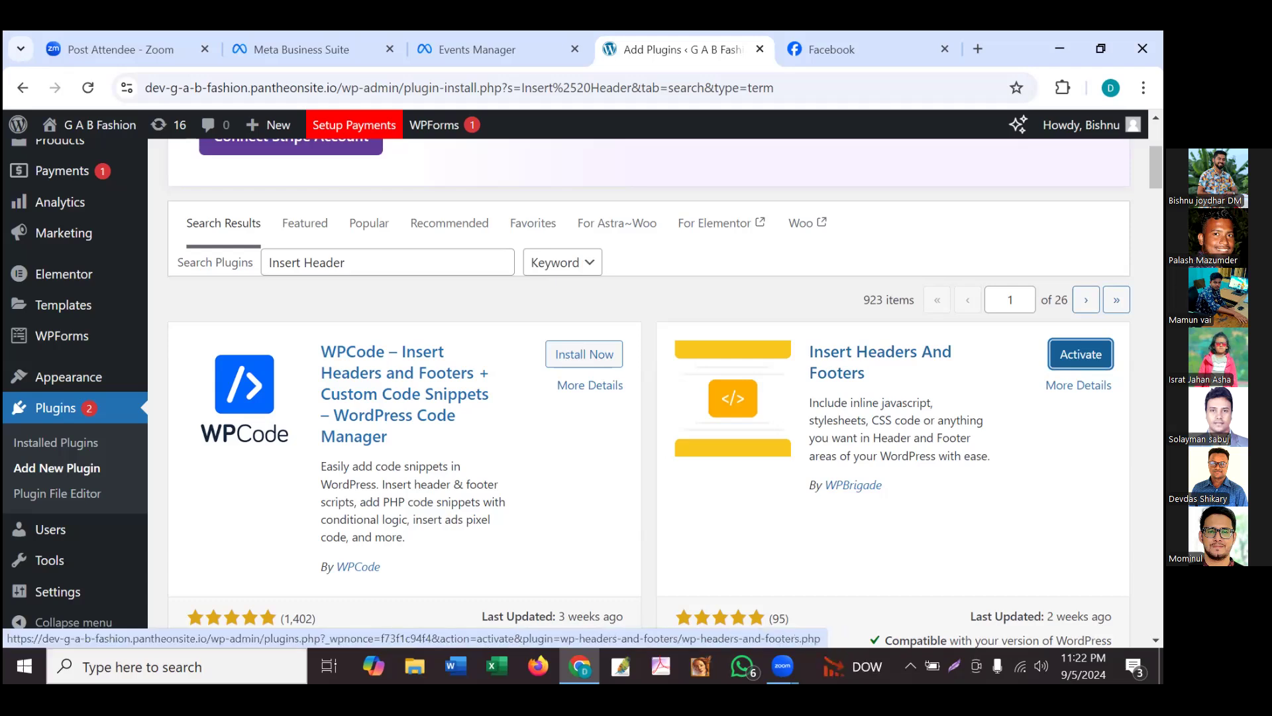
{"action": "left_click", "coordinate": [1081, 353]}
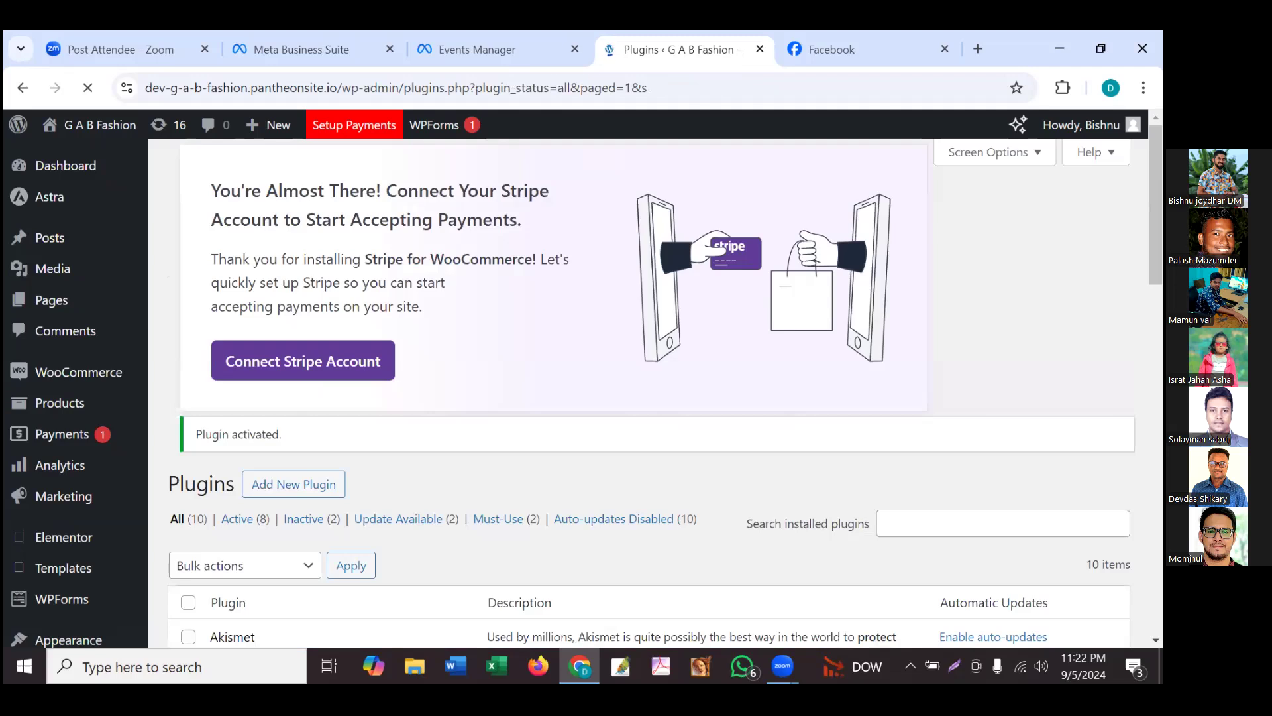
{"action": "triple_click", "coordinate": [198, 434]}
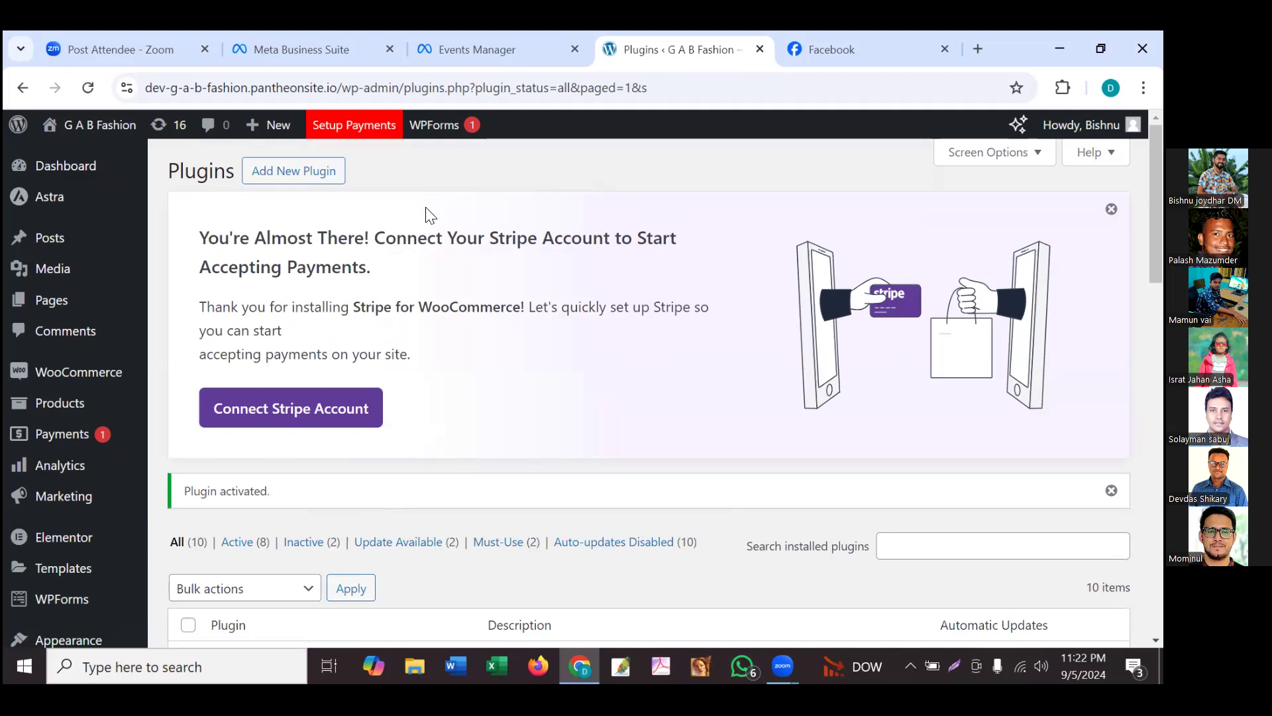
- Return to the pixel setup in Events Manager and copy the base code once more
{"action": "left_click", "coordinate": [497, 49]}
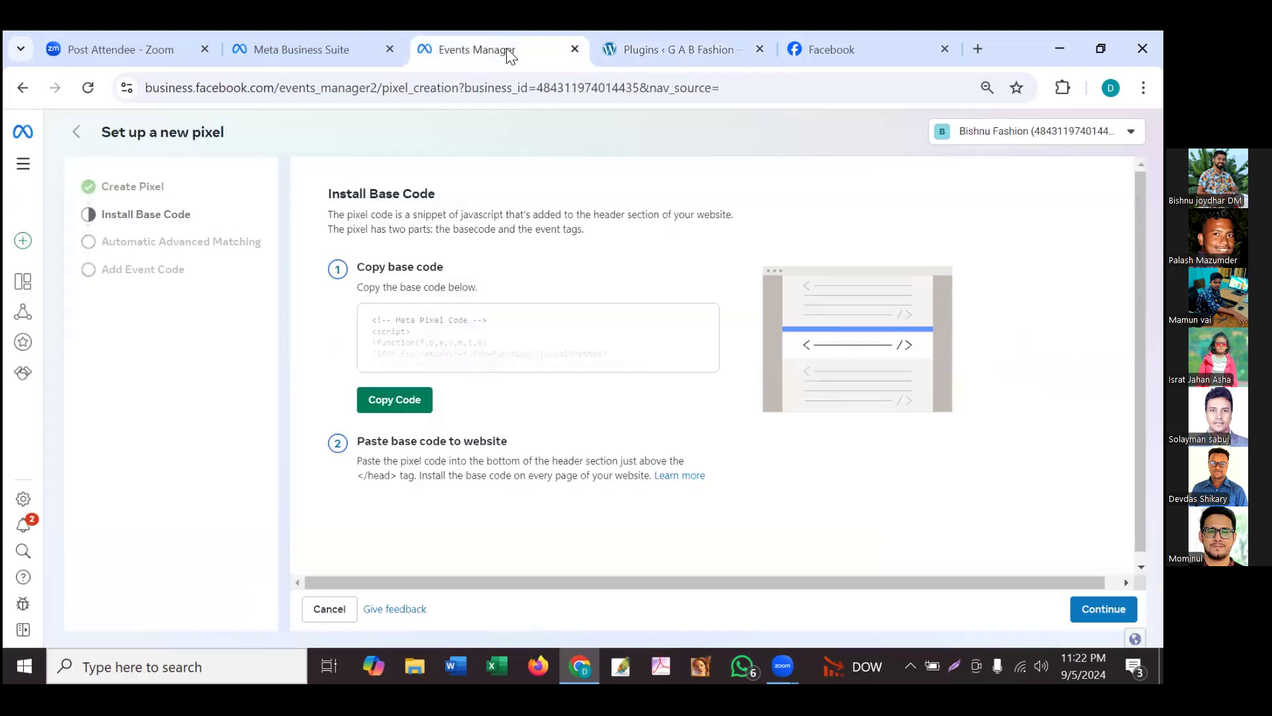
{"action": "left_click", "coordinate": [413, 402]}
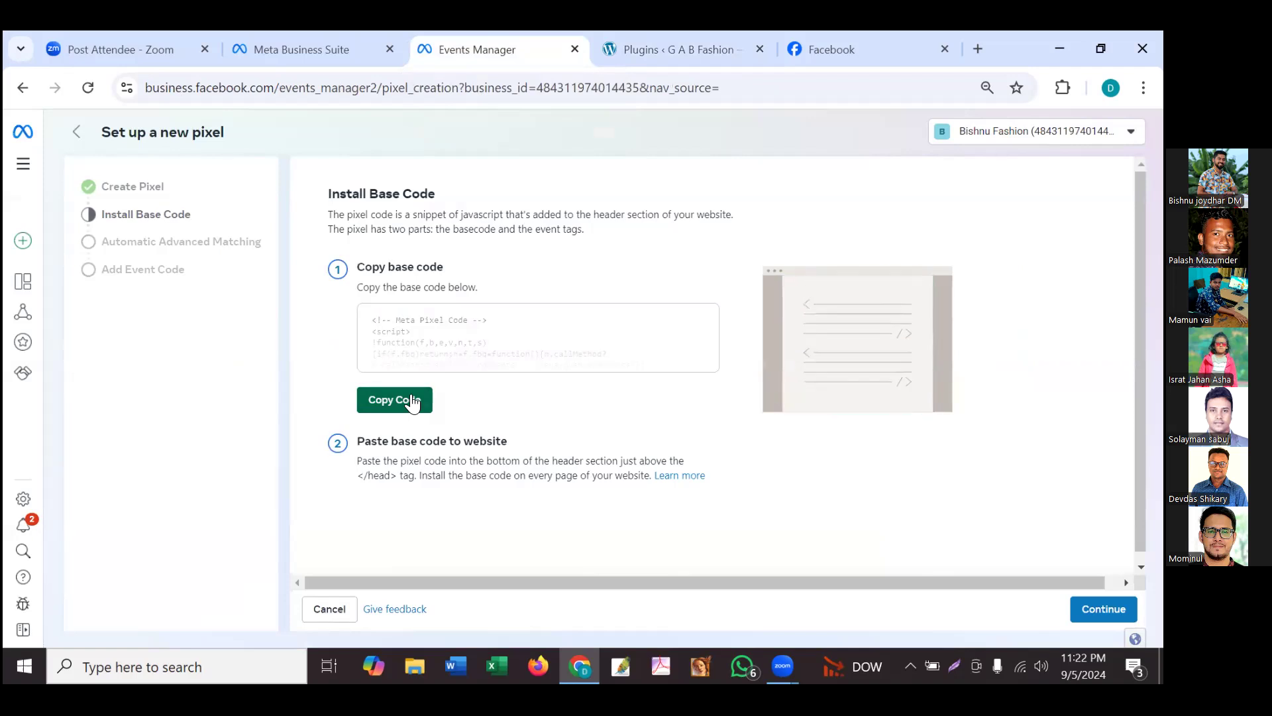
- Return to the WordPress admin of G A B Fashion and open the WP Headers and Footers settings page
{"action": "left_click", "coordinate": [698, 49]}
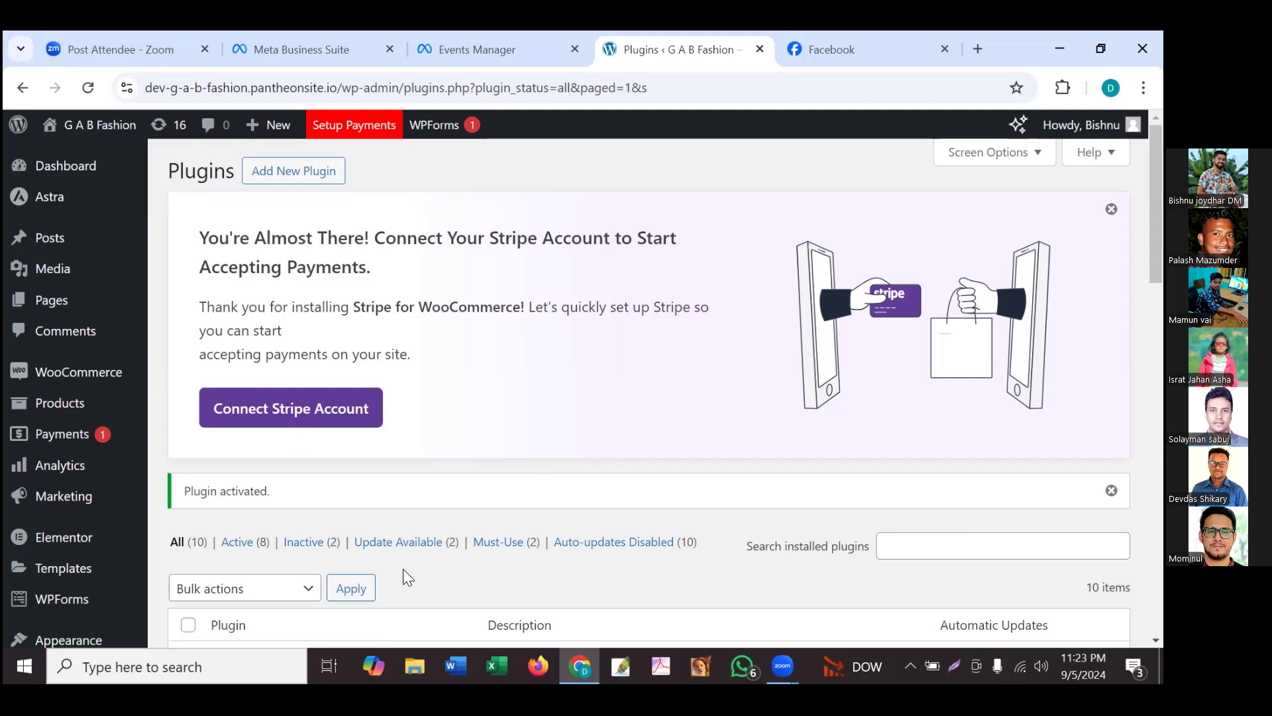
{"action": "scroll", "coordinate": [410, 551], "scroll_direction": "down", "scroll_amount": 1}
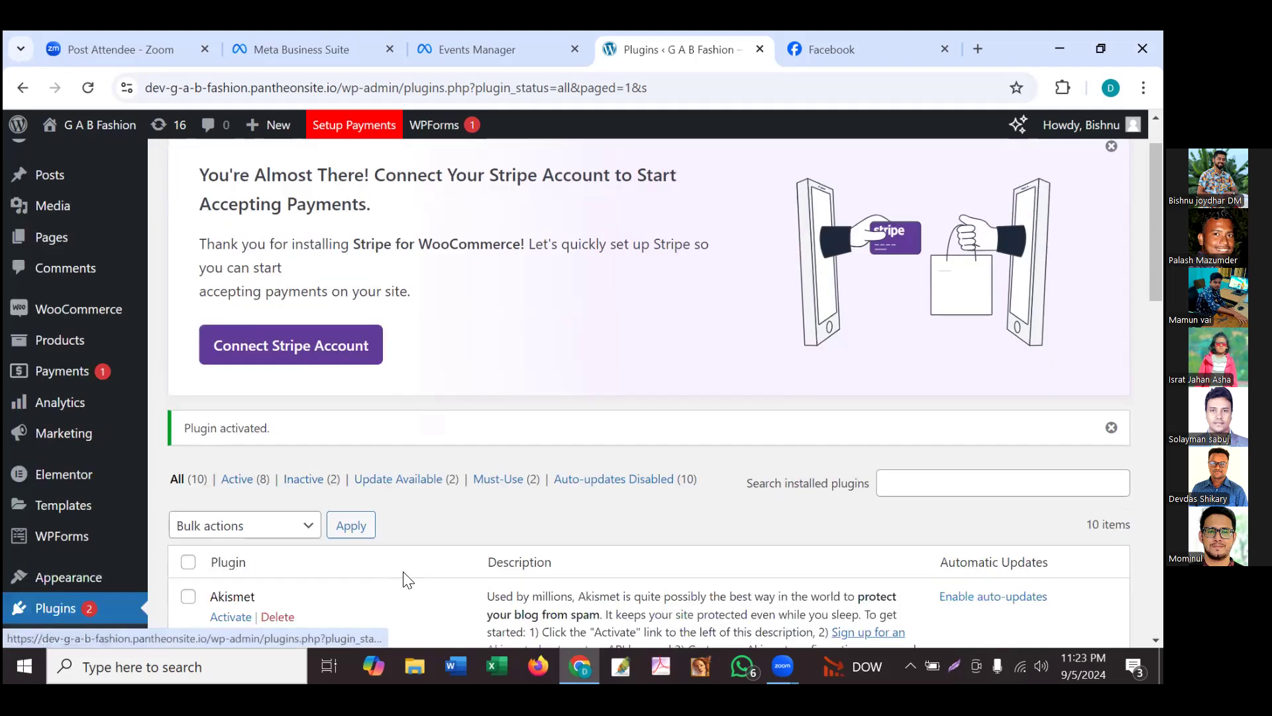
{"action": "scroll", "coordinate": [408, 578], "scroll_direction": "down", "scroll_amount": 1}
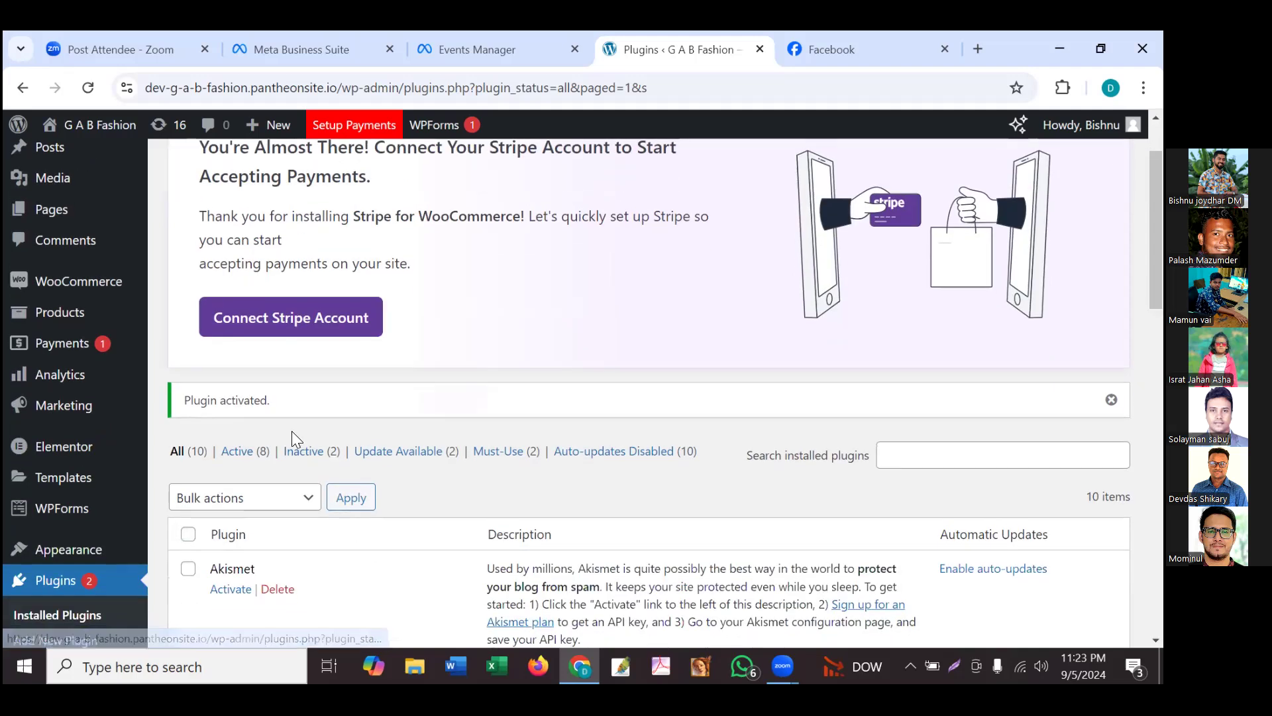
{"action": "scroll", "coordinate": [22, 426], "scroll_direction": "down", "scroll_amount": 1}
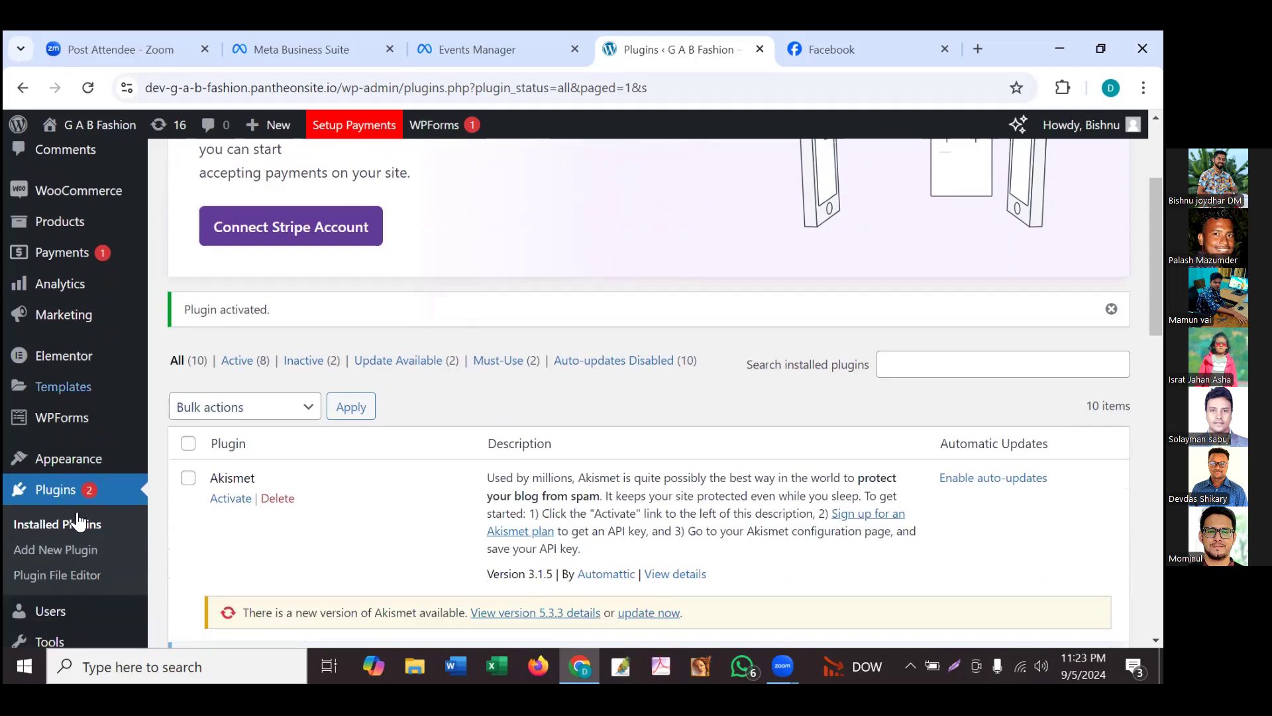
{"action": "scroll", "coordinate": [82, 528], "scroll_direction": "down", "scroll_amount": 1}
{"action": "scroll", "coordinate": [81, 529], "scroll_direction": "down", "scroll_amount": 1}
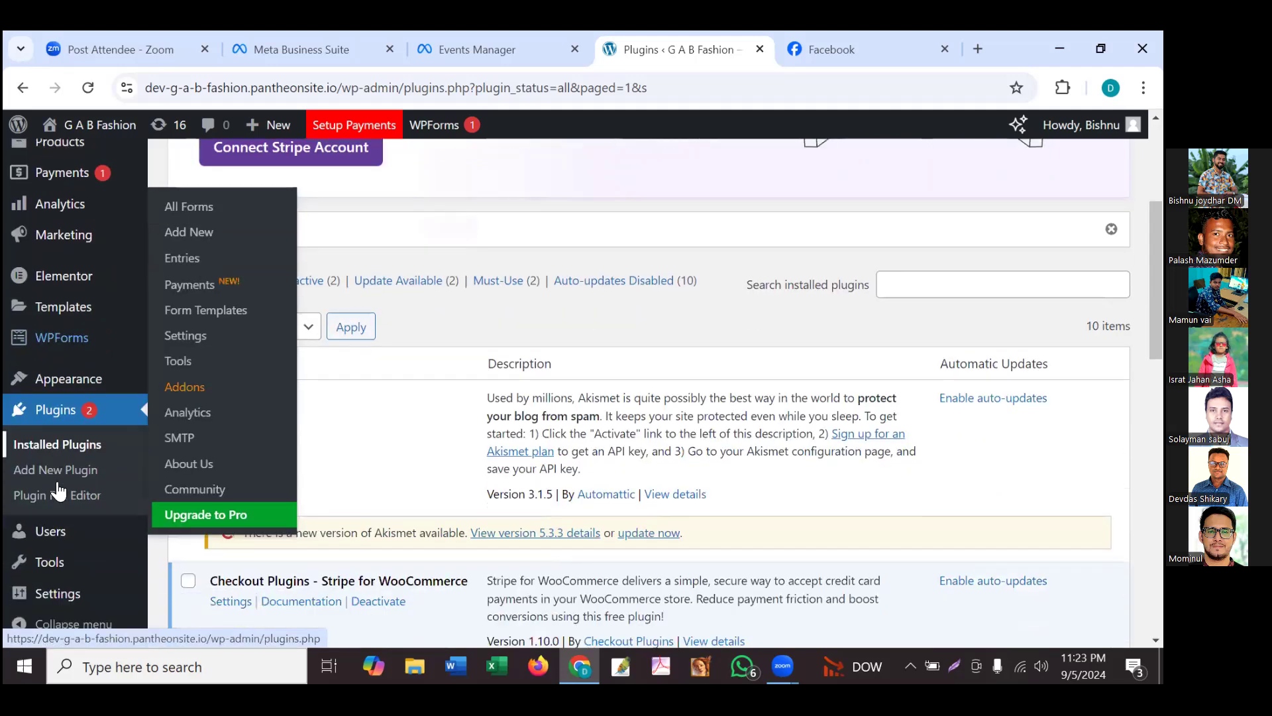
{"action": "scroll", "coordinate": [76, 454], "scroll_direction": "down", "scroll_amount": 2}
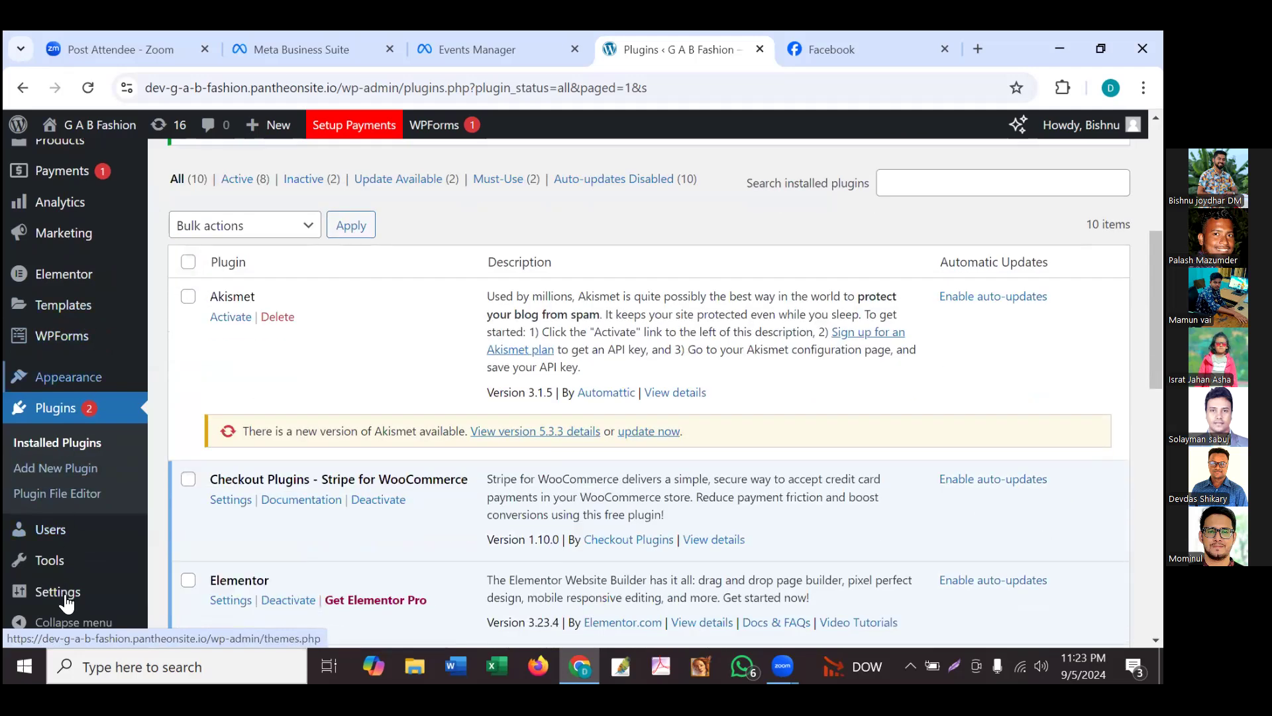
{"action": "mouse_move", "coordinate": [68, 589]}
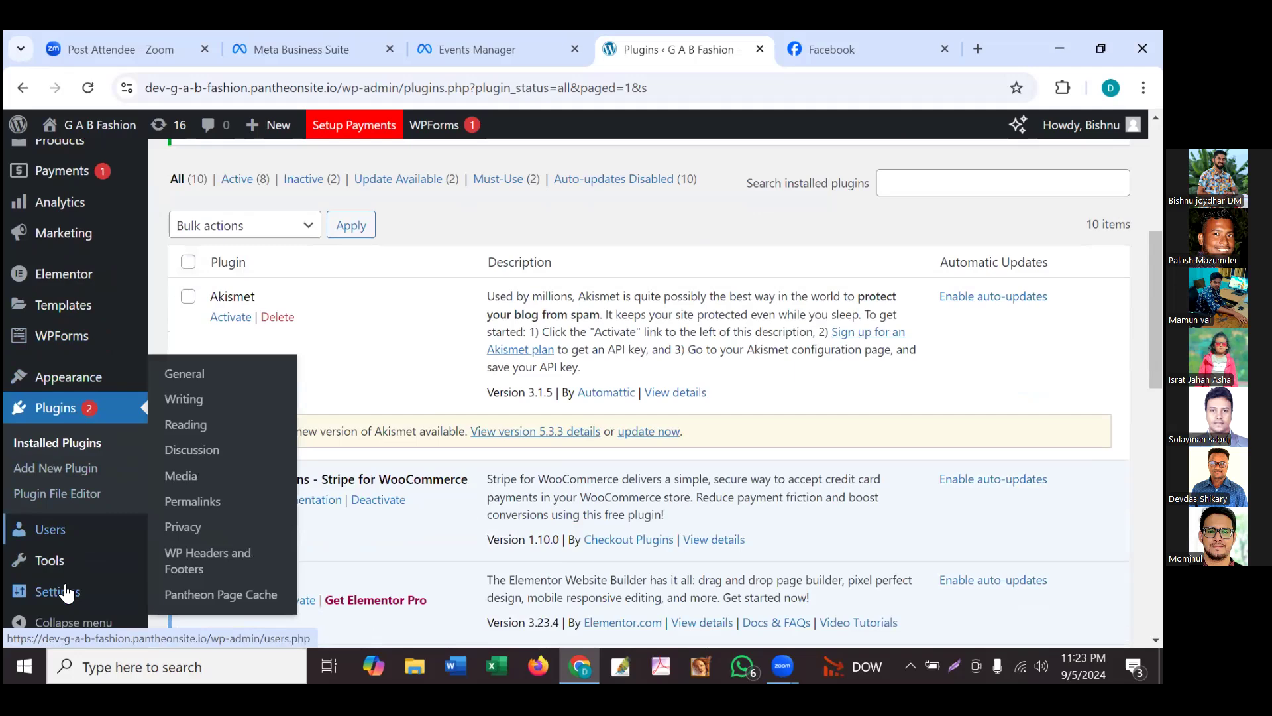
{"action": "left_click", "coordinate": [217, 563]}
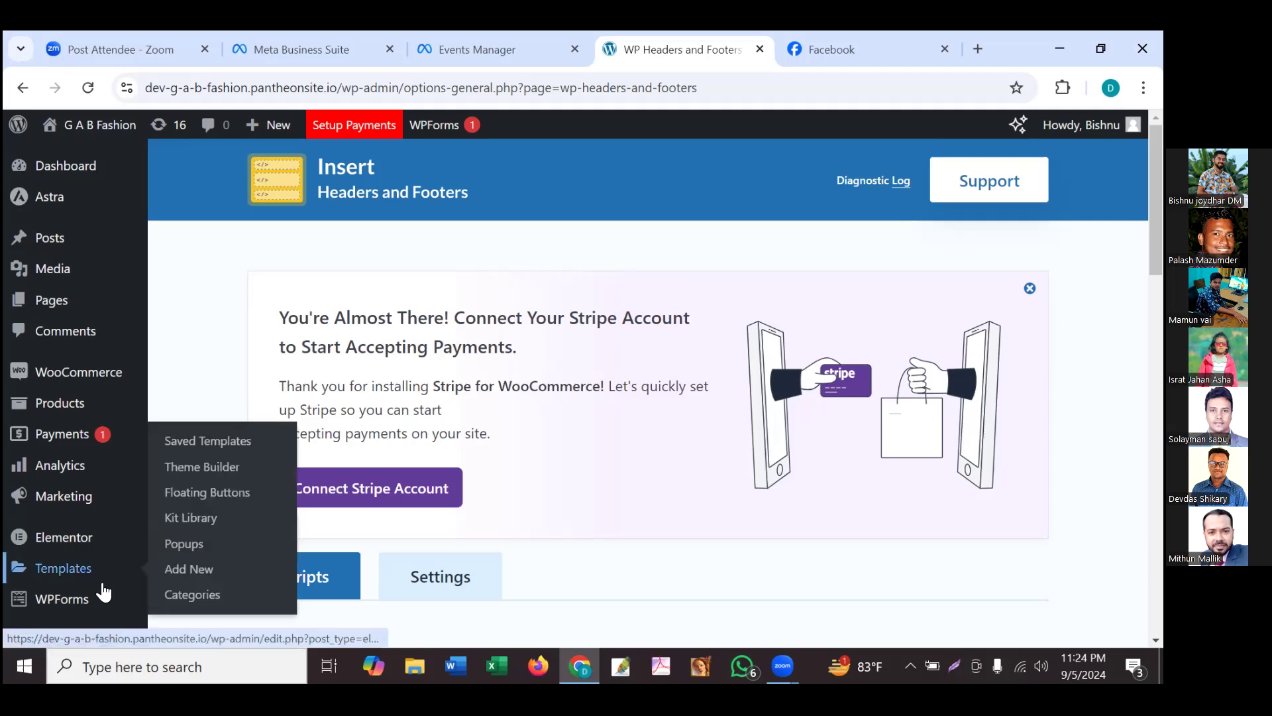
- Examine the plugin's header, body and footer script boxes and where each one prints its scripts
{"action": "scroll", "coordinate": [103, 592], "scroll_direction": "down", "scroll_amount": 1}
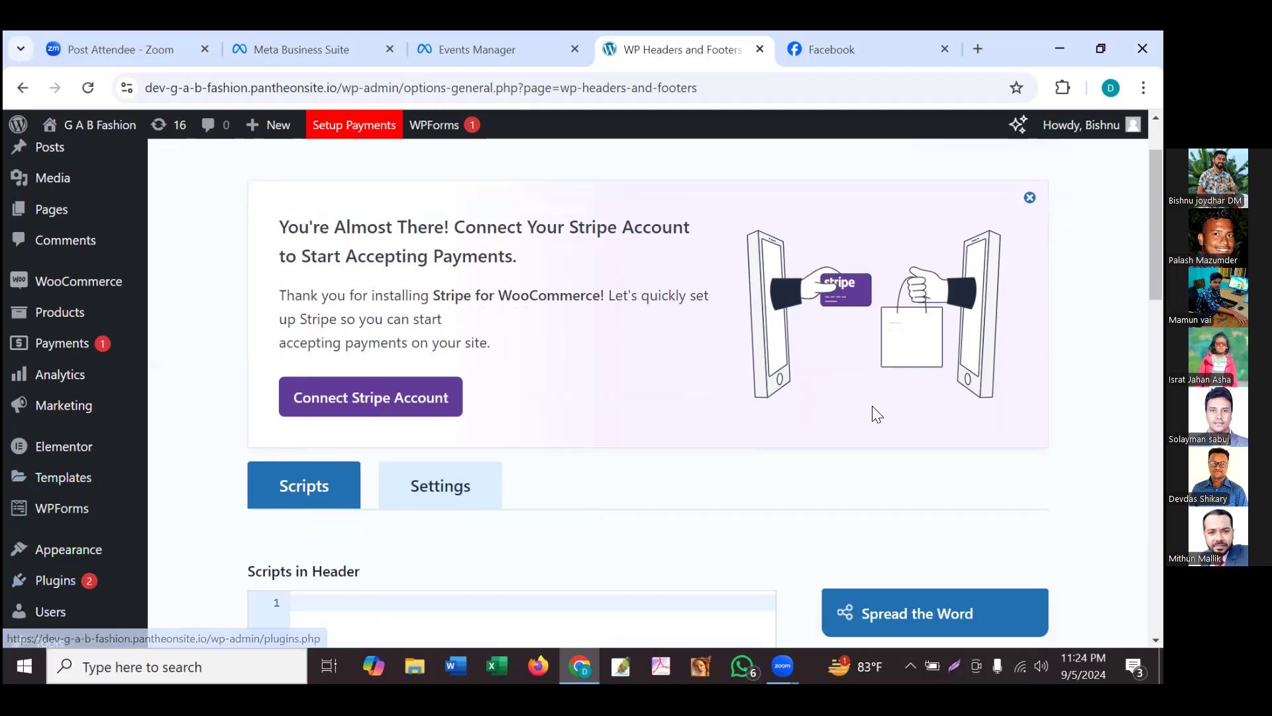
{"action": "scroll", "coordinate": [611, 517], "scroll_direction": "down", "scroll_amount": 2}
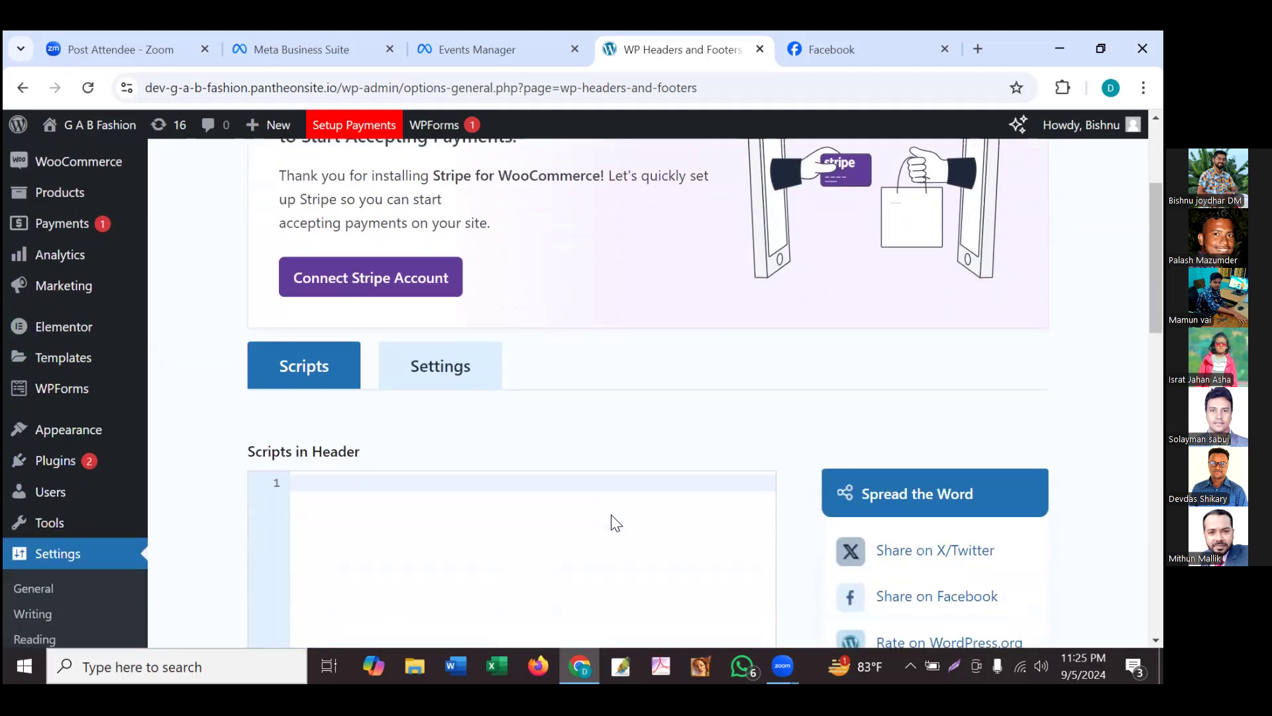
{"action": "scroll", "coordinate": [615, 523], "scroll_direction": "down", "scroll_amount": 3}
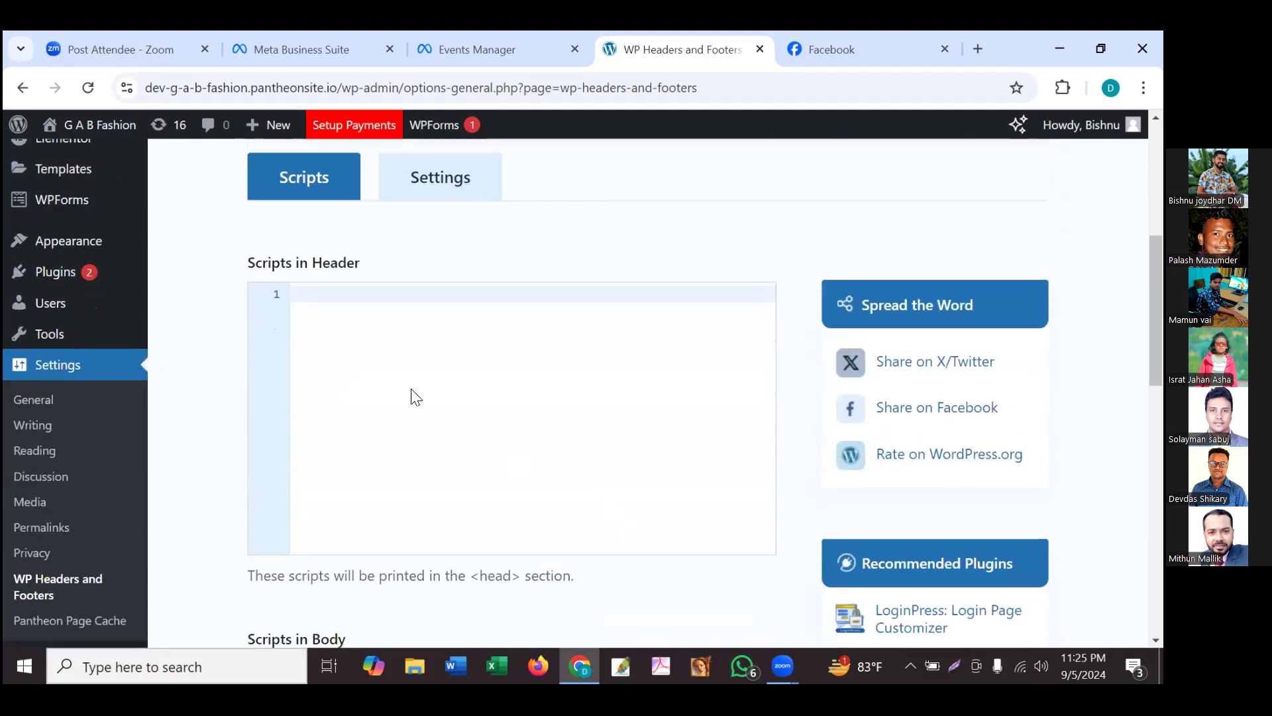
{"action": "scroll", "coordinate": [276, 278], "scroll_direction": "down", "scroll_amount": 1}
{"action": "scroll", "coordinate": [327, 222], "scroll_direction": "down", "scroll_amount": 1}
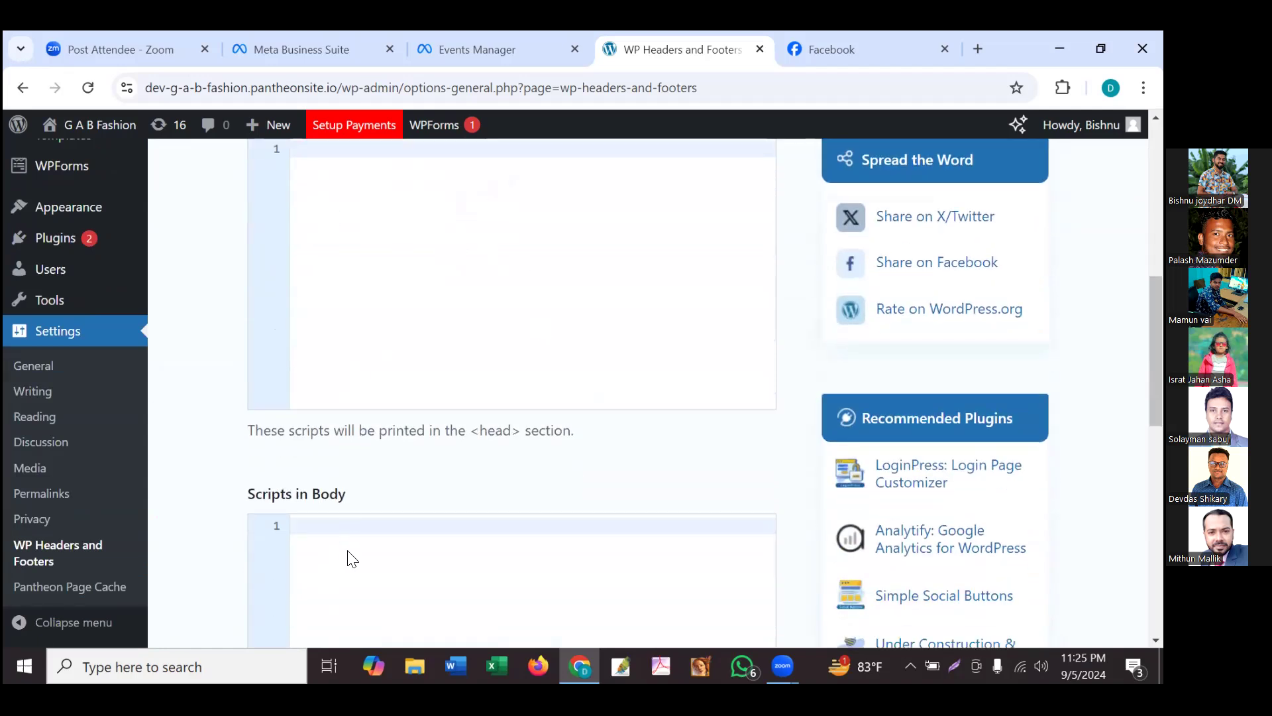
{"action": "scroll", "coordinate": [352, 559], "scroll_direction": "down", "scroll_amount": 5}
{"action": "scroll", "coordinate": [398, 434], "scroll_direction": "down", "scroll_amount": 1}
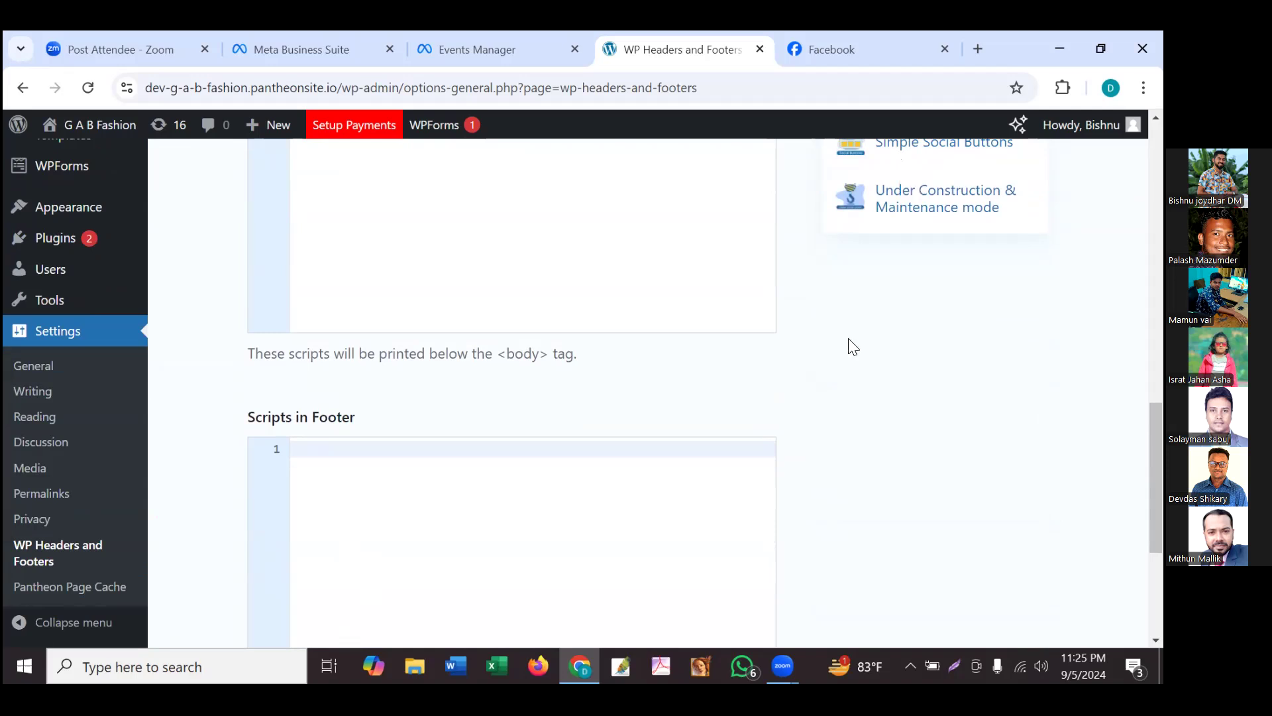
{"action": "scroll", "coordinate": [477, 338], "scroll_direction": "up", "scroll_amount": 8}
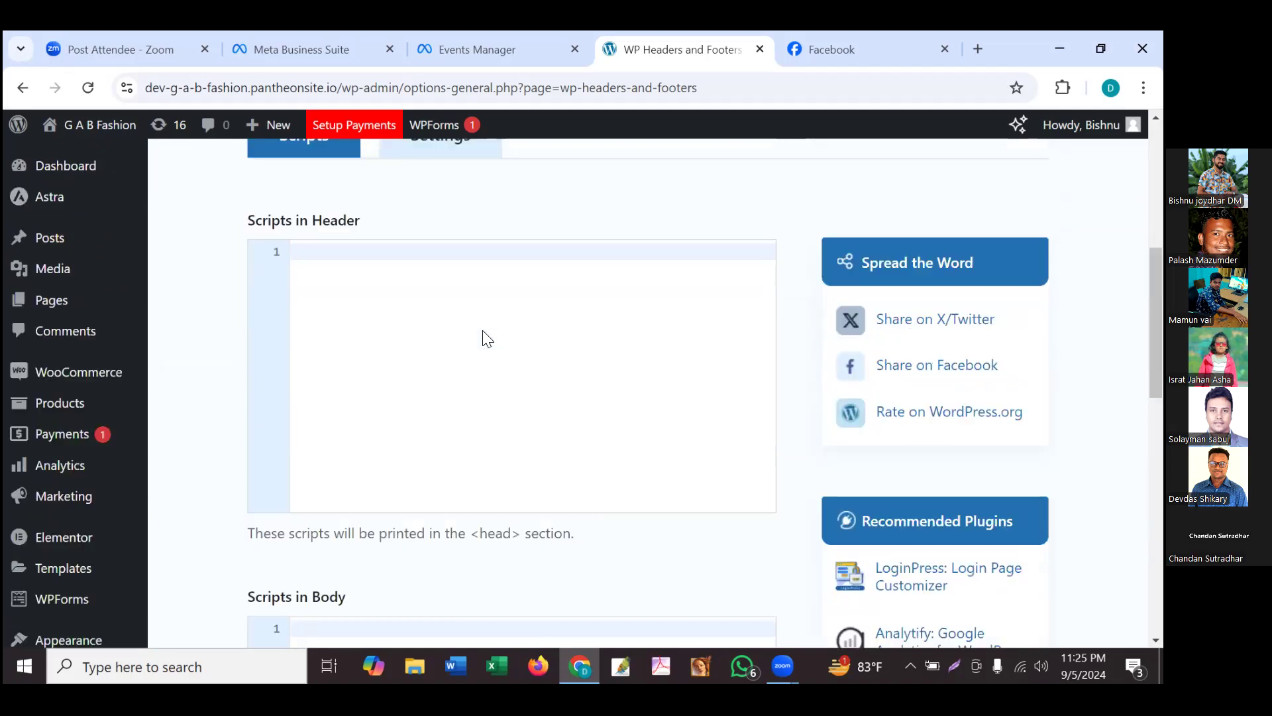
{"action": "scroll", "coordinate": [483, 338], "scroll_direction": "up", "scroll_amount": 3}
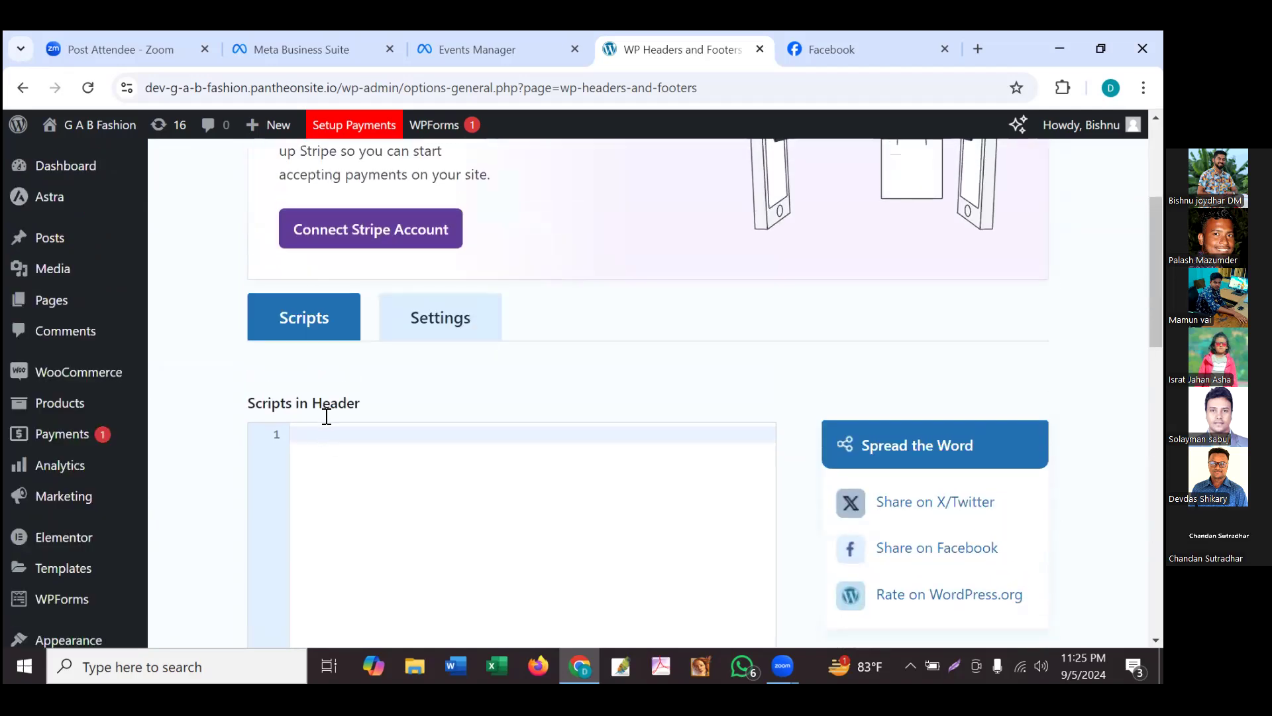
{"action": "scroll", "coordinate": [322, 432], "scroll_direction": "up", "scroll_amount": 4}
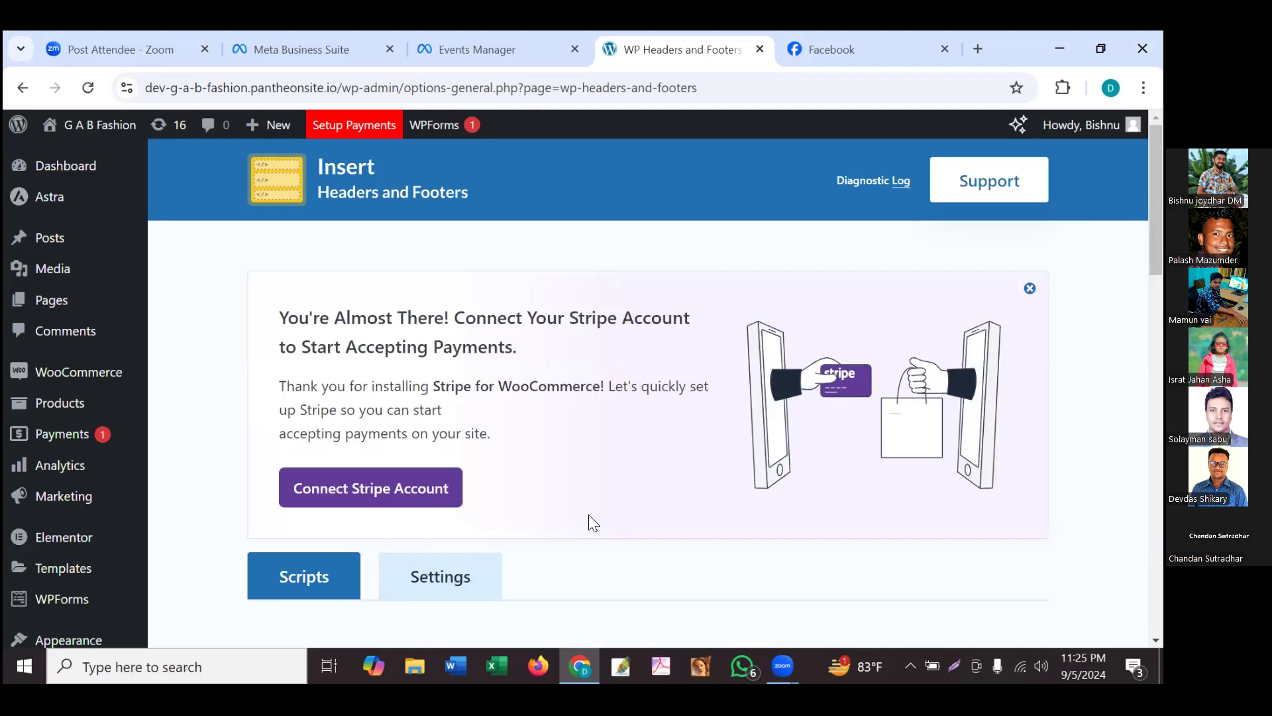
- Paste the copied pixel base code into the Scripts in Header box and save the changes
{"action": "scroll", "coordinate": [605, 503], "scroll_direction": "down", "scroll_amount": 2}
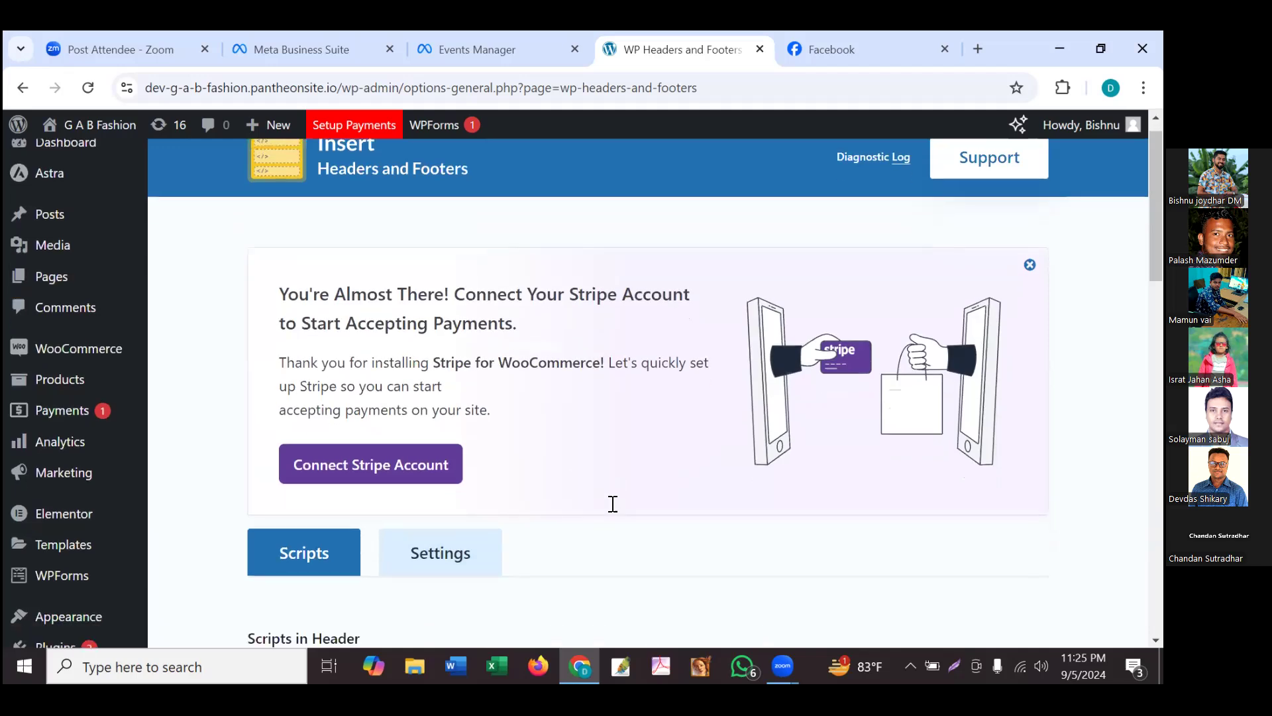
{"action": "scroll", "coordinate": [604, 503], "scroll_direction": "down", "scroll_amount": 1}
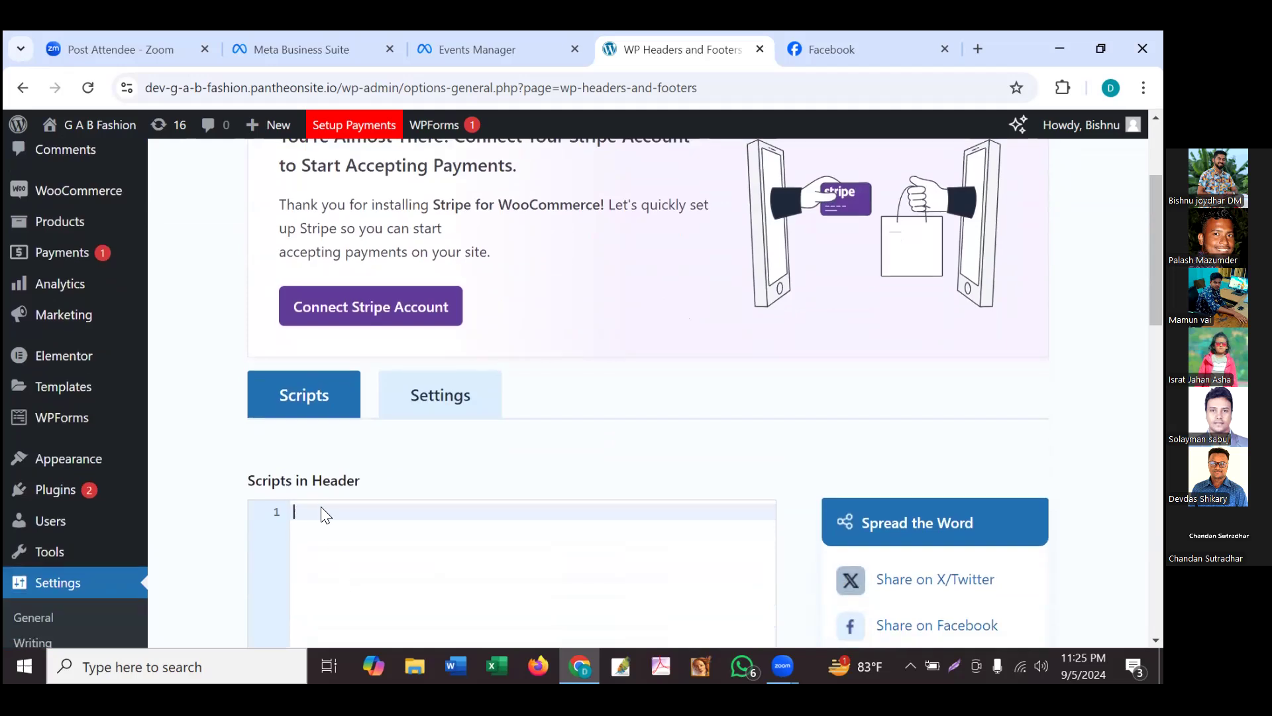
{"action": "right_click", "coordinate": [321, 507]}
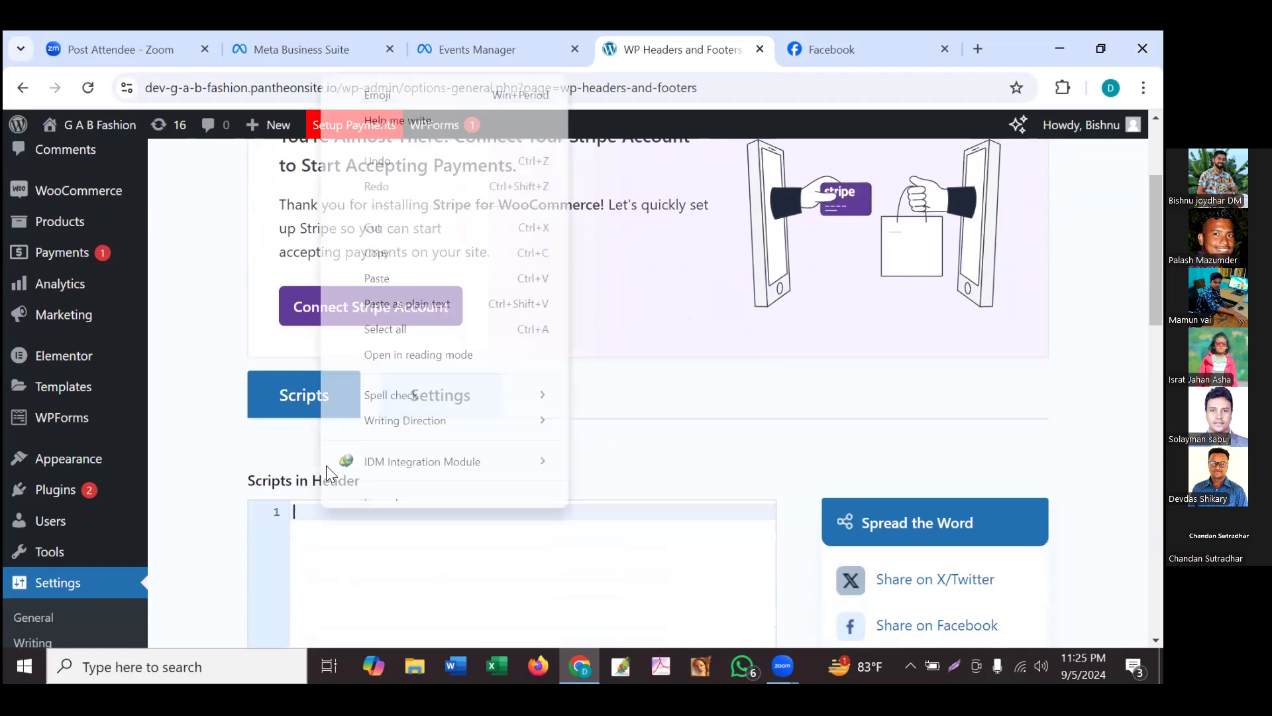
{"action": "left_click", "coordinate": [379, 283]}
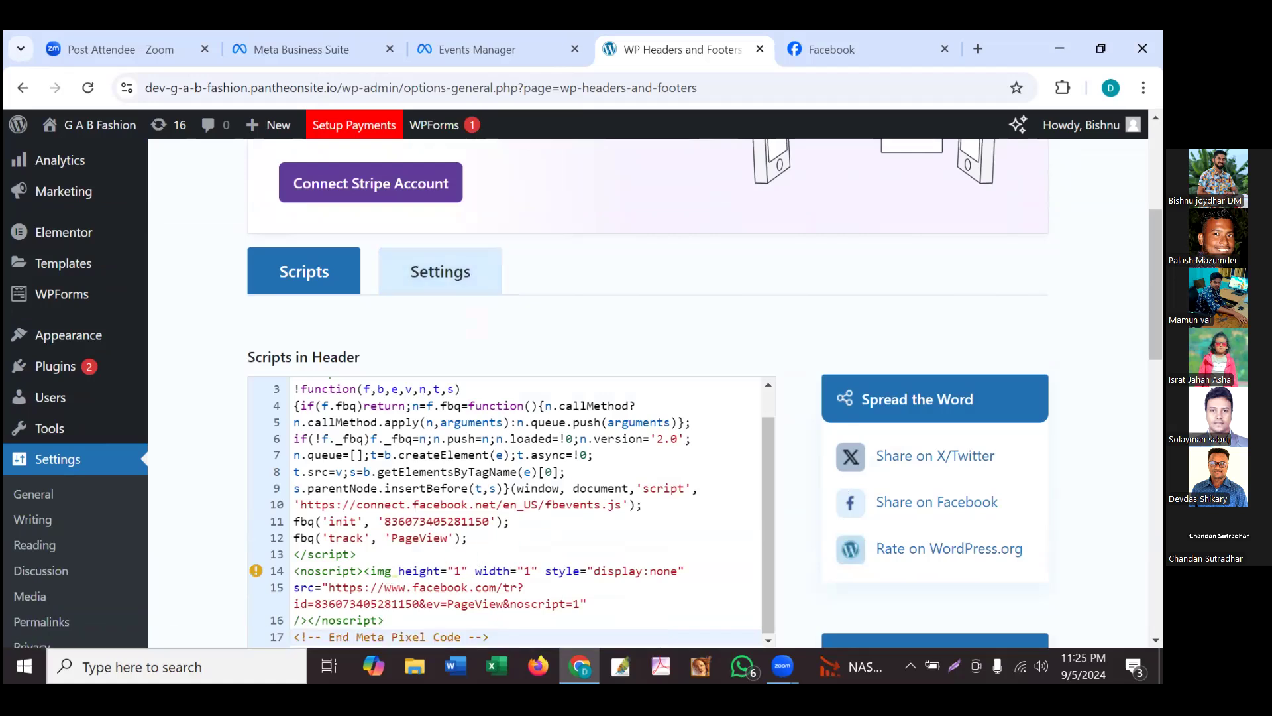
{"action": "scroll", "coordinate": [583, 391], "scroll_direction": "down", "scroll_amount": 1}
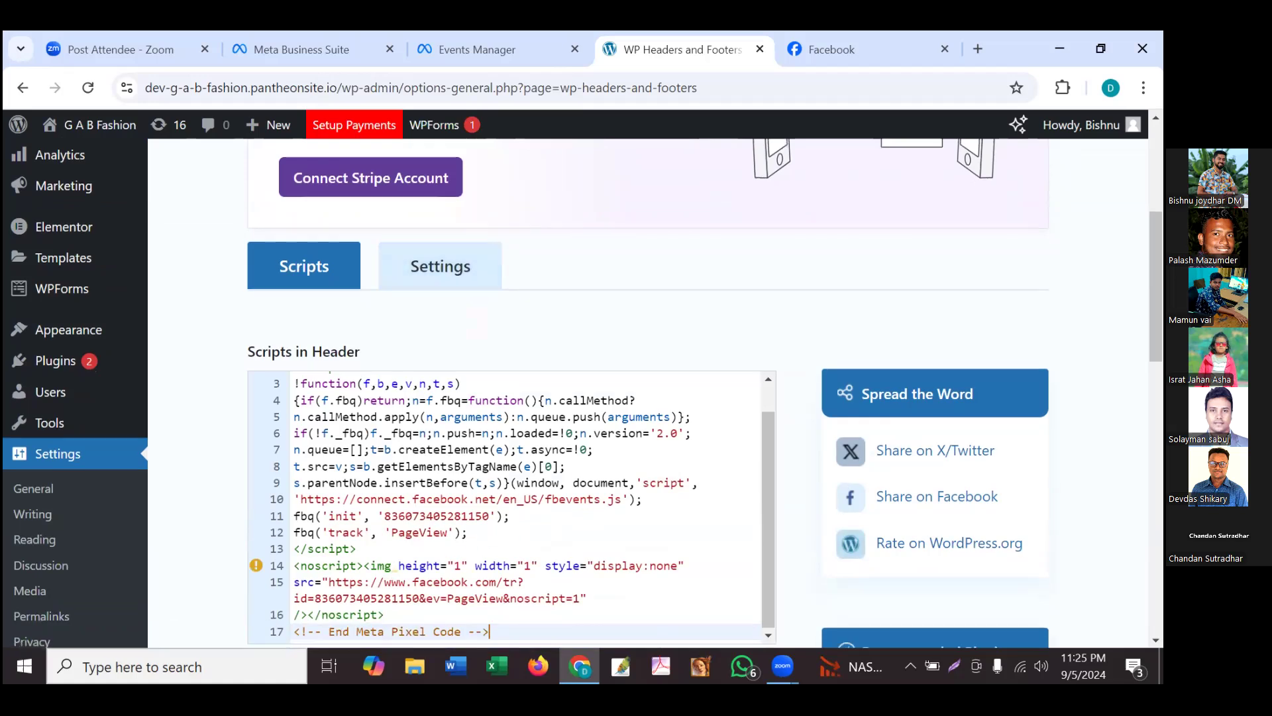
{"action": "scroll", "coordinate": [583, 391], "scroll_direction": "down", "scroll_amount": 1}
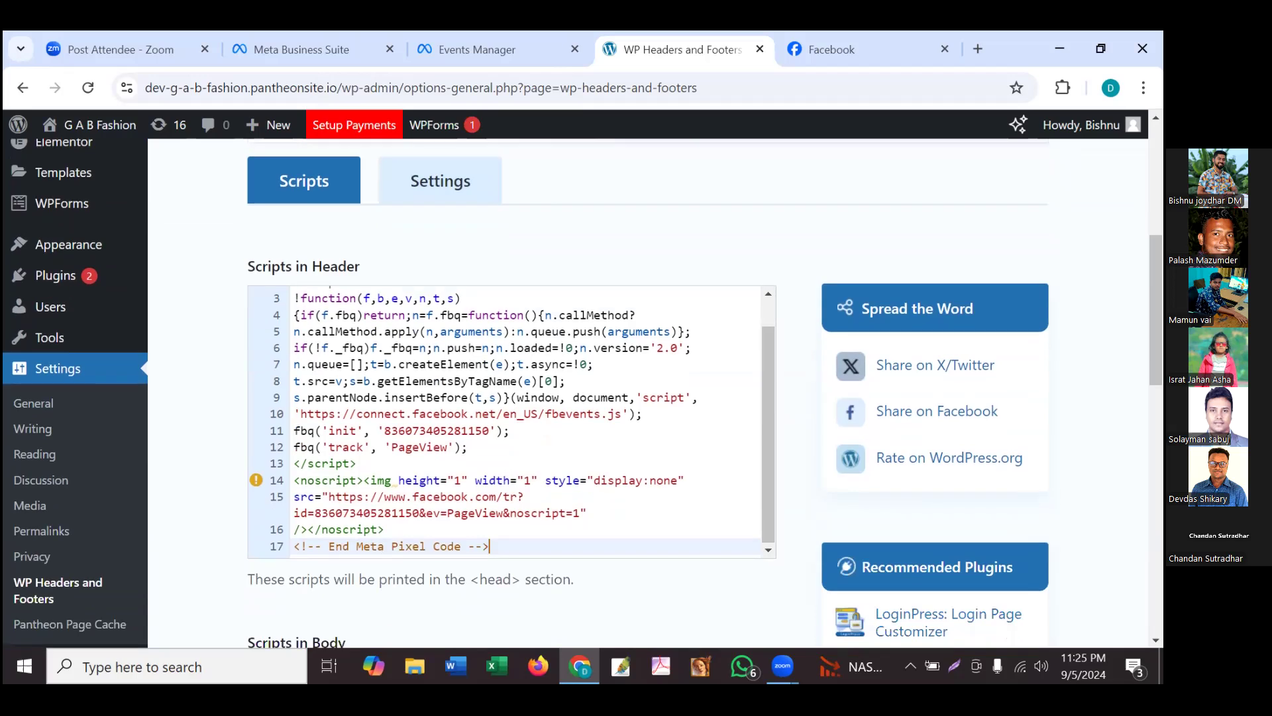
{"action": "scroll", "coordinate": [583, 390], "scroll_direction": "down", "scroll_amount": 3}
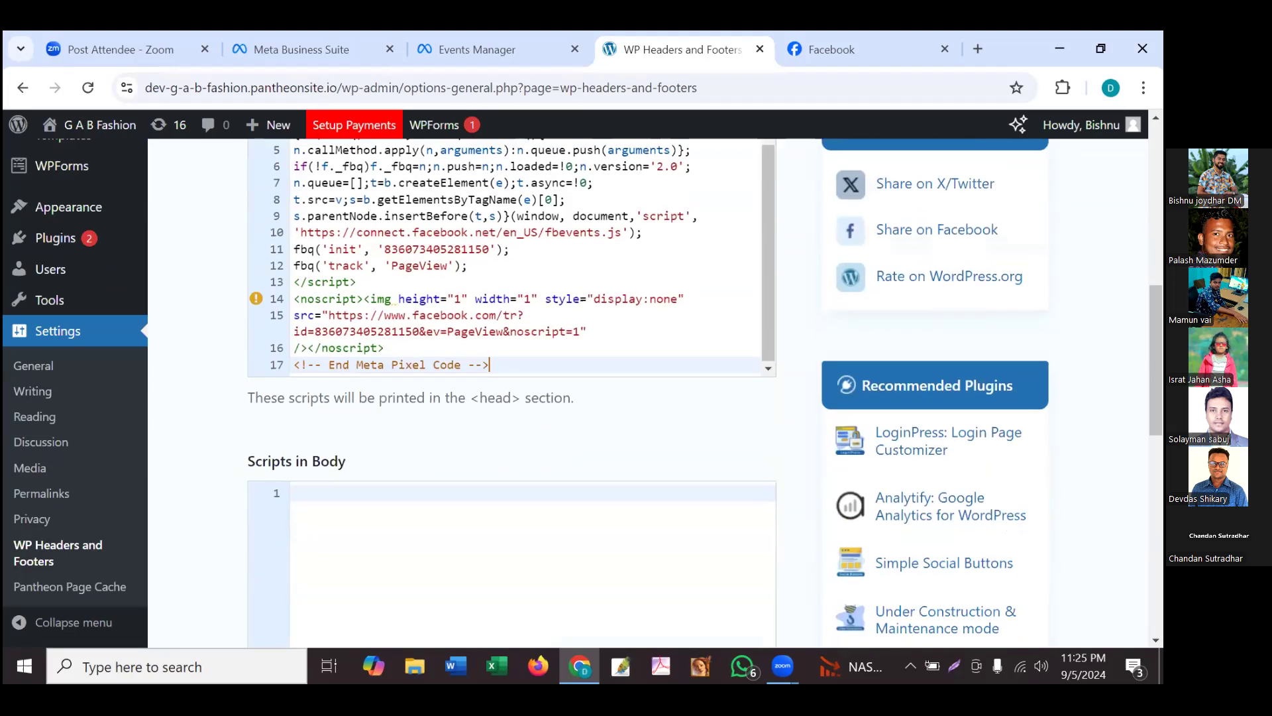
{"action": "scroll", "coordinate": [583, 391], "scroll_direction": "down", "scroll_amount": 10}
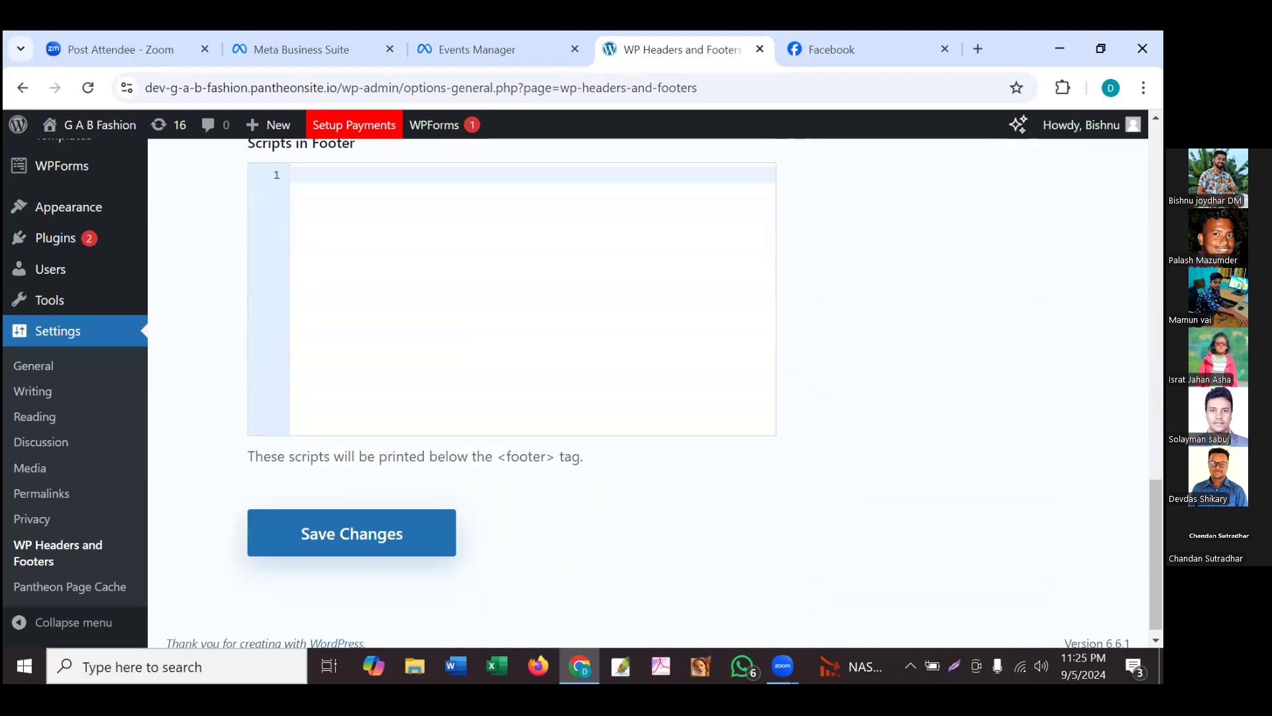
{"action": "scroll", "coordinate": [898, 543], "scroll_direction": "down", "scroll_amount": 1}
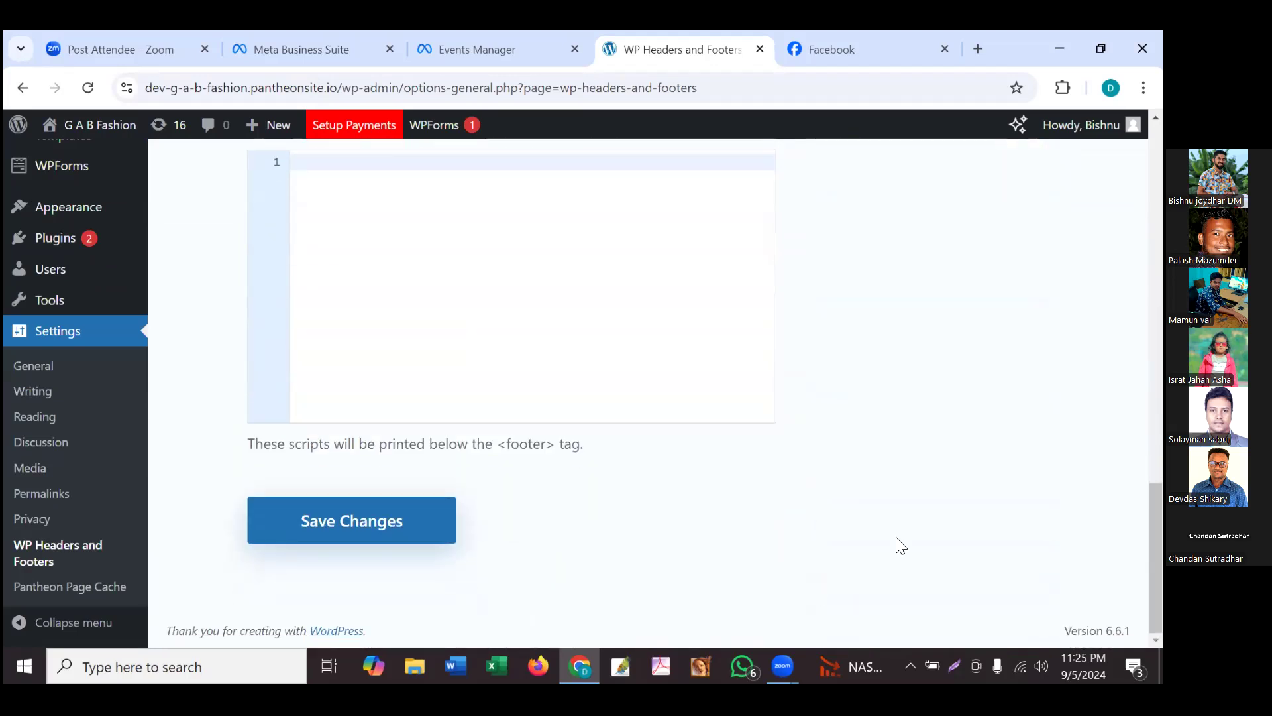
{"action": "left_click", "coordinate": [341, 524]}
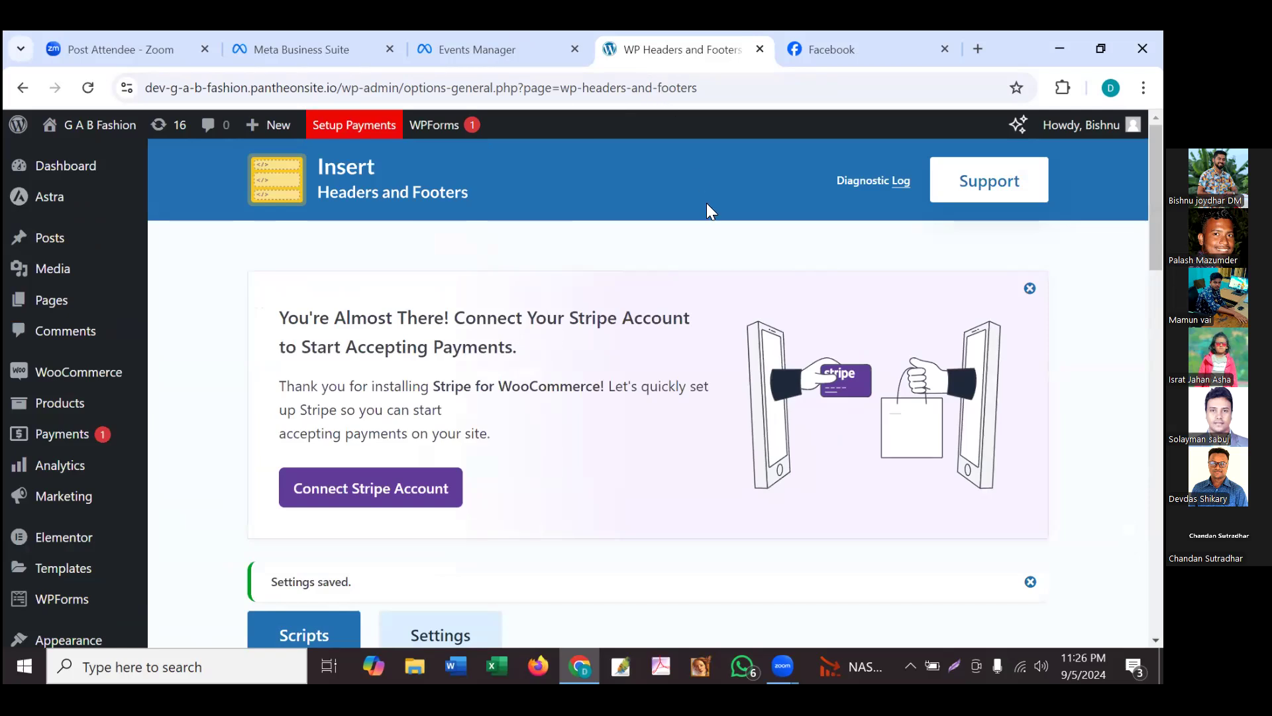
- Switch back to the pixel setup in Events Manager, copy the base code again and complete the Install Base Code stage
{"action": "key", "text": "ctrl+shift+Tab"}
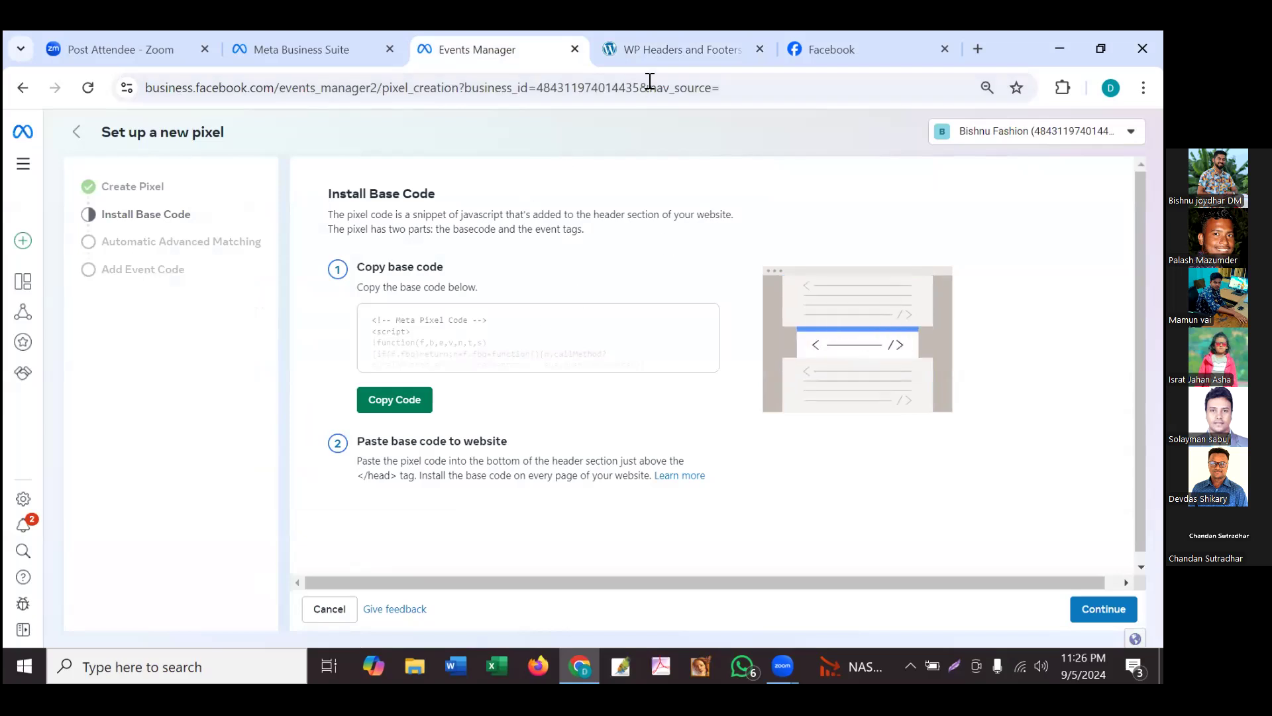
{"action": "left_click", "coordinate": [674, 48]}
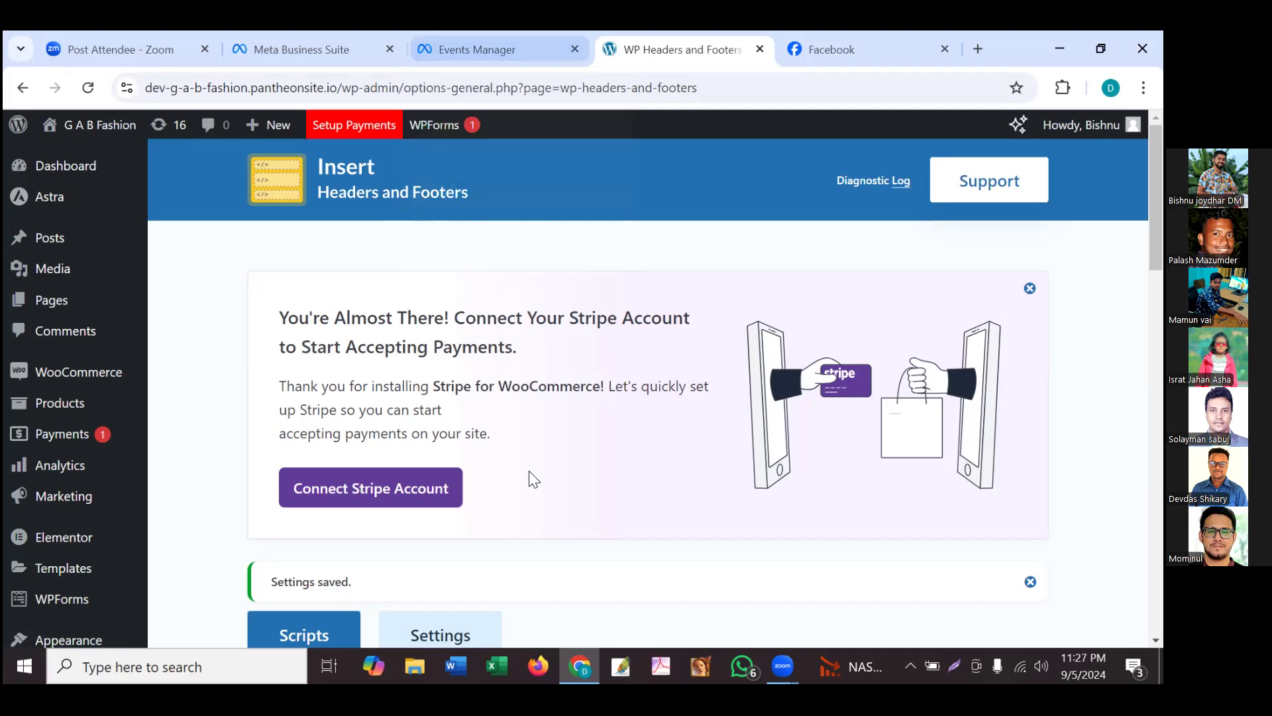
{"action": "left_click", "coordinate": [460, 44]}
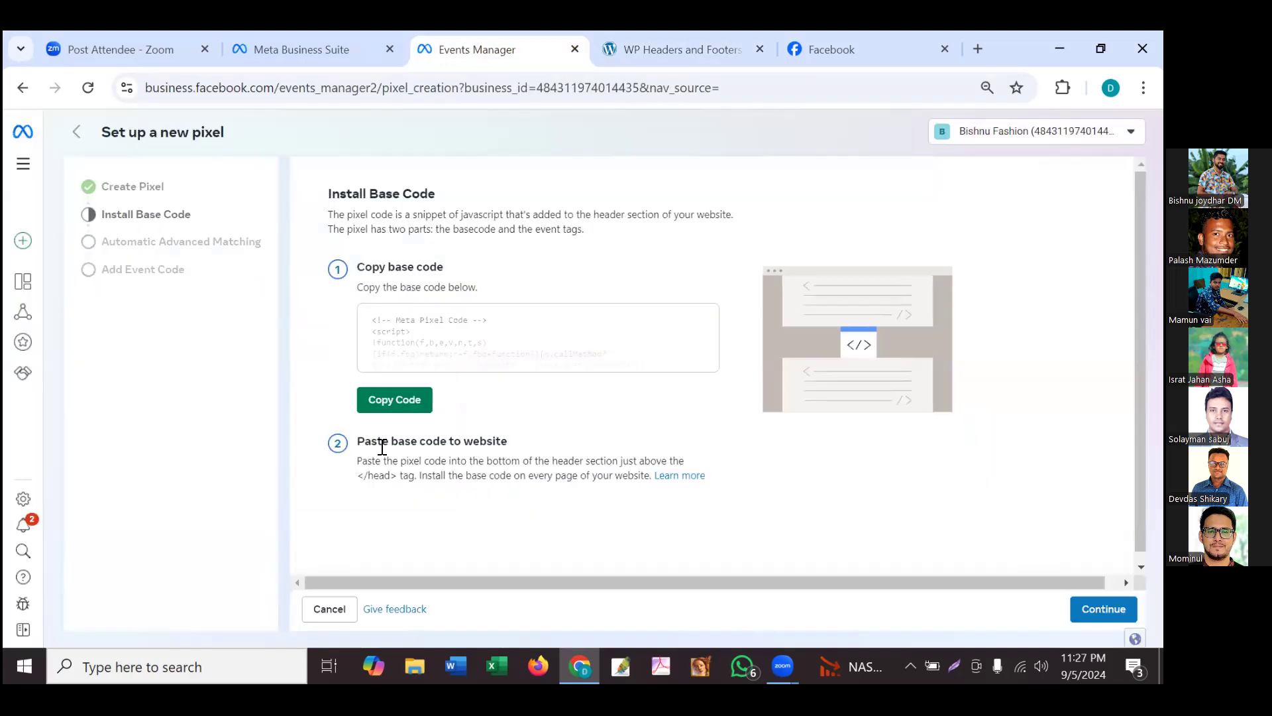
{"action": "left_click", "coordinate": [407, 402]}
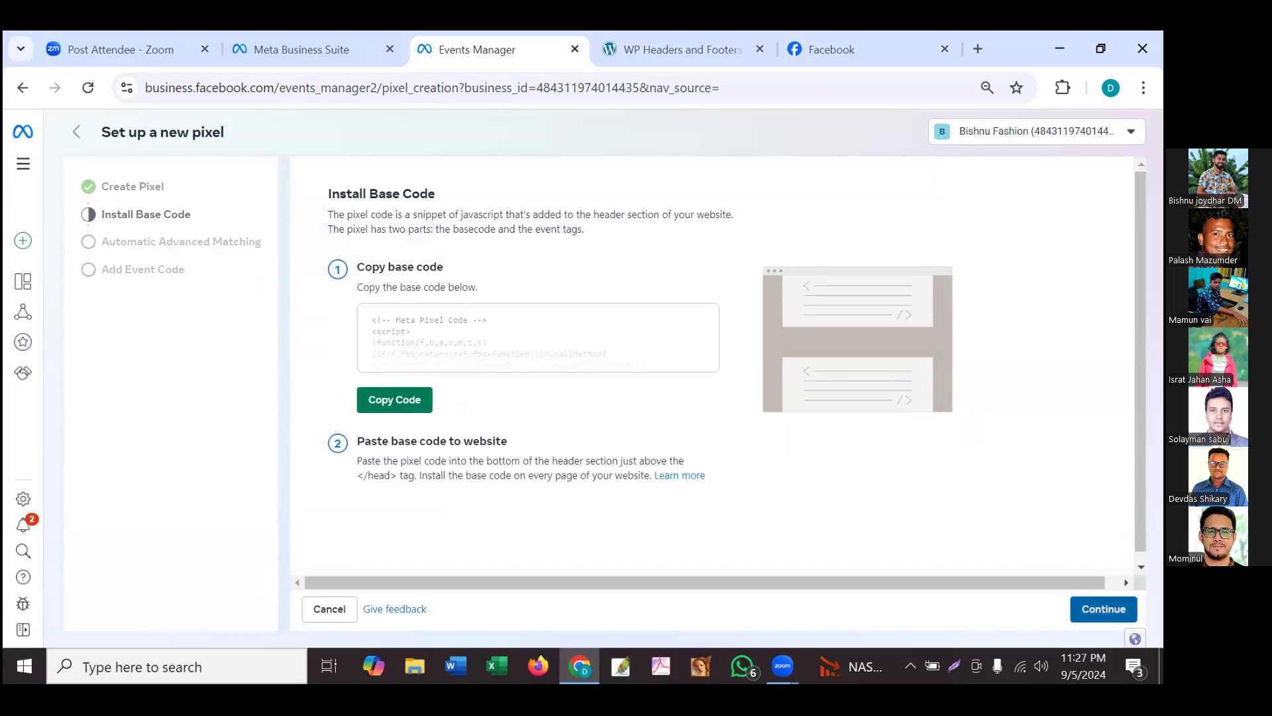
{"action": "left_click", "coordinate": [1103, 609]}
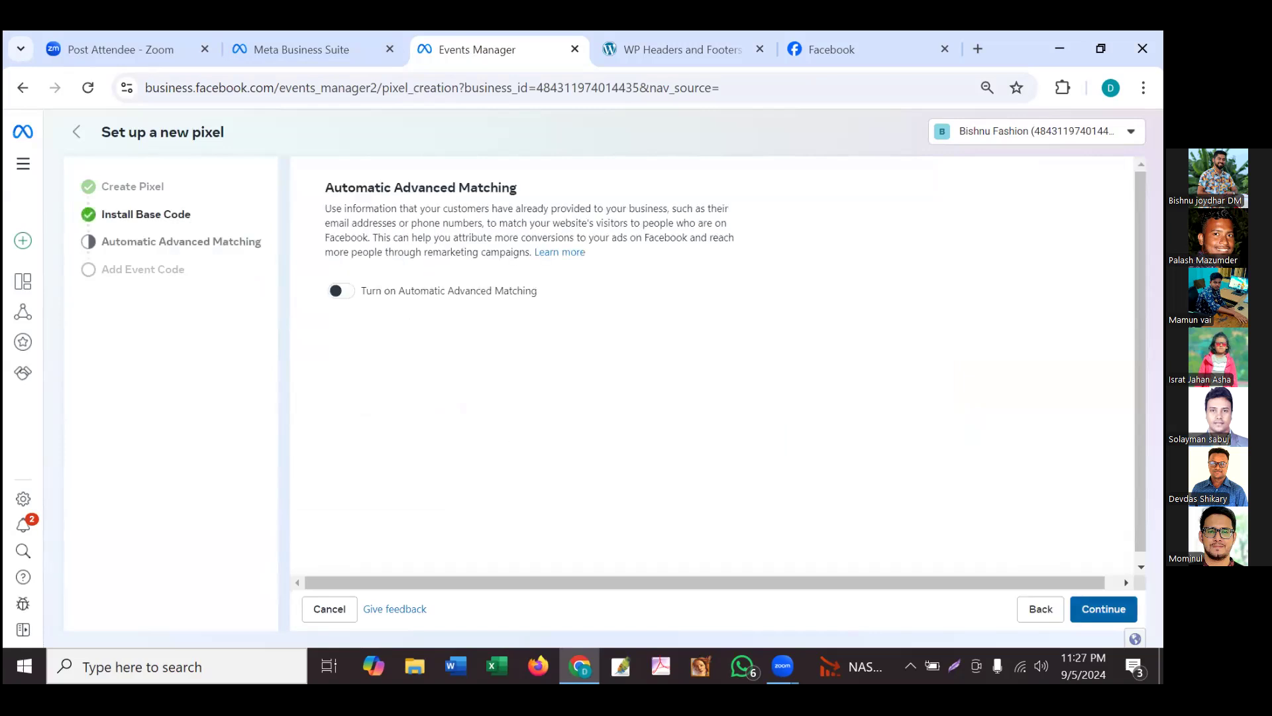
- Turn on Automatic Advanced Matching with all customer information types enabled and continue to the Add Event Code stage
{"action": "left_click", "coordinate": [341, 291]}
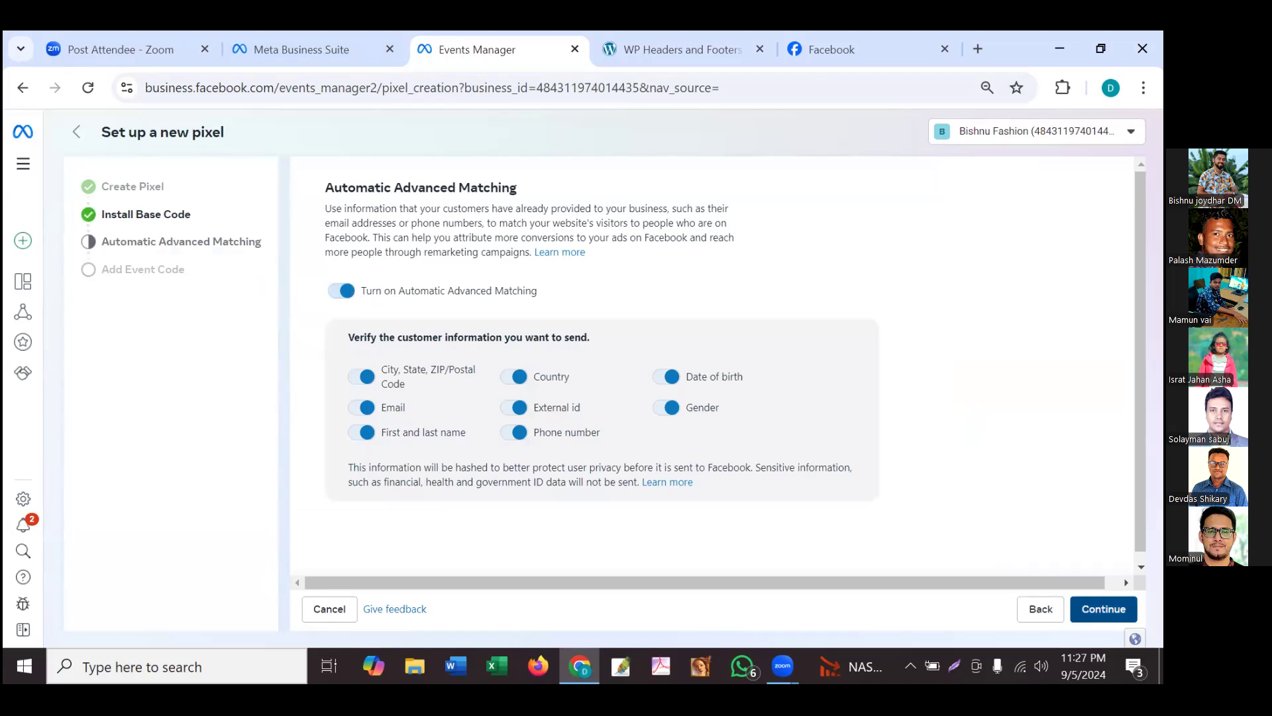
{"action": "left_click", "coordinate": [1104, 609]}
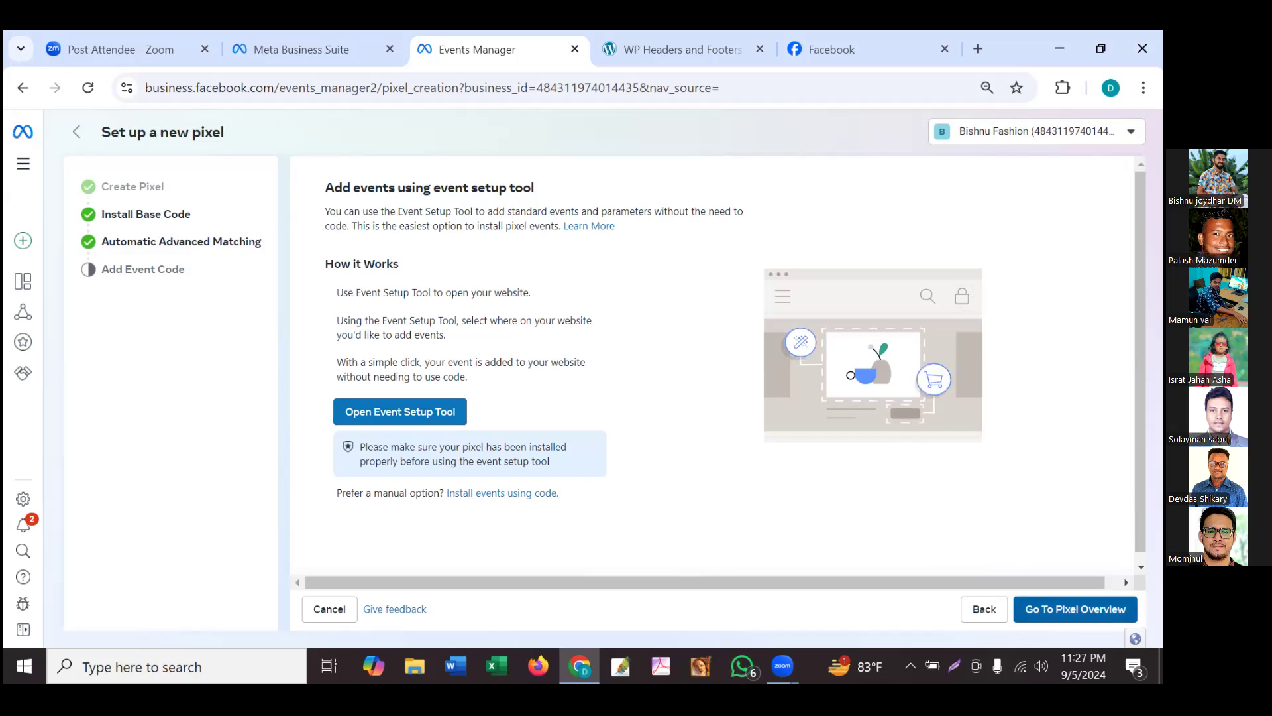
- Finish the setup by going to the pixel overview without adding events, and open the pixel's Test events page
{"action": "left_click", "coordinate": [1074, 608]}
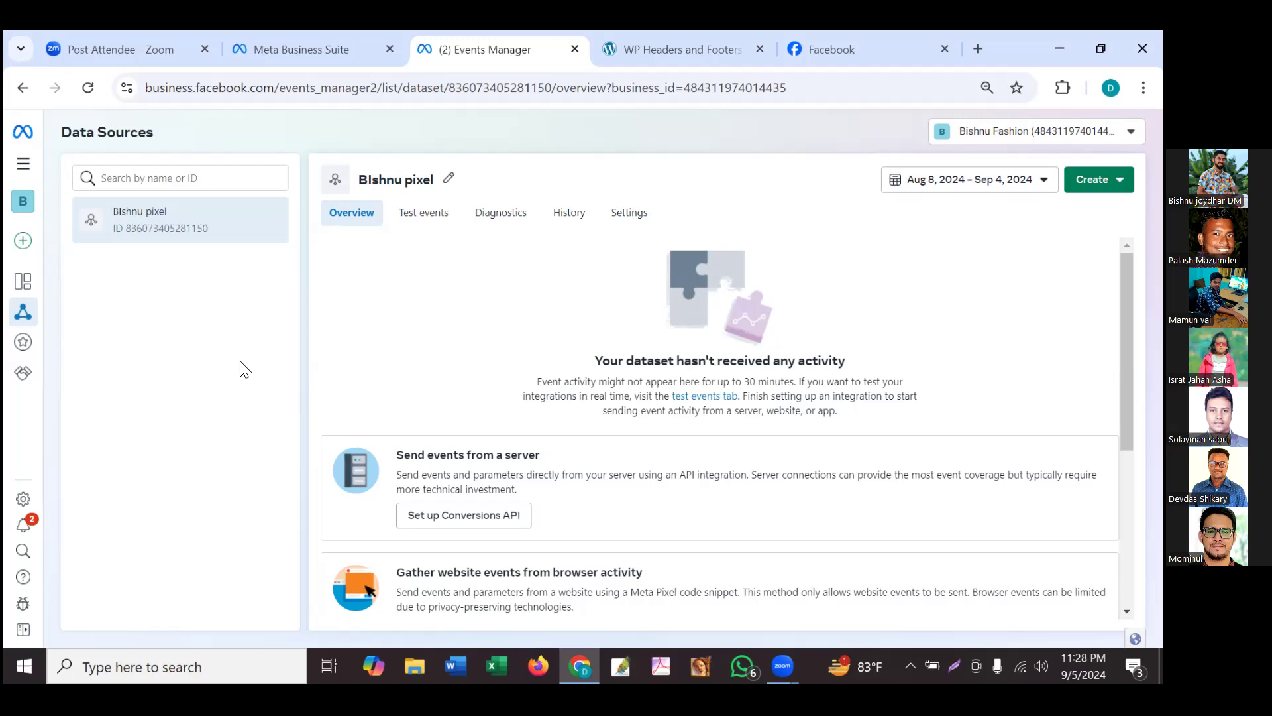
{"action": "left_click", "coordinate": [434, 218]}
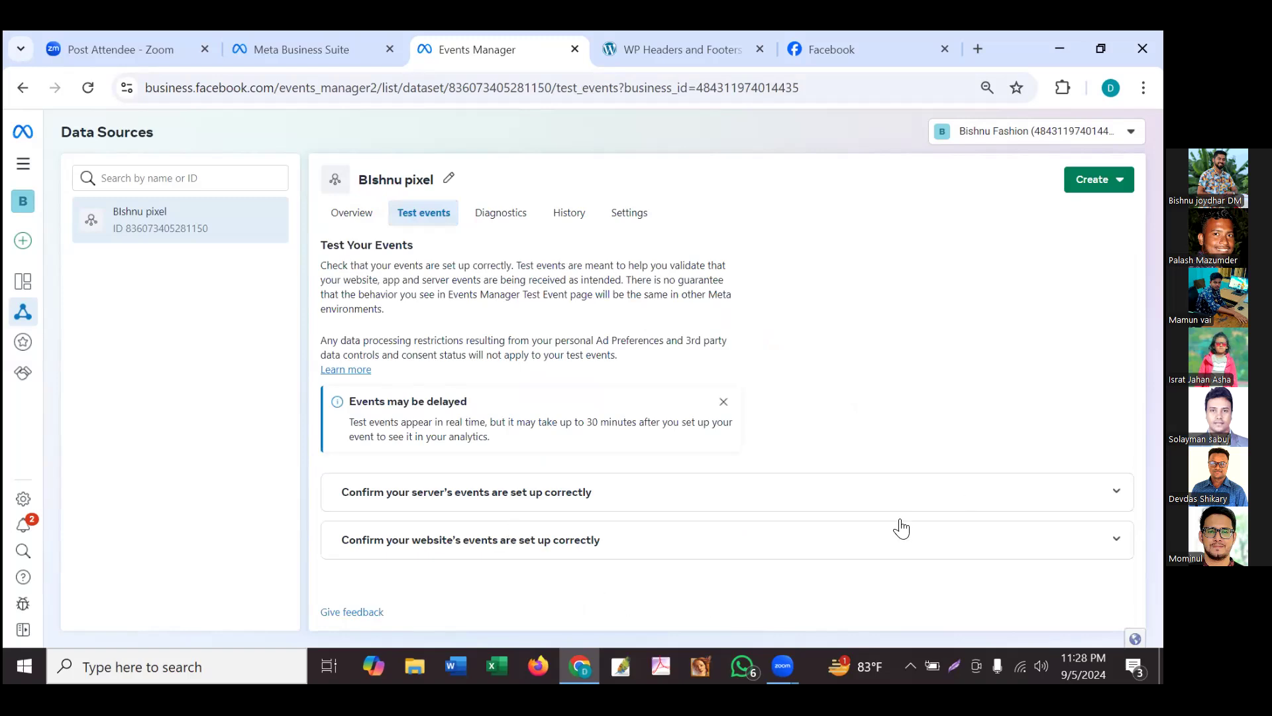
- Switch to the WordPress tab and visit the live G A B Fashion site
{"action": "left_click", "coordinate": [702, 47]}
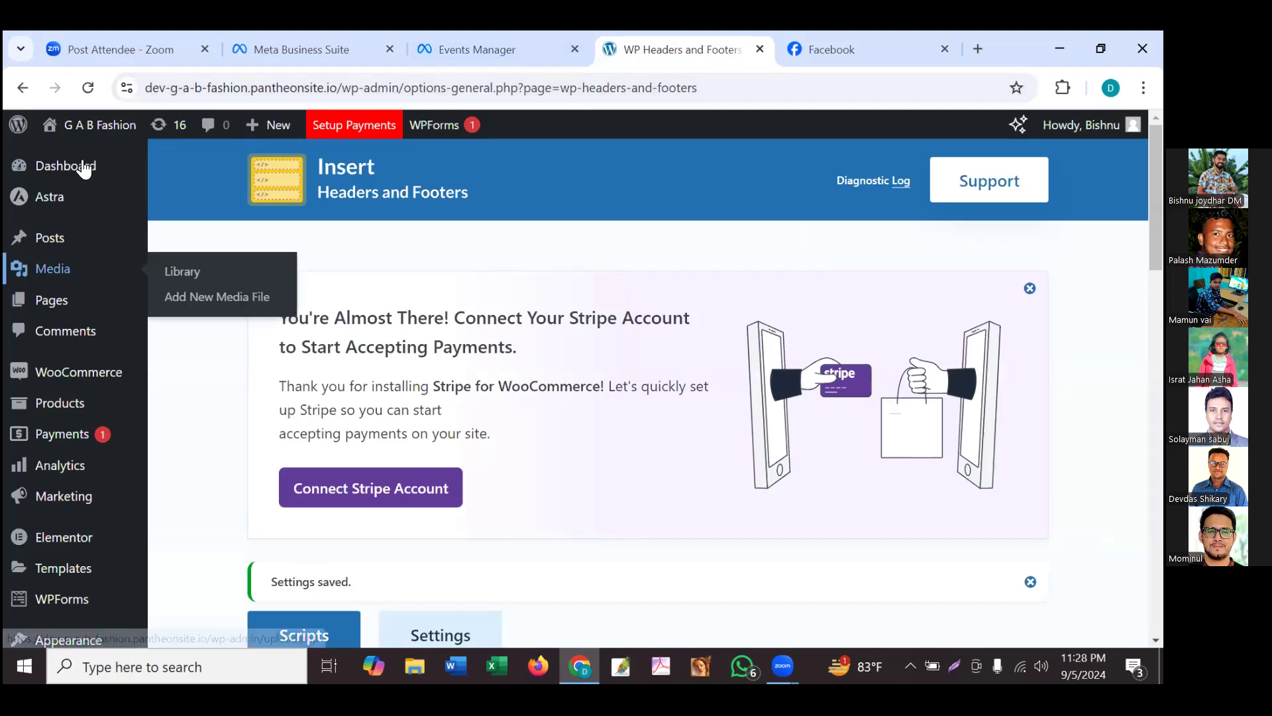
{"action": "mouse_move", "coordinate": [88, 133]}
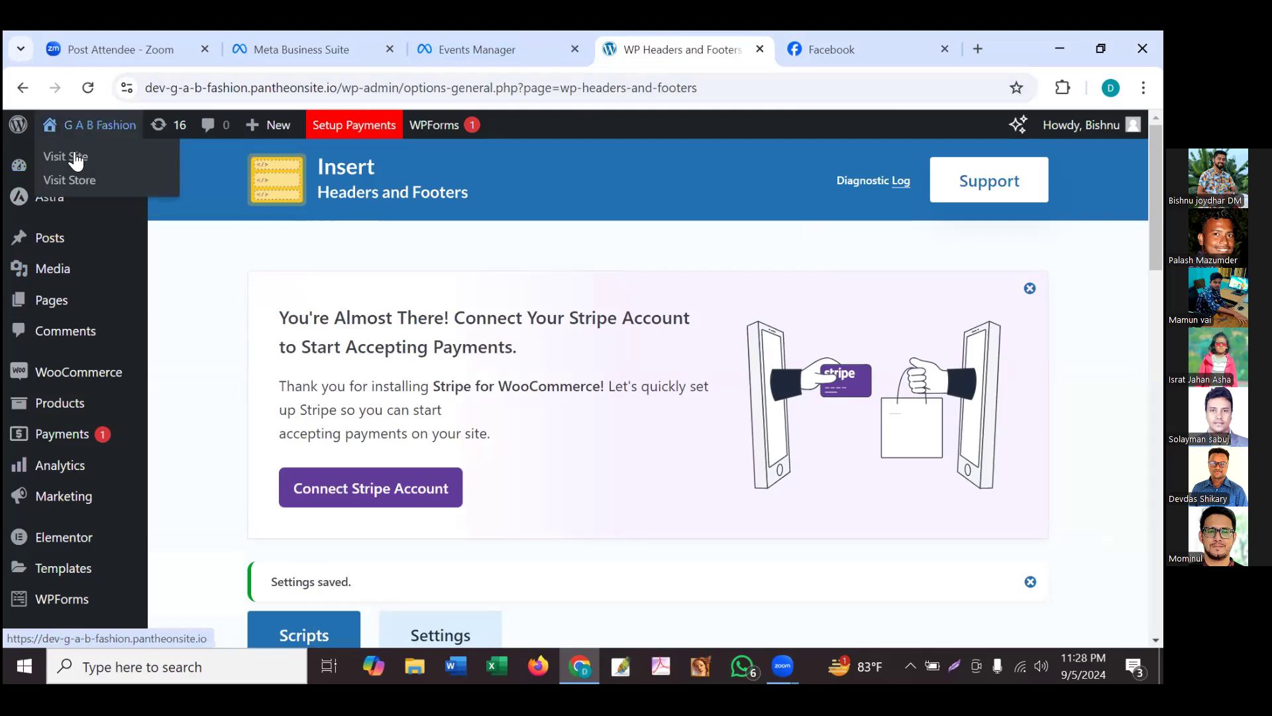
{"action": "left_click", "coordinate": [77, 158]}
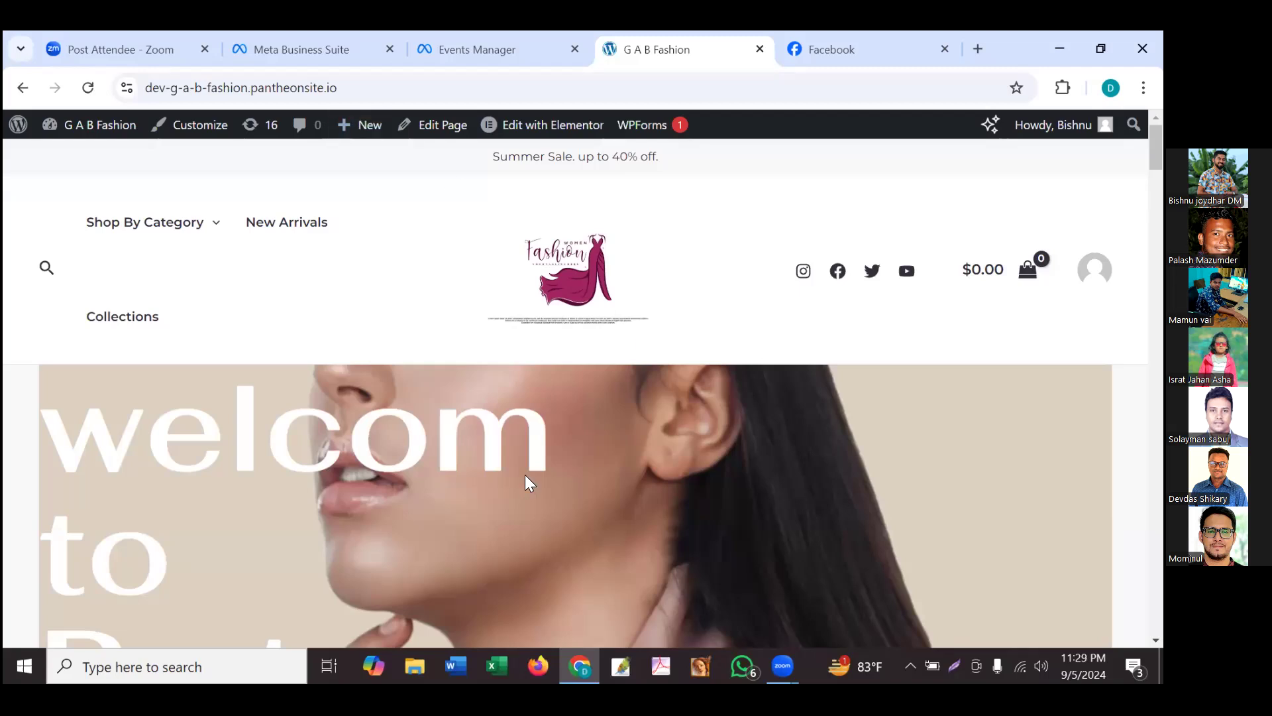
- Browse the home page's product sections and open the Spark nigh party dress green product page
{"action": "scroll", "coordinate": [525, 475], "scroll_direction": "down", "scroll_amount": 1}
{"action": "scroll", "coordinate": [524, 471], "scroll_direction": "down", "scroll_amount": 1}
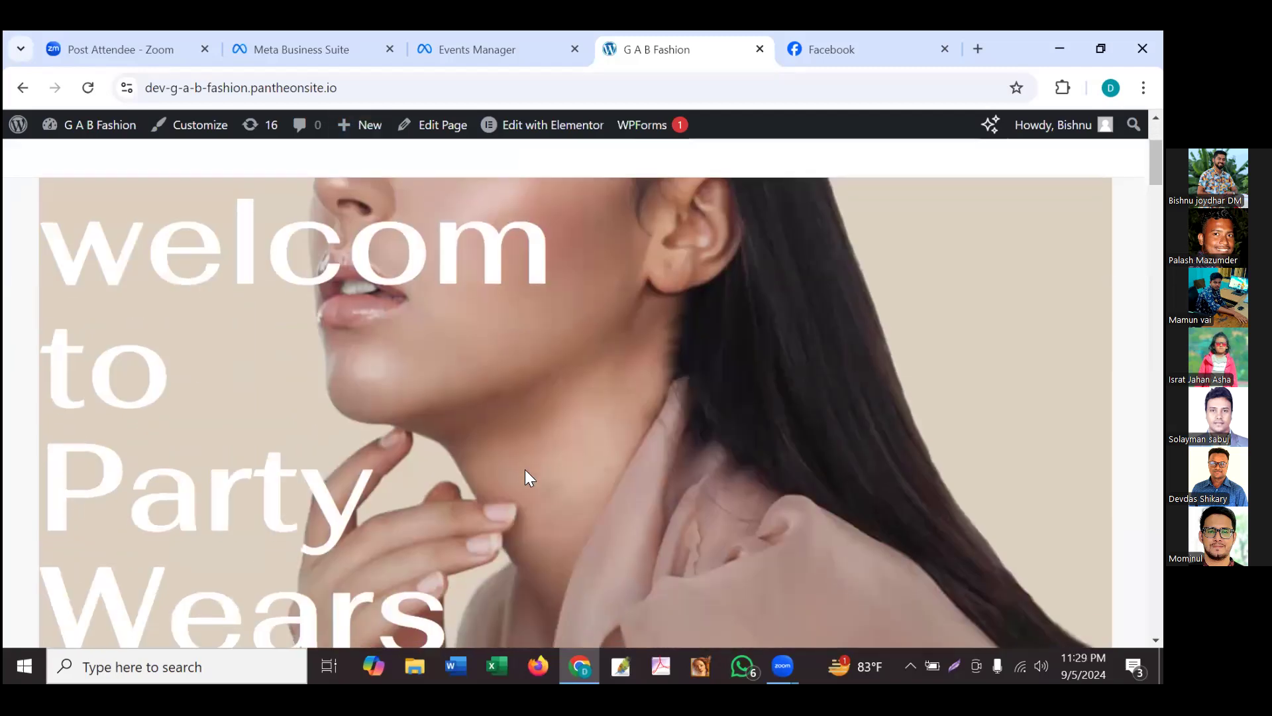
{"action": "scroll", "coordinate": [525, 472], "scroll_direction": "down", "scroll_amount": 7}
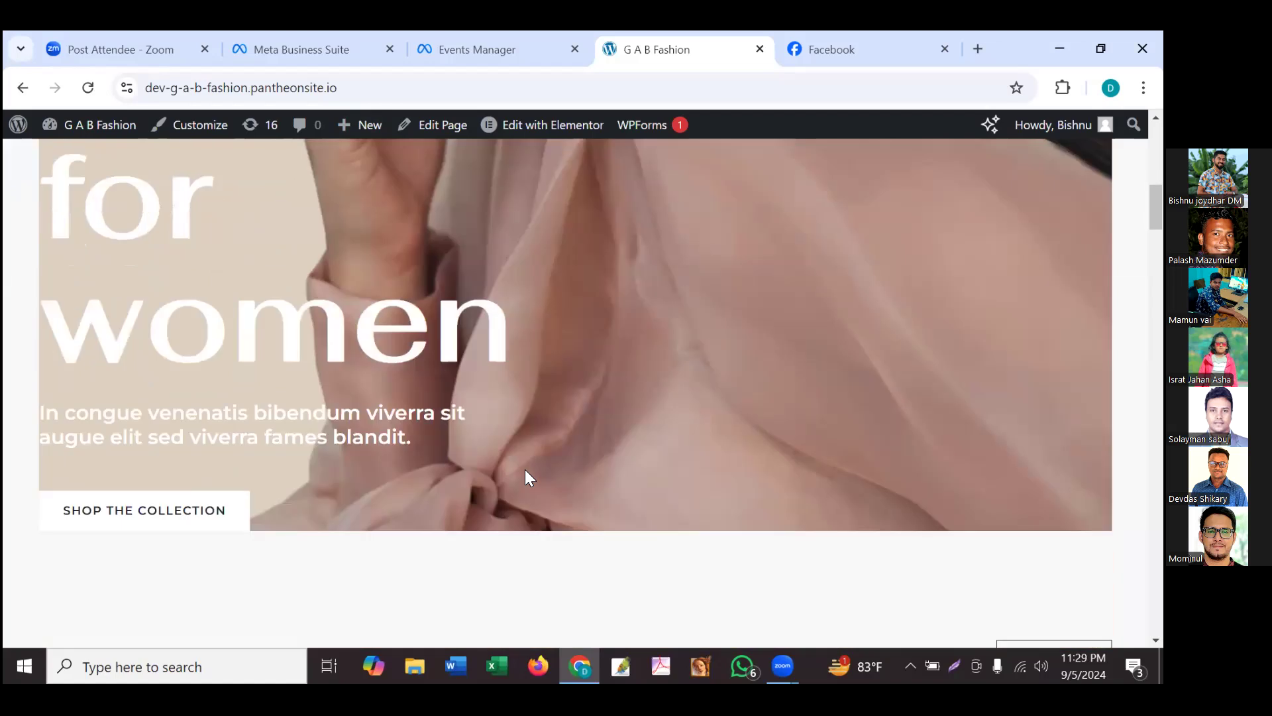
{"action": "scroll", "coordinate": [525, 470], "scroll_direction": "down", "scroll_amount": 6}
{"action": "scroll", "coordinate": [474, 344], "scroll_direction": "down", "scroll_amount": 8}
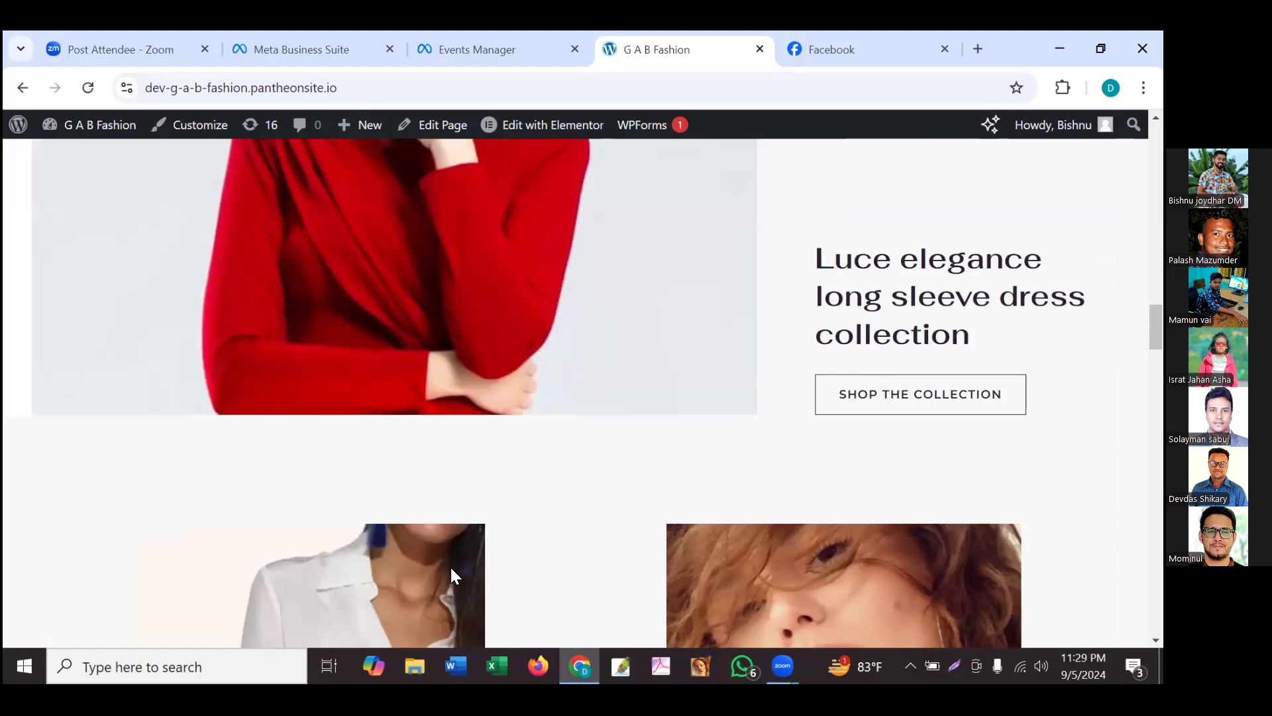
{"action": "scroll", "coordinate": [690, 349], "scroll_direction": "up", "scroll_amount": 5}
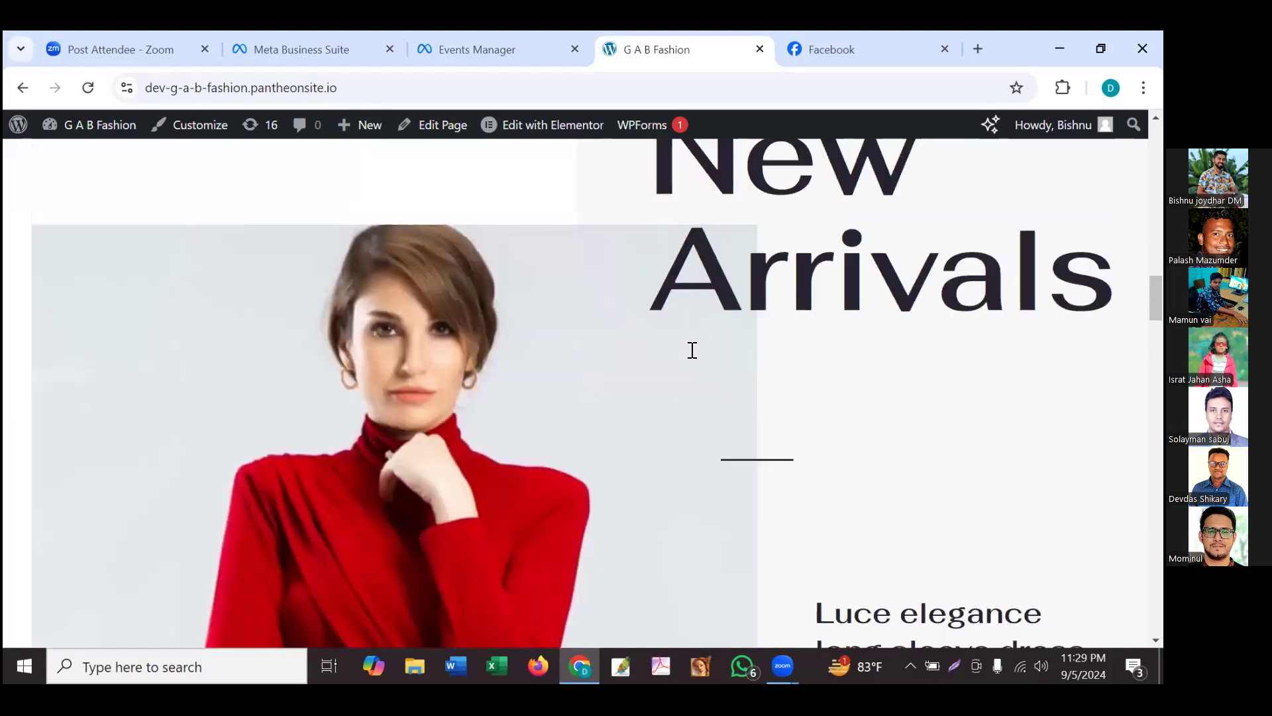
{"action": "scroll", "coordinate": [692, 350], "scroll_direction": "up", "scroll_amount": 3}
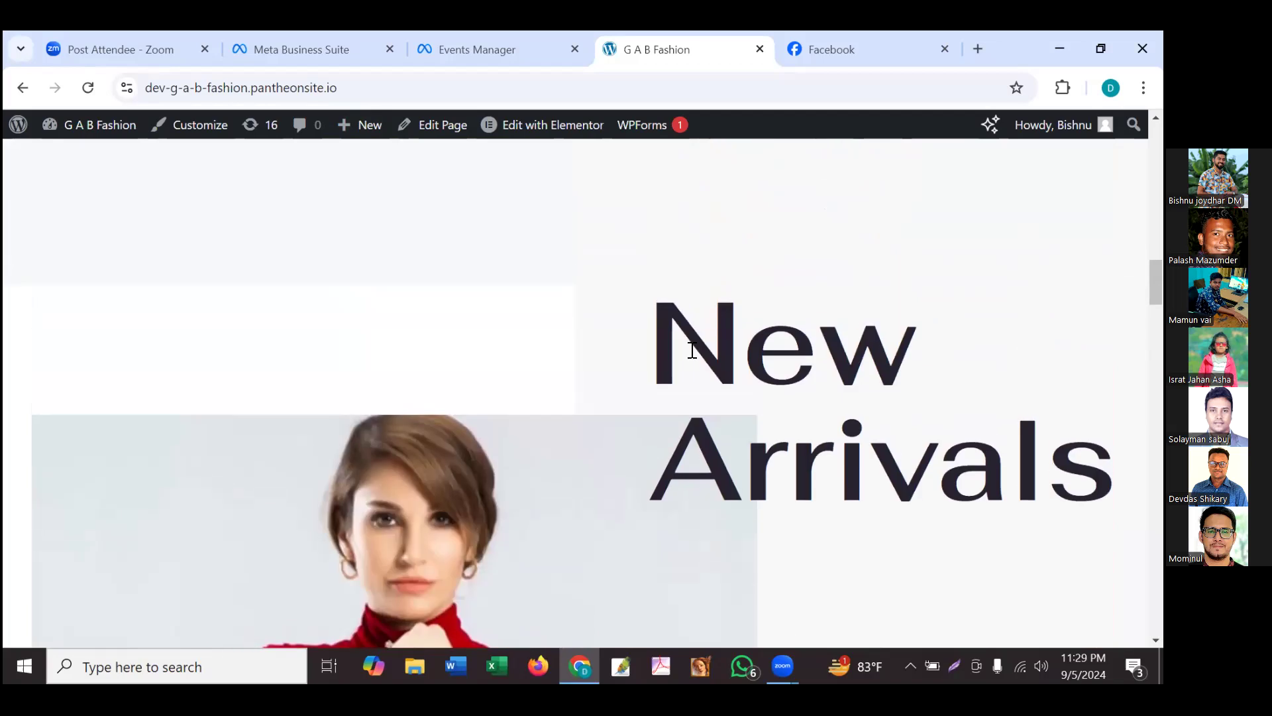
{"action": "scroll", "coordinate": [692, 350], "scroll_direction": "up", "scroll_amount": 5}
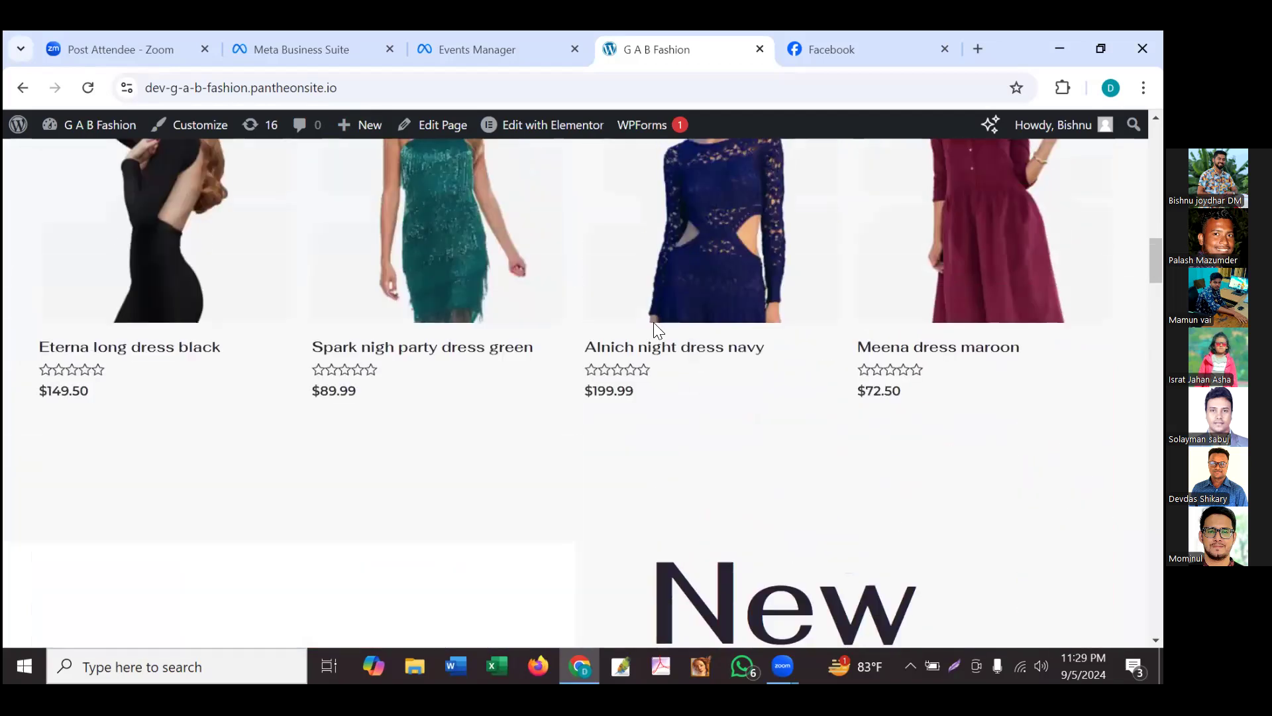
{"action": "left_click", "coordinate": [440, 226]}
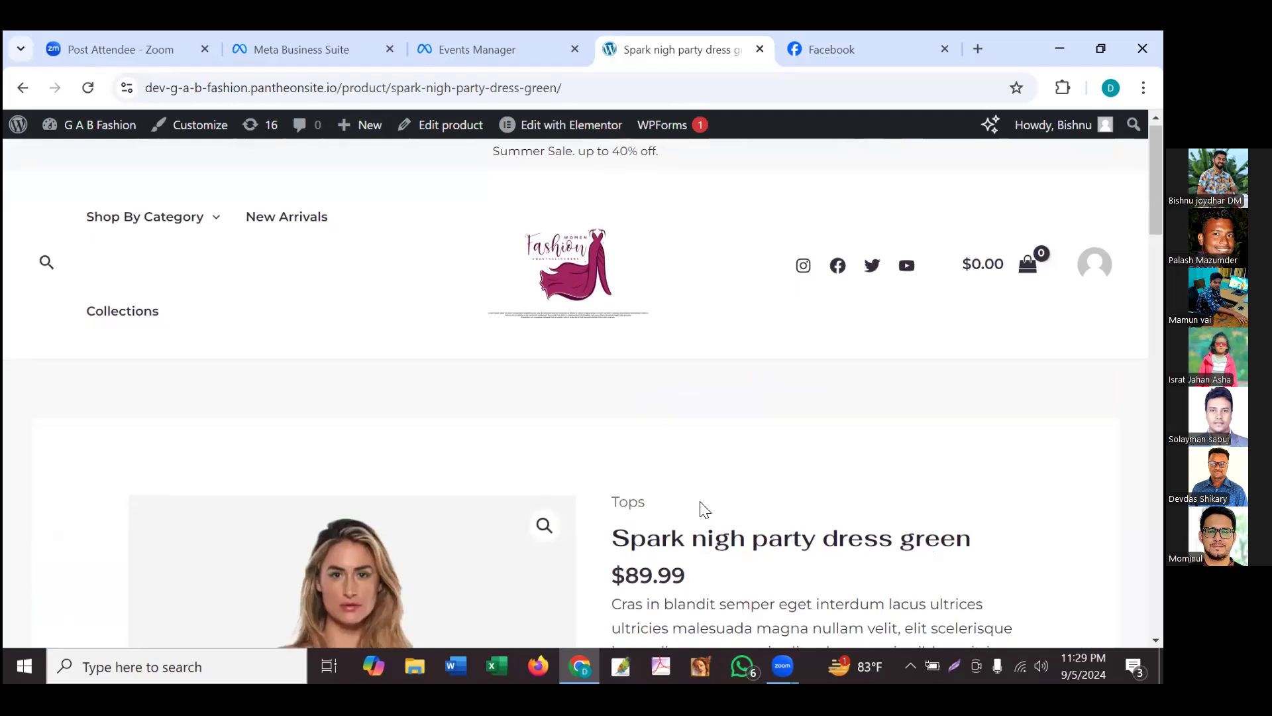
- Add one Spark nigh party dress green to the cart and view the cart
{"action": "scroll", "coordinate": [530, 517], "scroll_direction": "down", "scroll_amount": 2}
{"action": "scroll", "coordinate": [764, 506], "scroll_direction": "down", "scroll_amount": 2}
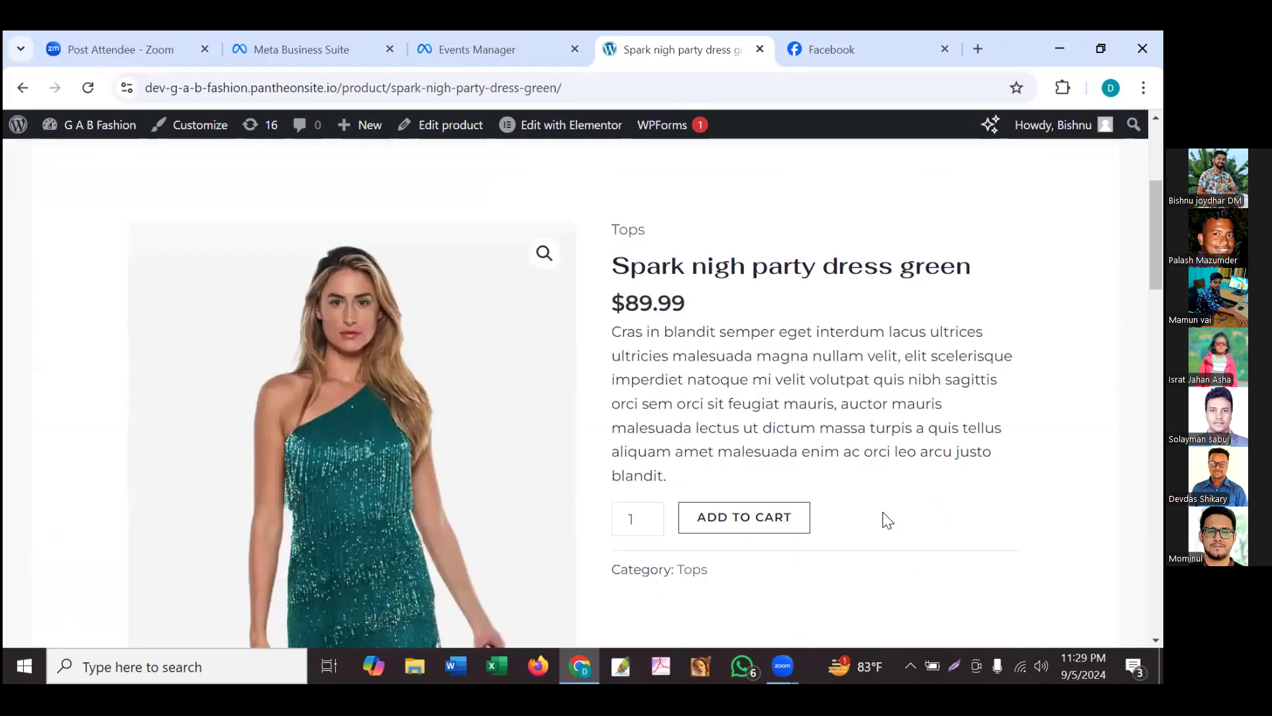
{"action": "scroll", "coordinate": [405, 338], "scroll_direction": "down", "scroll_amount": 1}
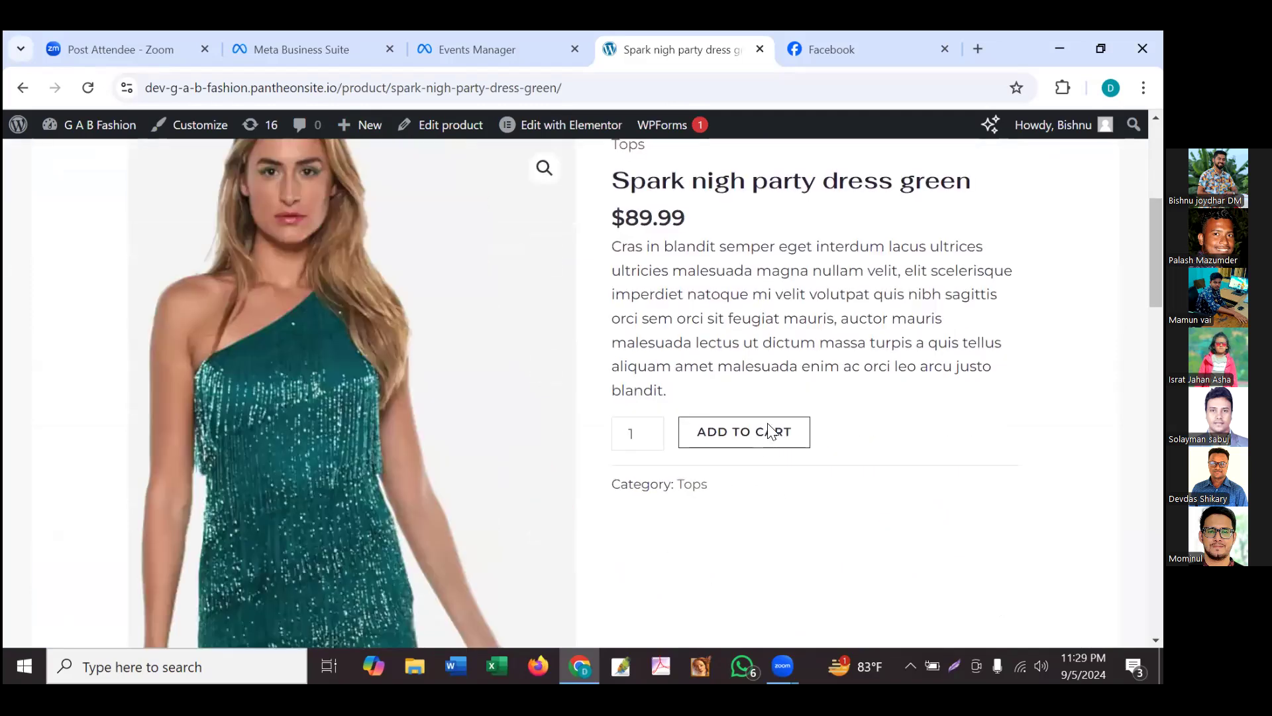
{"action": "left_click", "coordinate": [769, 431]}
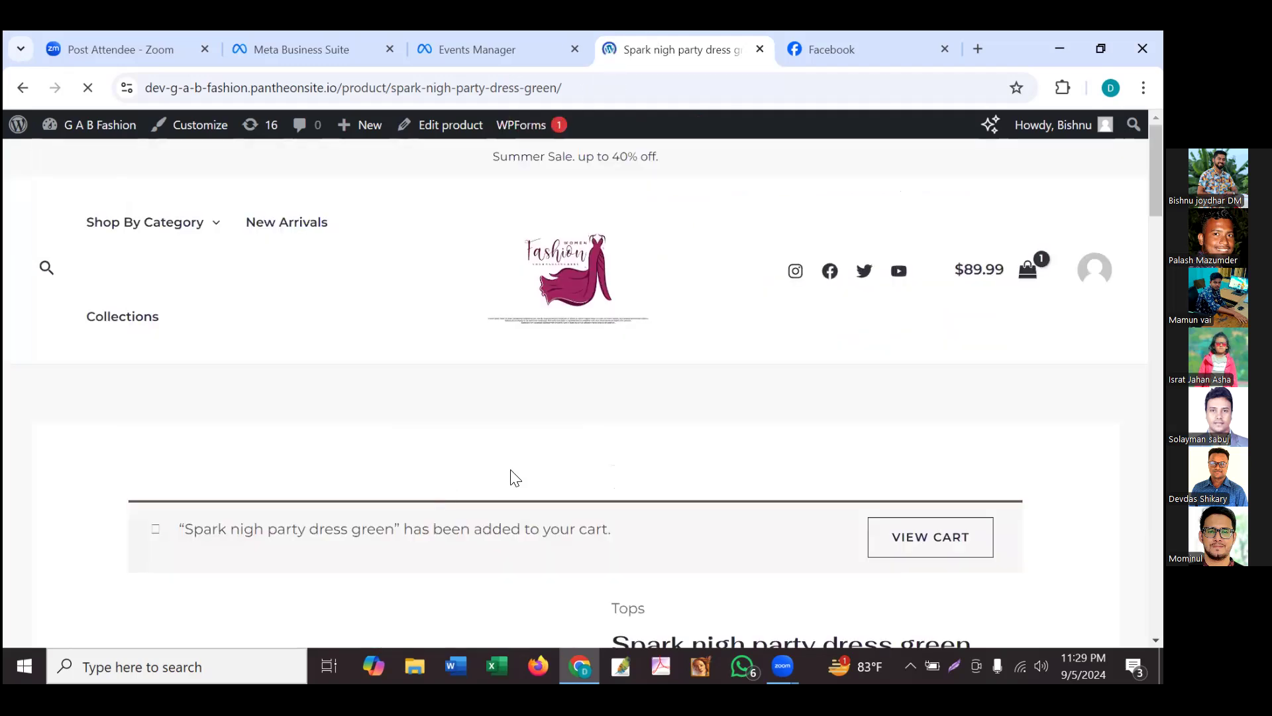
{"action": "left_click", "coordinate": [885, 544]}
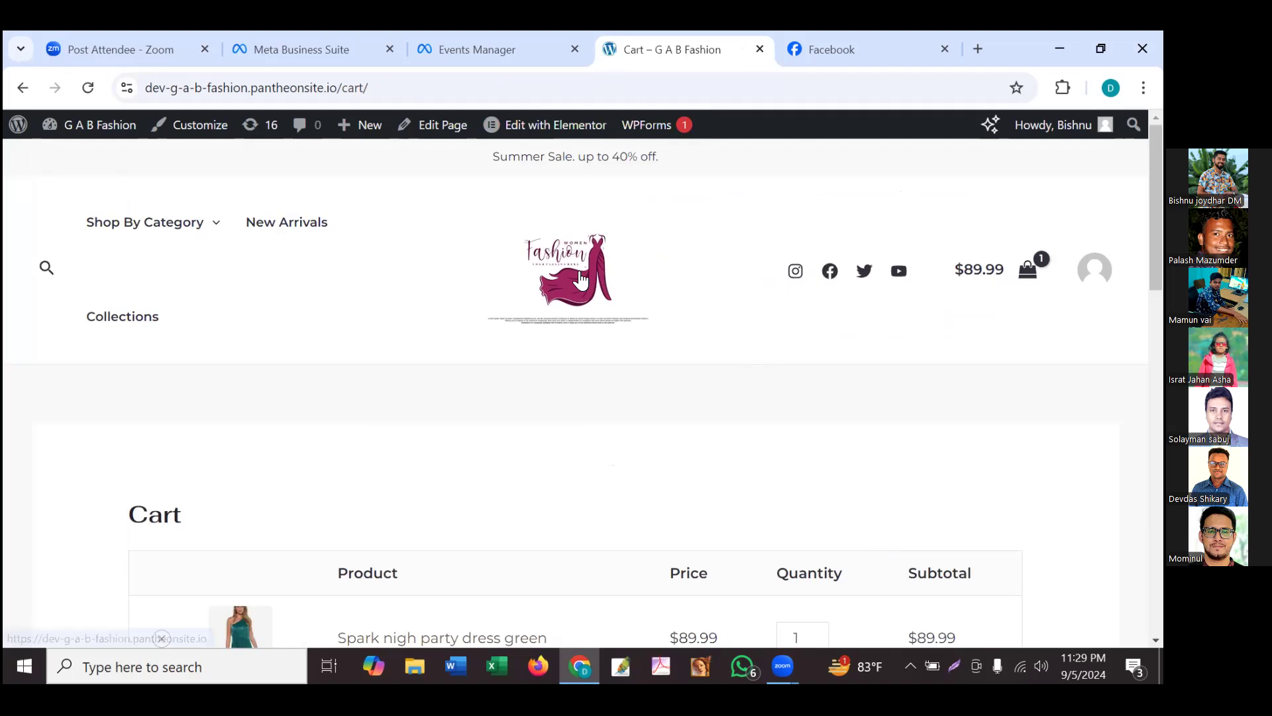
- Return to the store's home page, and switch to Events Manager to review the test events received from the site
{"action": "left_click", "coordinate": [580, 279]}
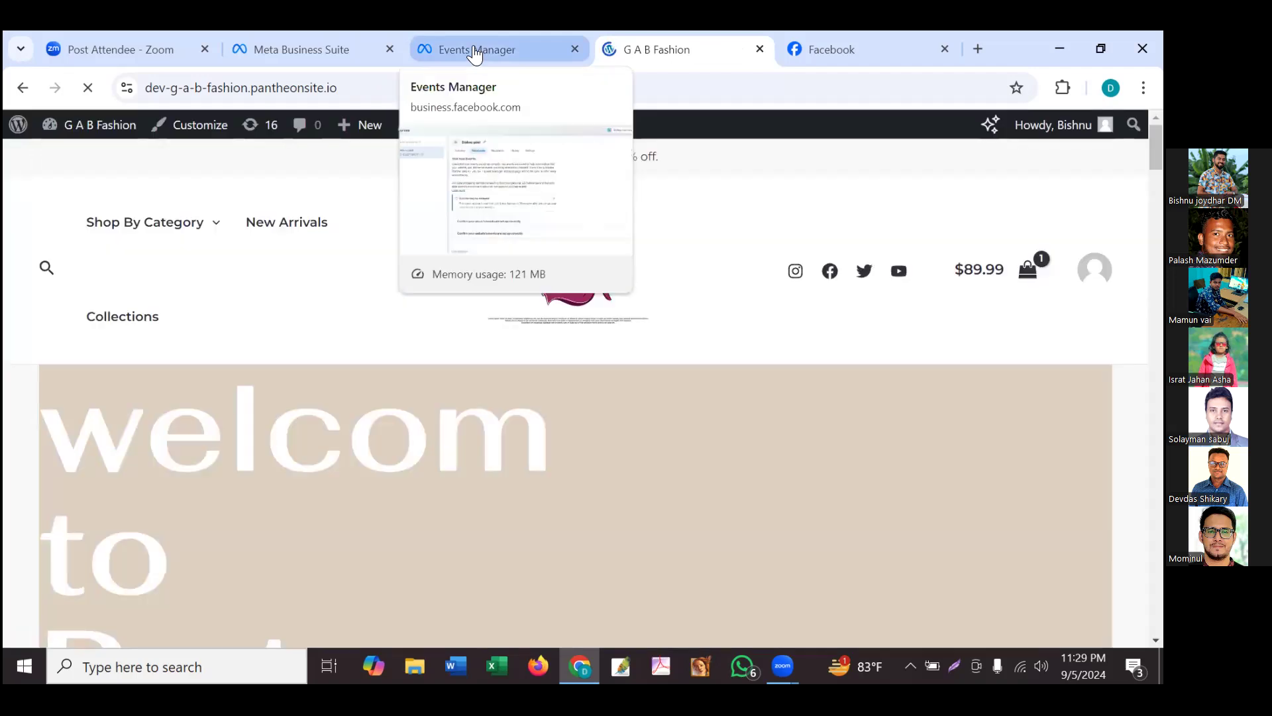
{"action": "left_click", "coordinate": [478, 41]}
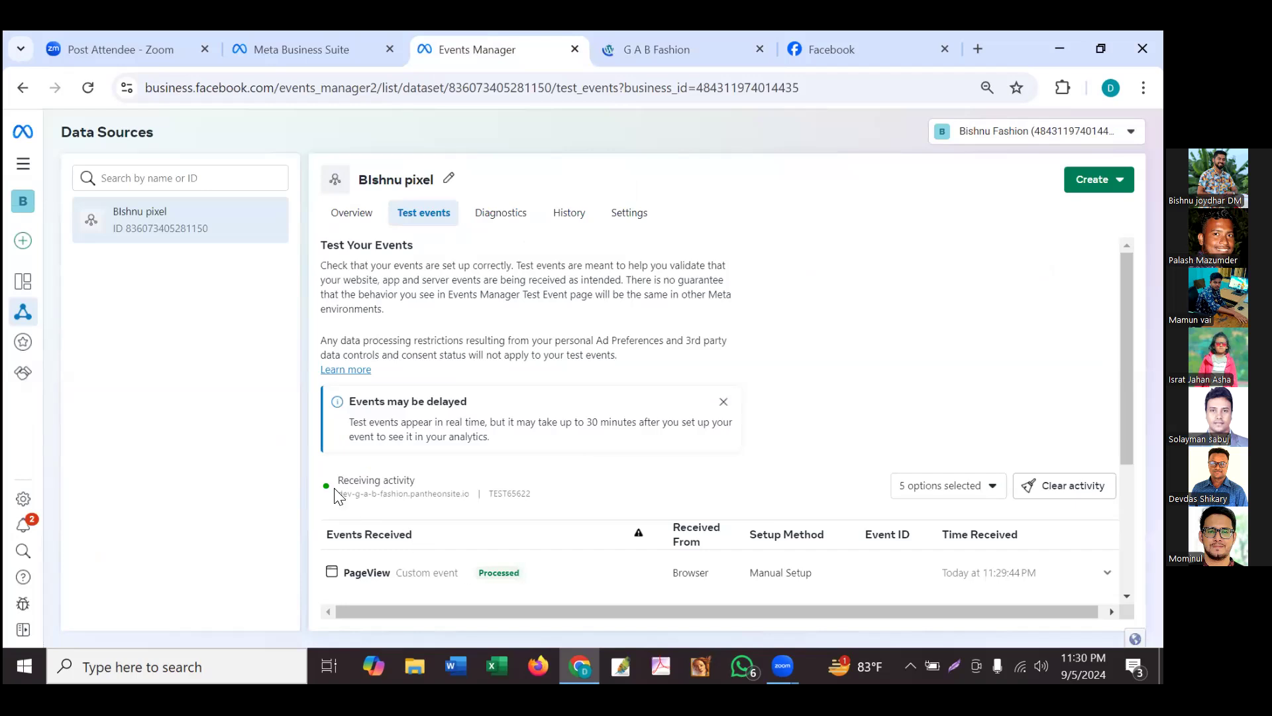
{"action": "scroll", "coordinate": [616, 538], "scroll_direction": "down", "scroll_amount": 3}
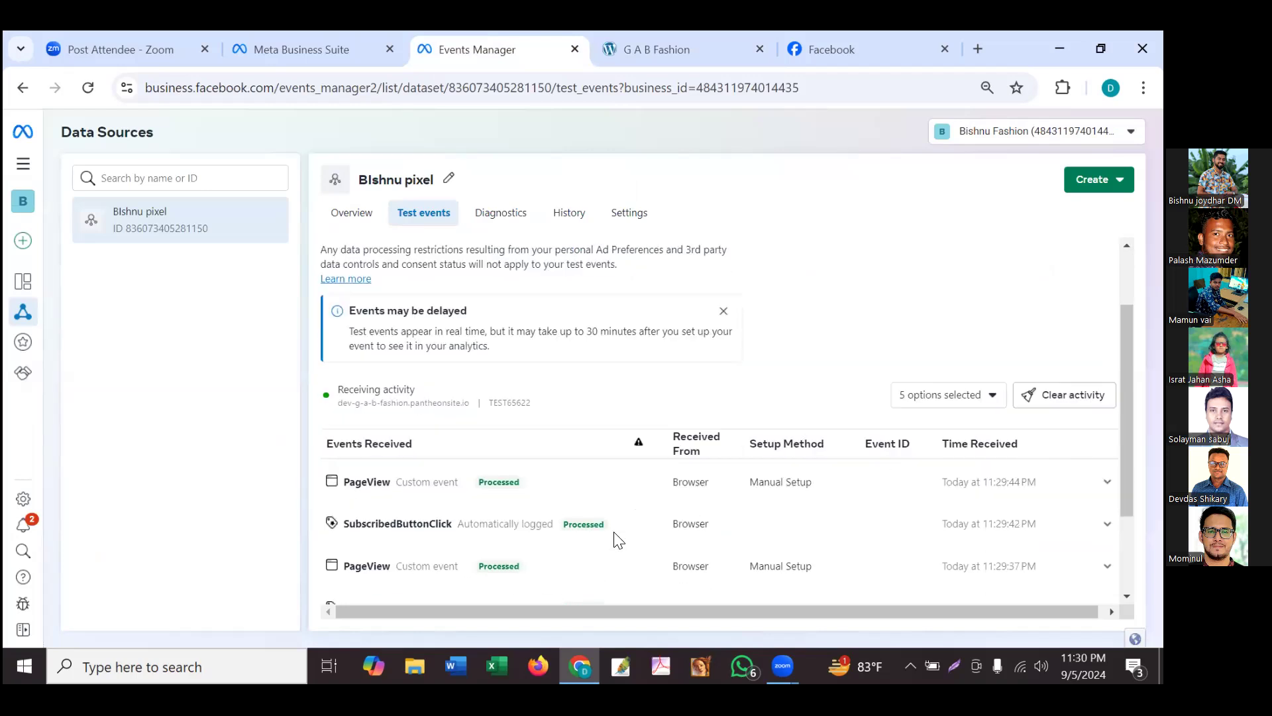
{"action": "scroll", "coordinate": [596, 538], "scroll_direction": "down", "scroll_amount": 1}
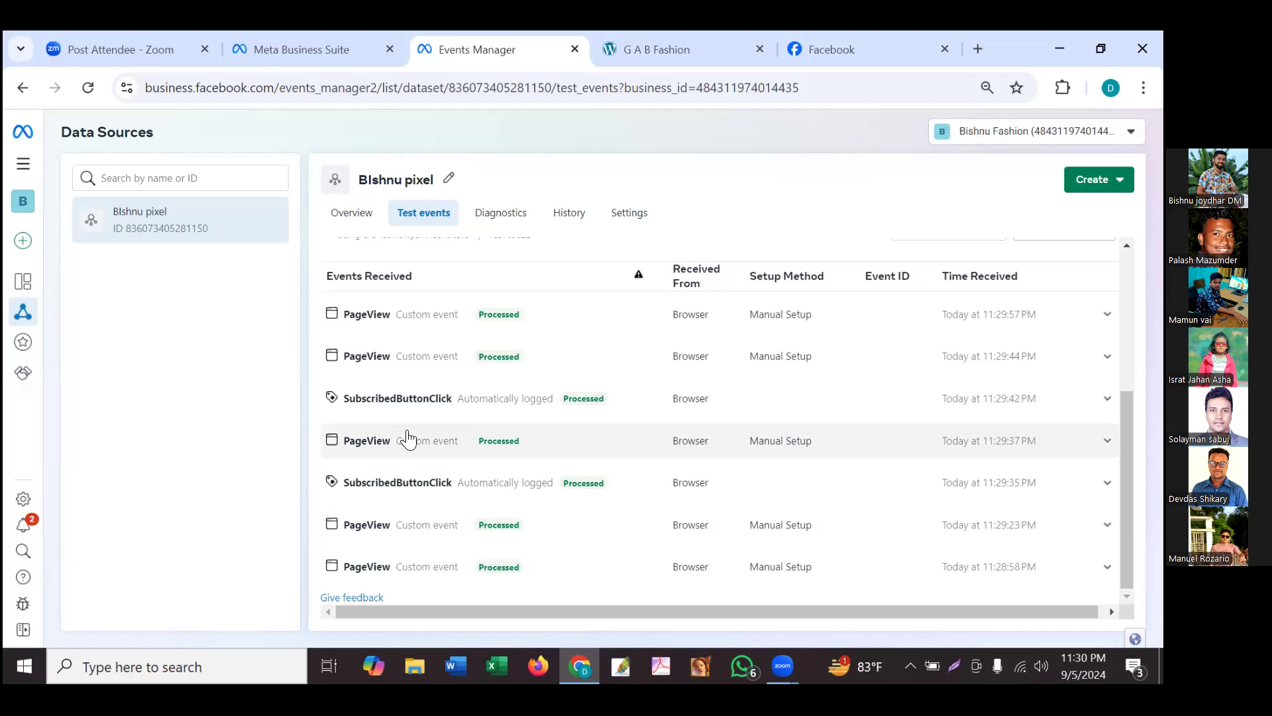
{"action": "scroll", "coordinate": [407, 439], "scroll_direction": "up", "scroll_amount": 5}
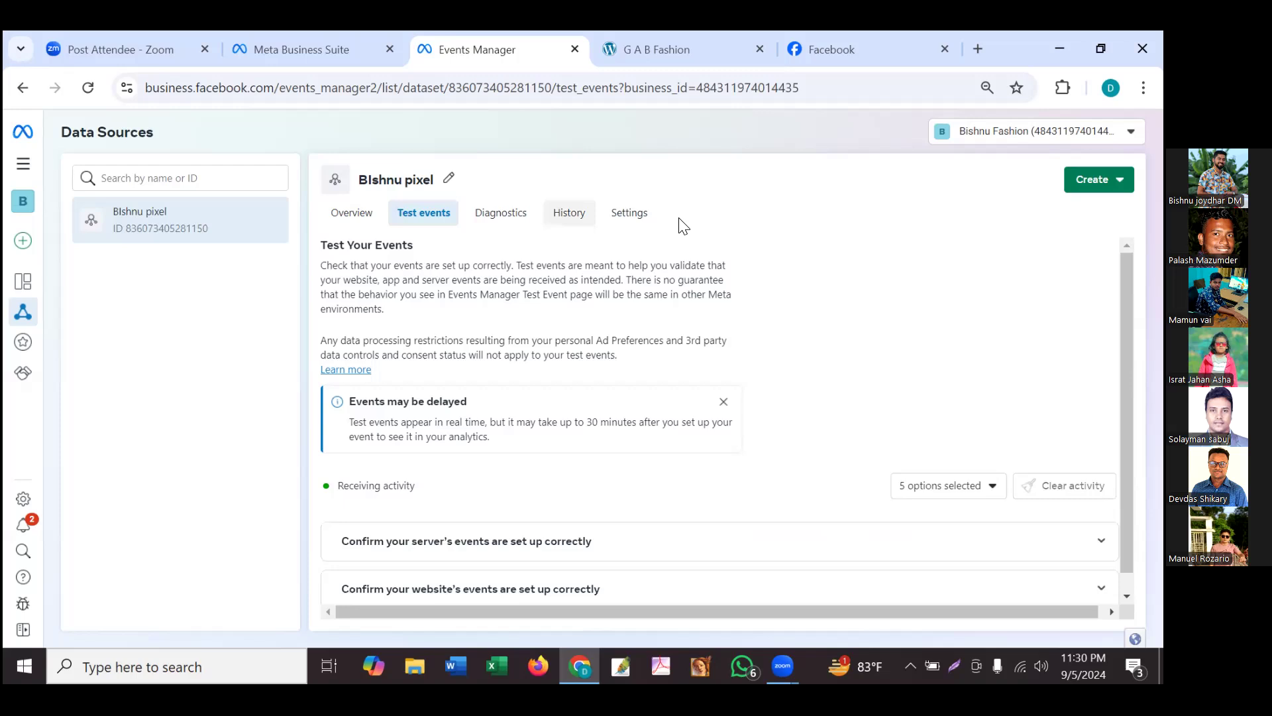
- Open the pixel's settings and turn on Track events automatically without code under Event setup
{"action": "left_click", "coordinate": [637, 213]}
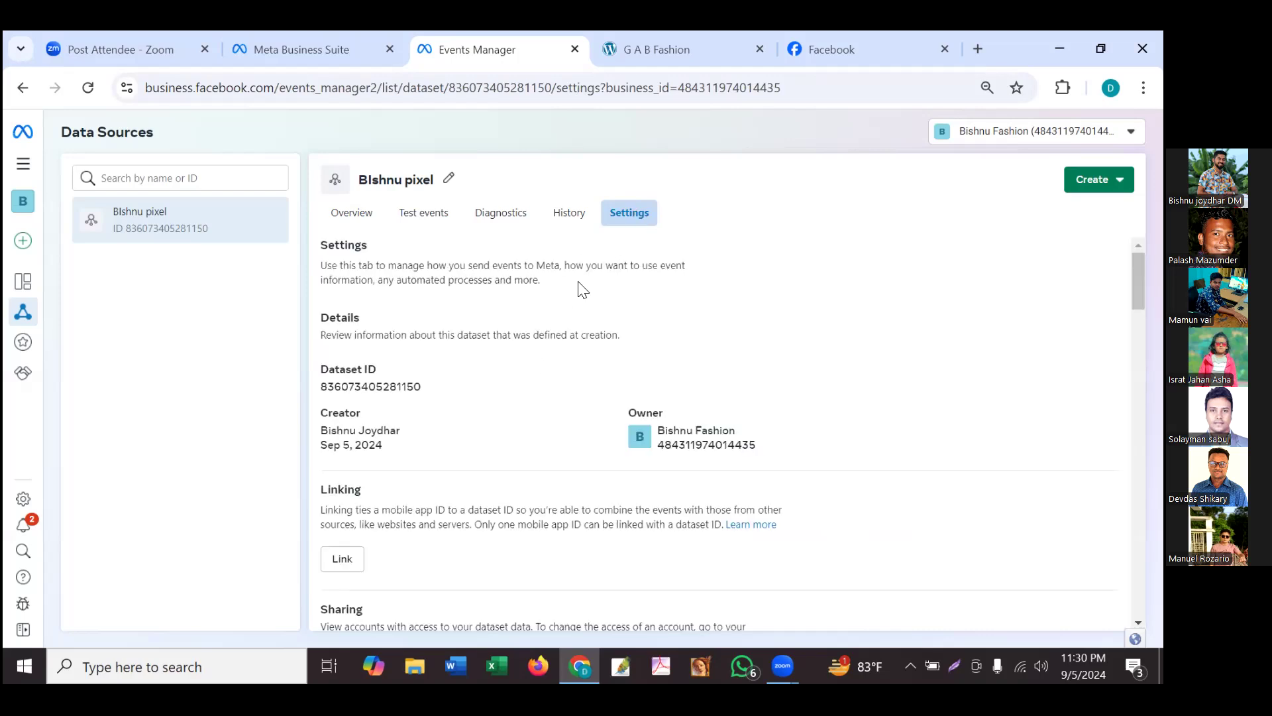
{"action": "scroll", "coordinate": [461, 461], "scroll_direction": "down", "scroll_amount": 2}
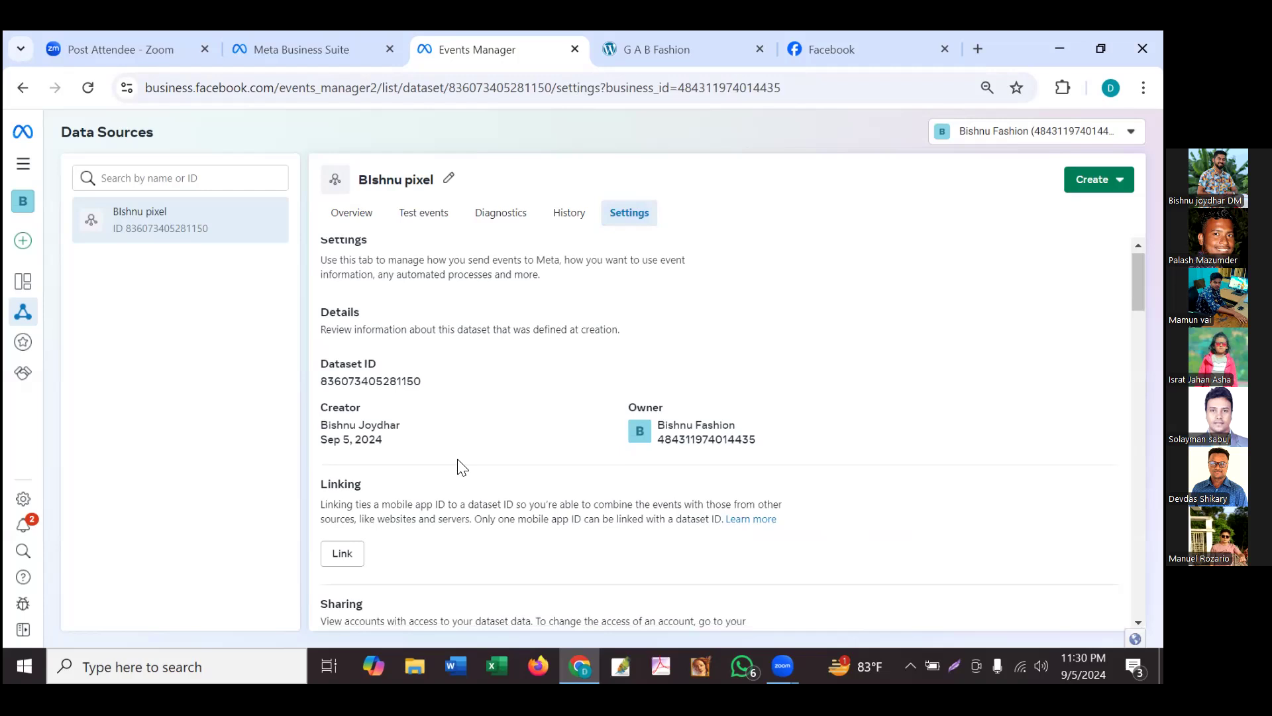
{"action": "scroll", "coordinate": [462, 467], "scroll_direction": "down", "scroll_amount": 3}
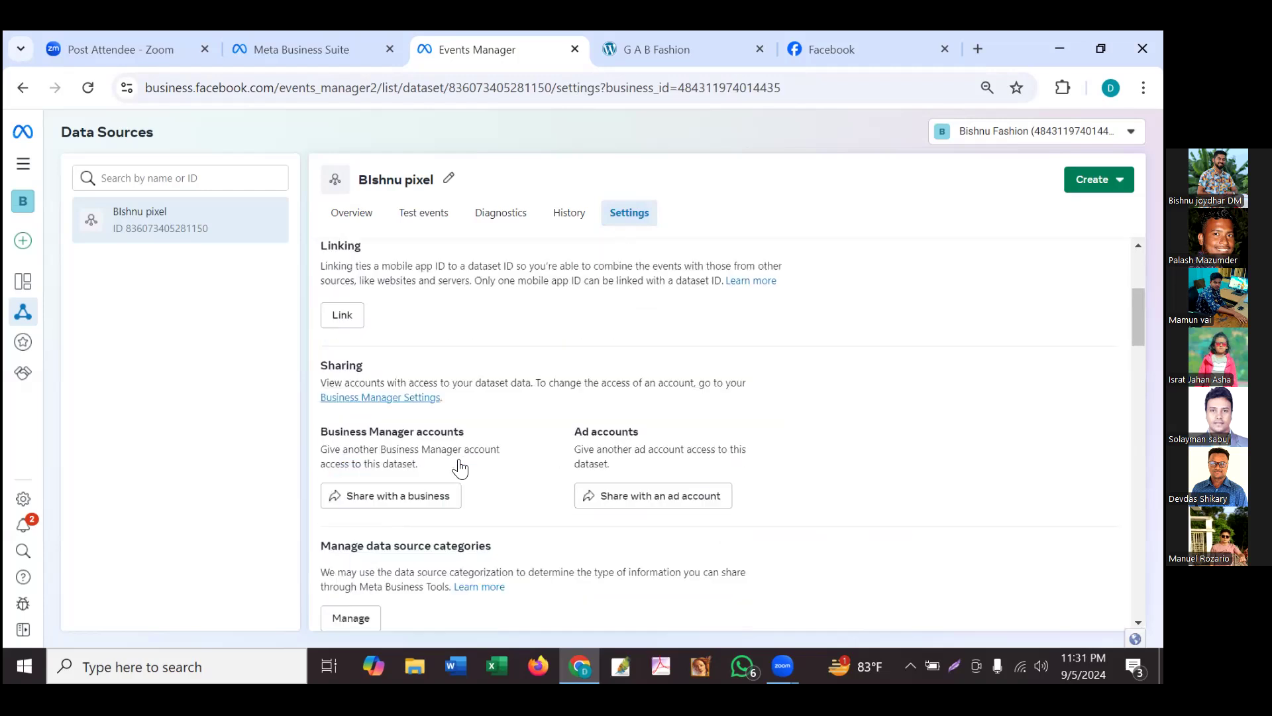
{"action": "scroll", "coordinate": [462, 467], "scroll_direction": "down", "scroll_amount": 2}
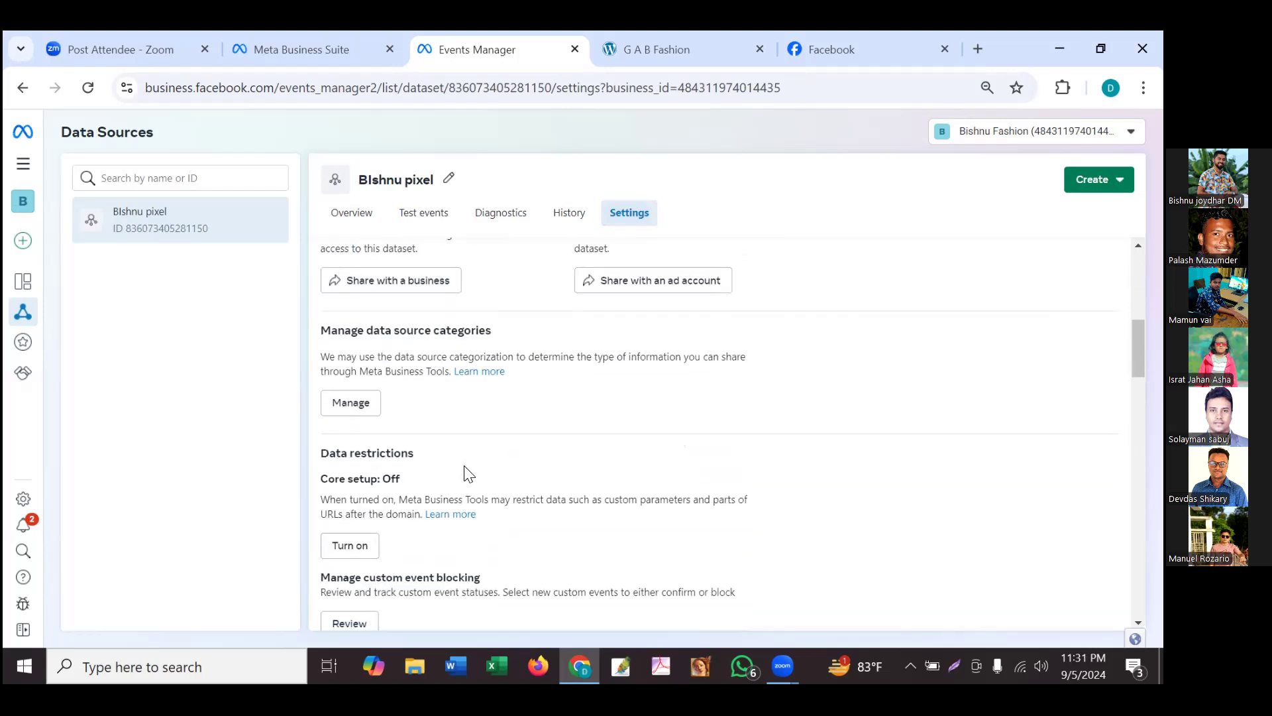
{"action": "scroll", "coordinate": [467, 472], "scroll_direction": "down", "scroll_amount": 3}
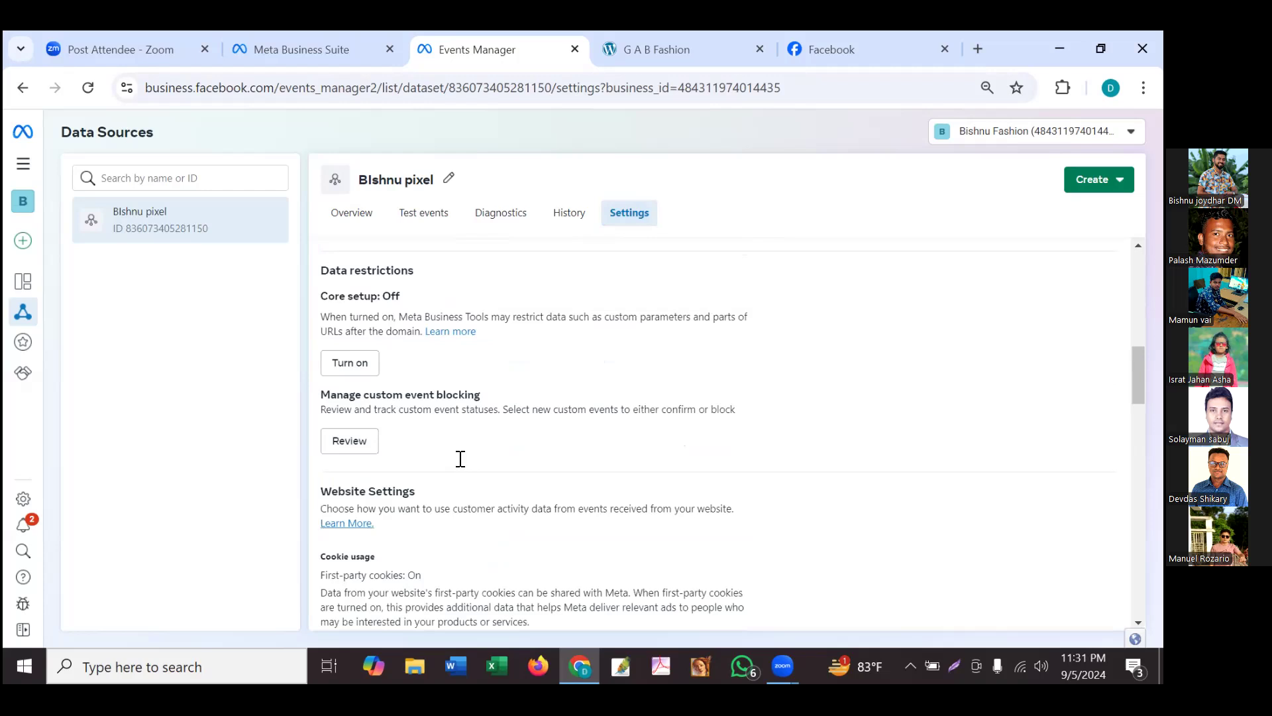
{"action": "scroll", "coordinate": [459, 457], "scroll_direction": "down", "scroll_amount": 3}
{"action": "scroll", "coordinate": [461, 460], "scroll_direction": "down", "scroll_amount": 3}
{"action": "scroll", "coordinate": [462, 460], "scroll_direction": "down", "scroll_amount": 1}
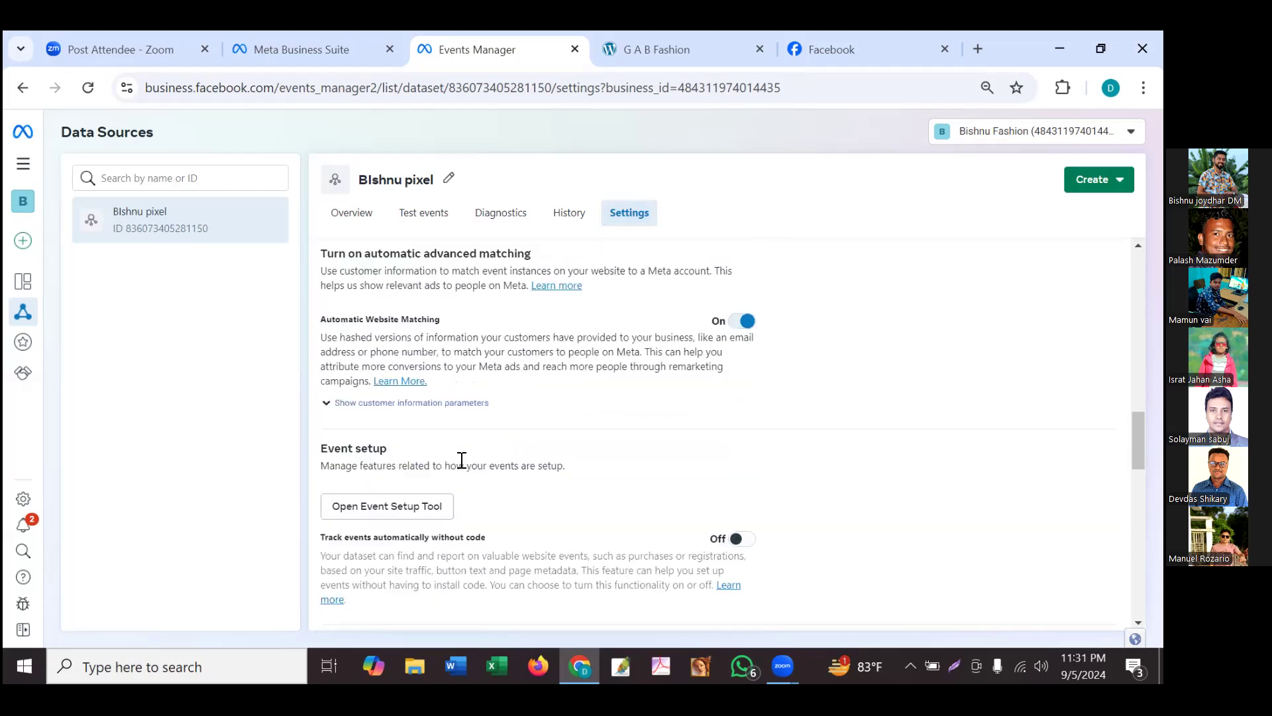
{"action": "scroll", "coordinate": [403, 514], "scroll_direction": "down", "scroll_amount": 1}
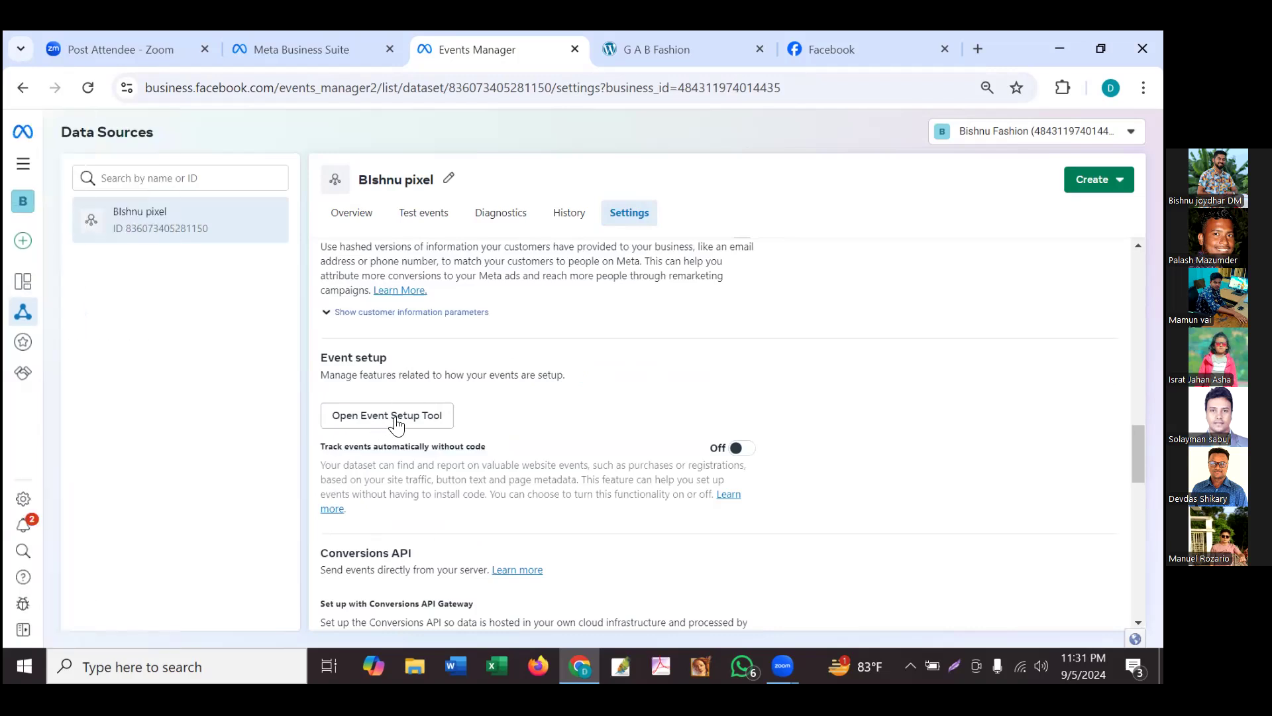
{"action": "left_click", "coordinate": [360, 421]}
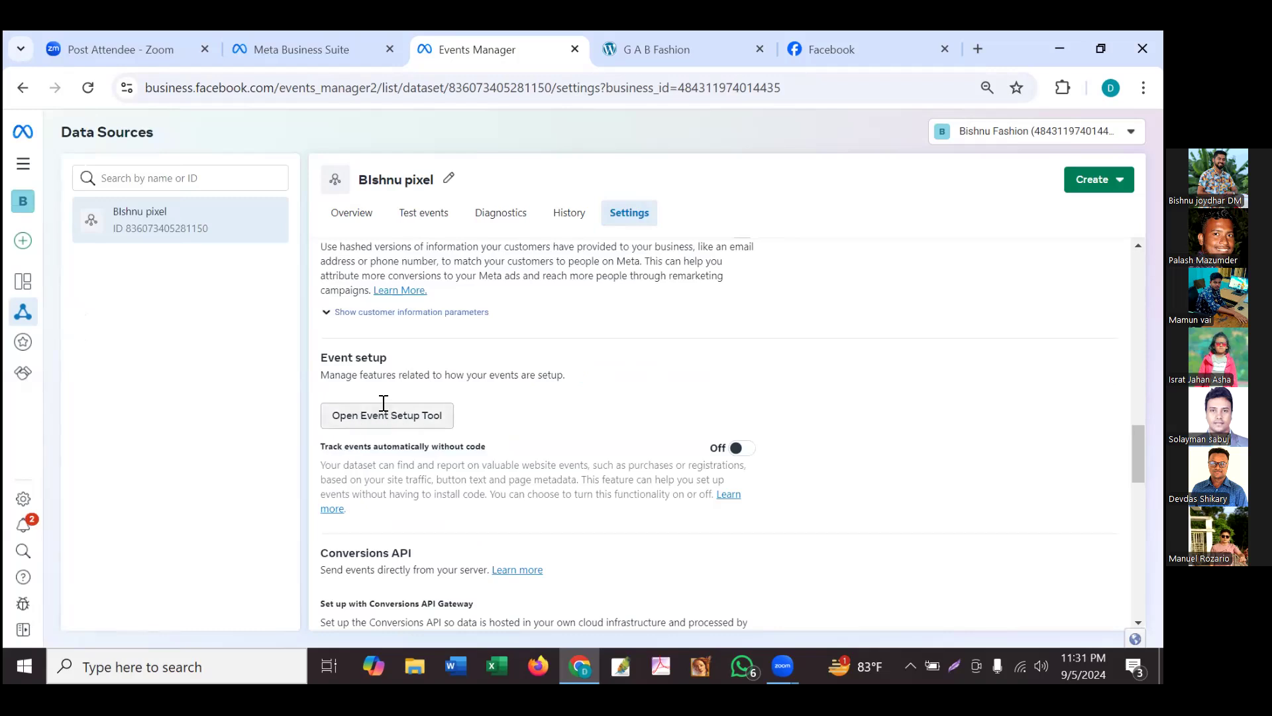
{"action": "left_click", "coordinate": [737, 450]}
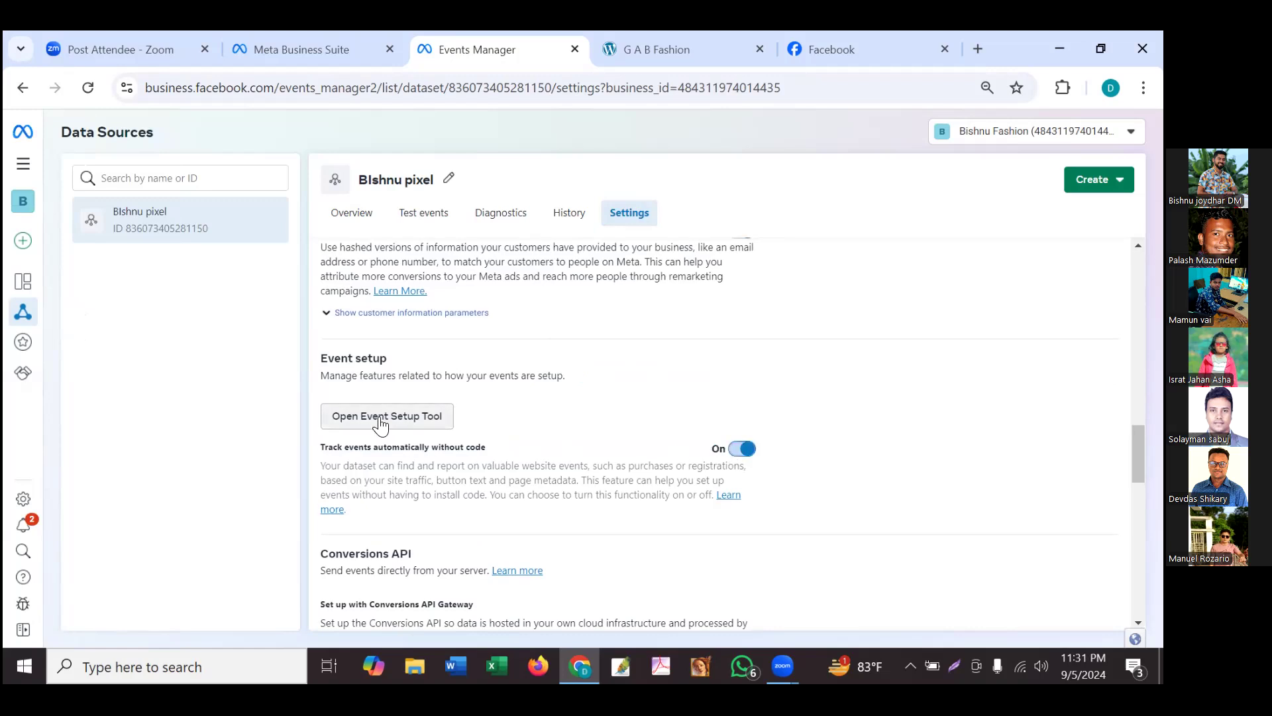
- Open the Event Setup Tool for the pixel and copy the home page address from the G A B Fashion tab
{"action": "left_click", "coordinate": [382, 416]}
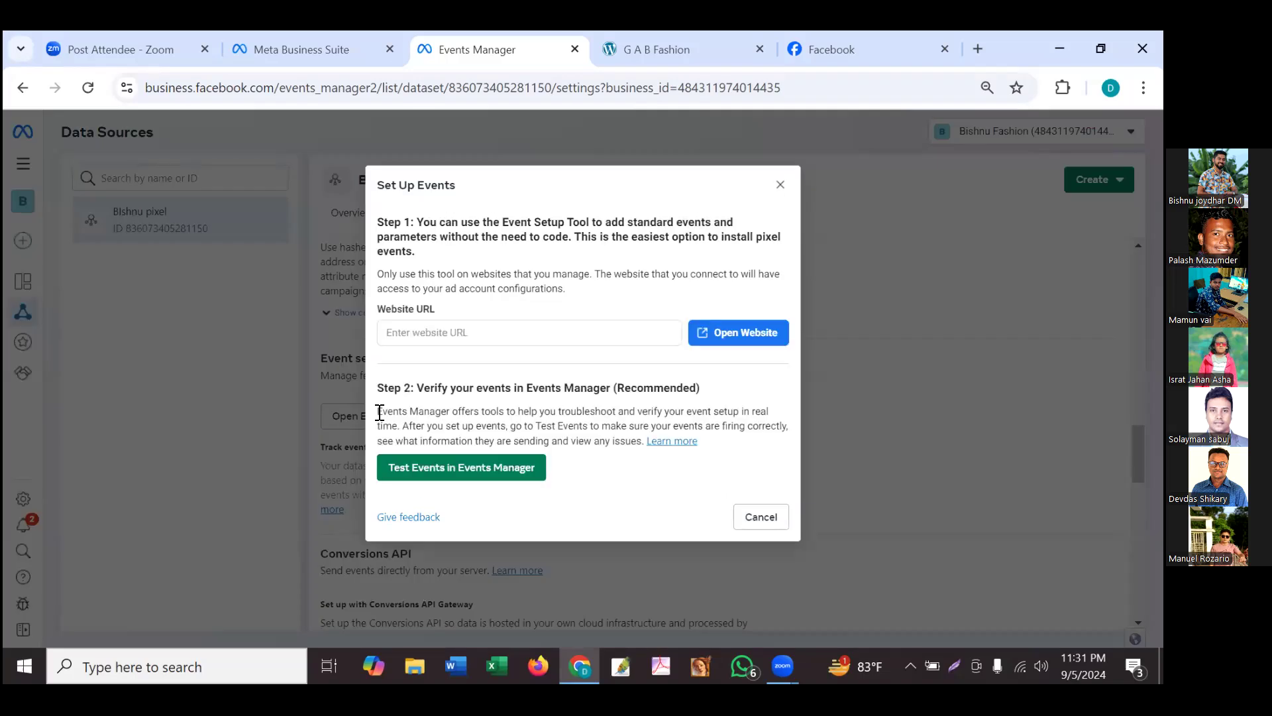
{"action": "left_click", "coordinate": [470, 332]}
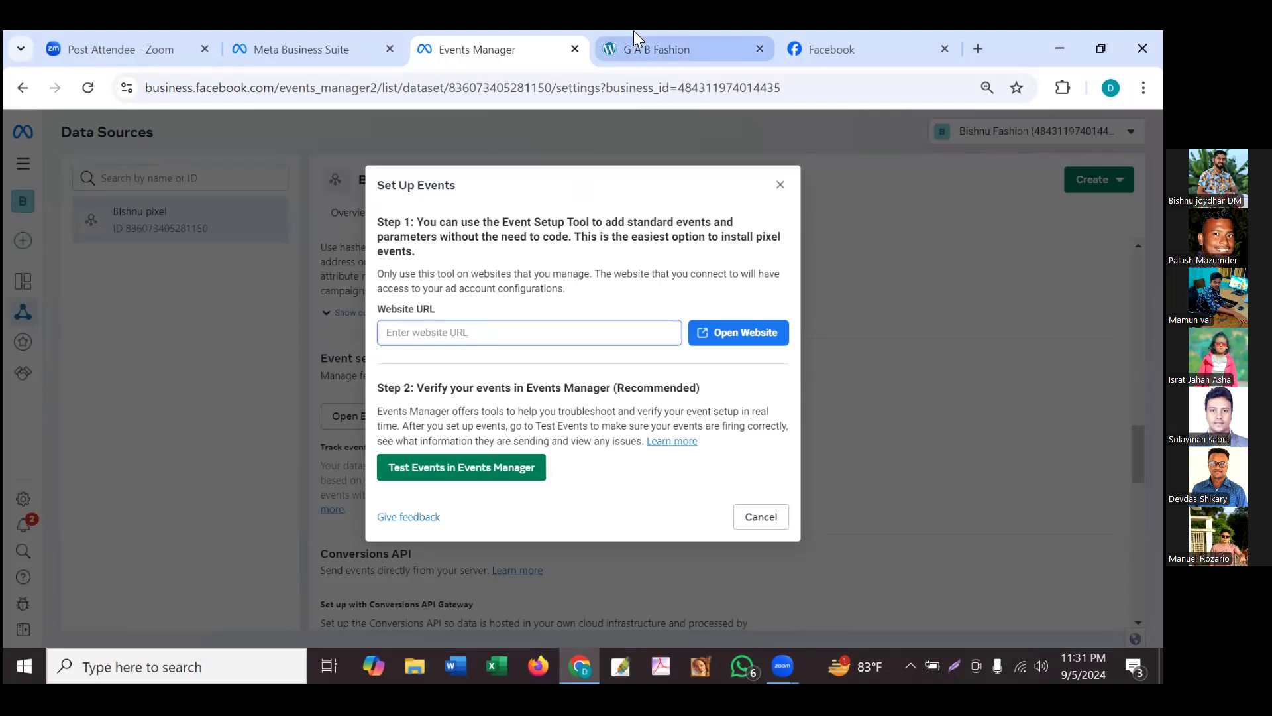
{"action": "mouse_move", "coordinate": [644, 47]}
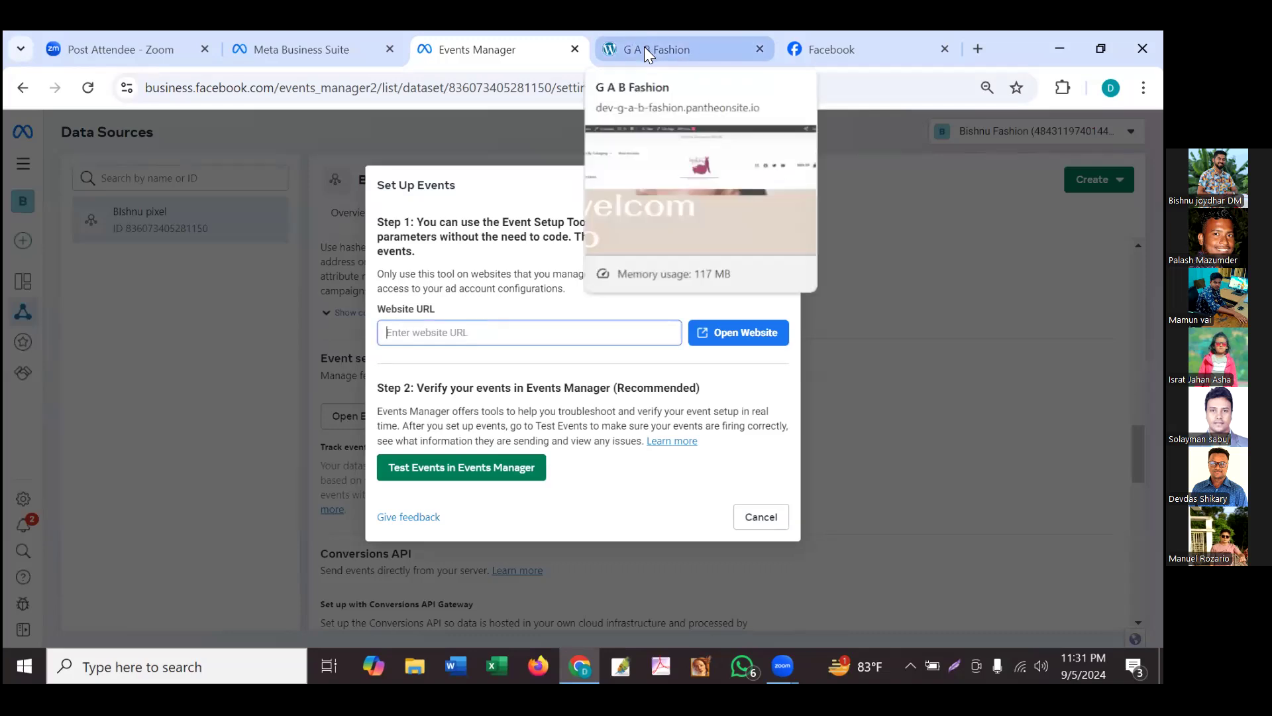
{"action": "left_click", "coordinate": [644, 46]}
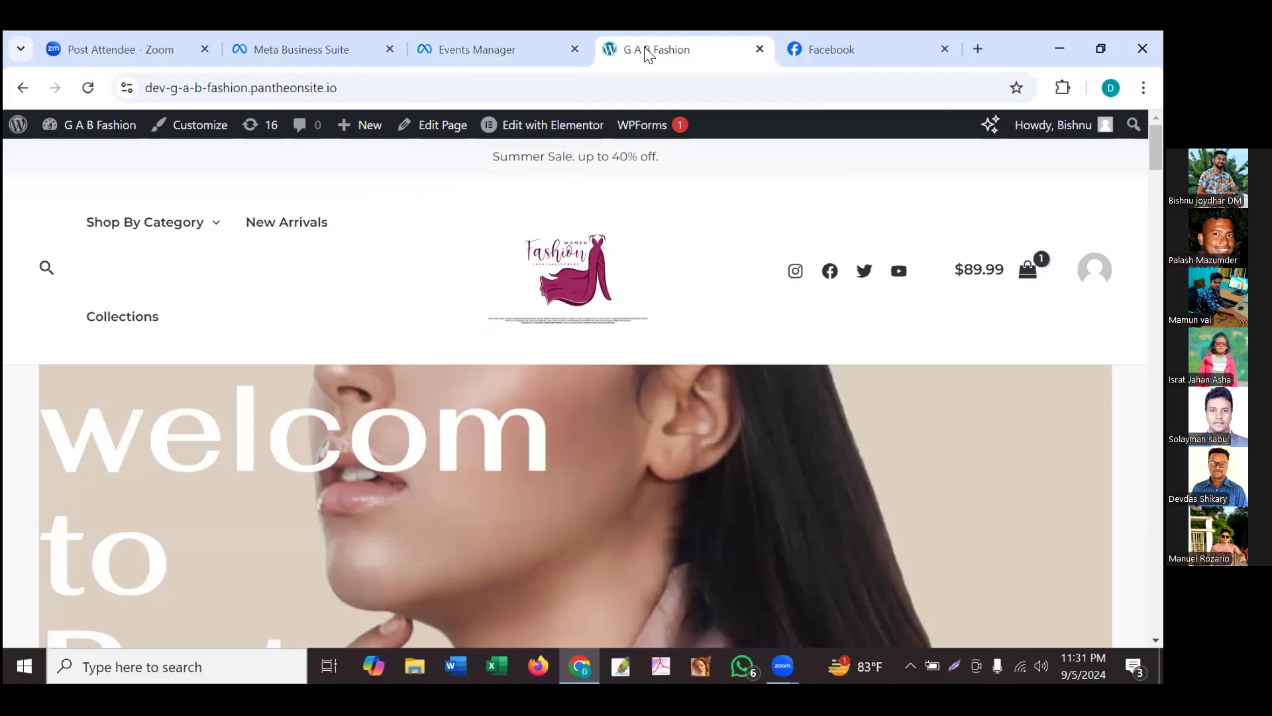
{"action": "left_click_drag", "start_coordinate": [342, 87], "coordinate": [128, 79]}
{"action": "key", "text": "ctrl+c"}
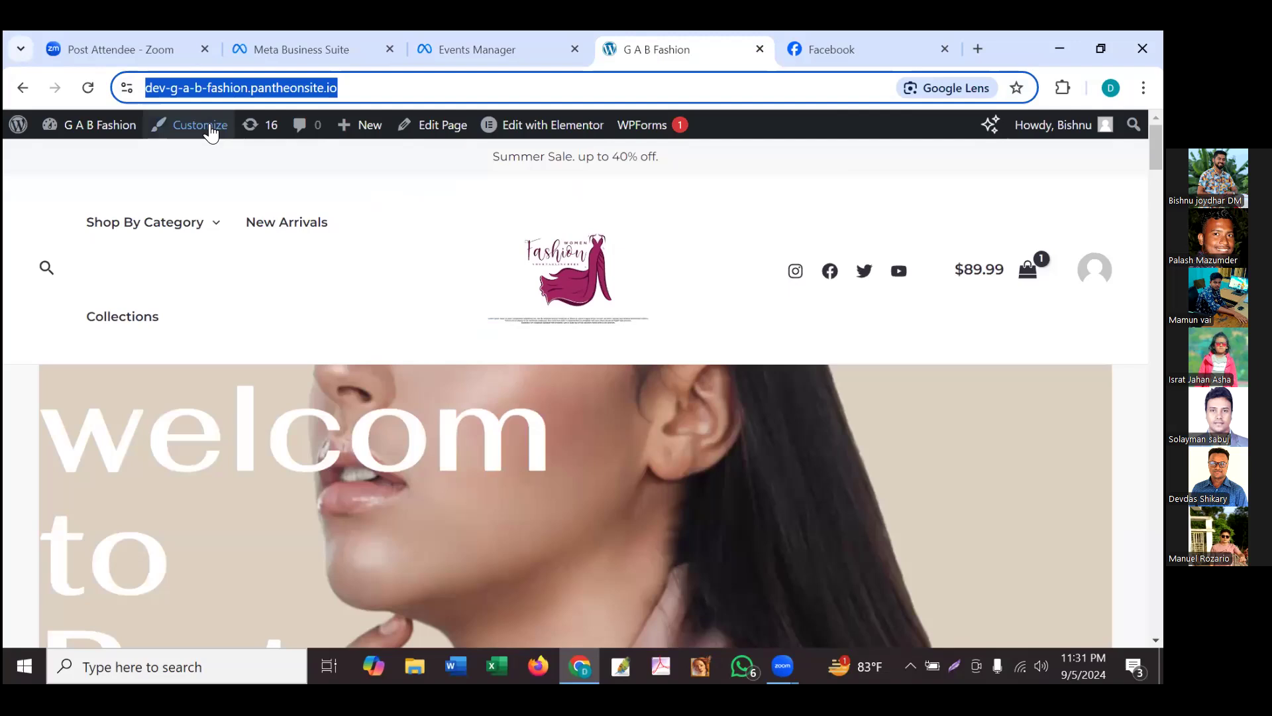
{"action": "left_click", "coordinate": [500, 46]}
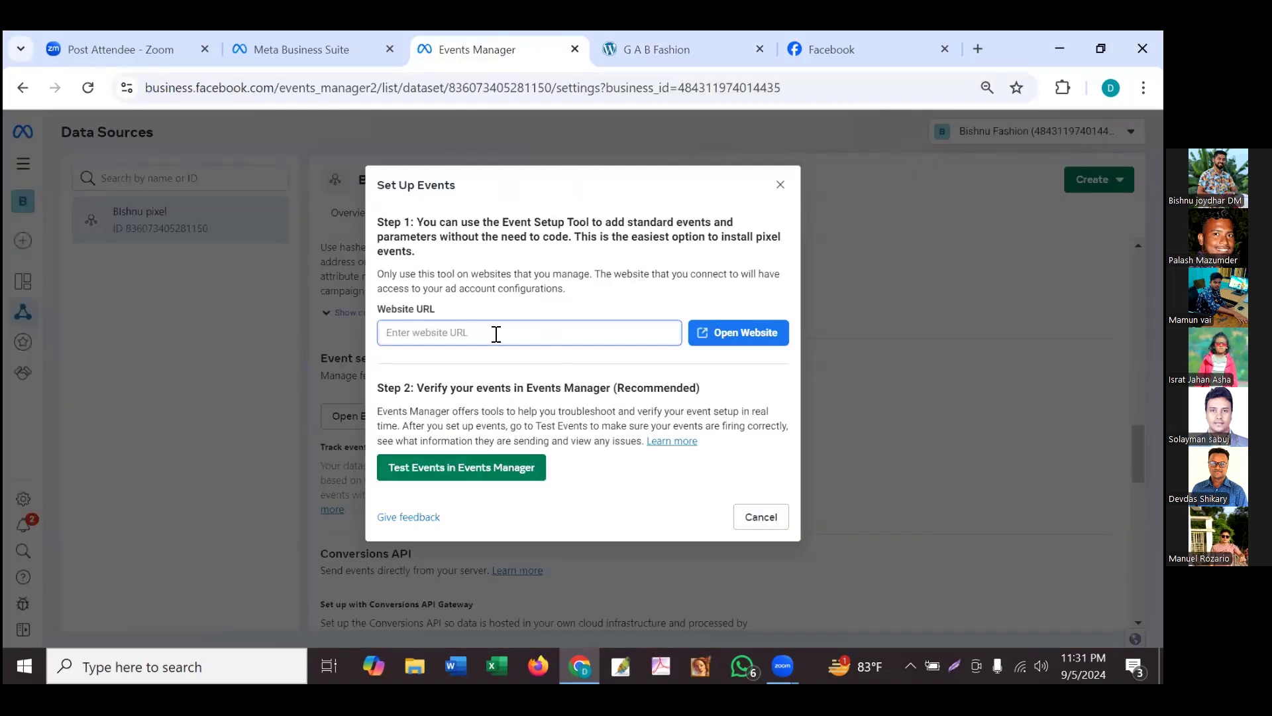
{"action": "key", "text": "ctrl+v"}
{"action": "left_click", "coordinate": [749, 333]}
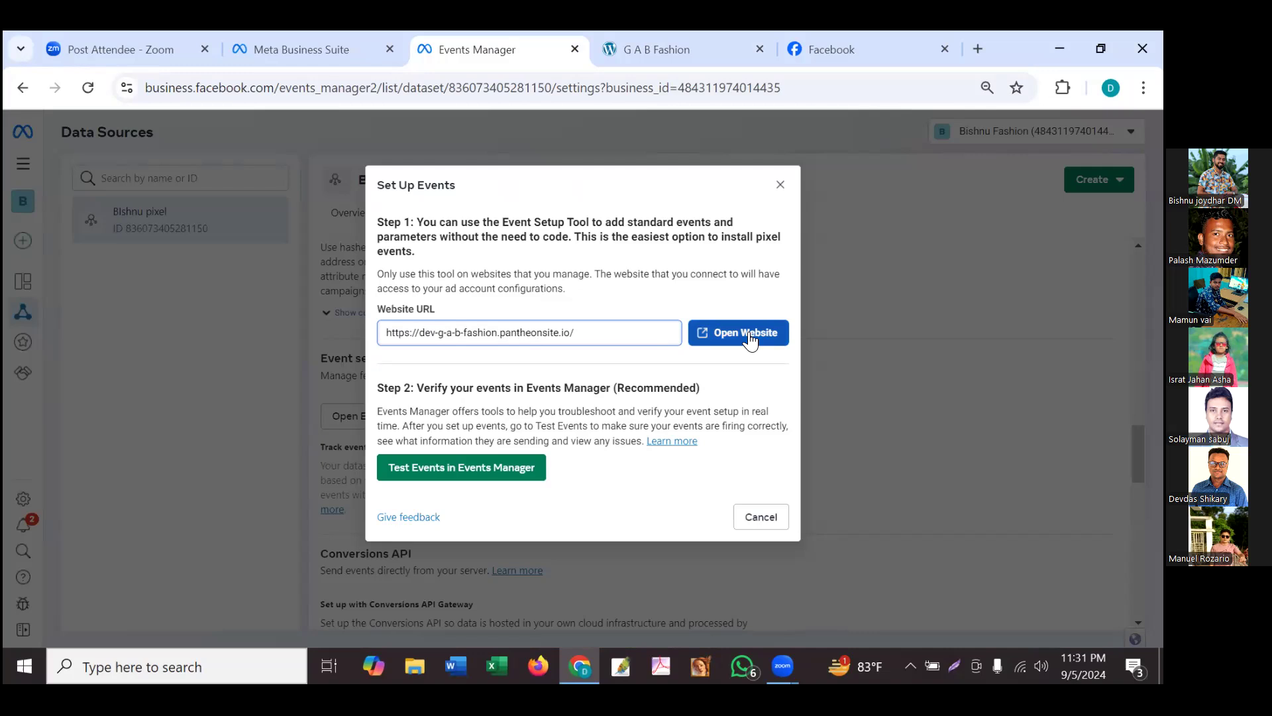
- Launch the Event Setup Tool on the store website and open the Alnich night dress navy product page
{"action": "left_click", "coordinate": [747, 331]}
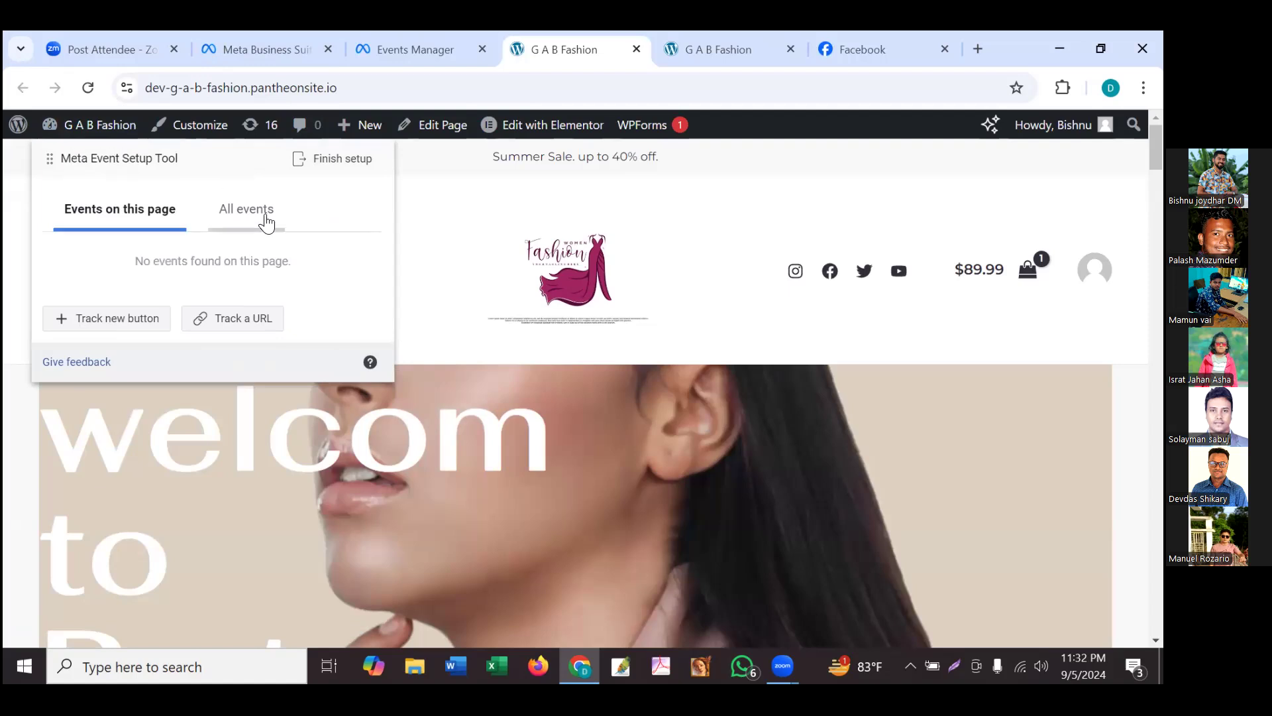
{"action": "scroll", "coordinate": [847, 430], "scroll_direction": "down", "scroll_amount": 2}
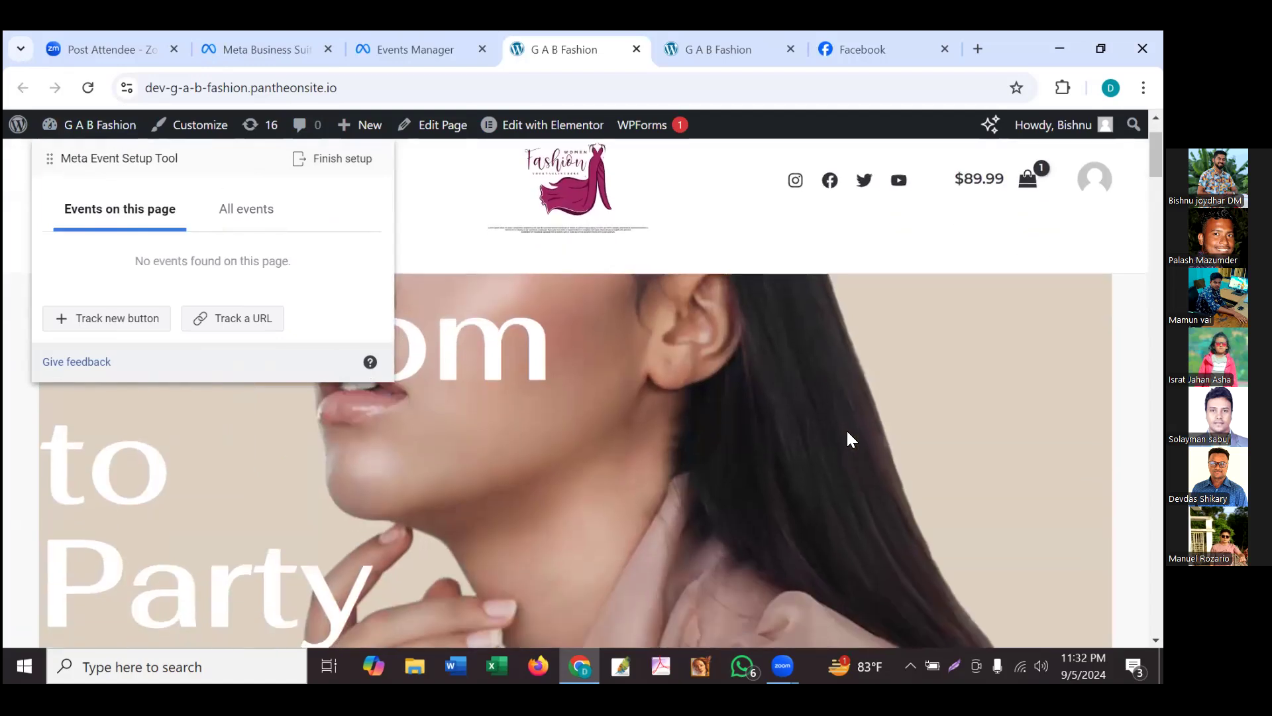
{"action": "scroll", "coordinate": [850, 438], "scroll_direction": "down", "scroll_amount": 3}
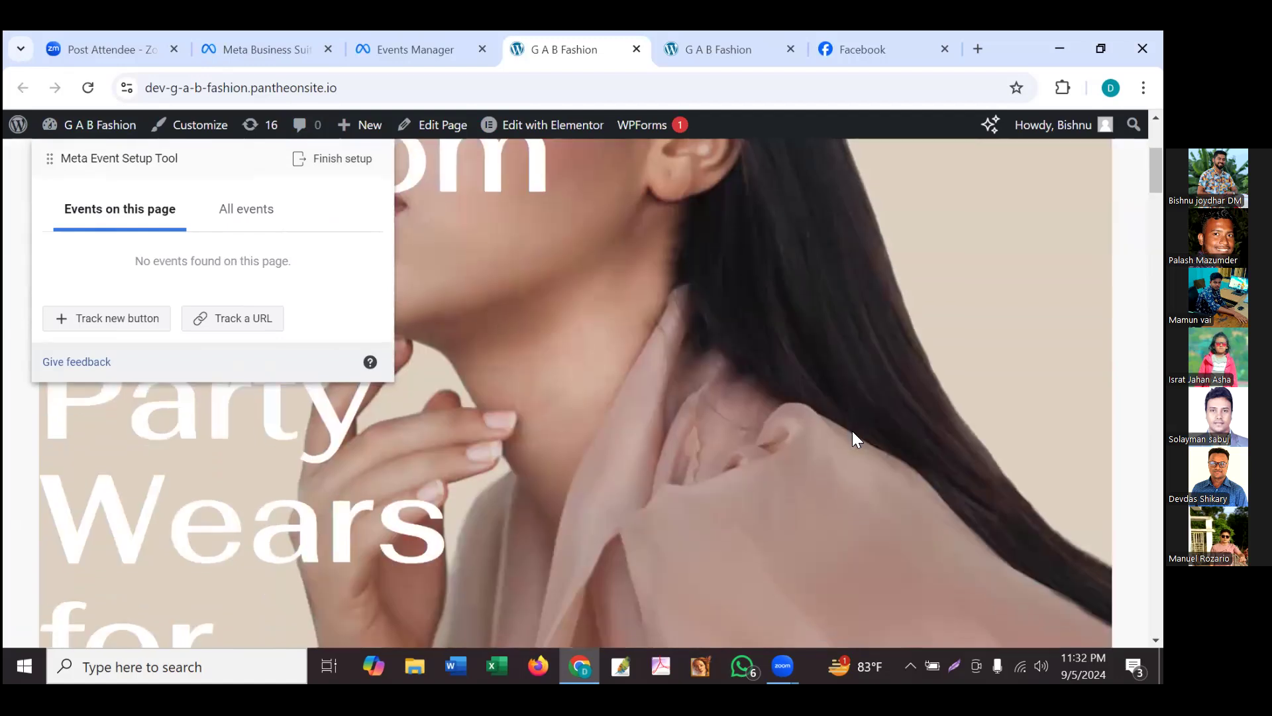
{"action": "scroll", "coordinate": [853, 439], "scroll_direction": "down", "scroll_amount": 3}
{"action": "scroll", "coordinate": [853, 435], "scroll_direction": "down", "scroll_amount": 3}
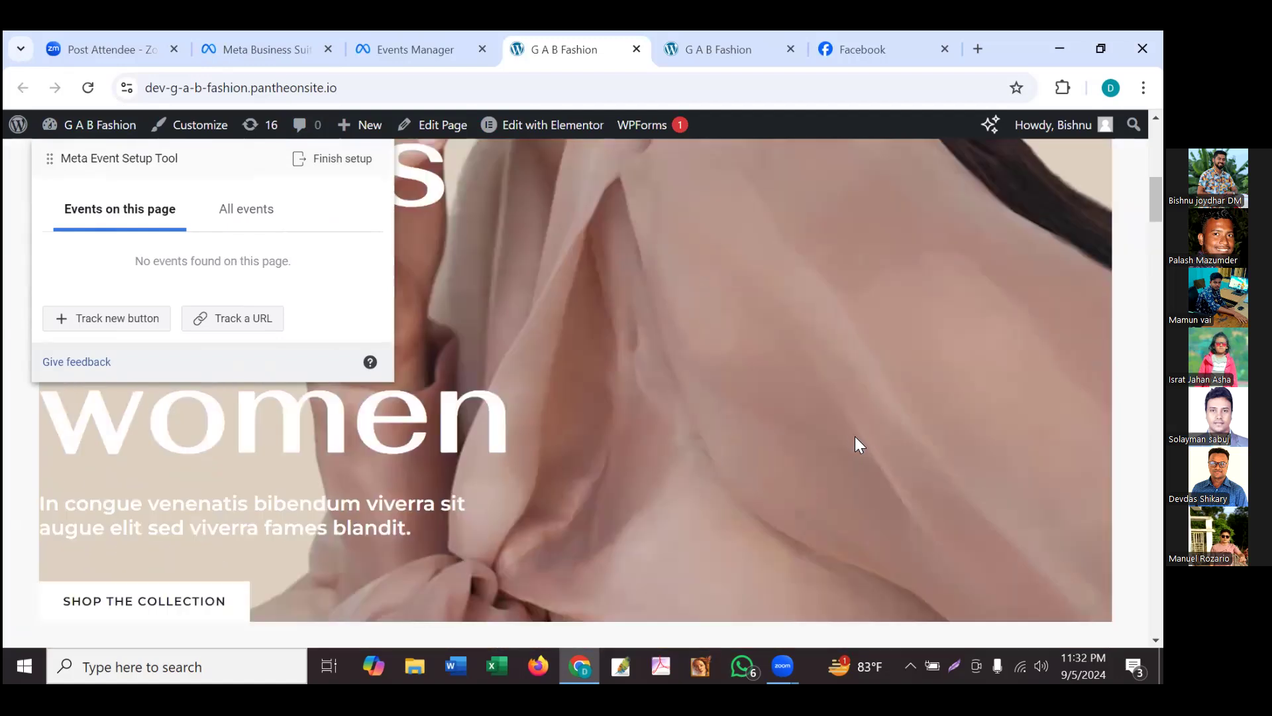
{"action": "scroll", "coordinate": [857, 438], "scroll_direction": "down", "scroll_amount": 3}
{"action": "scroll", "coordinate": [862, 456], "scroll_direction": "down", "scroll_amount": 8}
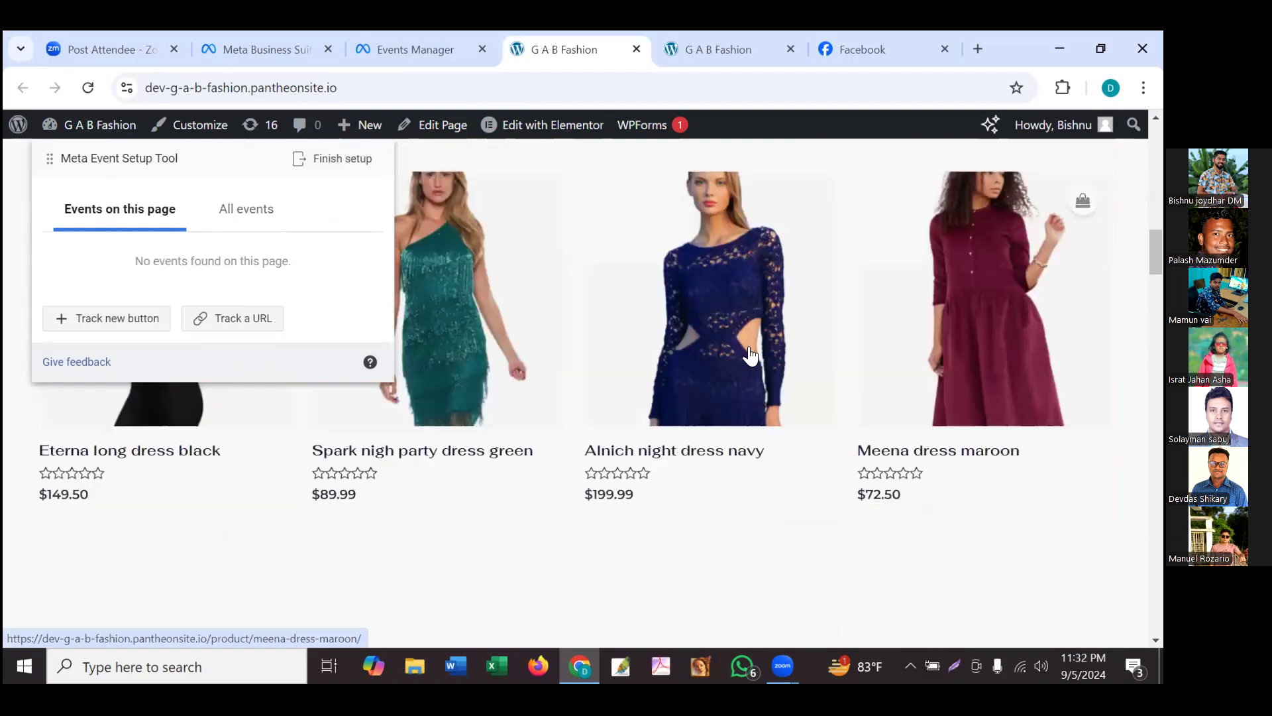
{"action": "left_click", "coordinate": [706, 253]}
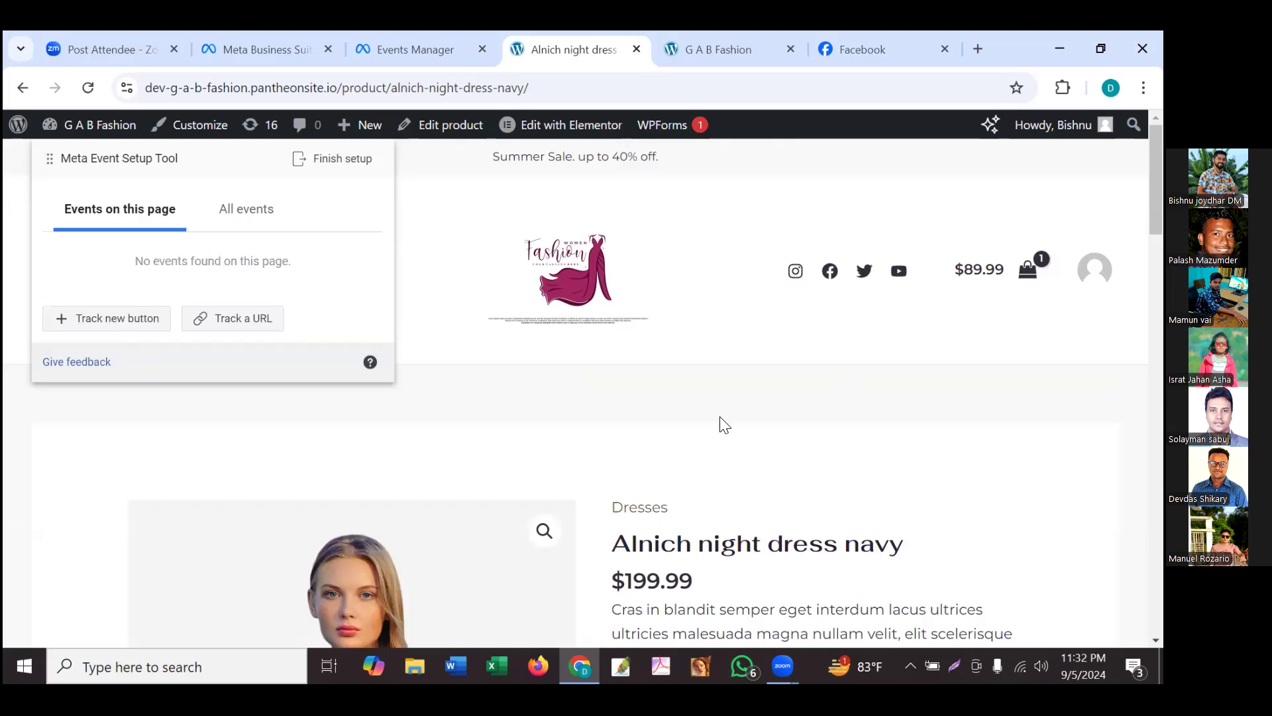
- Track the product page's Add to Cart button as a new button with the Add to Cart event
{"action": "scroll", "coordinate": [759, 439], "scroll_direction": "down", "scroll_amount": 1}
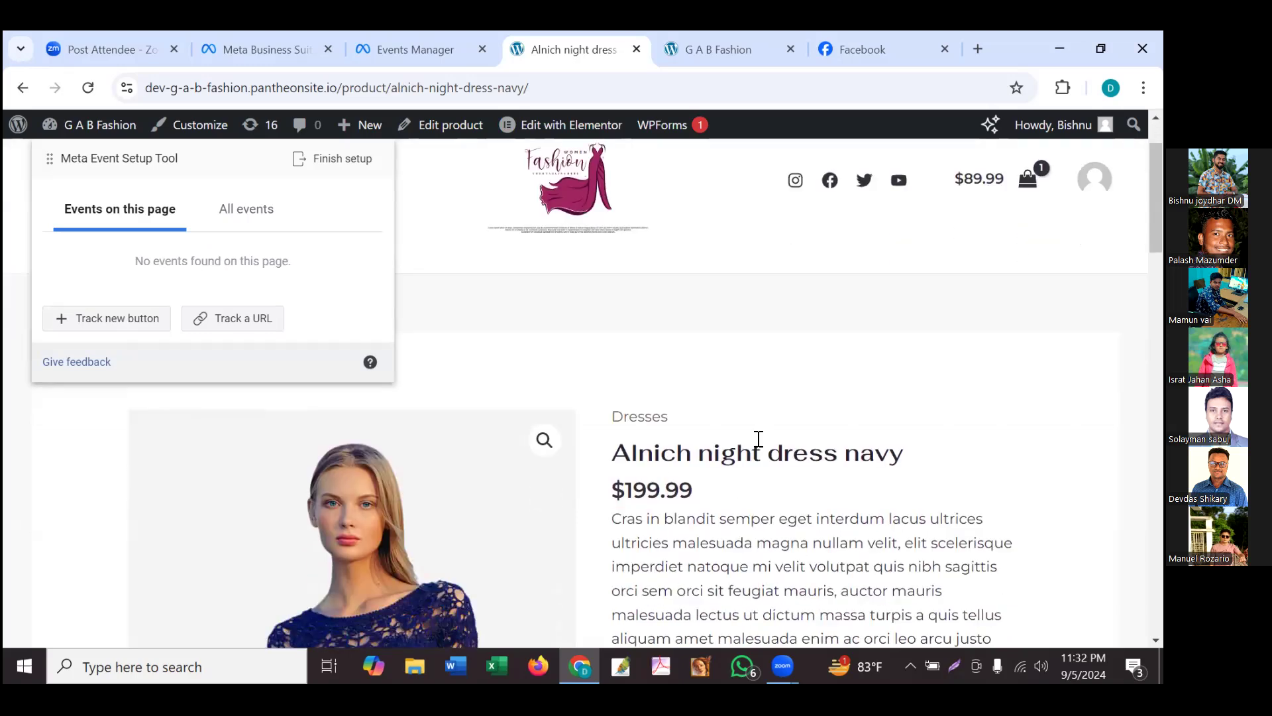
{"action": "scroll", "coordinate": [759, 439], "scroll_direction": "down", "scroll_amount": 2}
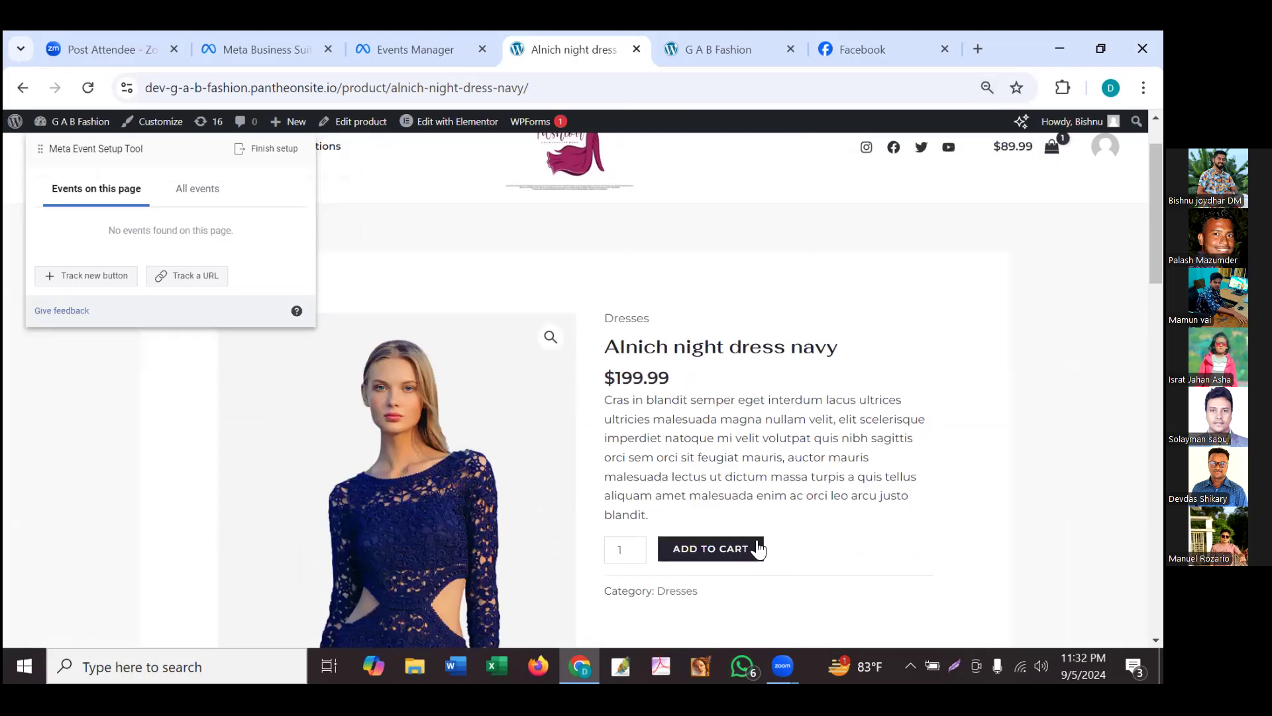
{"action": "left_click", "coordinate": [76, 275]}
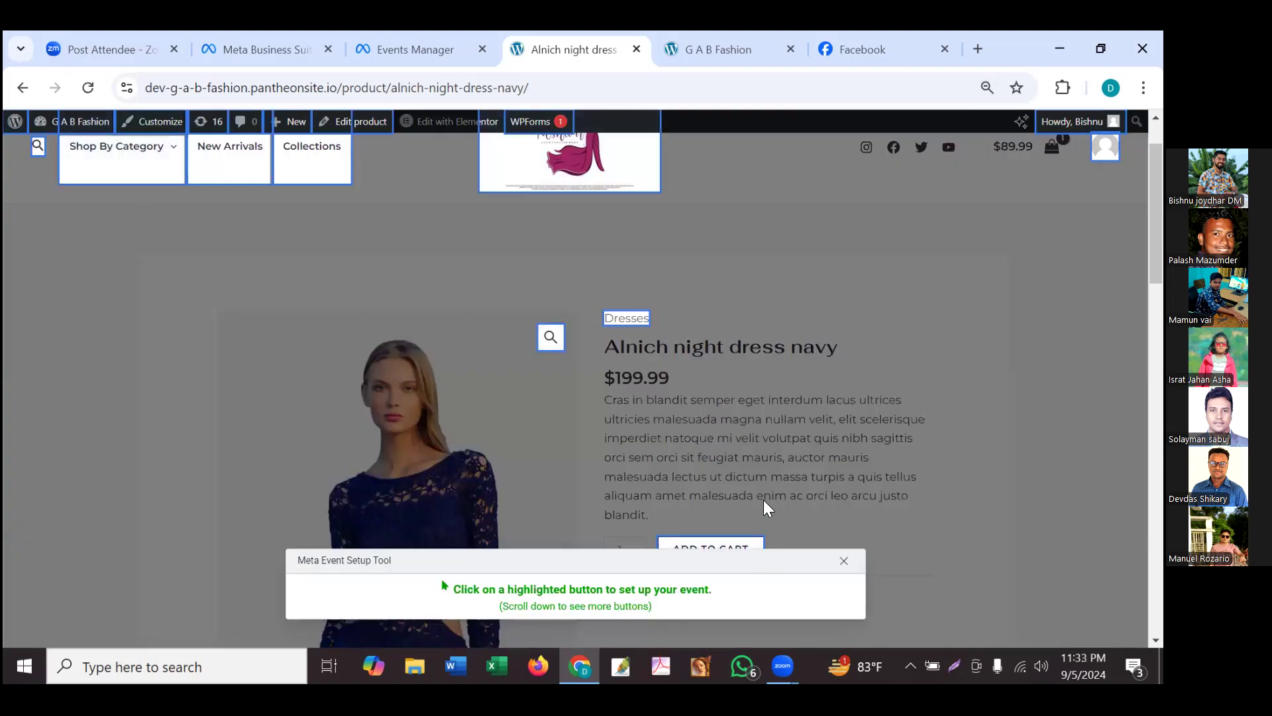
{"action": "scroll", "coordinate": [765, 493], "scroll_direction": "down", "scroll_amount": 2}
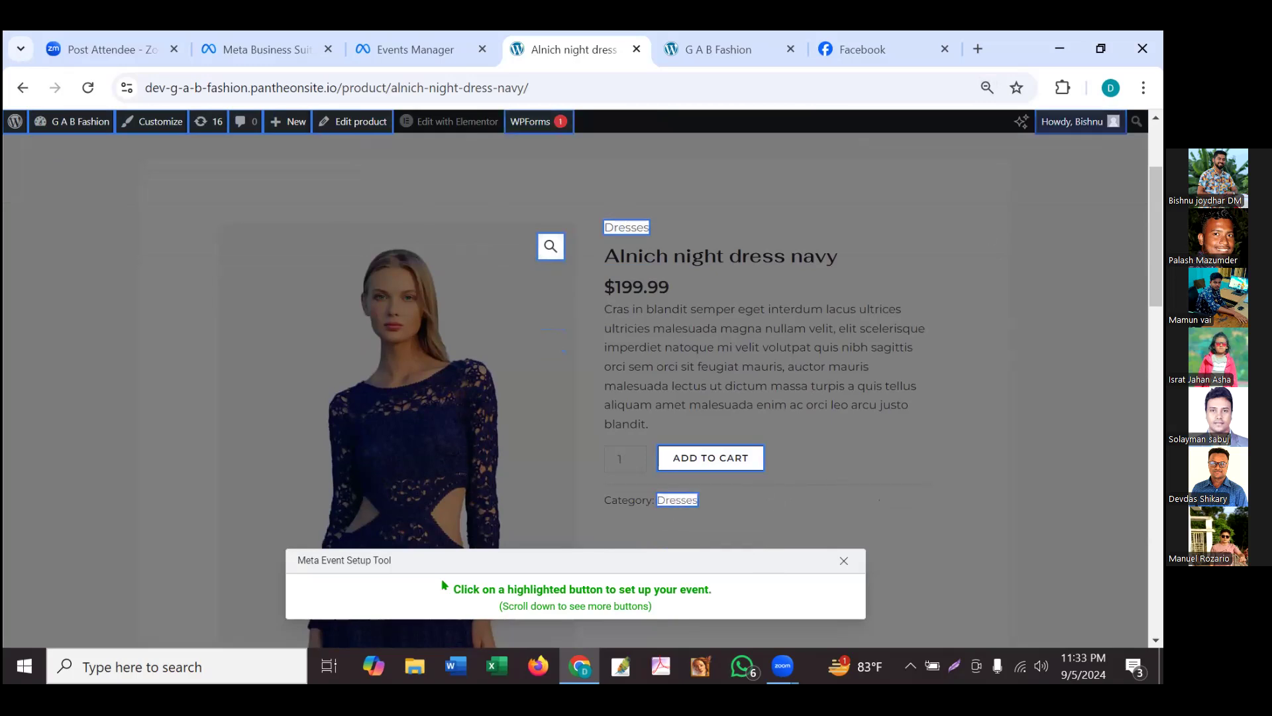
{"action": "left_click", "coordinate": [712, 457]}
{"action": "scroll", "coordinate": [714, 460], "scroll_direction": "down", "scroll_amount": 1}
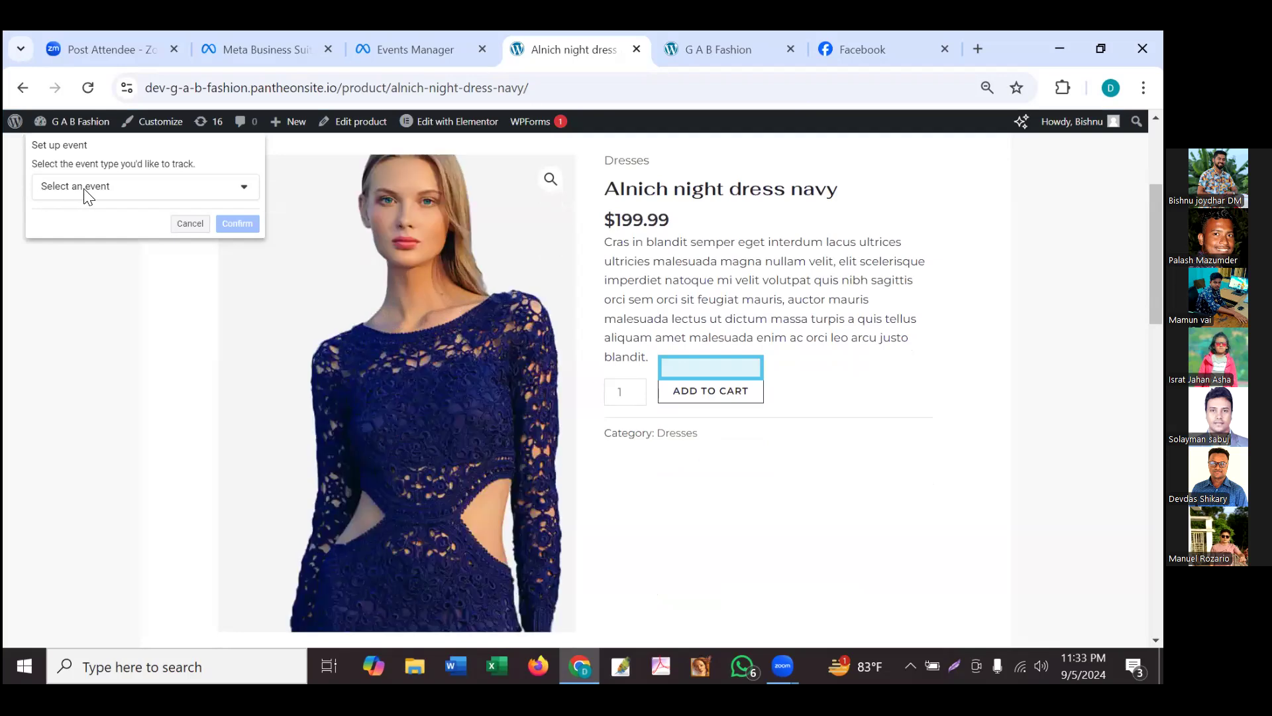
{"action": "left_click", "coordinate": [123, 189]}
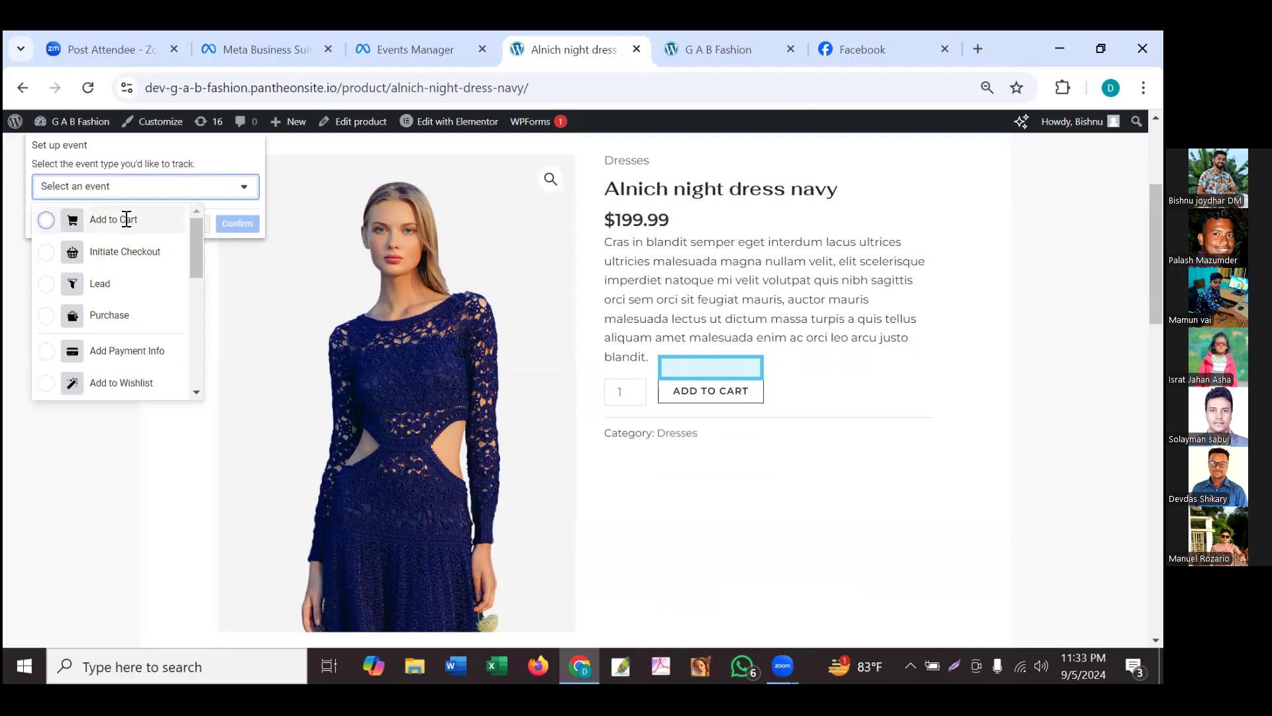
{"action": "left_click", "coordinate": [126, 220]}
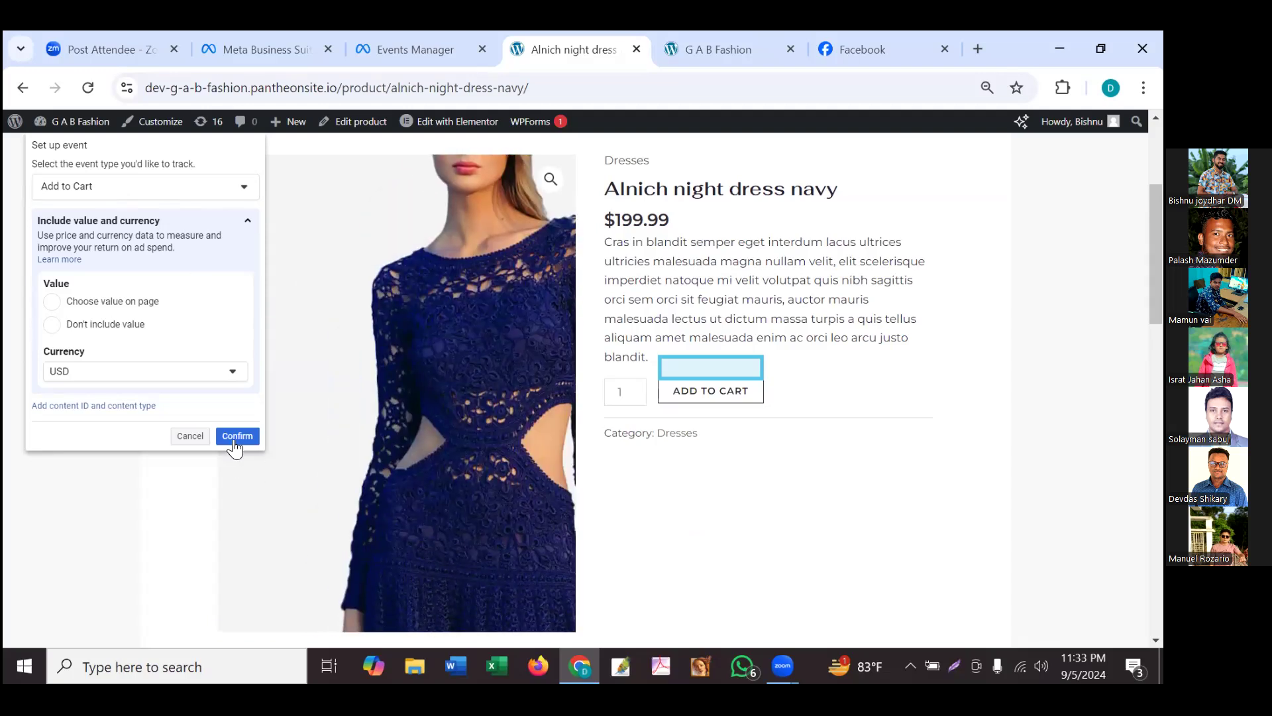
{"action": "left_click", "coordinate": [235, 437]}
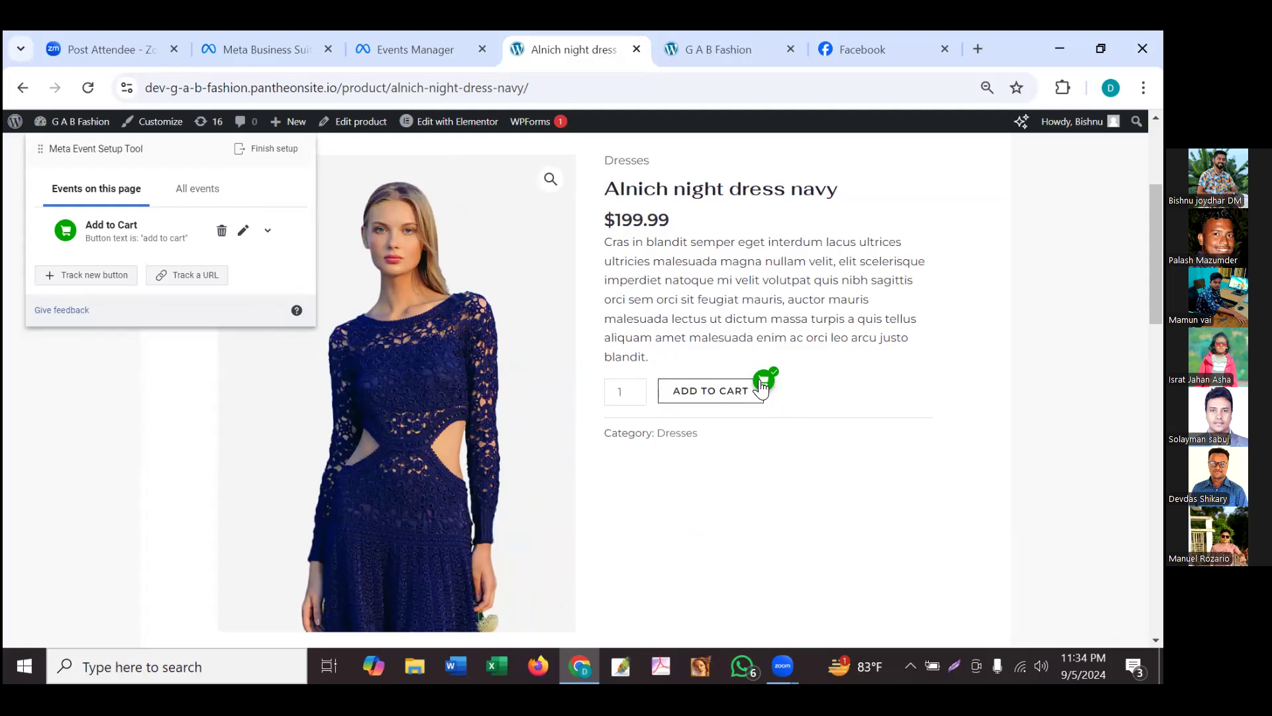
- Add the navy dress to the cart and track the View Cart button with the View Content event
{"action": "left_click", "coordinate": [684, 393]}
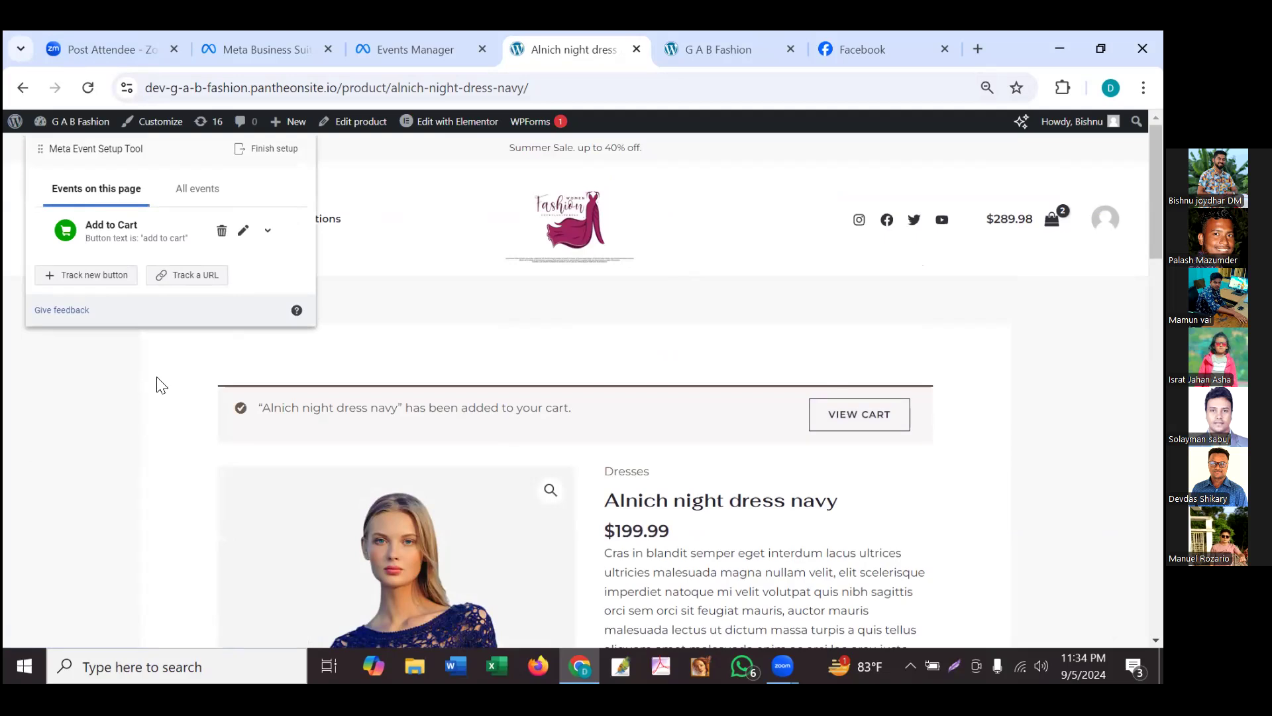
{"action": "left_click", "coordinate": [90, 283]}
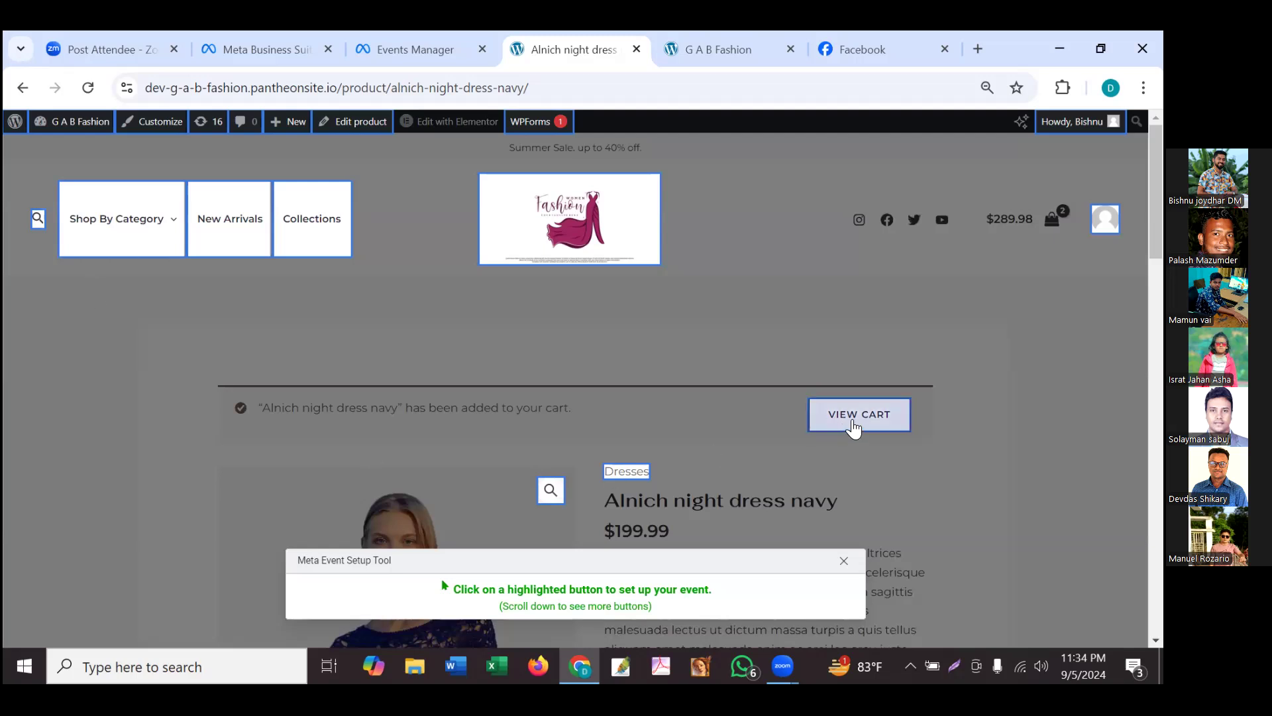
{"action": "left_click", "coordinate": [854, 424]}
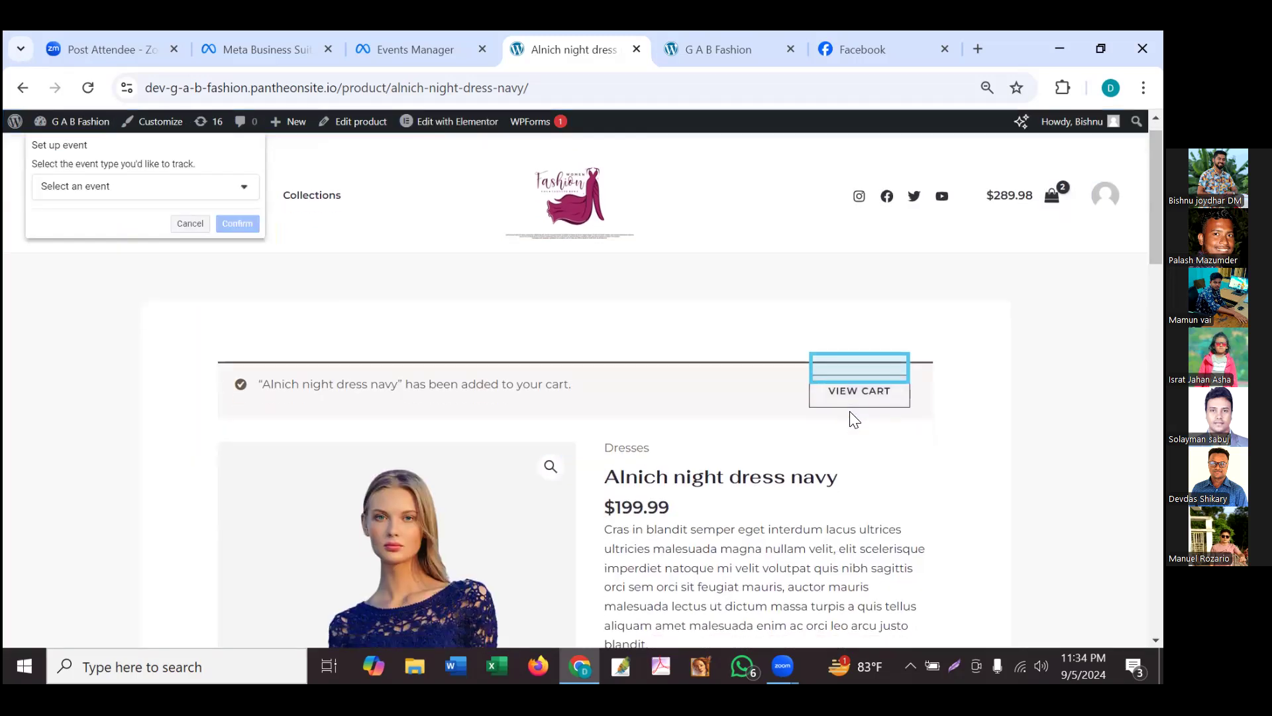
{"action": "left_click", "coordinate": [124, 190]}
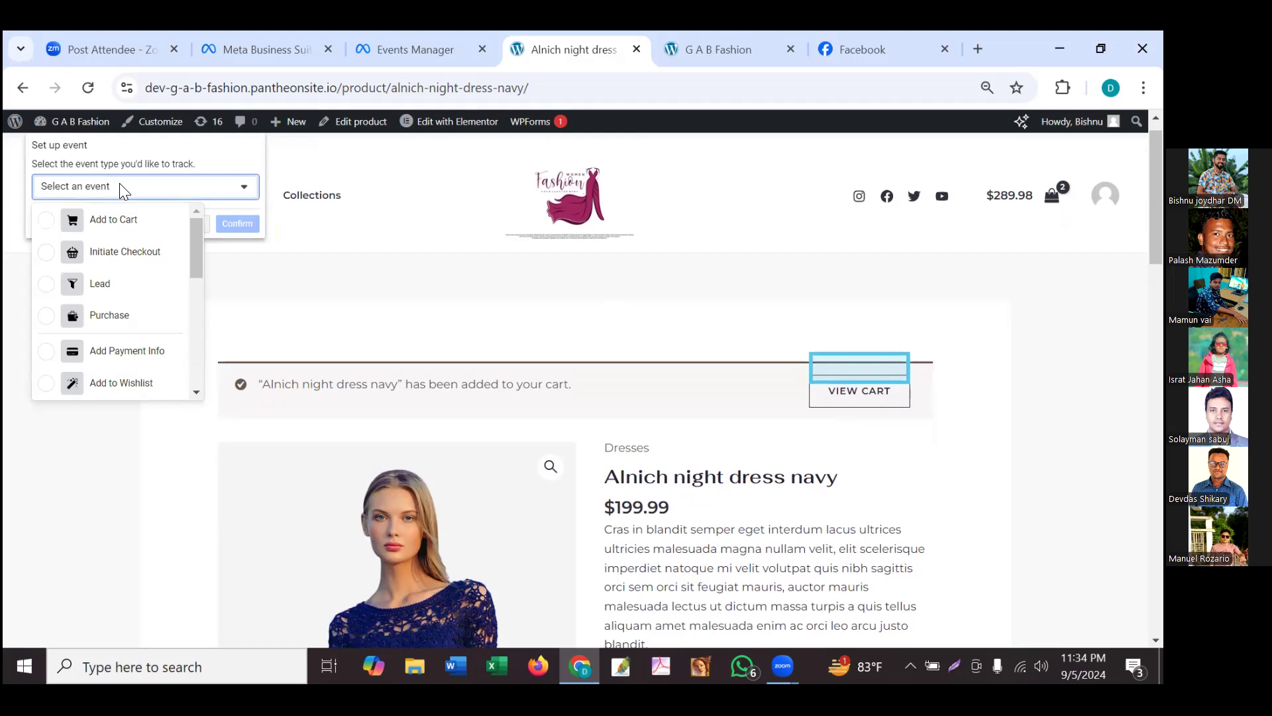
{"action": "scroll", "coordinate": [139, 294], "scroll_direction": "down", "scroll_amount": 1}
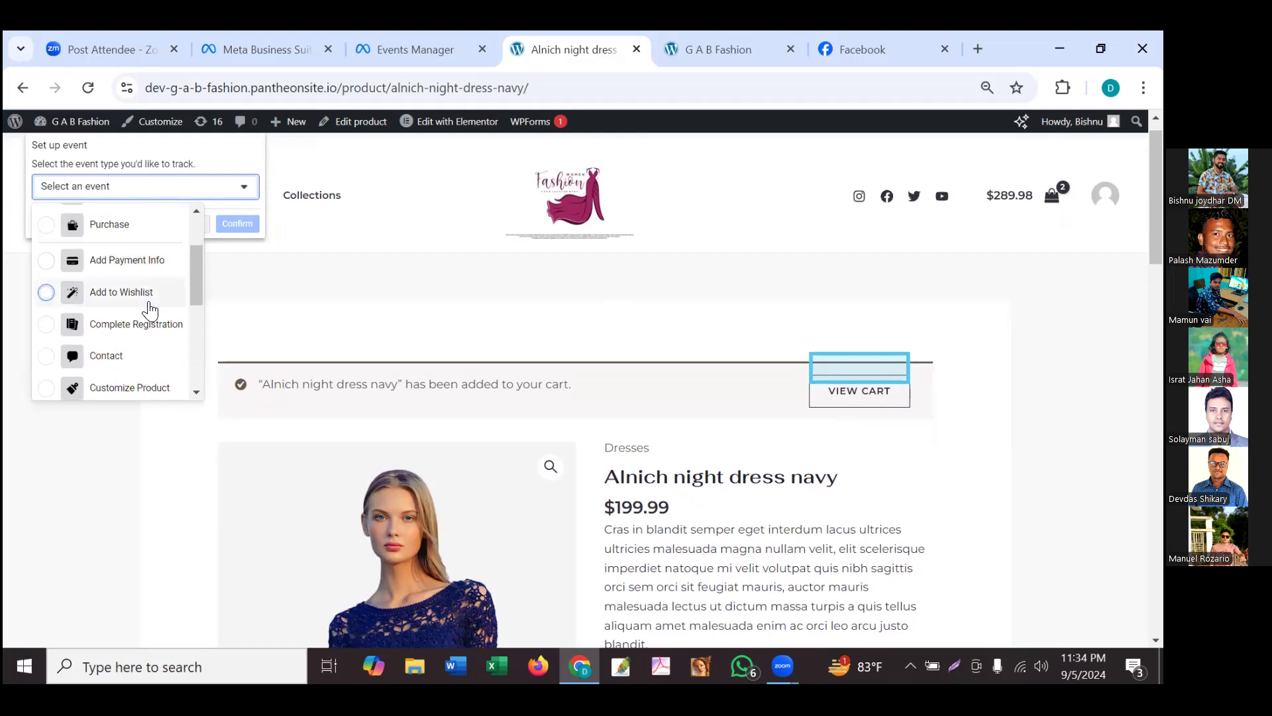
{"action": "scroll", "coordinate": [149, 309], "scroll_direction": "down", "scroll_amount": 1}
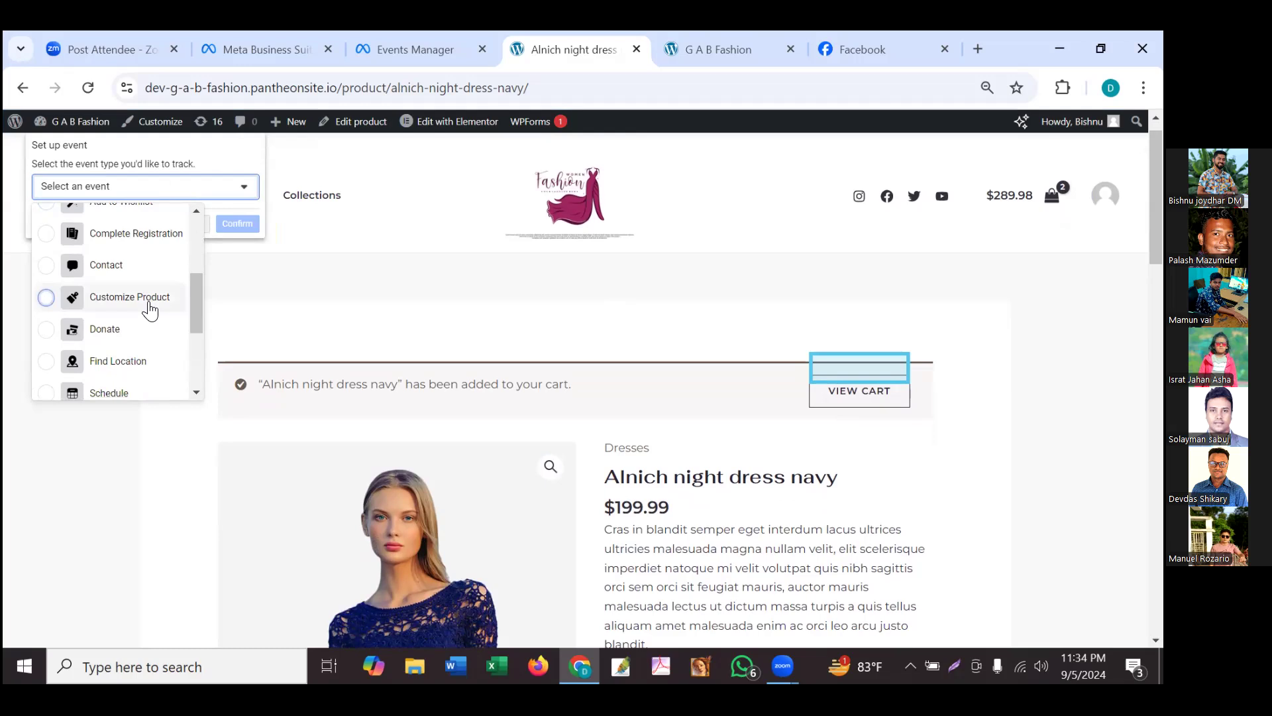
{"action": "scroll", "coordinate": [149, 308], "scroll_direction": "down", "scroll_amount": 1}
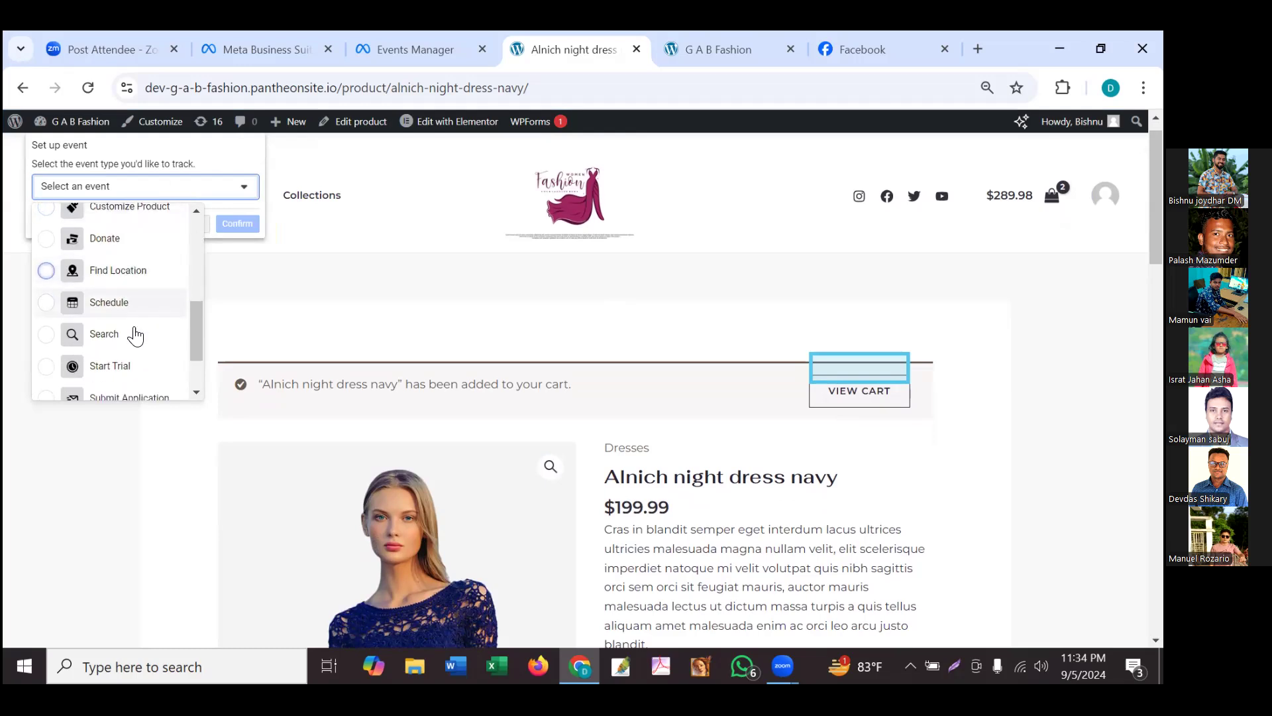
{"action": "scroll", "coordinate": [133, 335], "scroll_direction": "down", "scroll_amount": 1}
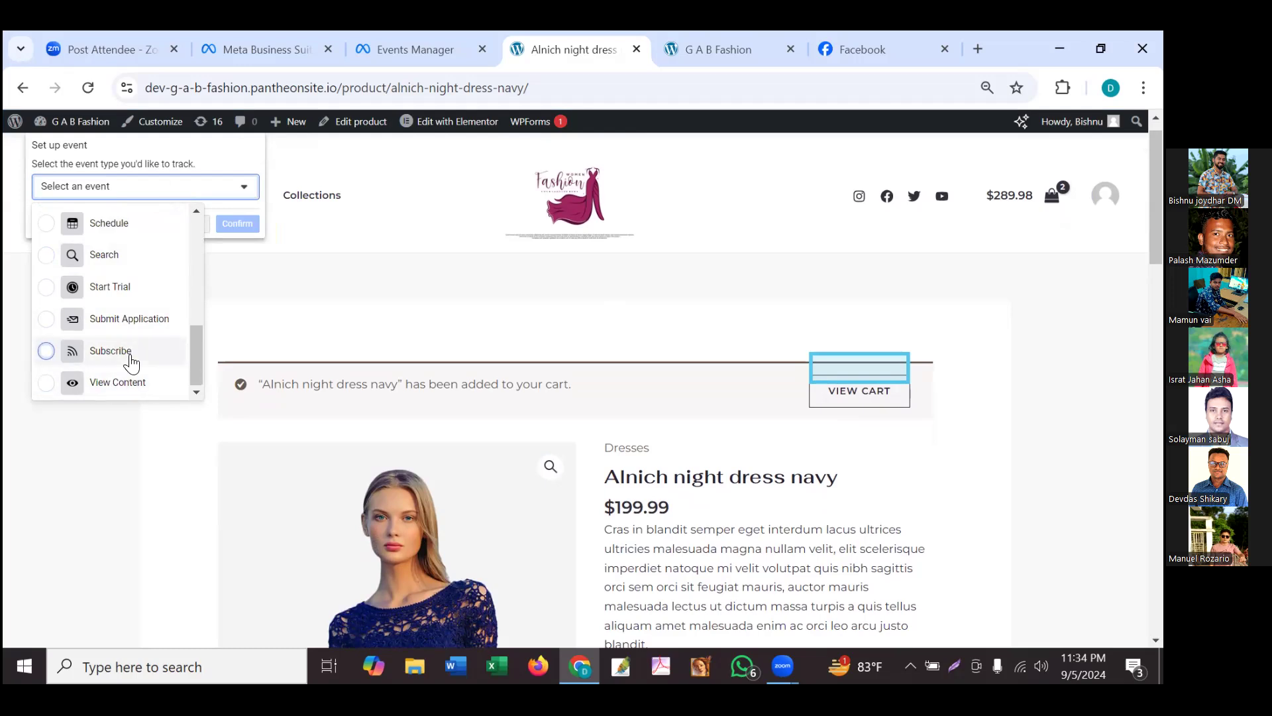
{"action": "scroll", "coordinate": [130, 363], "scroll_direction": "up", "scroll_amount": 1}
{"action": "scroll", "coordinate": [130, 364], "scroll_direction": "up", "scroll_amount": 3}
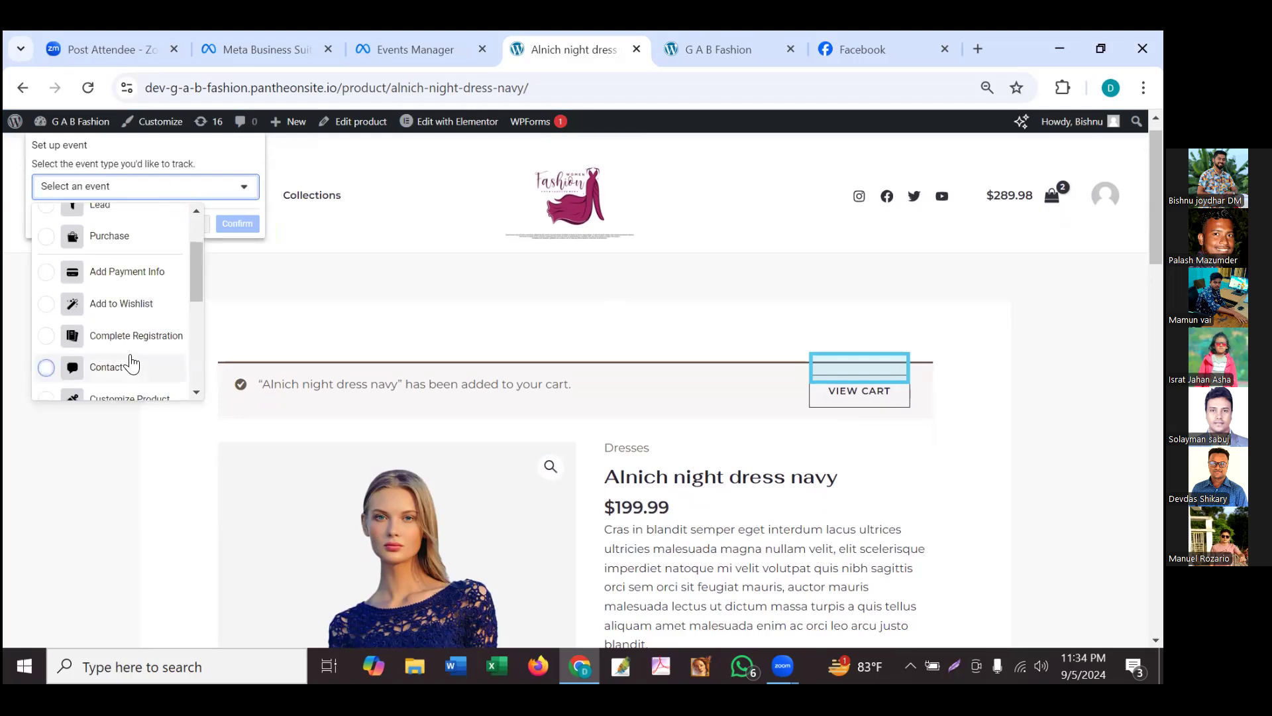
{"action": "scroll", "coordinate": [130, 363], "scroll_direction": "up", "scroll_amount": 1}
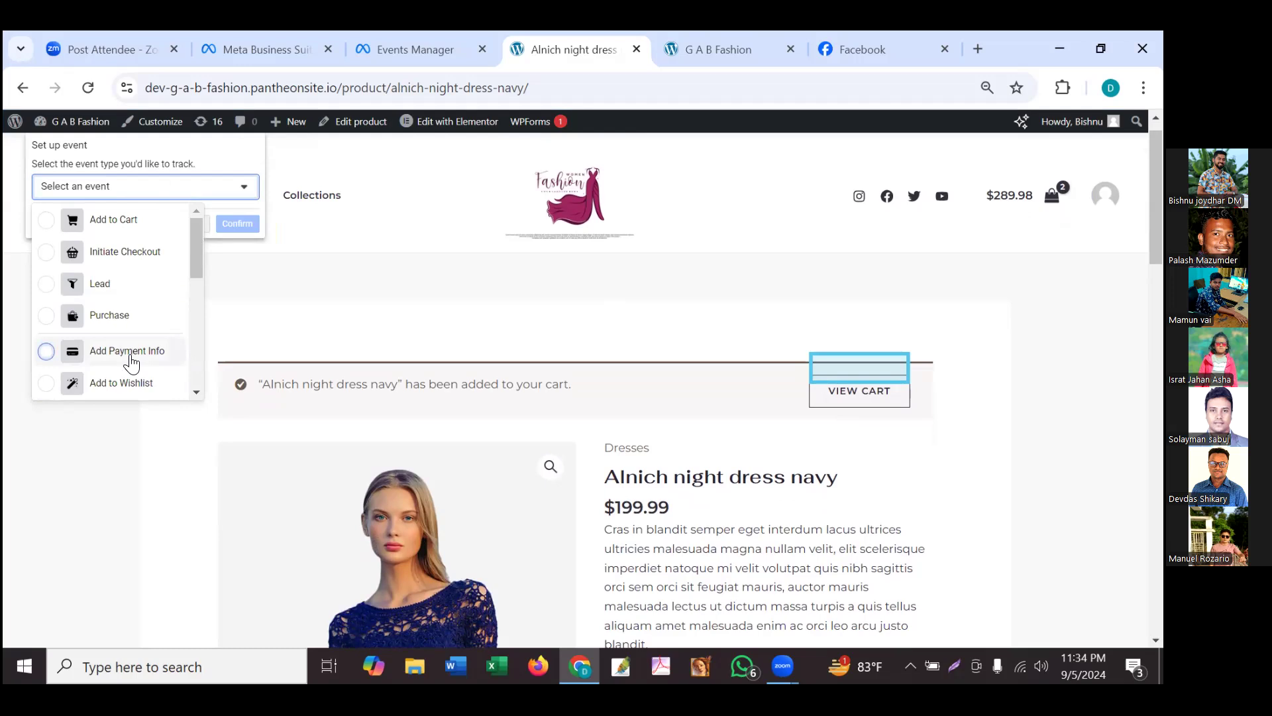
{"action": "scroll", "coordinate": [128, 283], "scroll_direction": "up", "scroll_amount": 1}
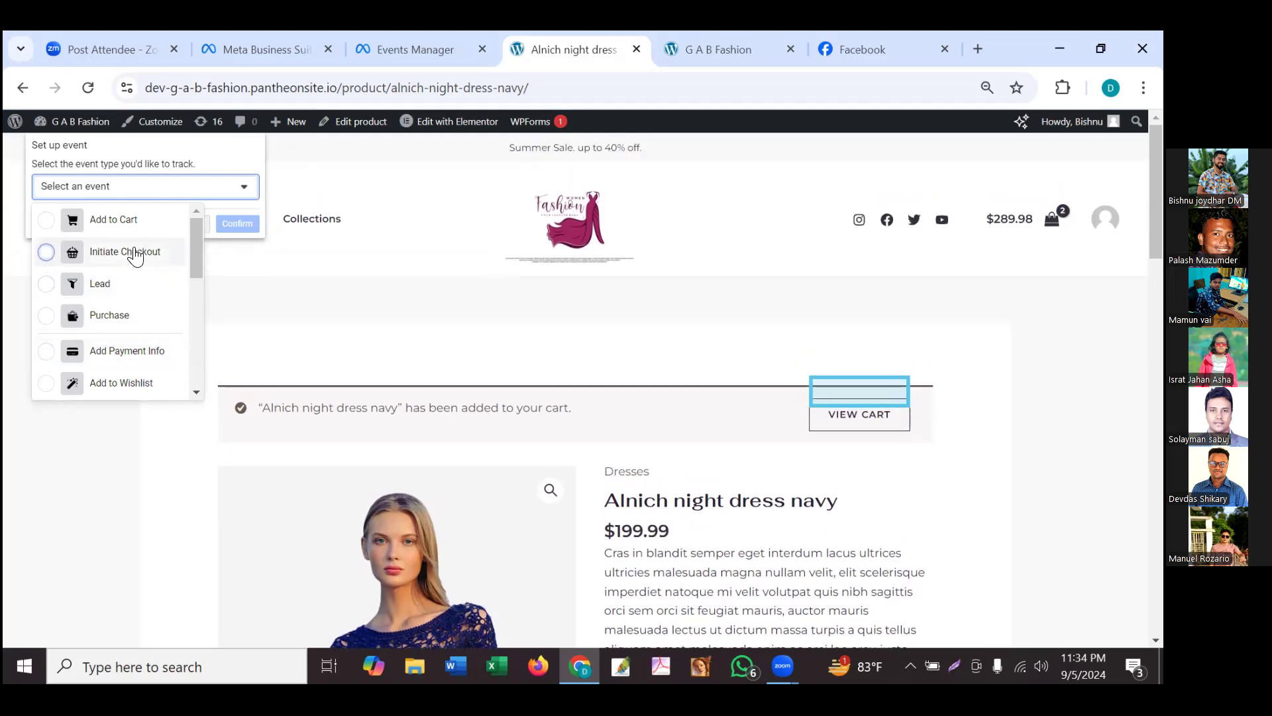
{"action": "scroll", "coordinate": [171, 346], "scroll_direction": "down", "scroll_amount": 8}
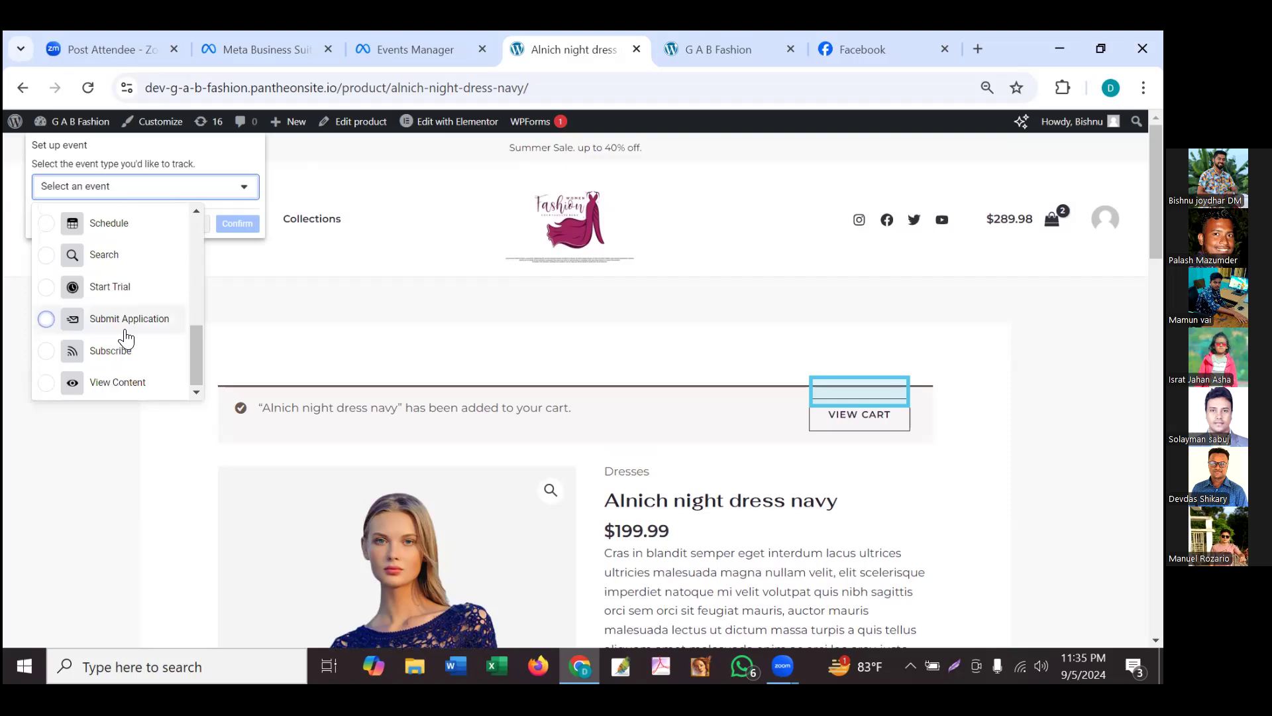
{"action": "scroll", "coordinate": [126, 339], "scroll_direction": "down", "scroll_amount": 1}
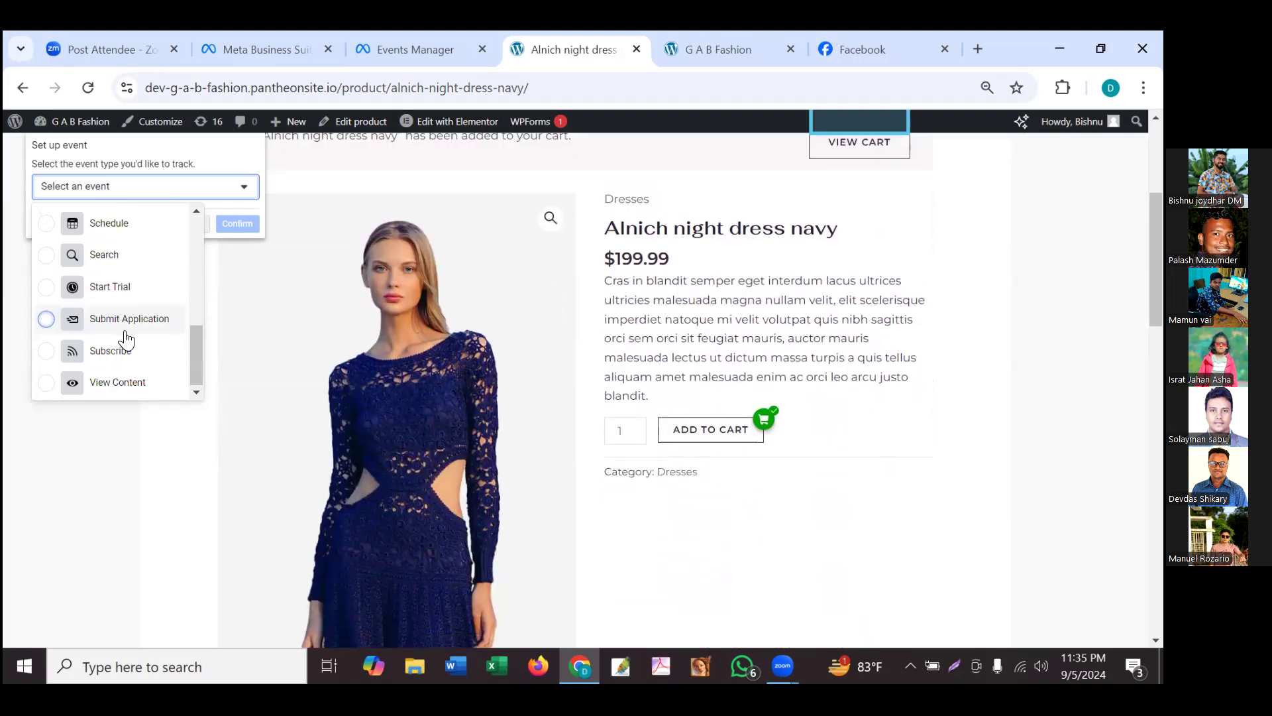
{"action": "left_click", "coordinate": [140, 383]}
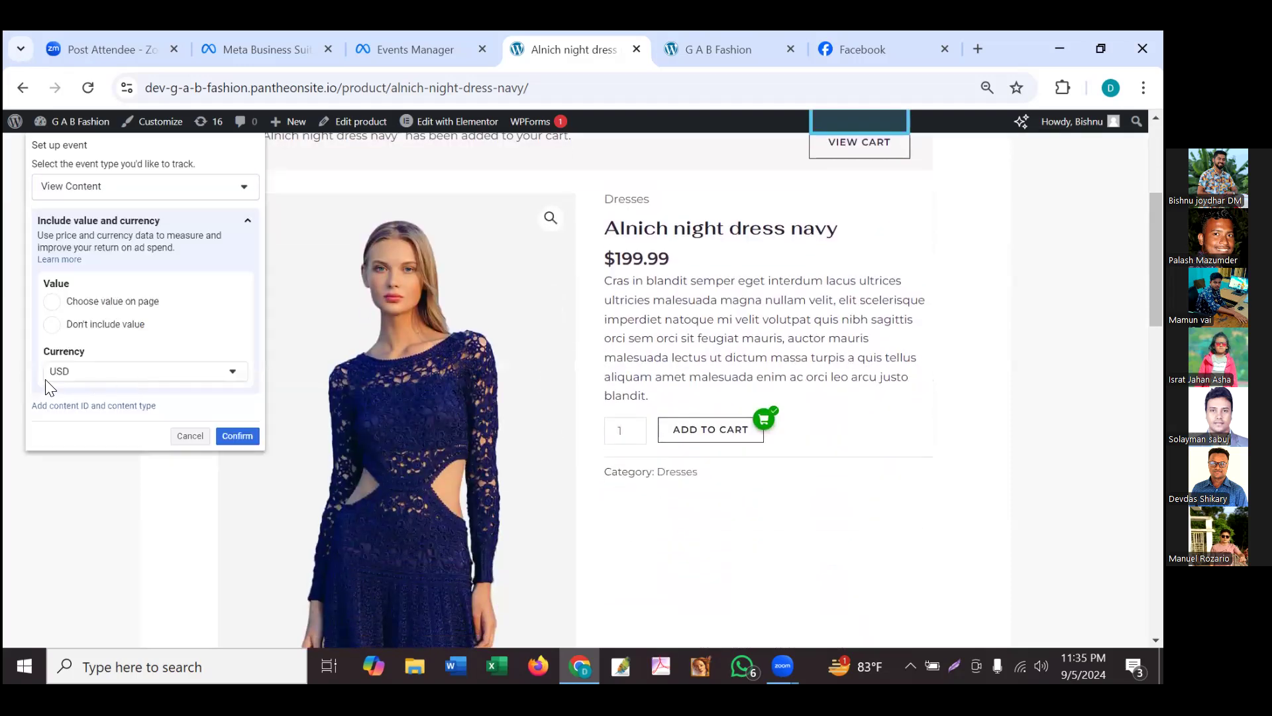
{"action": "left_click", "coordinate": [229, 434]}
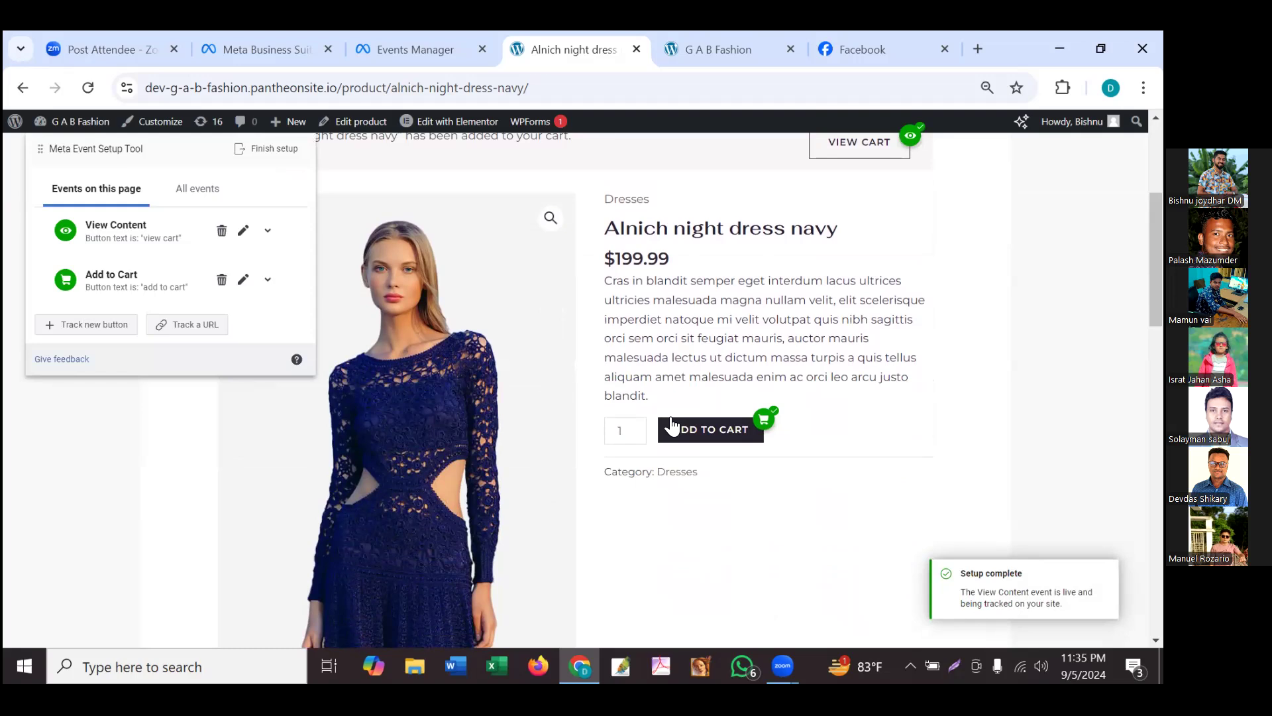
- Finish the event setup with the Add to Cart and View Content events and skip the feedback survey
{"action": "left_click", "coordinate": [270, 163]}
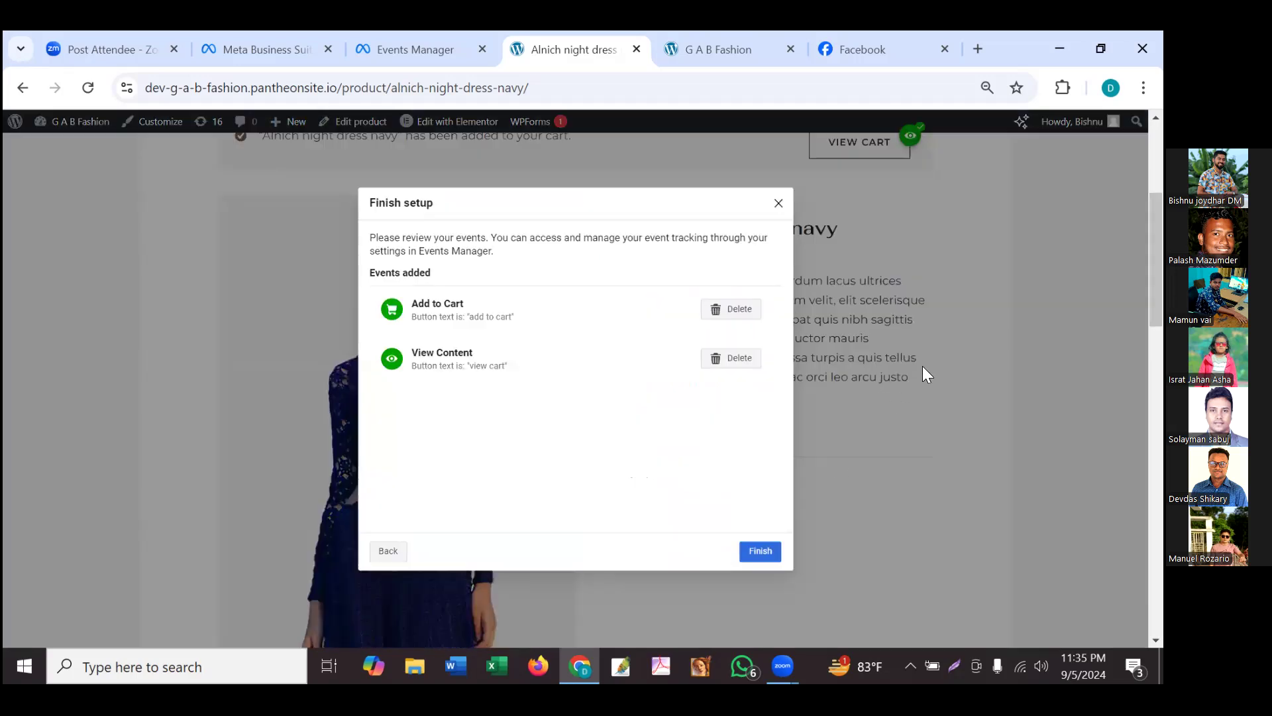
{"action": "left_click", "coordinate": [761, 552]}
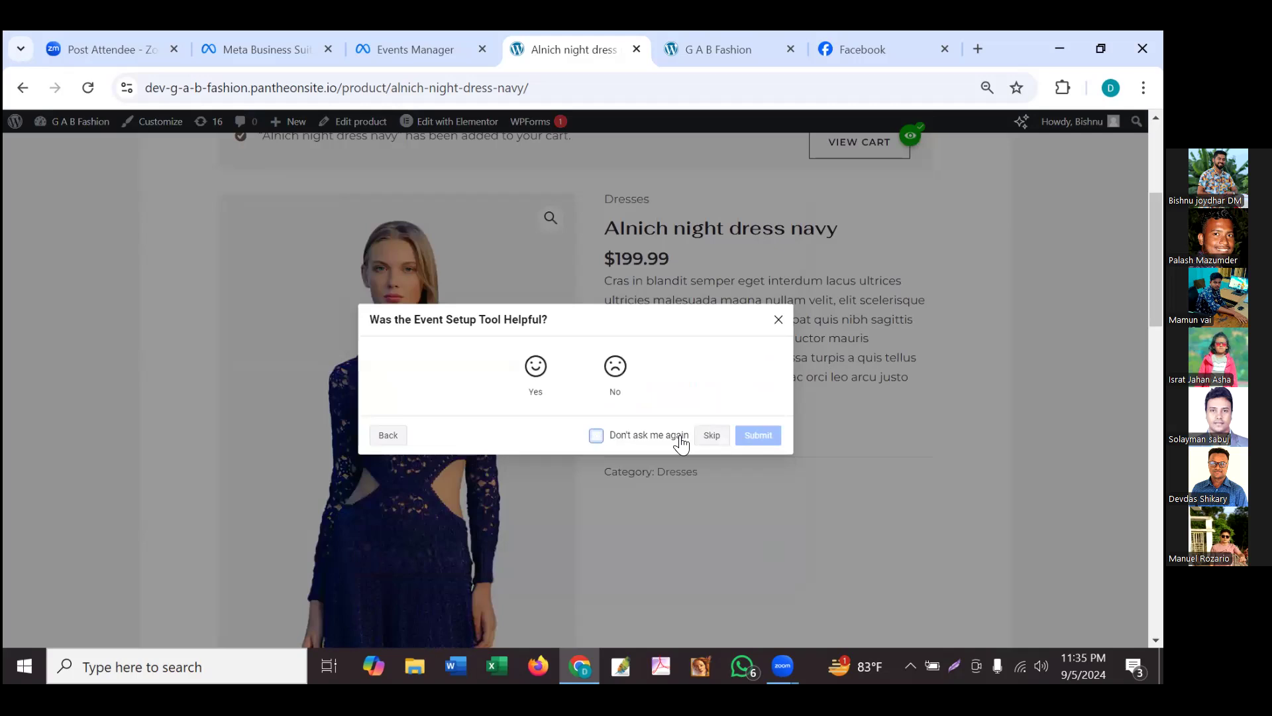
{"action": "left_click", "coordinate": [712, 438]}
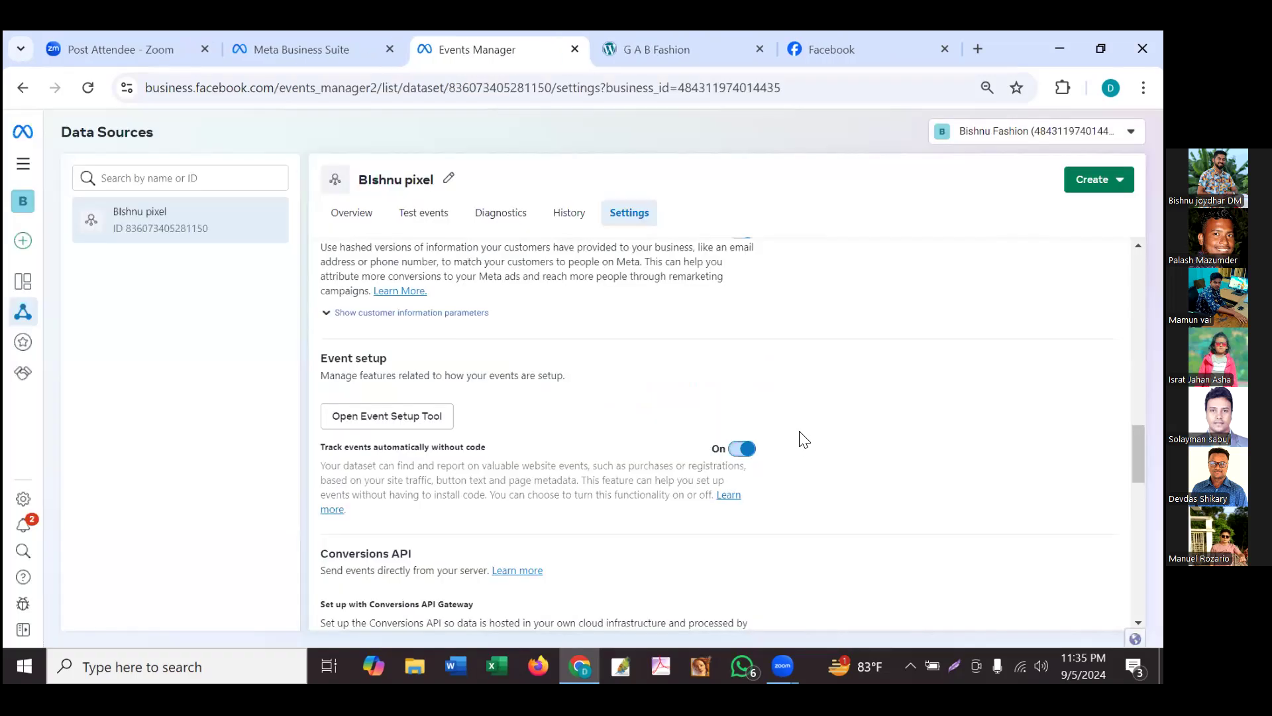
- Browse the store's home page and view the Alnich night dress navy and Eterna long dress black product pages
{"action": "left_click", "coordinate": [679, 50]}
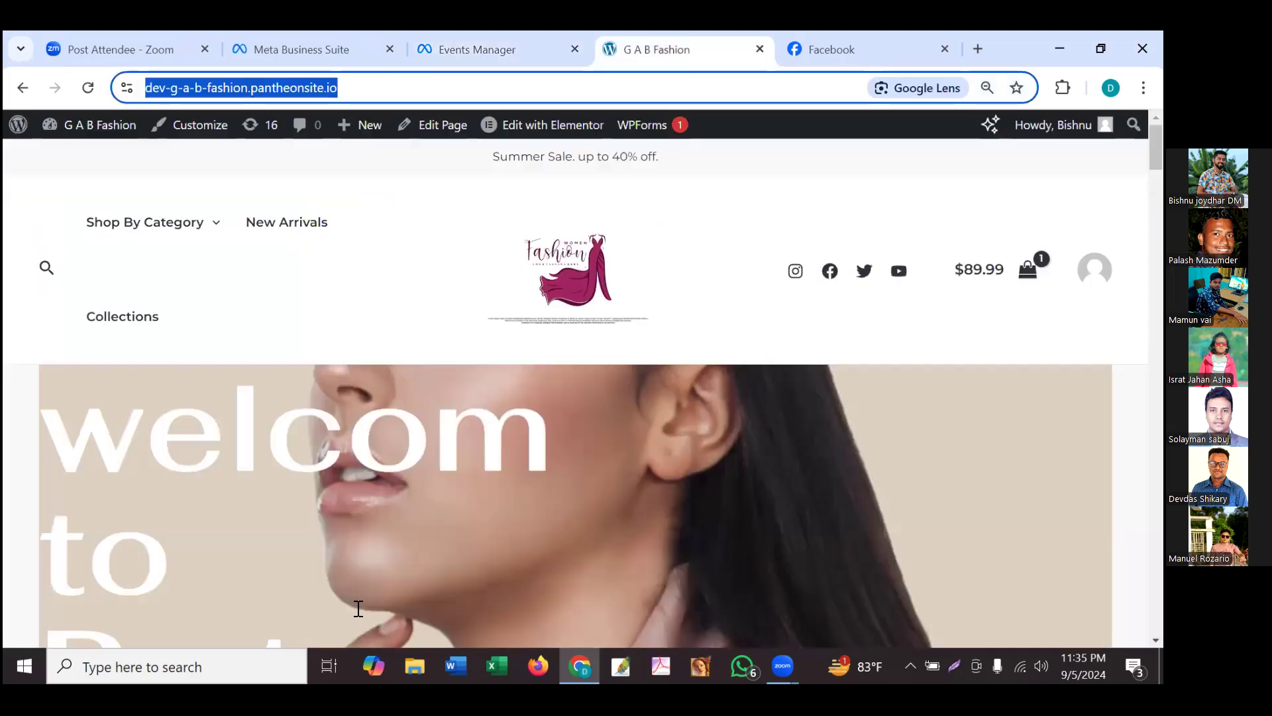
{"action": "scroll", "coordinate": [639, 464], "scroll_direction": "down", "scroll_amount": 5}
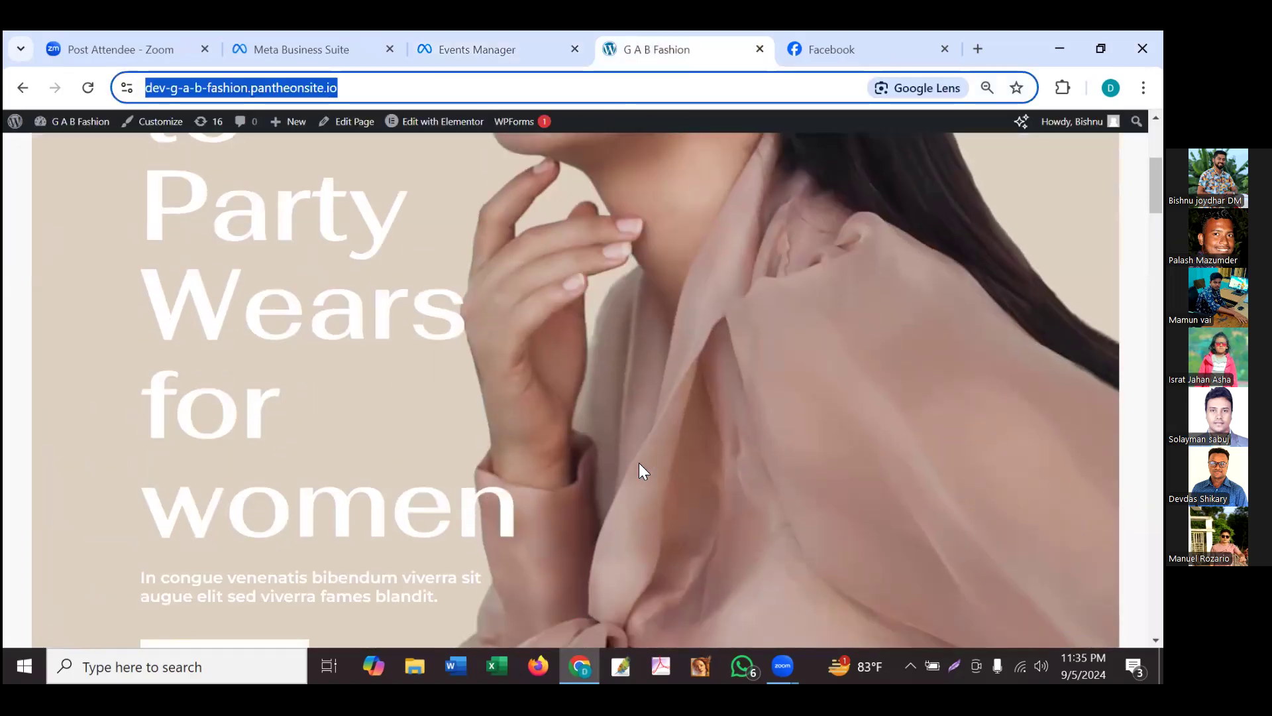
{"action": "scroll", "coordinate": [638, 463], "scroll_direction": "down", "scroll_amount": 10}
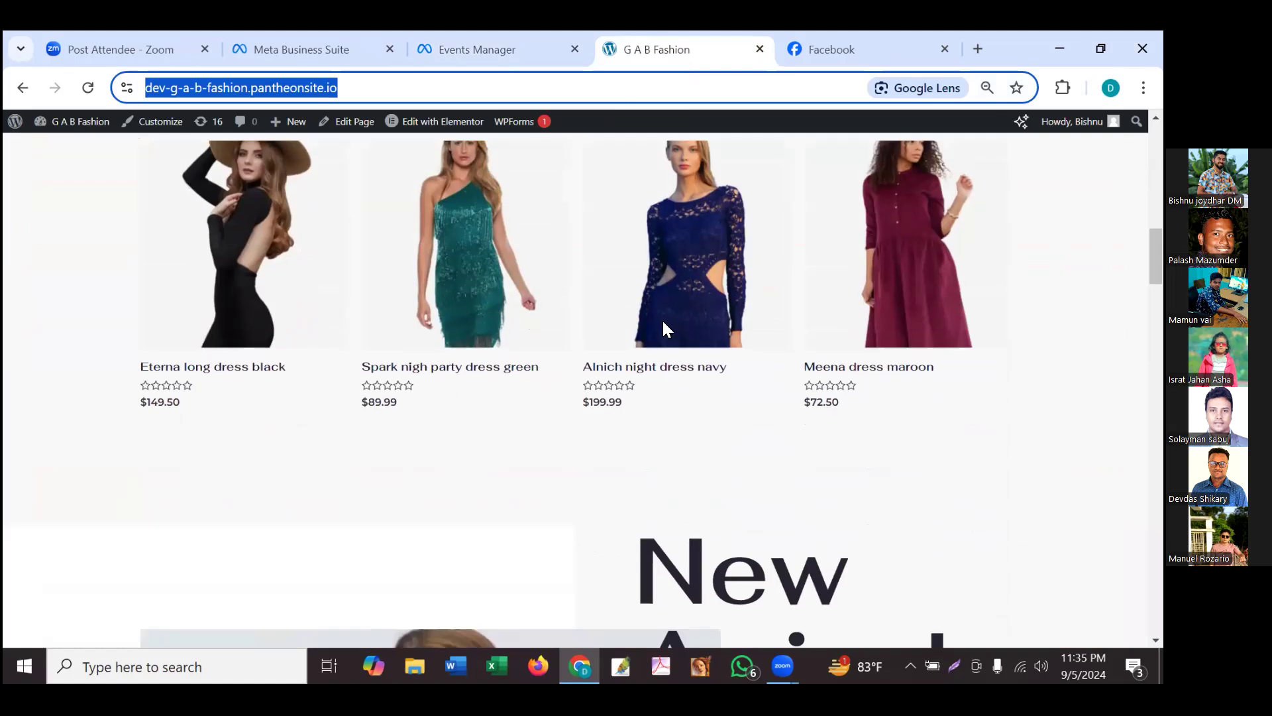
{"action": "scroll", "coordinate": [666, 326], "scroll_direction": "down", "scroll_amount": 1}
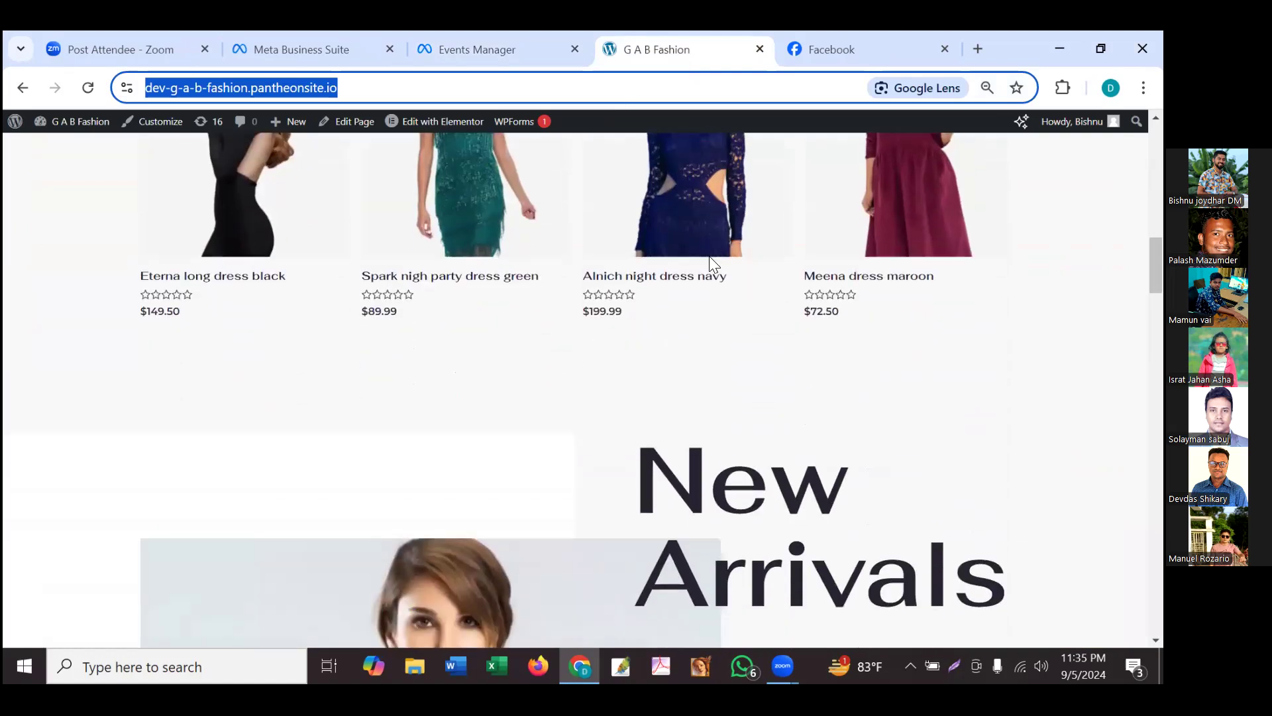
{"action": "left_click", "coordinate": [675, 179]}
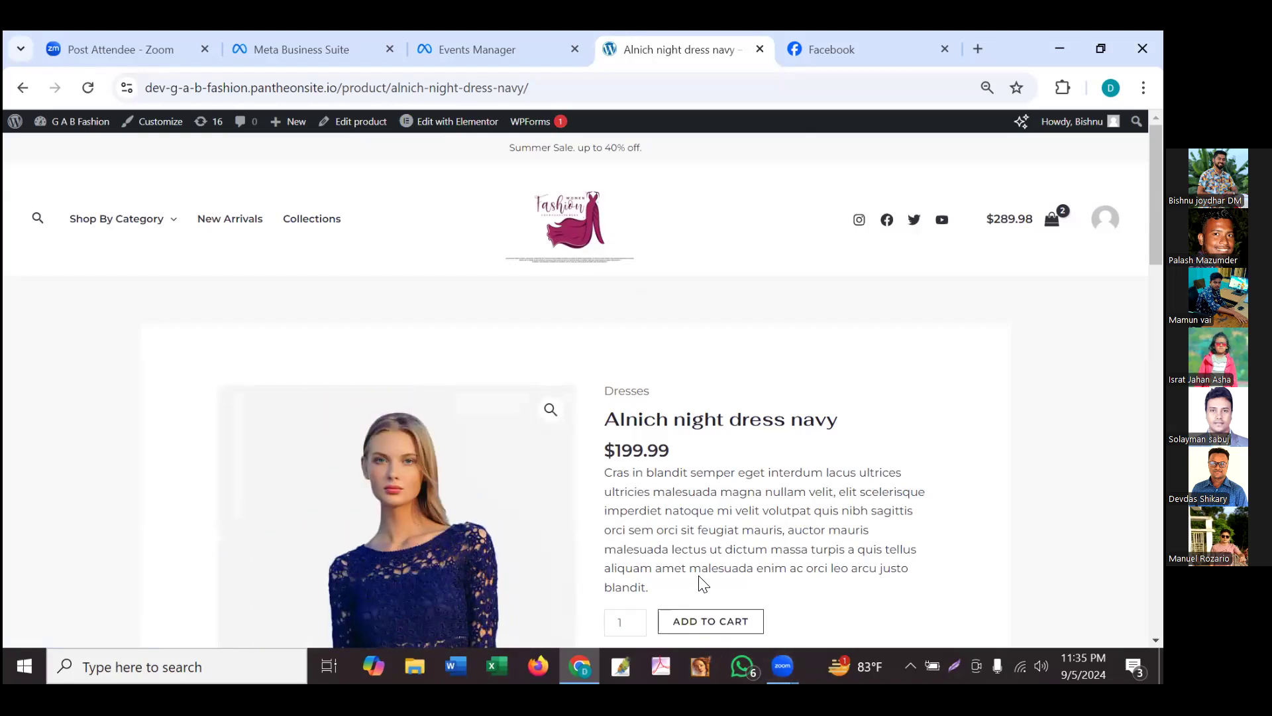
{"action": "left_click", "coordinate": [20, 90]}
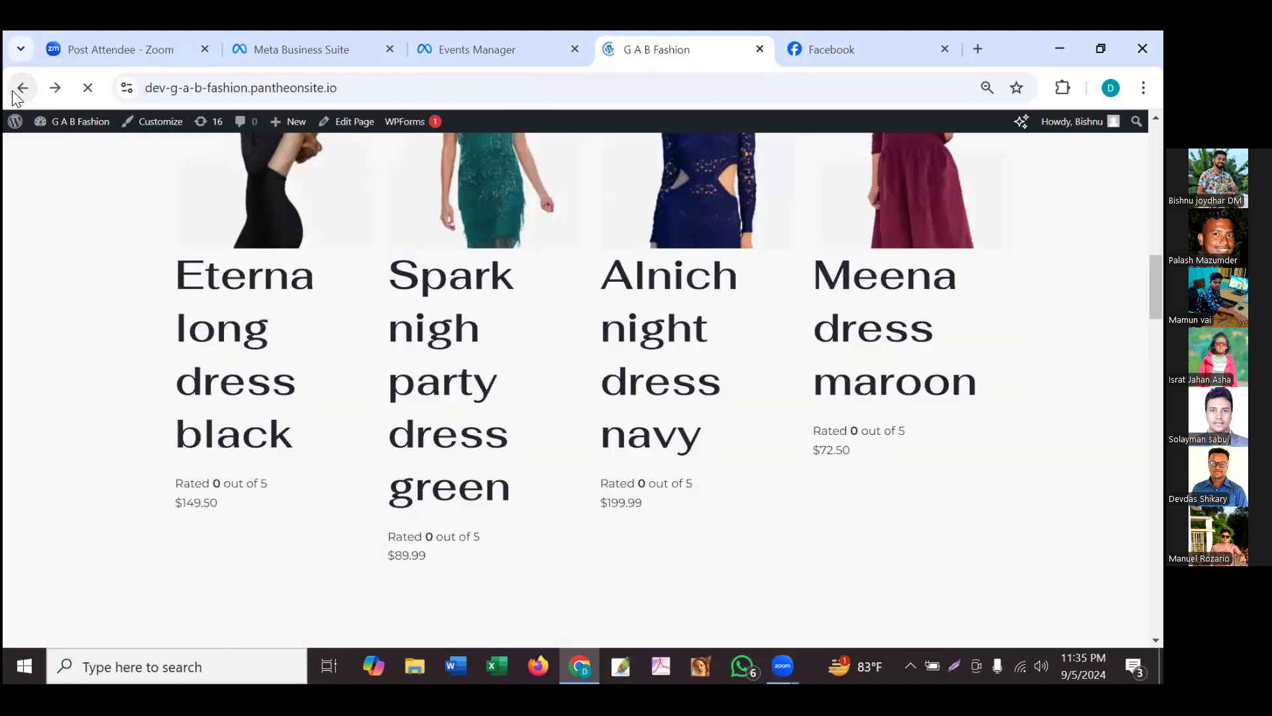
{"action": "left_click", "coordinate": [224, 204]}
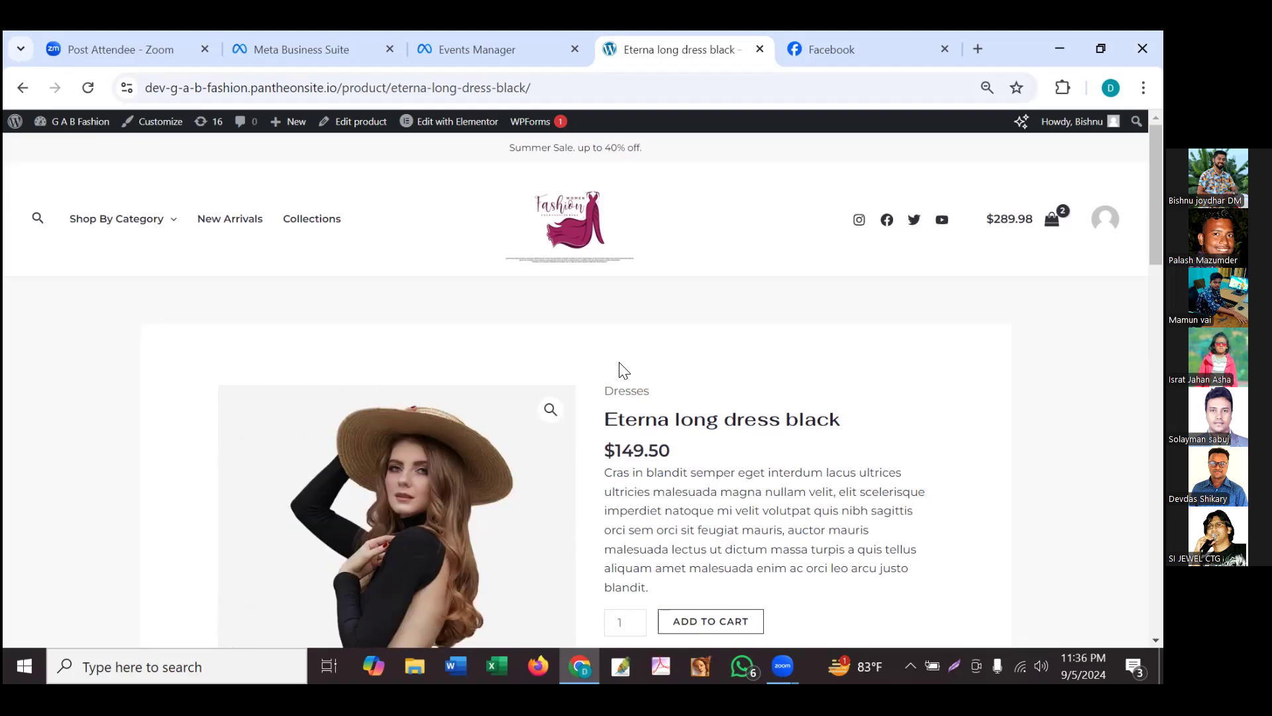
{"action": "mouse_move", "coordinate": [499, 46]}
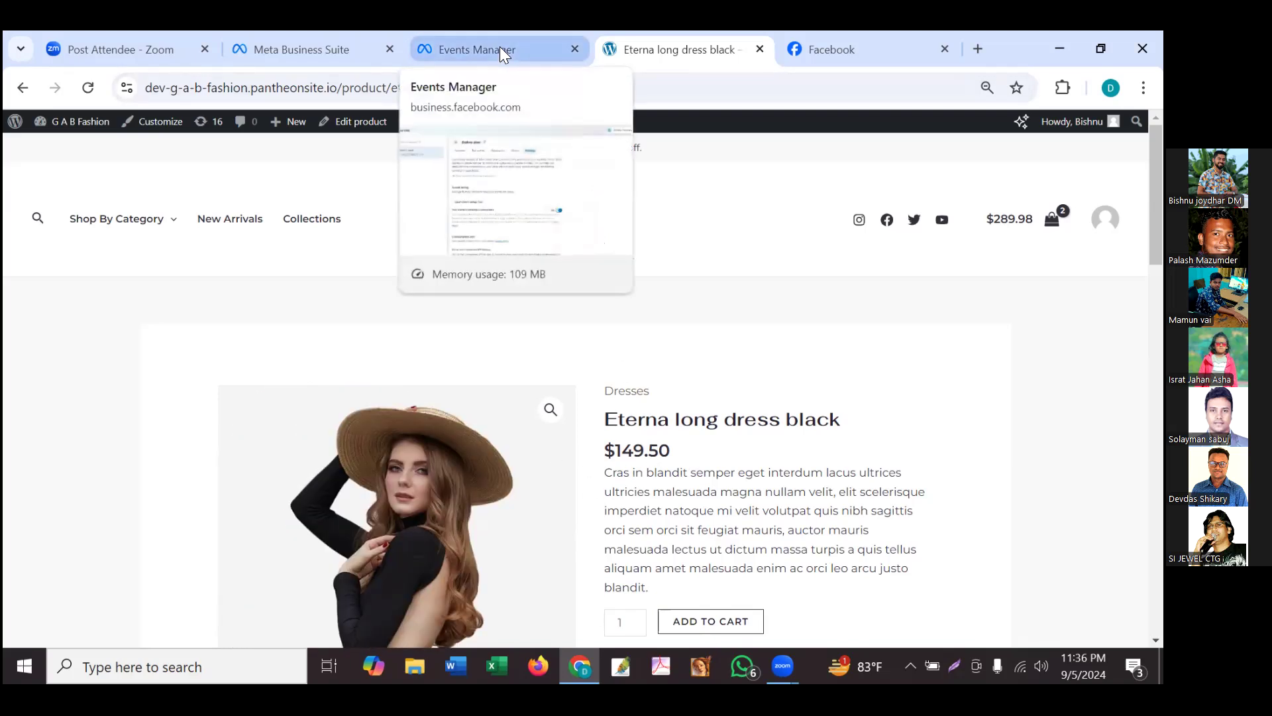
{"action": "left_click", "coordinate": [500, 46]}
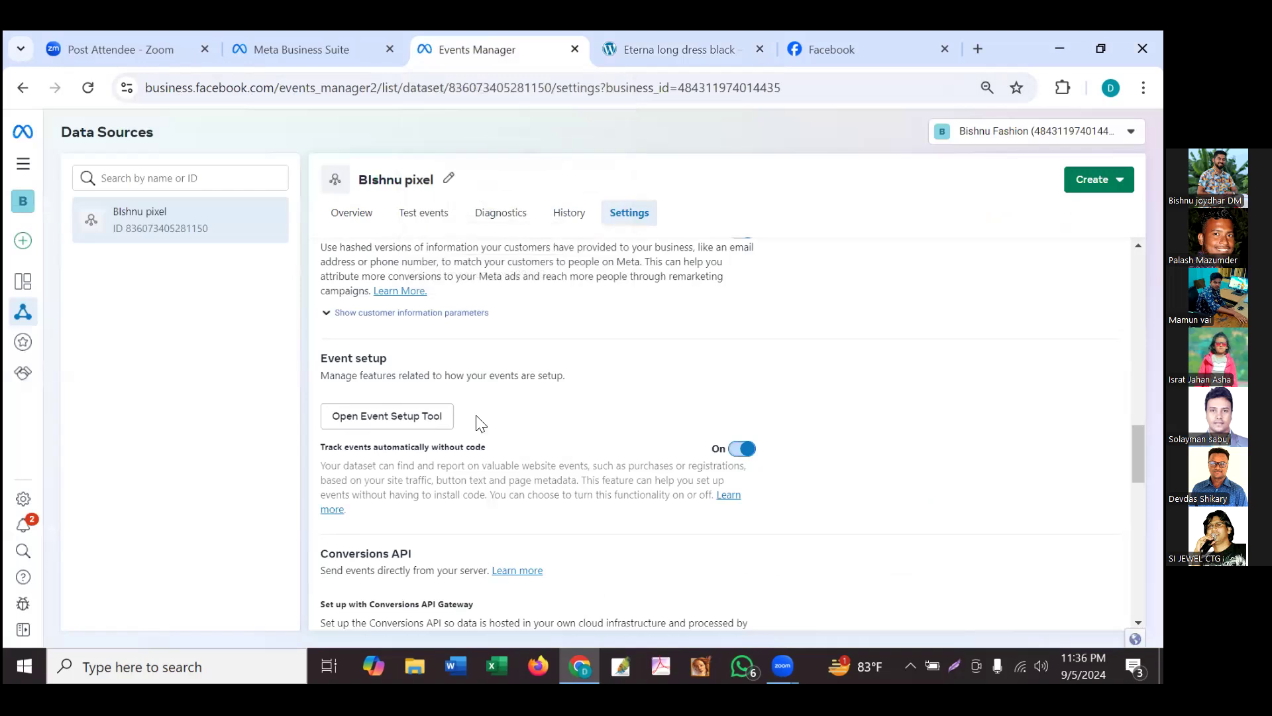
{"action": "left_click", "coordinate": [376, 422]}
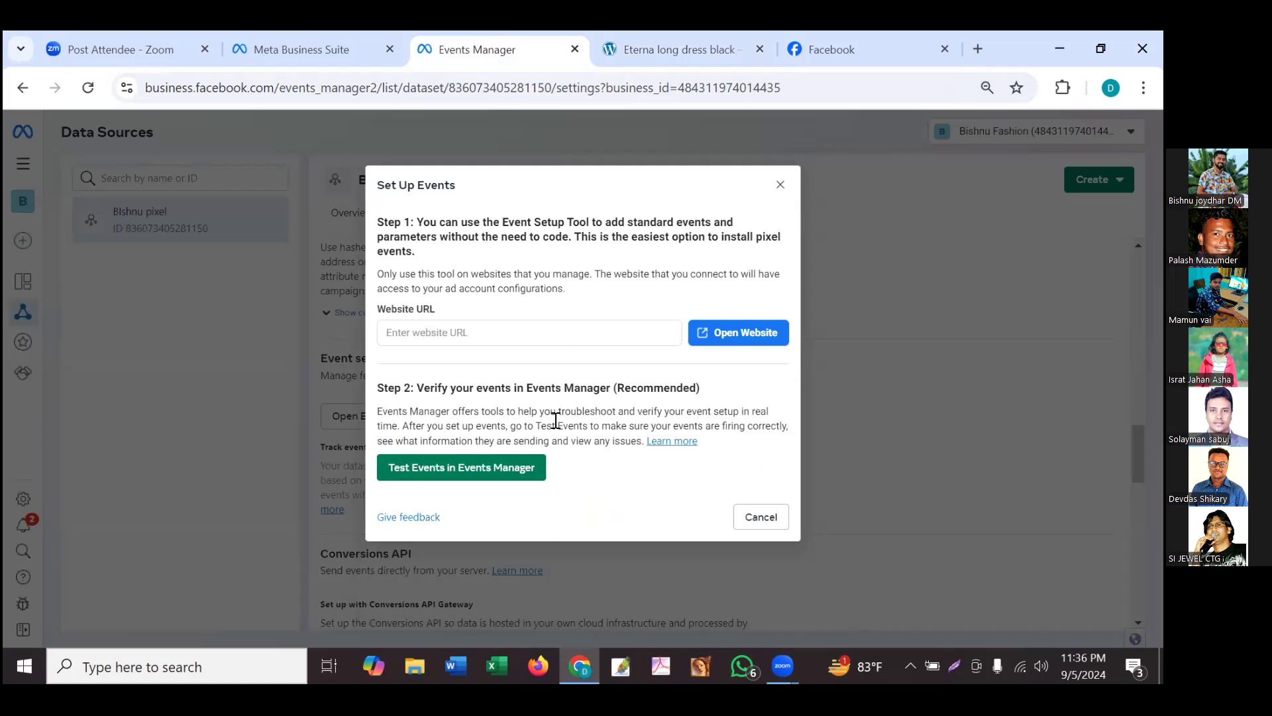
{"action": "left_click", "coordinate": [545, 328]}
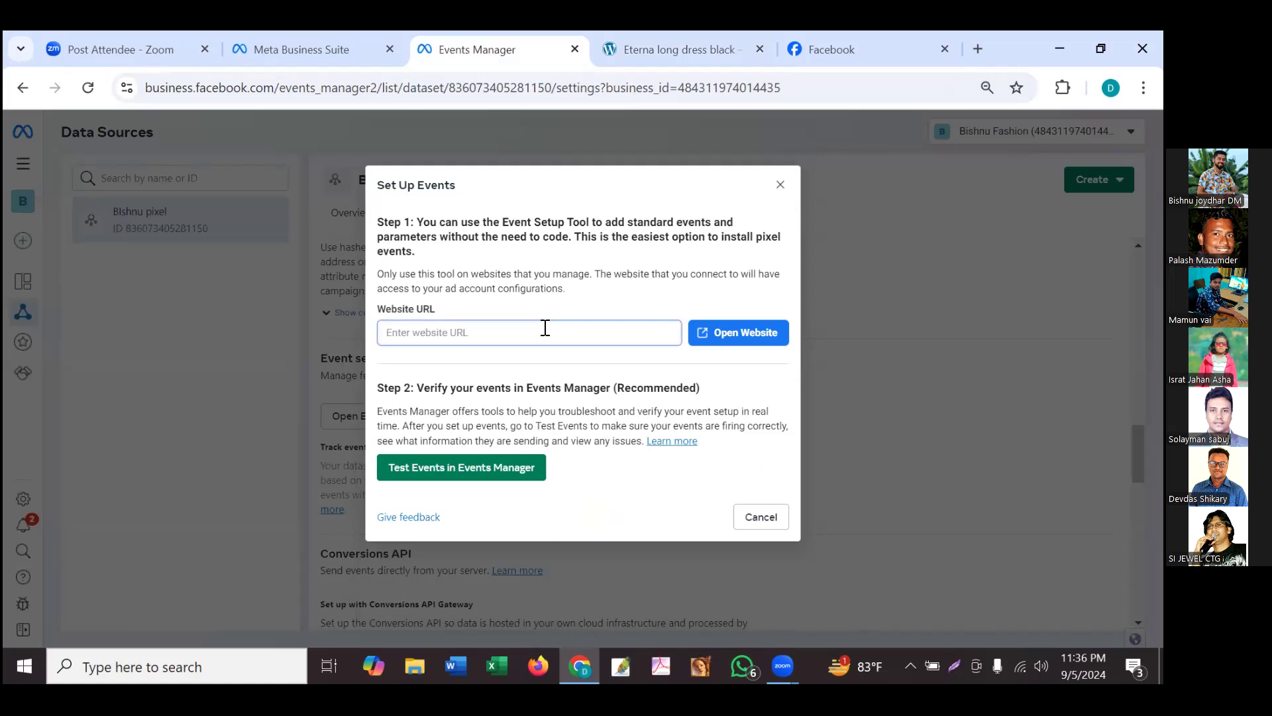
{"action": "type", "text": "https://dev-g-a-b-fashion.pantheonsite.io/"}
{"action": "left_click", "coordinate": [747, 334]}
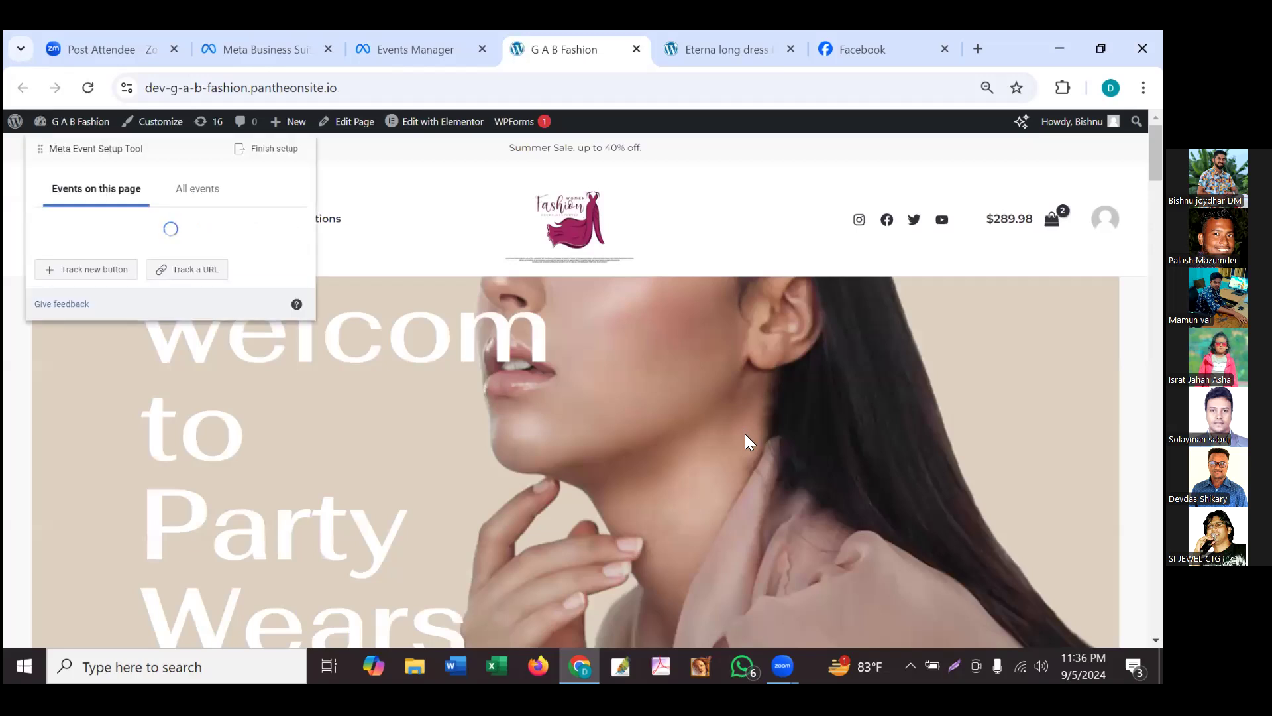
- Browse the home page's collections and open the Meena dress maroon product page
{"action": "scroll", "coordinate": [744, 442], "scroll_direction": "down", "scroll_amount": 5}
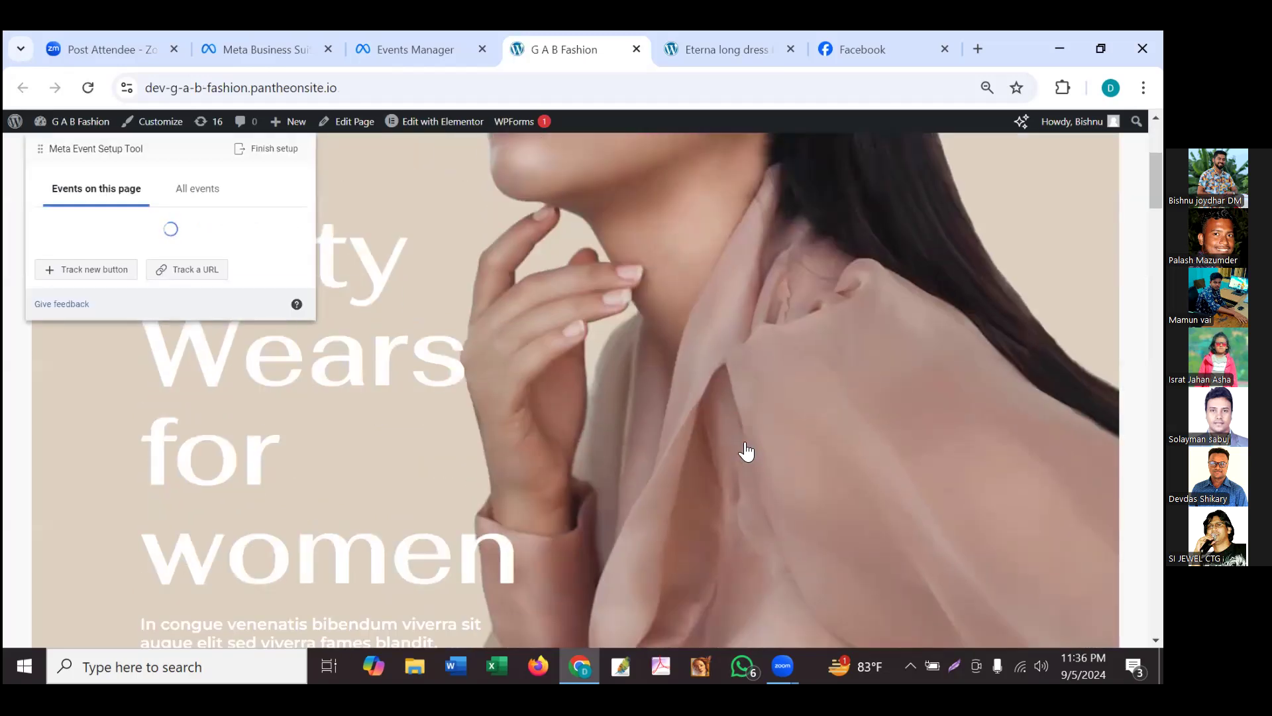
{"action": "scroll", "coordinate": [744, 441], "scroll_direction": "down", "scroll_amount": 2}
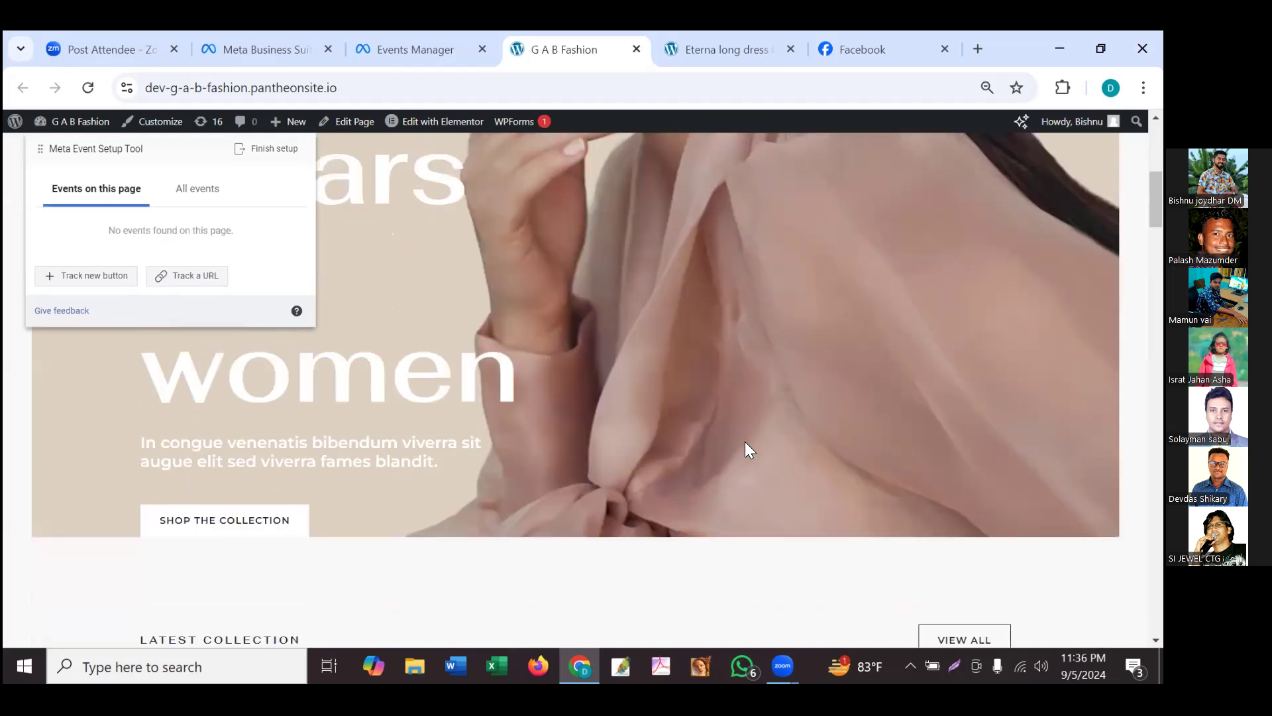
{"action": "scroll", "coordinate": [746, 442], "scroll_direction": "down", "scroll_amount": 3}
{"action": "scroll", "coordinate": [745, 463], "scroll_direction": "down", "scroll_amount": 1}
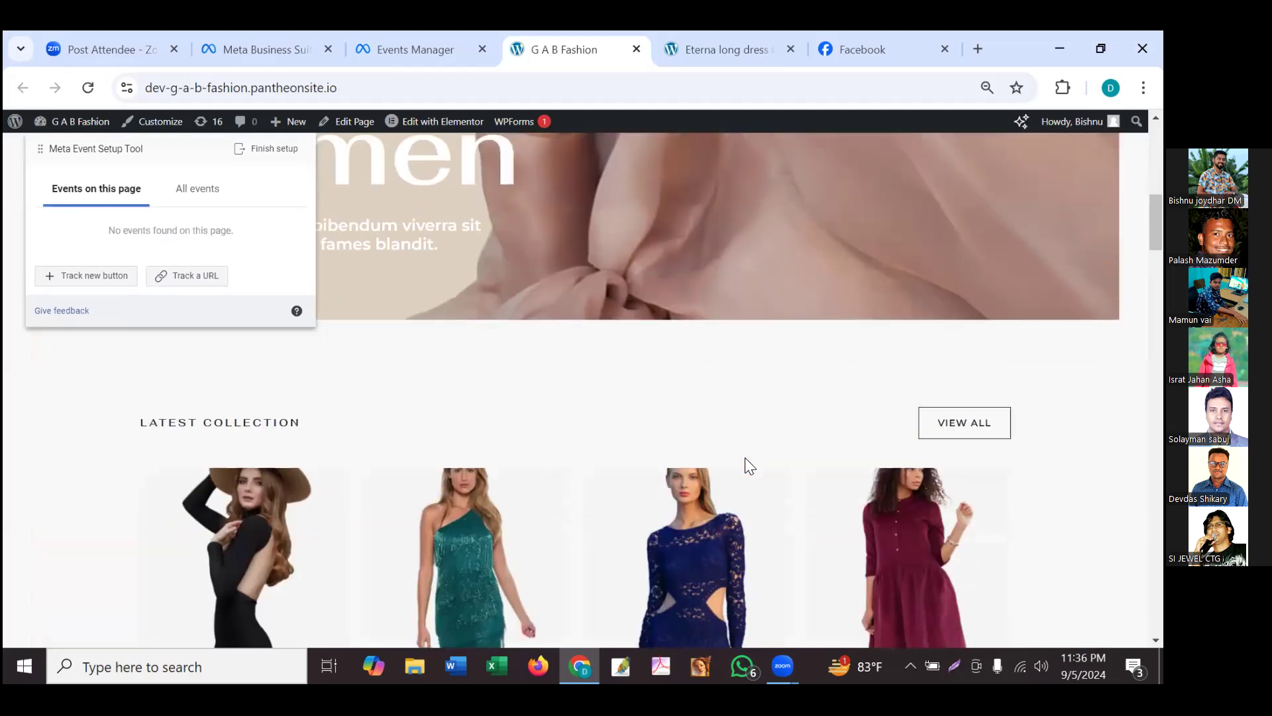
{"action": "scroll", "coordinate": [746, 460], "scroll_direction": "down", "scroll_amount": 1}
{"action": "scroll", "coordinate": [954, 502], "scroll_direction": "down", "scroll_amount": 8}
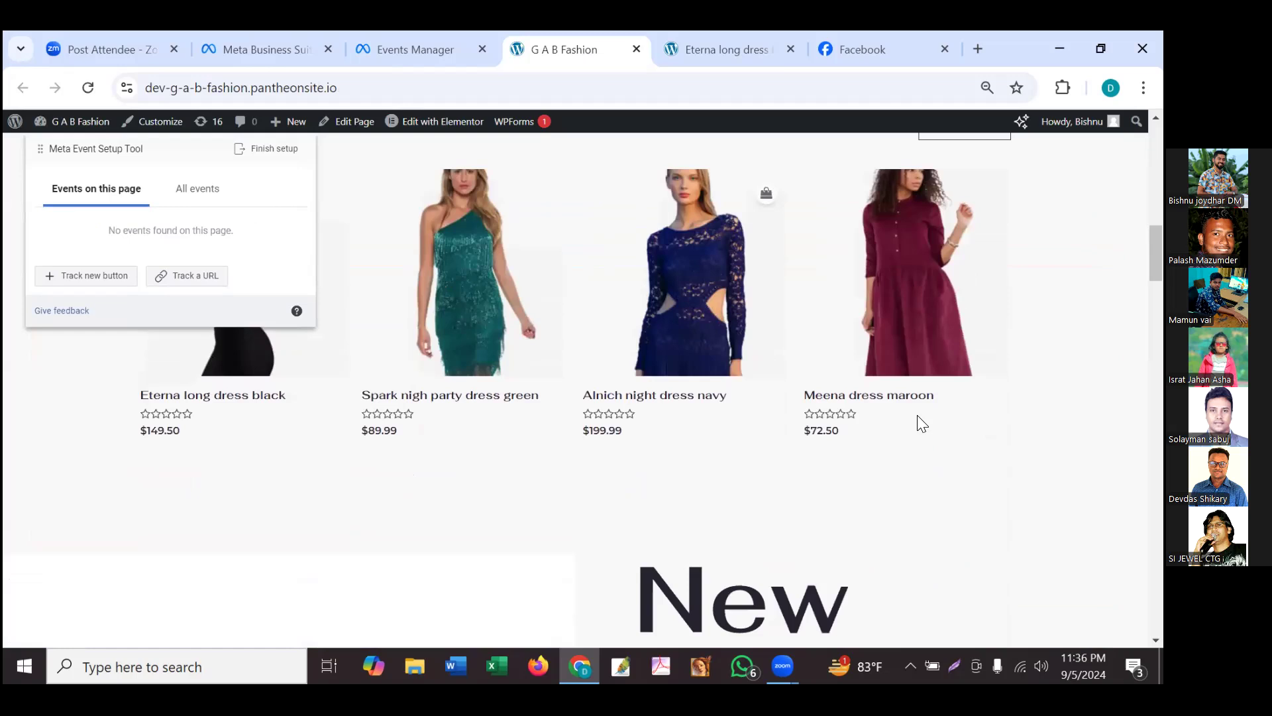
{"action": "scroll", "coordinate": [902, 250], "scroll_direction": "down", "scroll_amount": 8}
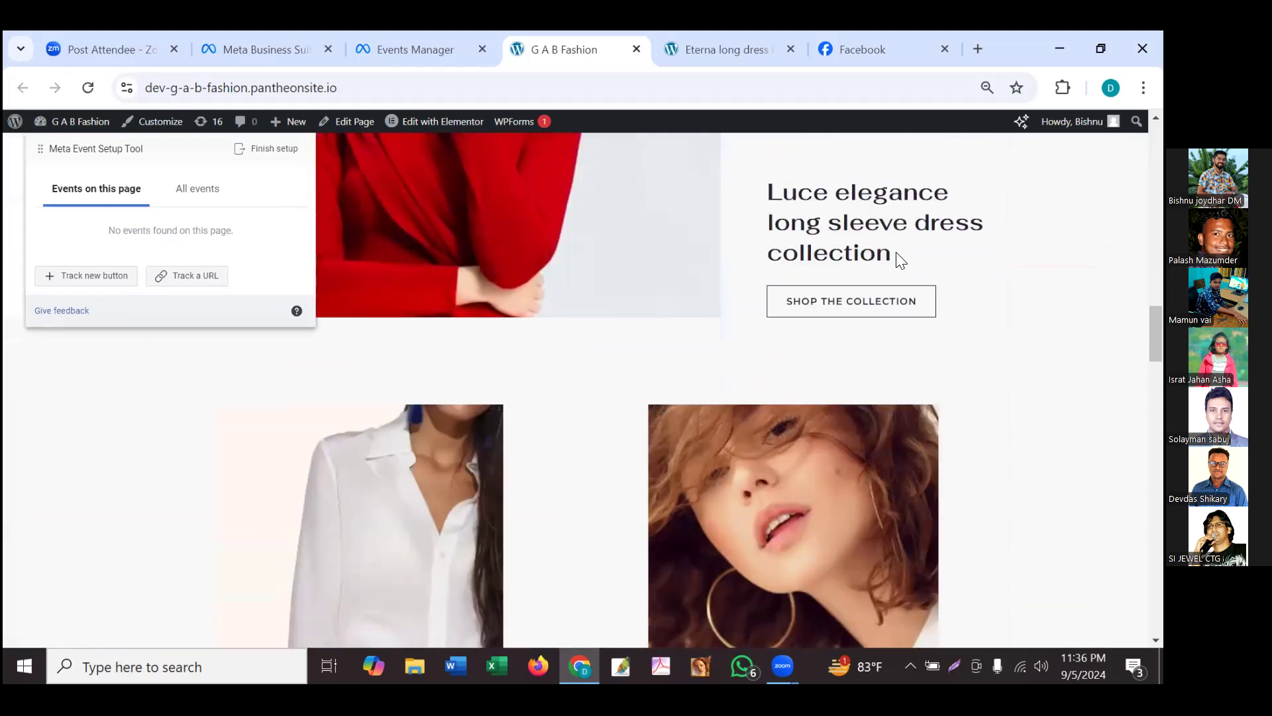
{"action": "scroll", "coordinate": [901, 260], "scroll_direction": "down", "scroll_amount": 1}
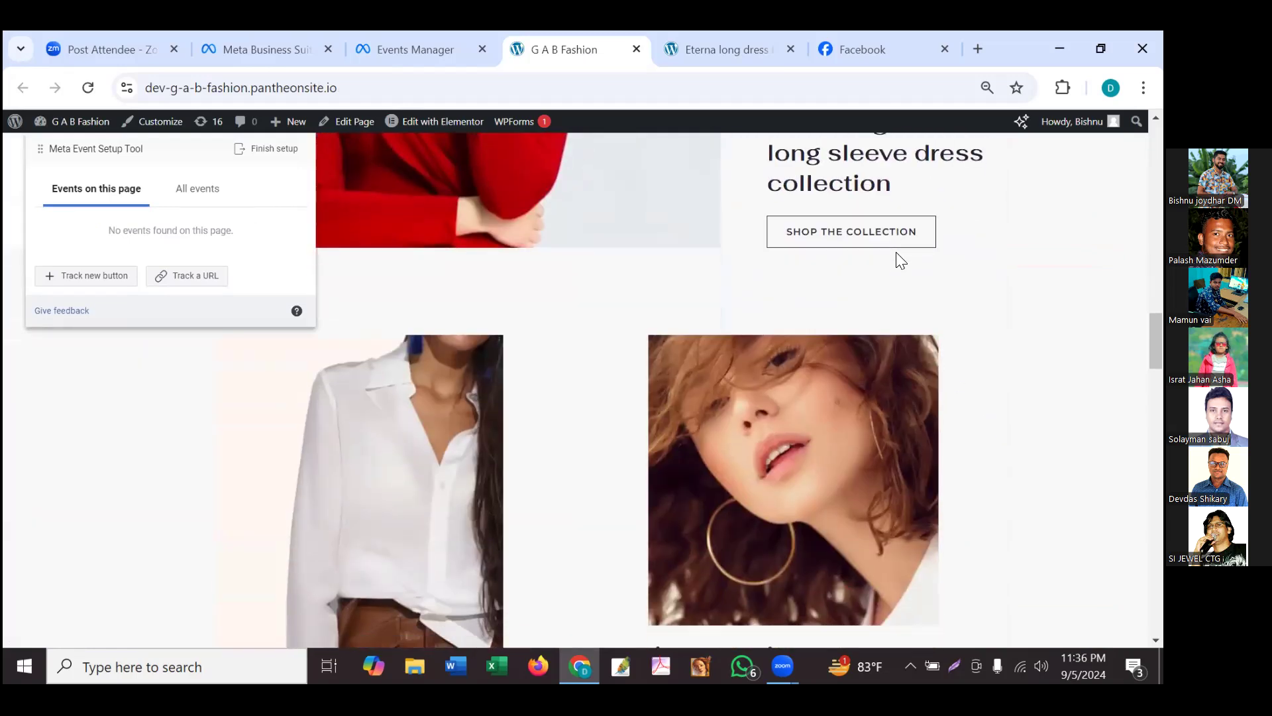
{"action": "scroll", "coordinate": [898, 259], "scroll_direction": "up", "scroll_amount": 3}
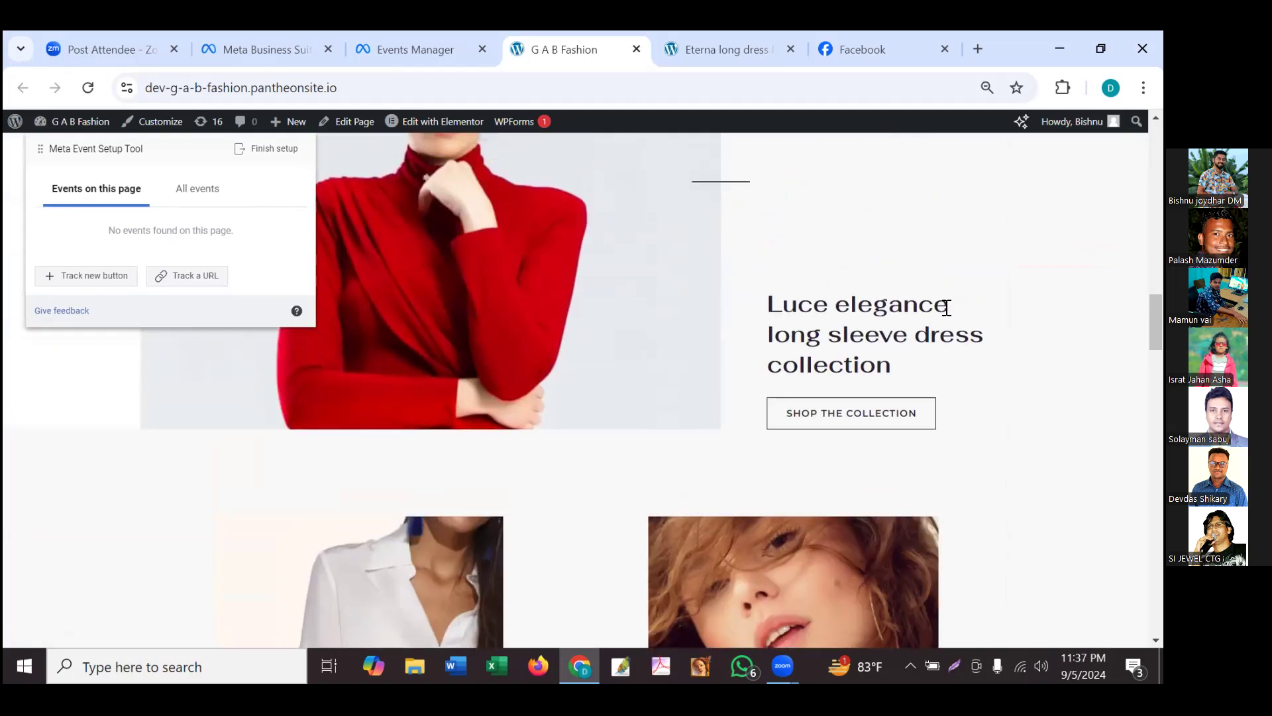
{"action": "scroll", "coordinate": [946, 307], "scroll_direction": "up", "scroll_amount": 3}
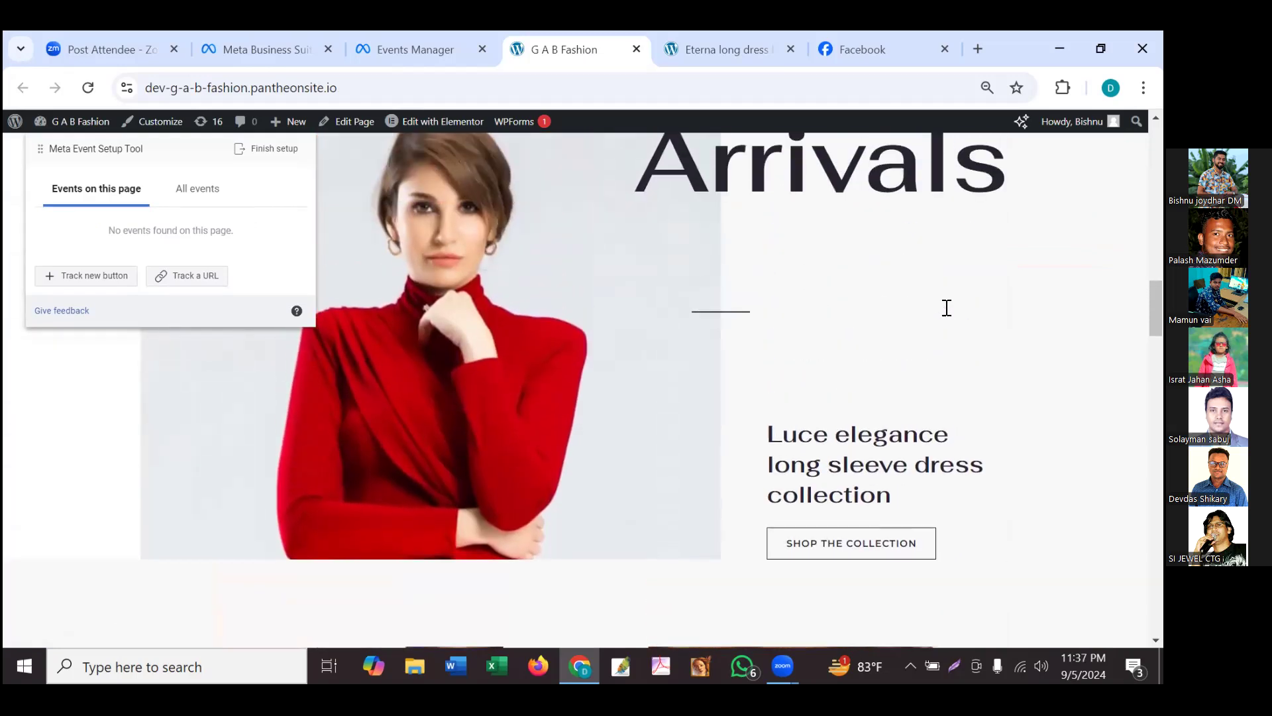
{"action": "scroll", "coordinate": [946, 307], "scroll_direction": "up", "scroll_amount": 2}
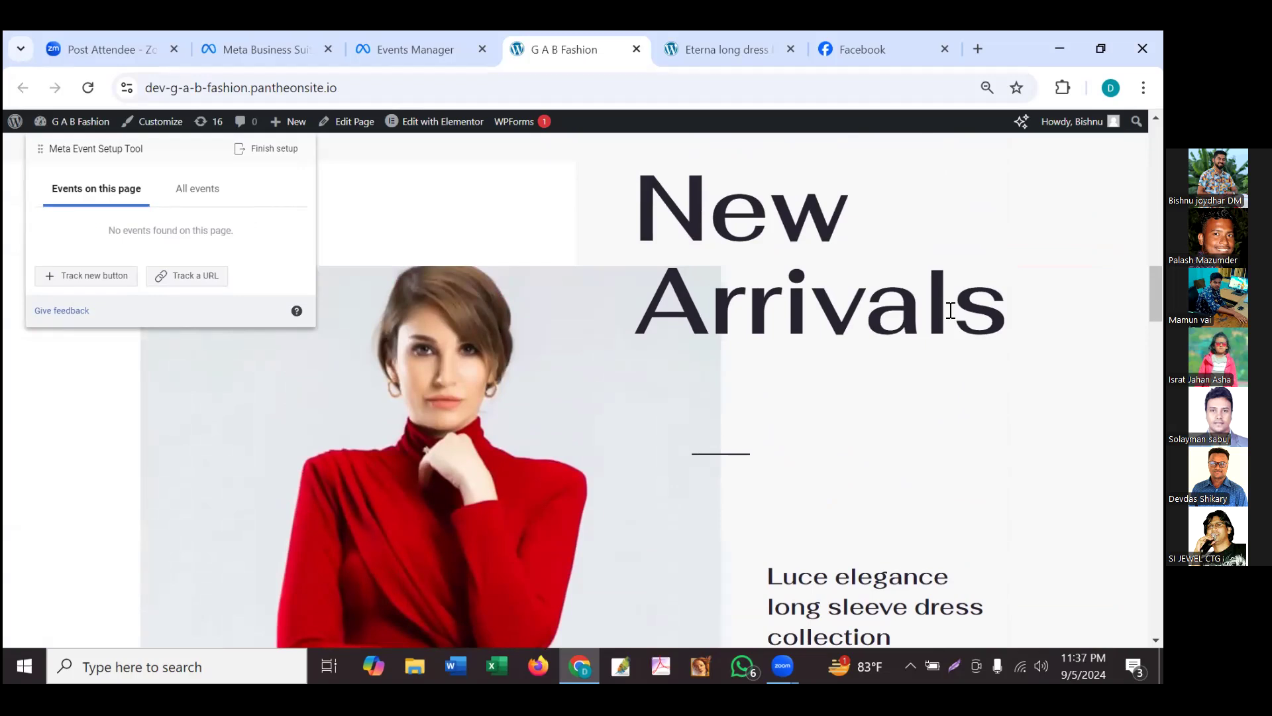
{"action": "scroll", "coordinate": [950, 310], "scroll_direction": "up", "scroll_amount": 5}
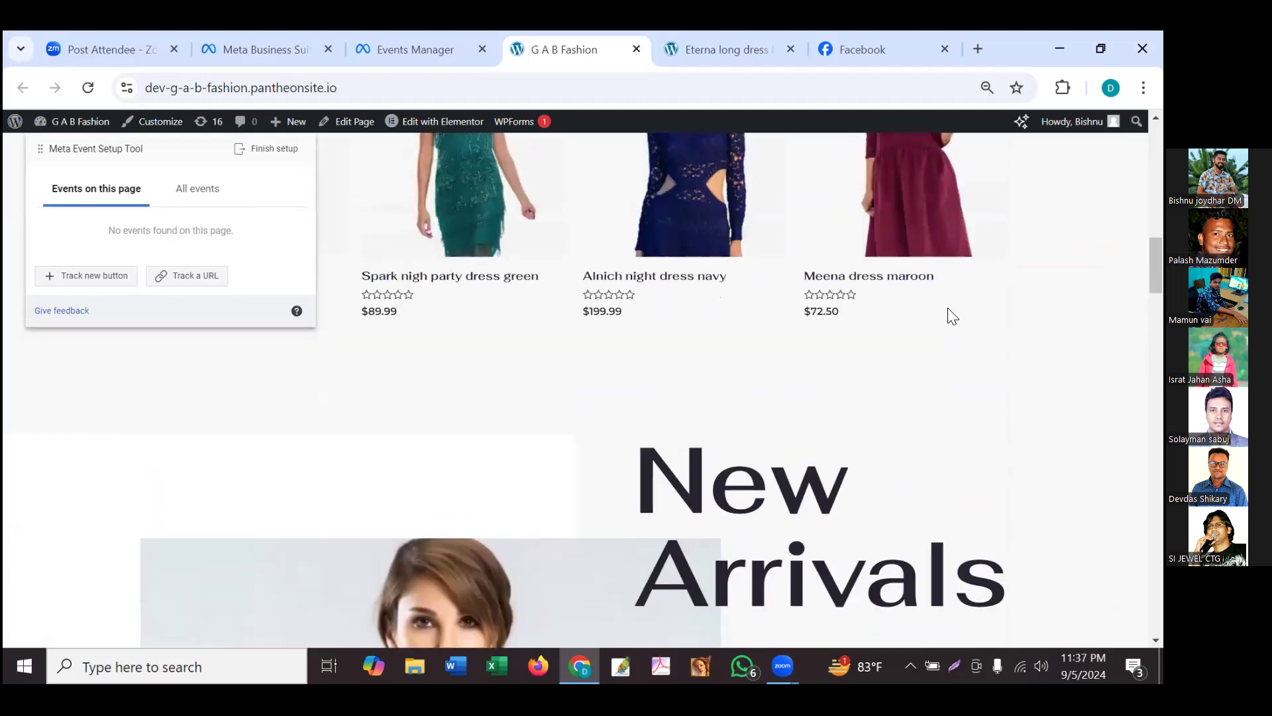
{"action": "left_click", "coordinate": [912, 194]}
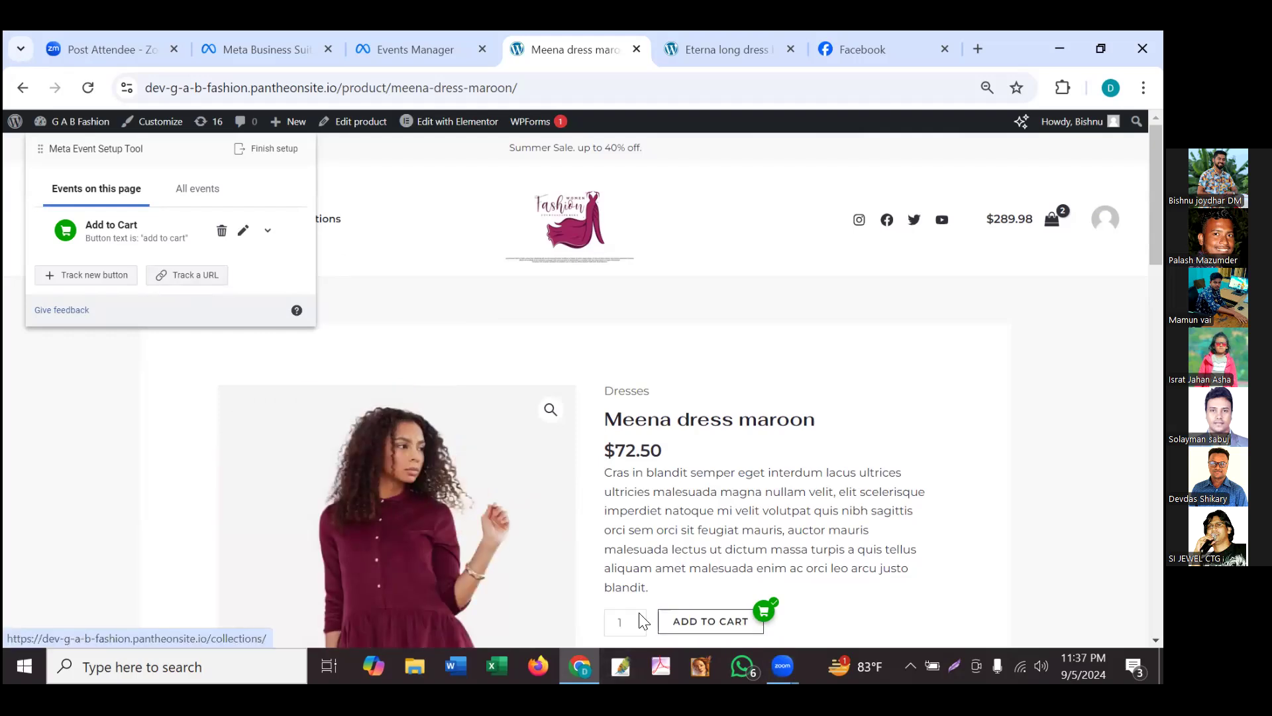
- Add the Meena dress maroon to the cart and open the cart page at its totals
{"action": "left_click", "coordinate": [696, 619]}
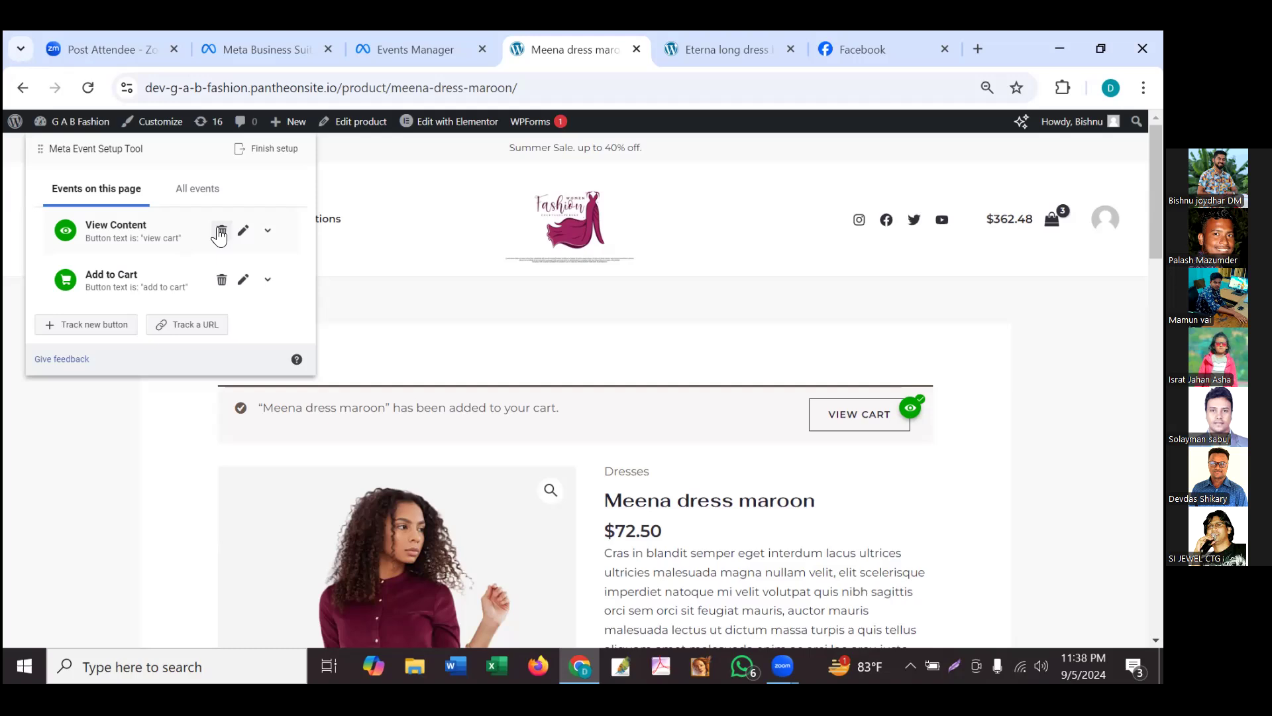
{"action": "left_click", "coordinate": [870, 416]}
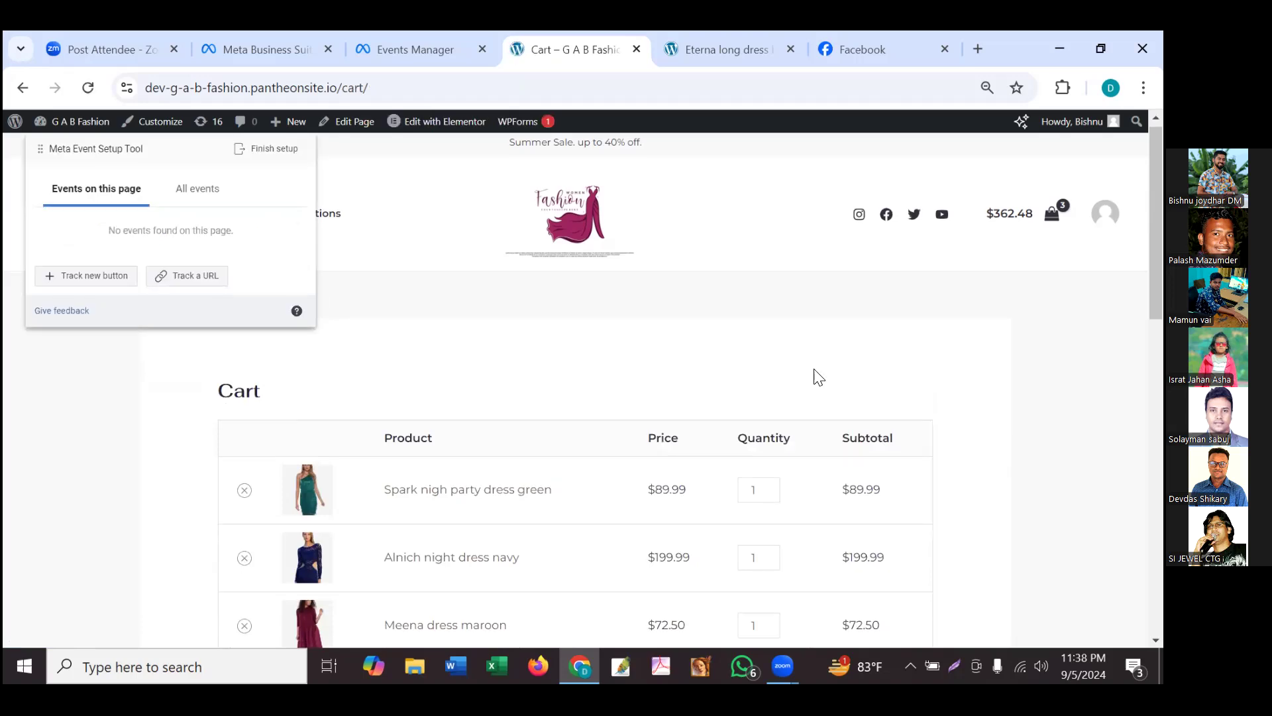
{"action": "scroll", "coordinate": [819, 377], "scroll_direction": "down", "scroll_amount": 3}
{"action": "scroll", "coordinate": [819, 377], "scroll_direction": "down", "scroll_amount": 5}
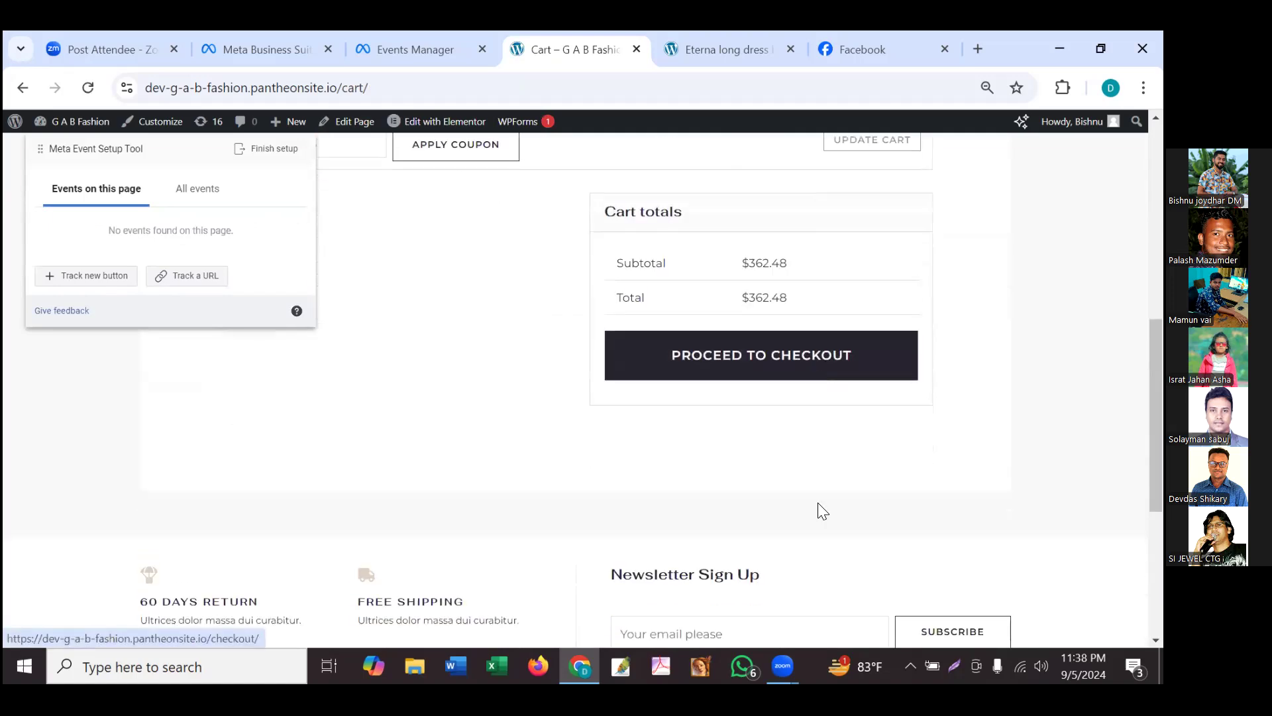
- Track the cart page's Proceed to Checkout button as a new button with the Initiate Checkout event
{"action": "left_click", "coordinate": [93, 273]}
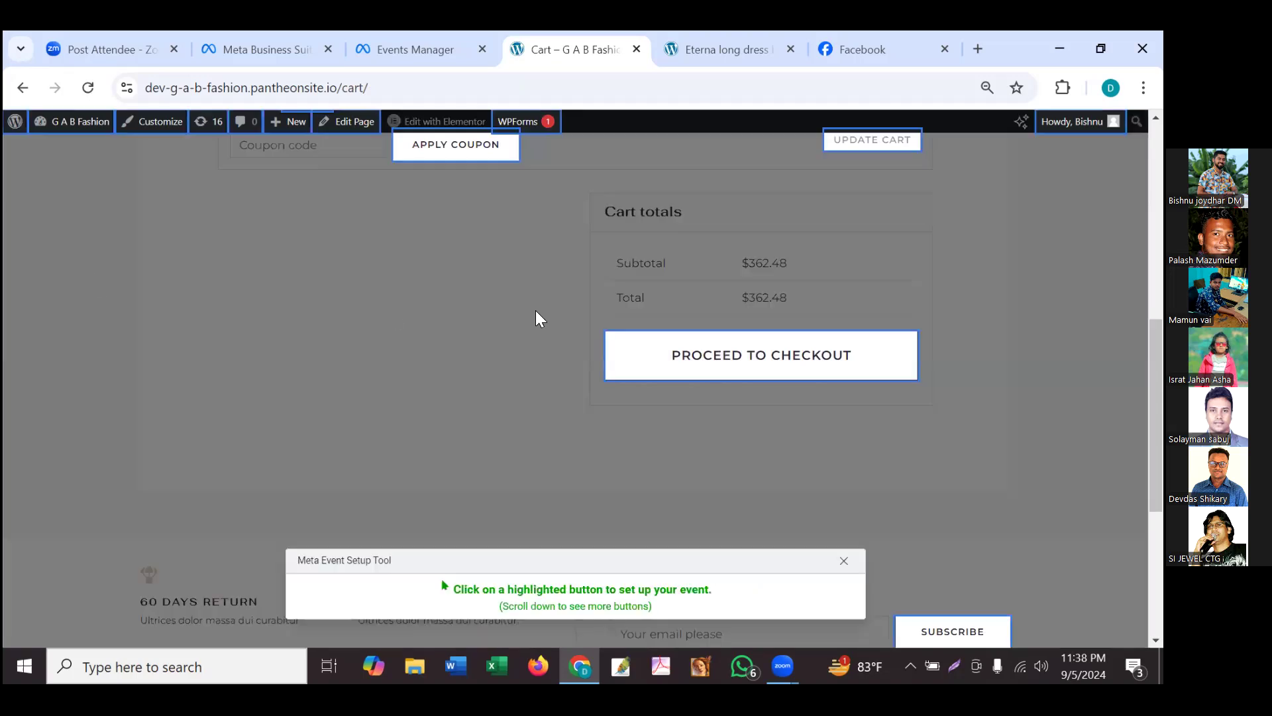
{"action": "left_click", "coordinate": [685, 355]}
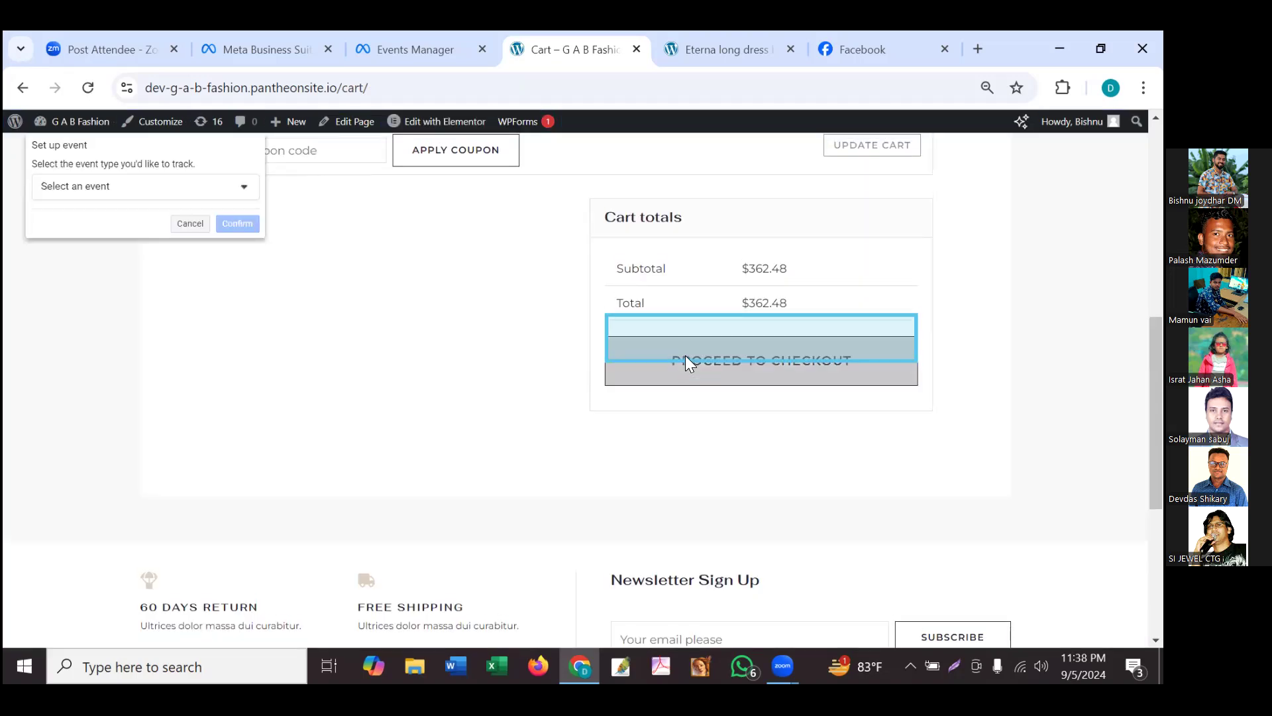
{"action": "left_click", "coordinate": [154, 193]}
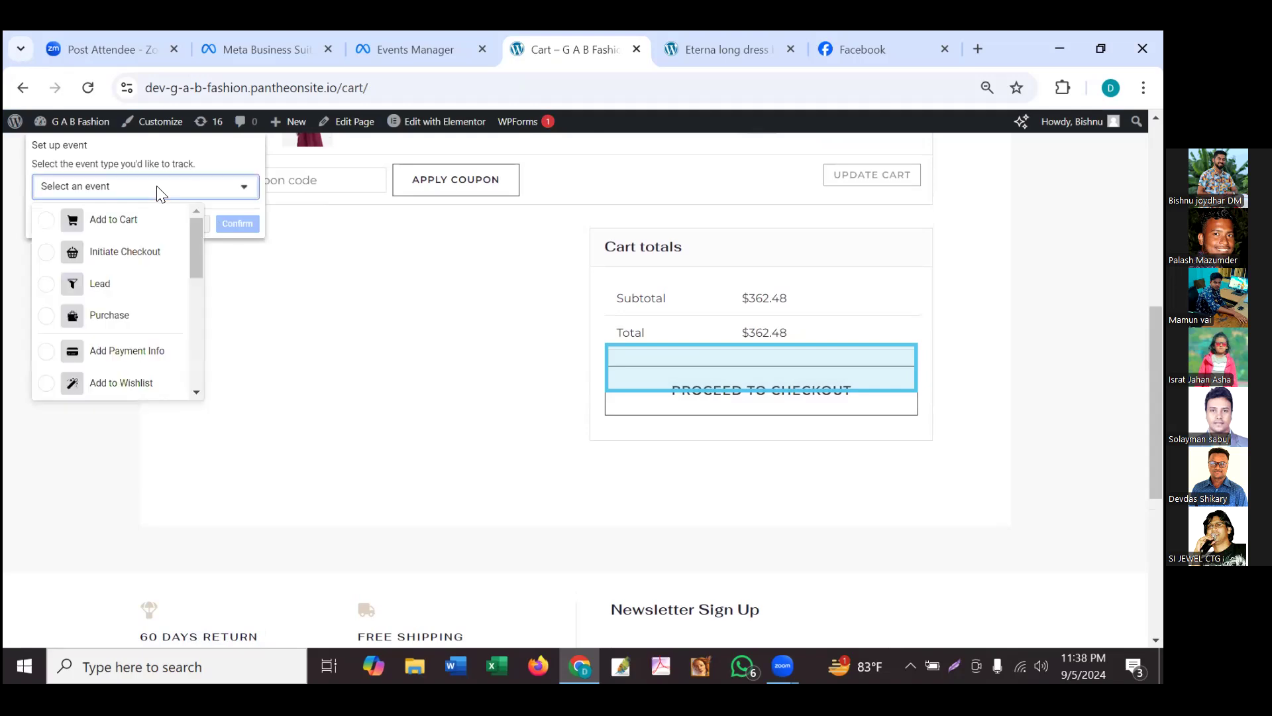
{"action": "left_click", "coordinate": [138, 253]}
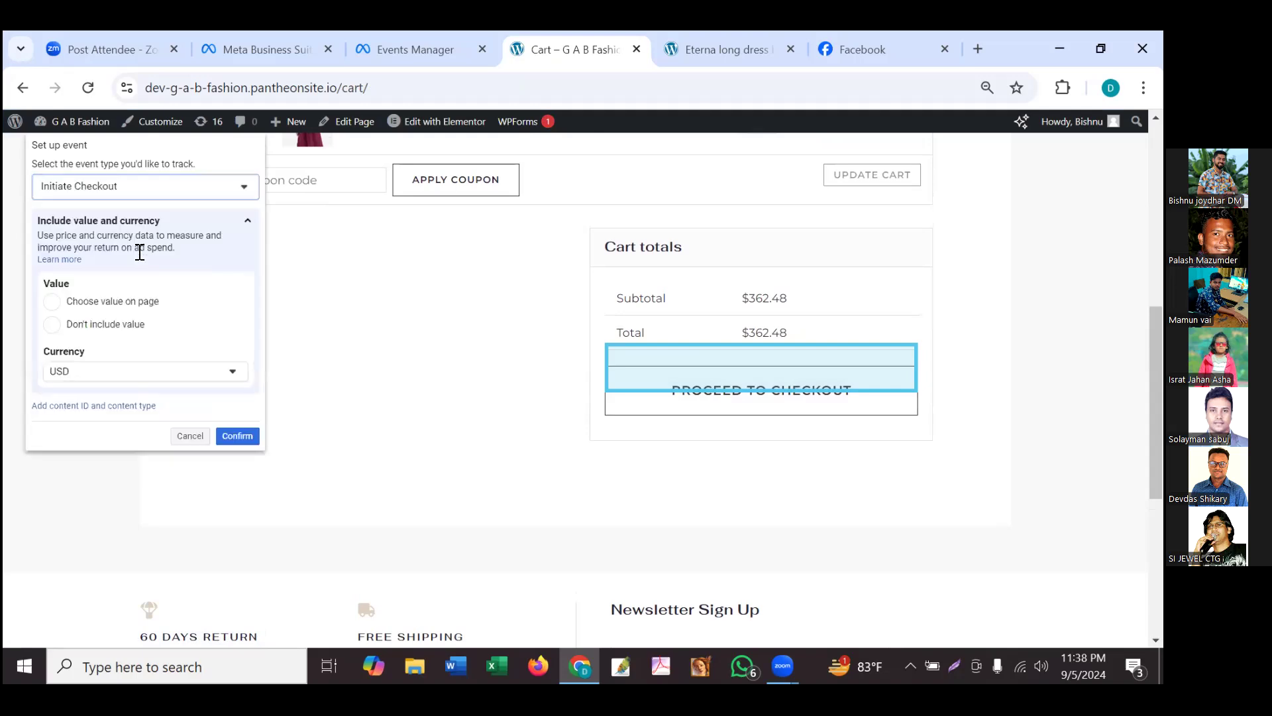
{"action": "left_click", "coordinate": [239, 436]}
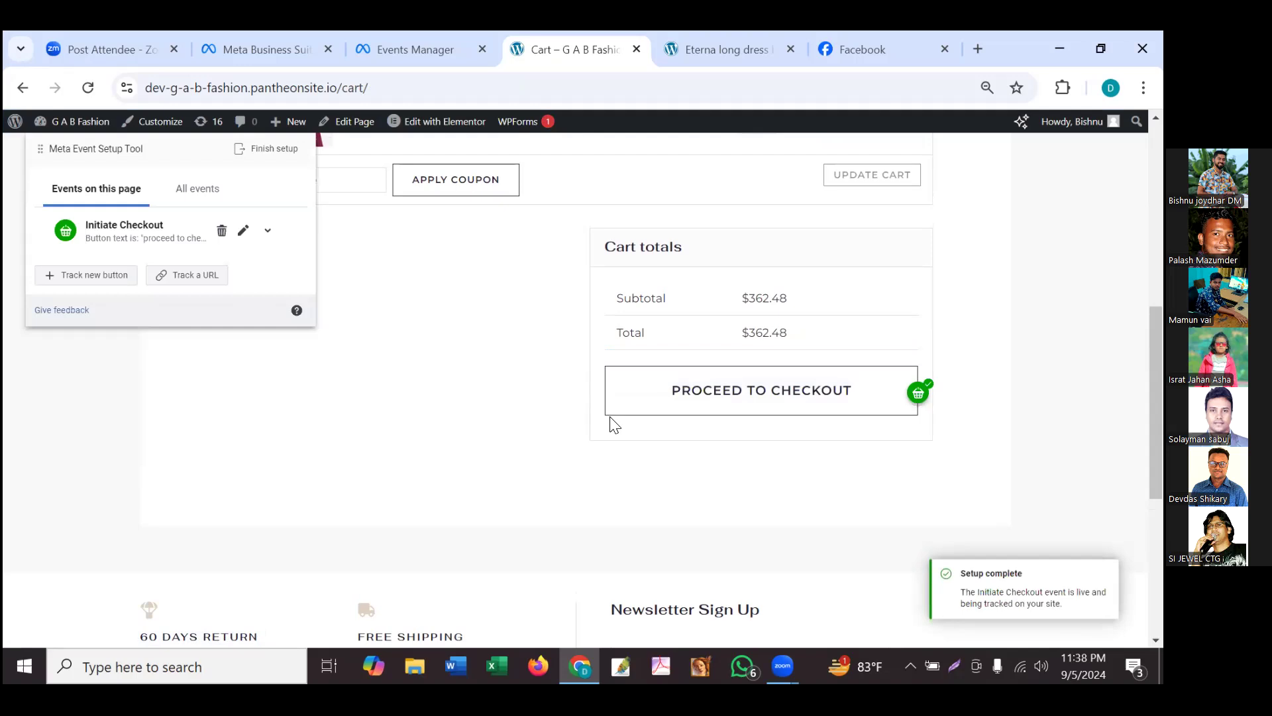
- Finish the event setup with the Initiate Checkout event and skip the feedback survey, opting not to be asked again
{"action": "left_click", "coordinate": [270, 153]}
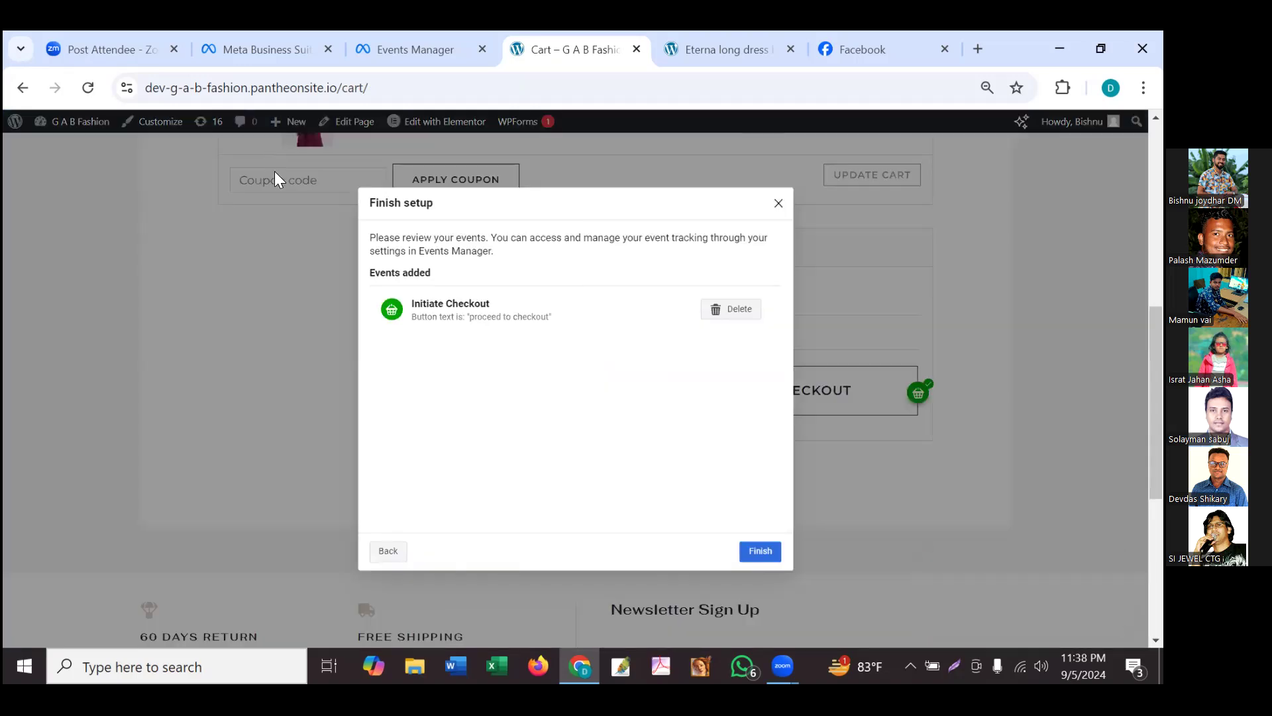
{"action": "left_click", "coordinate": [769, 550]}
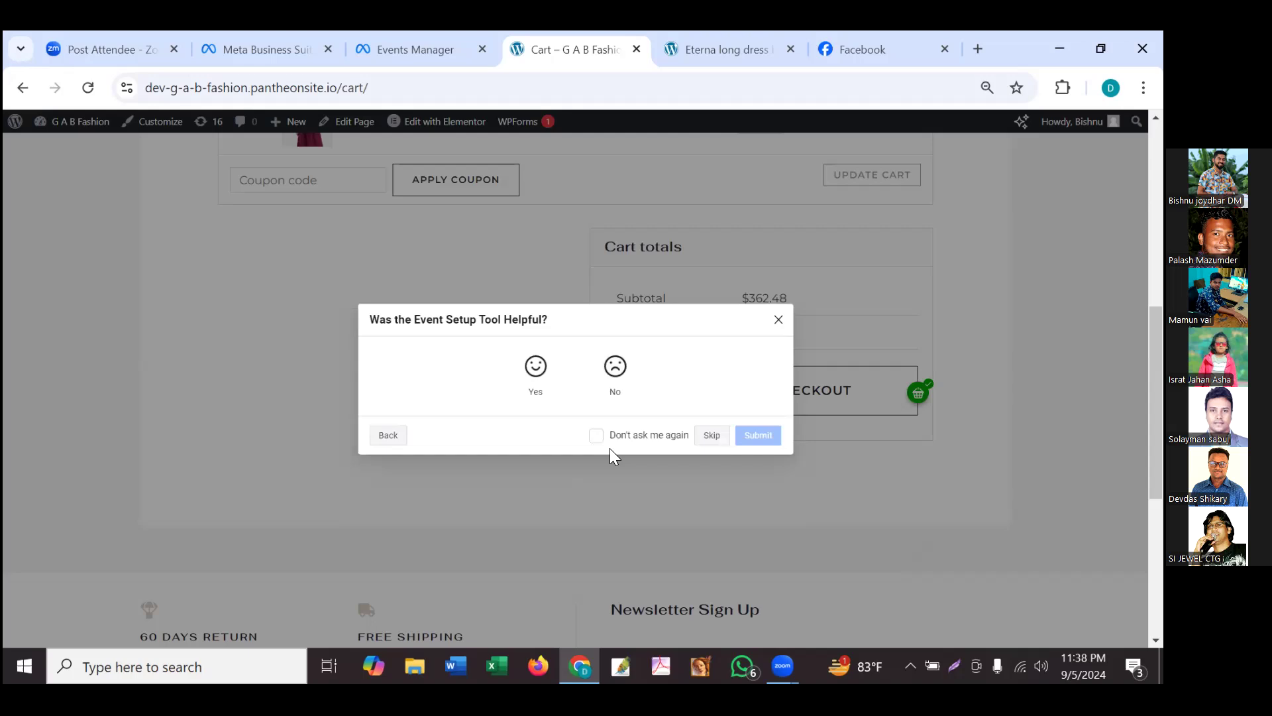
{"action": "left_click", "coordinate": [596, 435]}
{"action": "left_click", "coordinate": [719, 436]}
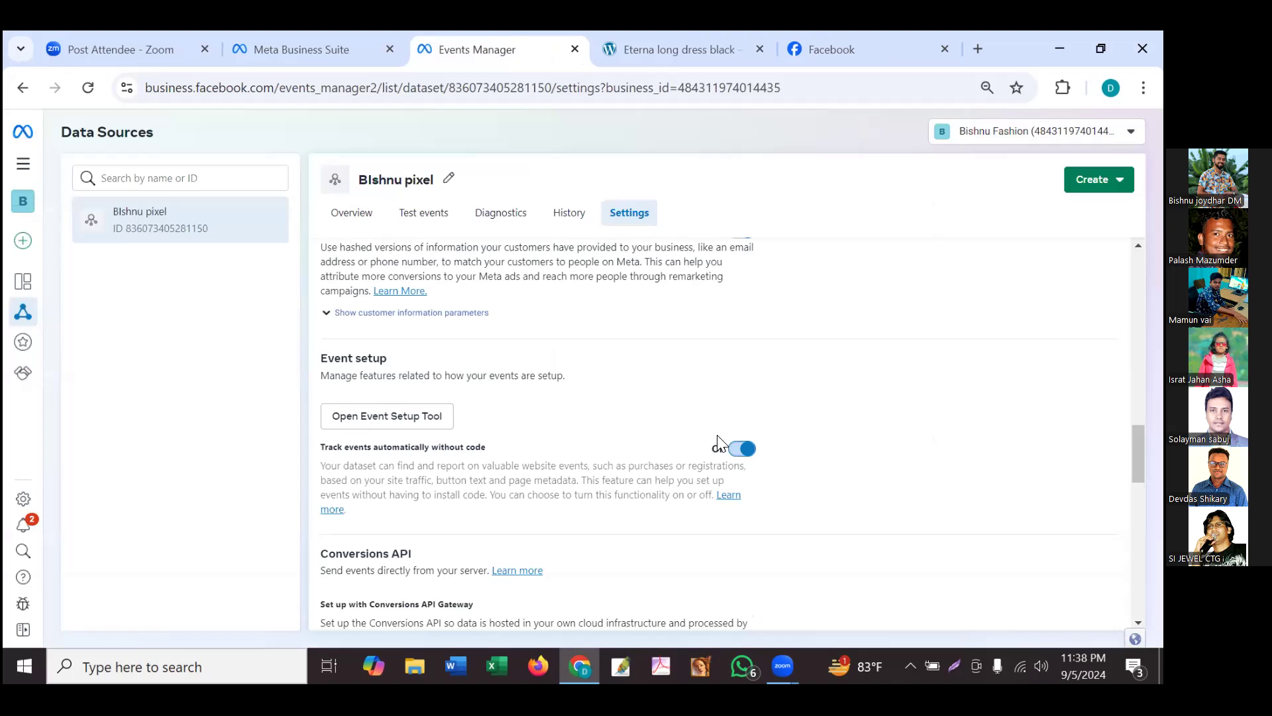
{"action": "scroll", "coordinate": [751, 462], "scroll_direction": "down", "scroll_amount": 2}
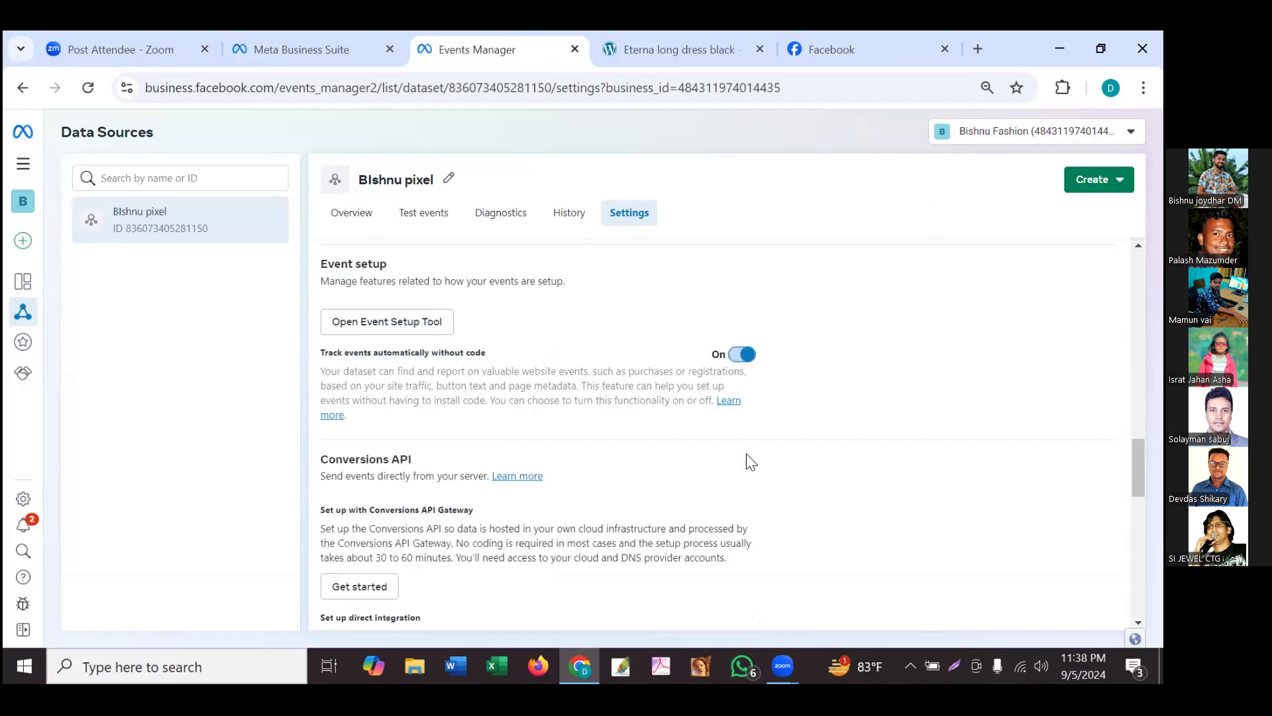
- Review the pixel's remaining settings down to the traffic permissions, and open its test events page
{"action": "scroll", "coordinate": [750, 461], "scroll_direction": "down", "scroll_amount": 5}
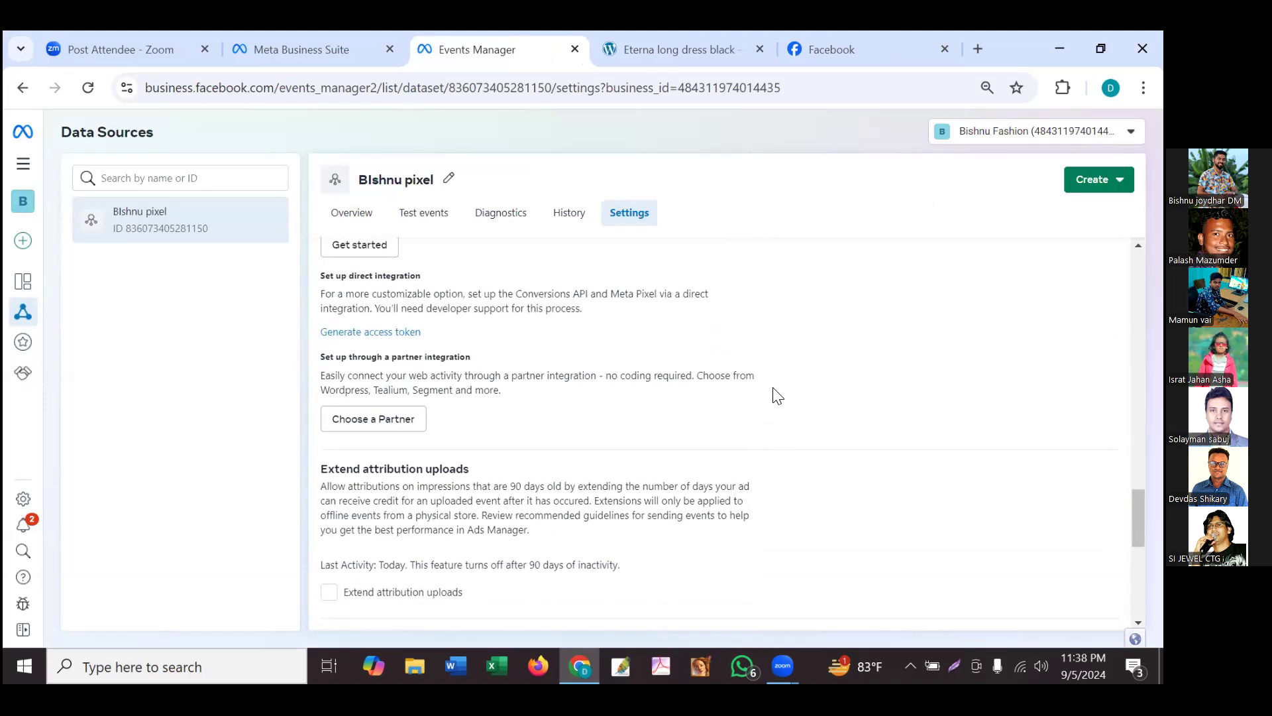
{"action": "scroll", "coordinate": [776, 393], "scroll_direction": "down", "scroll_amount": 1}
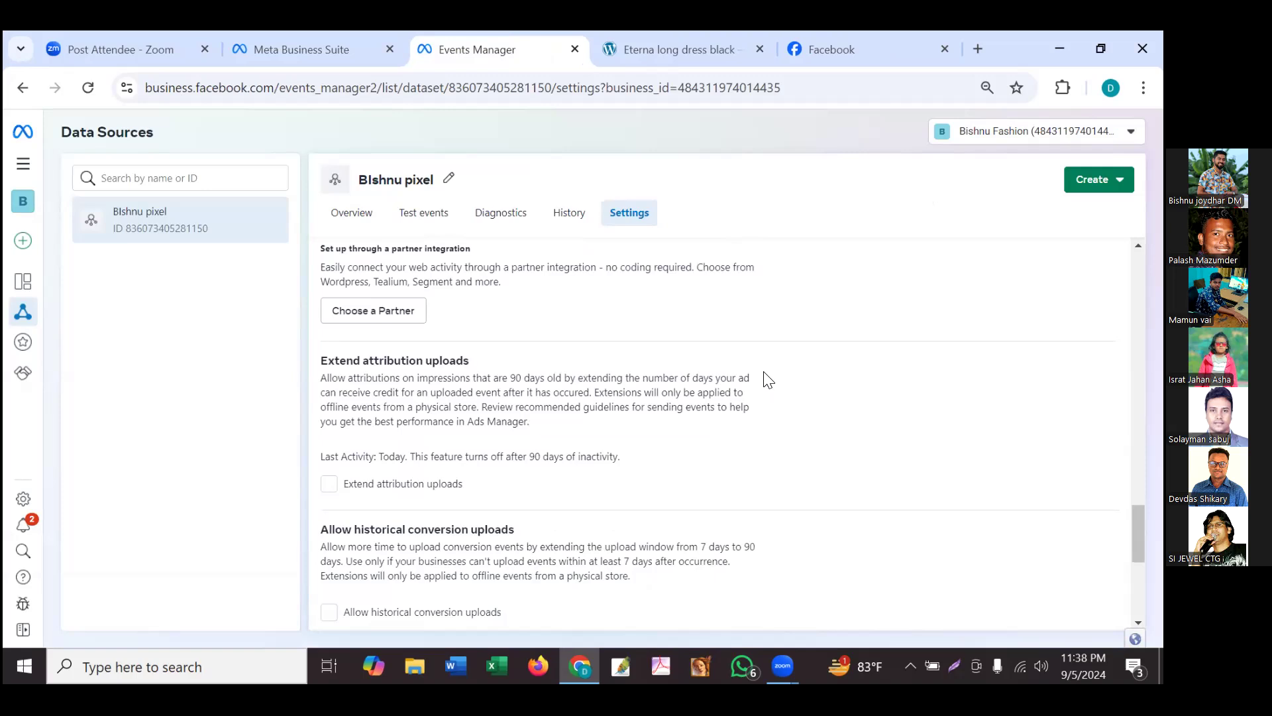
{"action": "scroll", "coordinate": [767, 380], "scroll_direction": "down", "scroll_amount": 3}
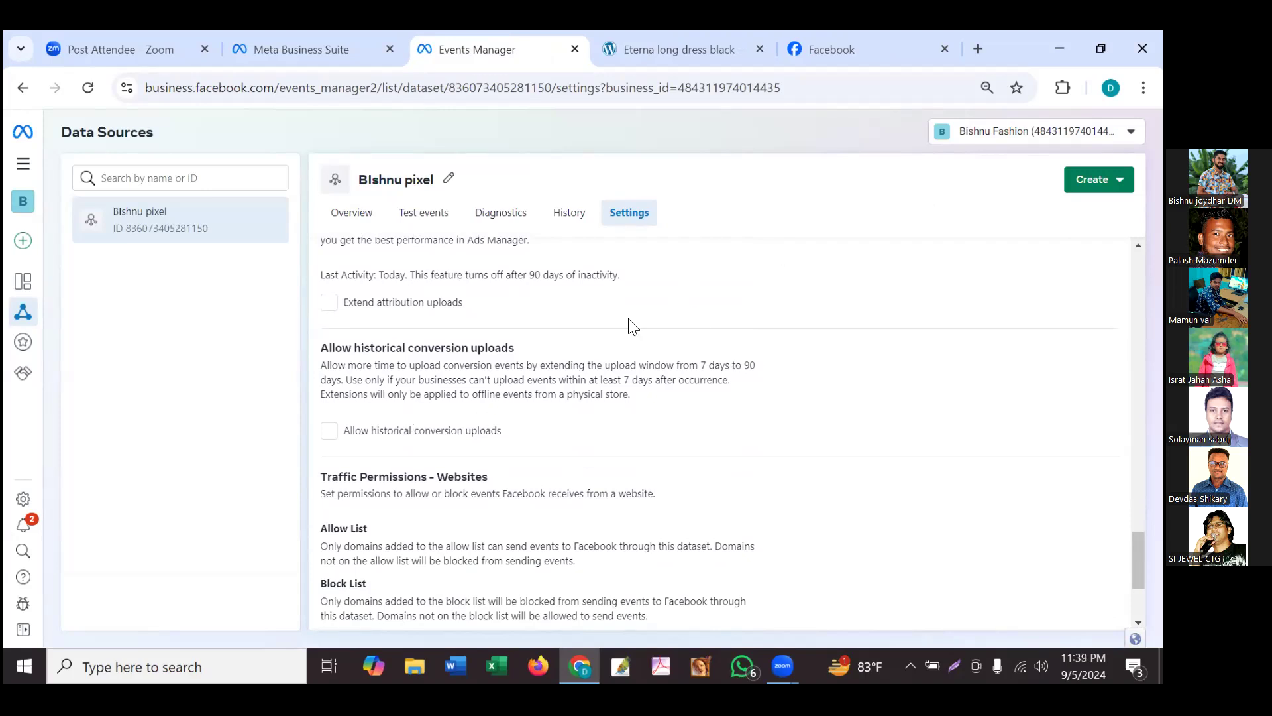
{"action": "left_click", "coordinate": [434, 217]}
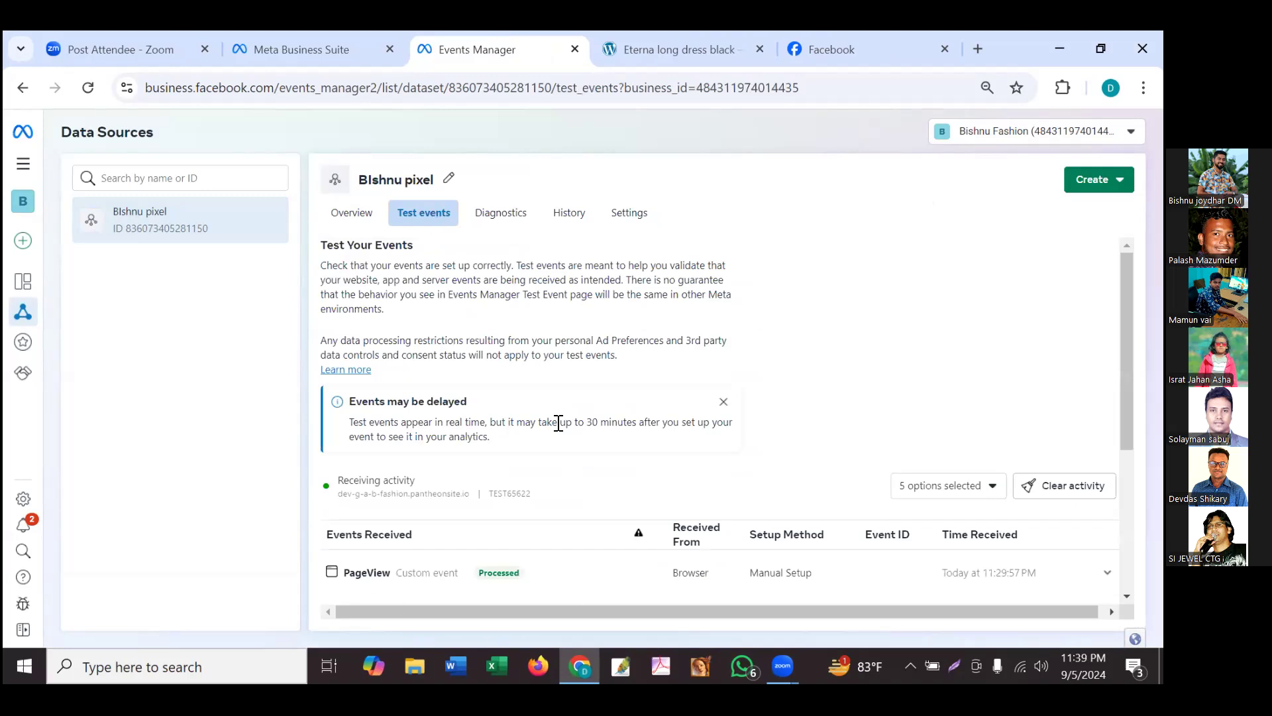
- Go to the store's home page, open the Spark nigh party dress green from the latest collection and add it to the cart
{"action": "left_click", "coordinate": [687, 49]}
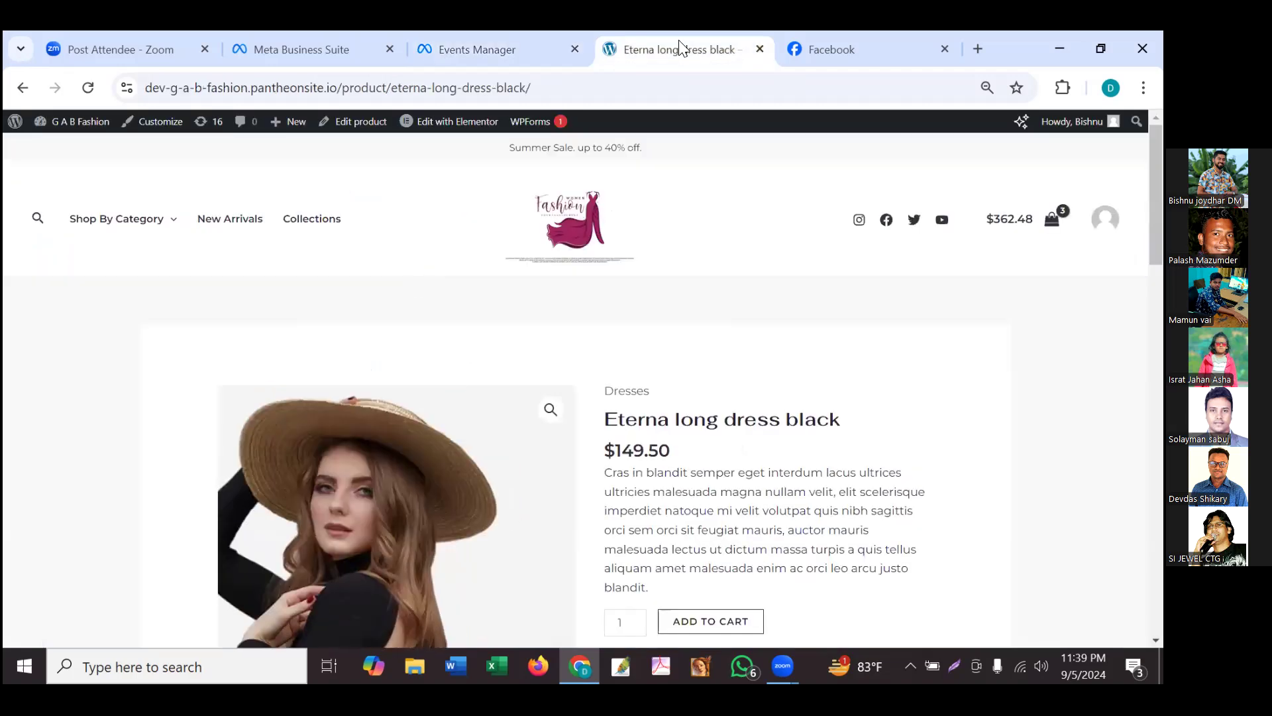
{"action": "left_click", "coordinate": [563, 226]}
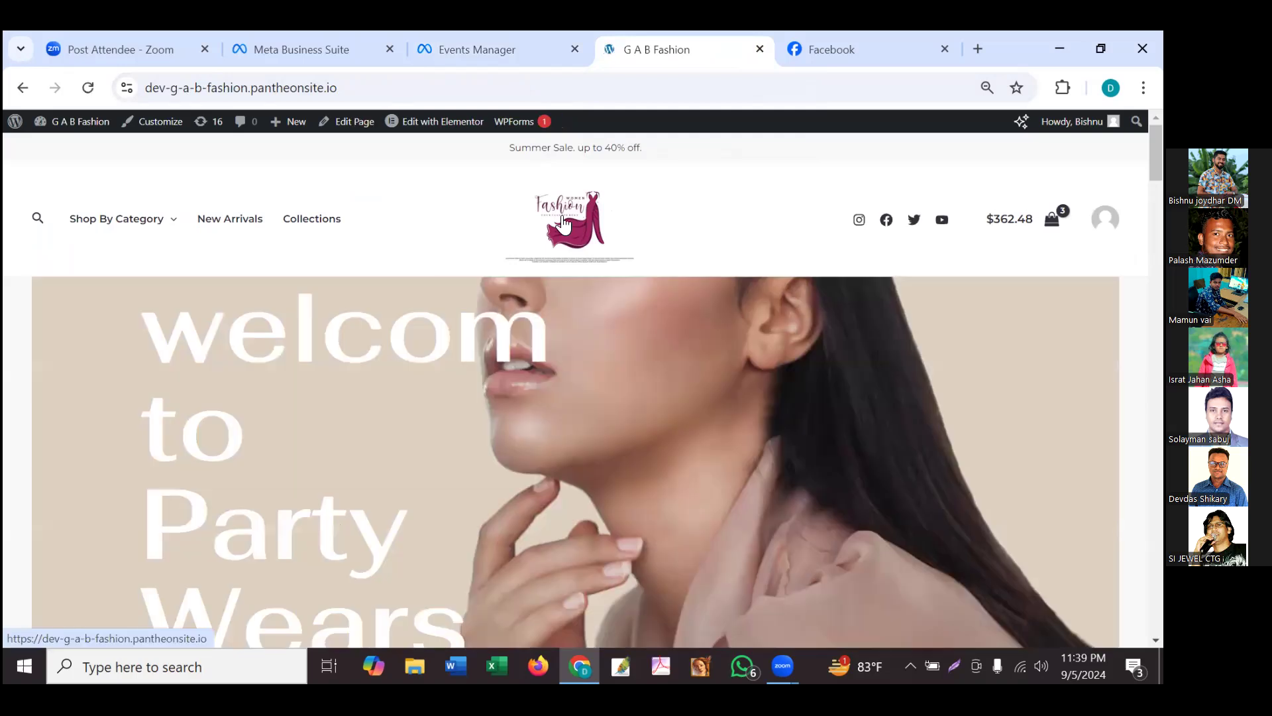
{"action": "scroll", "coordinate": [695, 357], "scroll_direction": "down", "scroll_amount": 1}
{"action": "scroll", "coordinate": [694, 361], "scroll_direction": "down", "scroll_amount": 3}
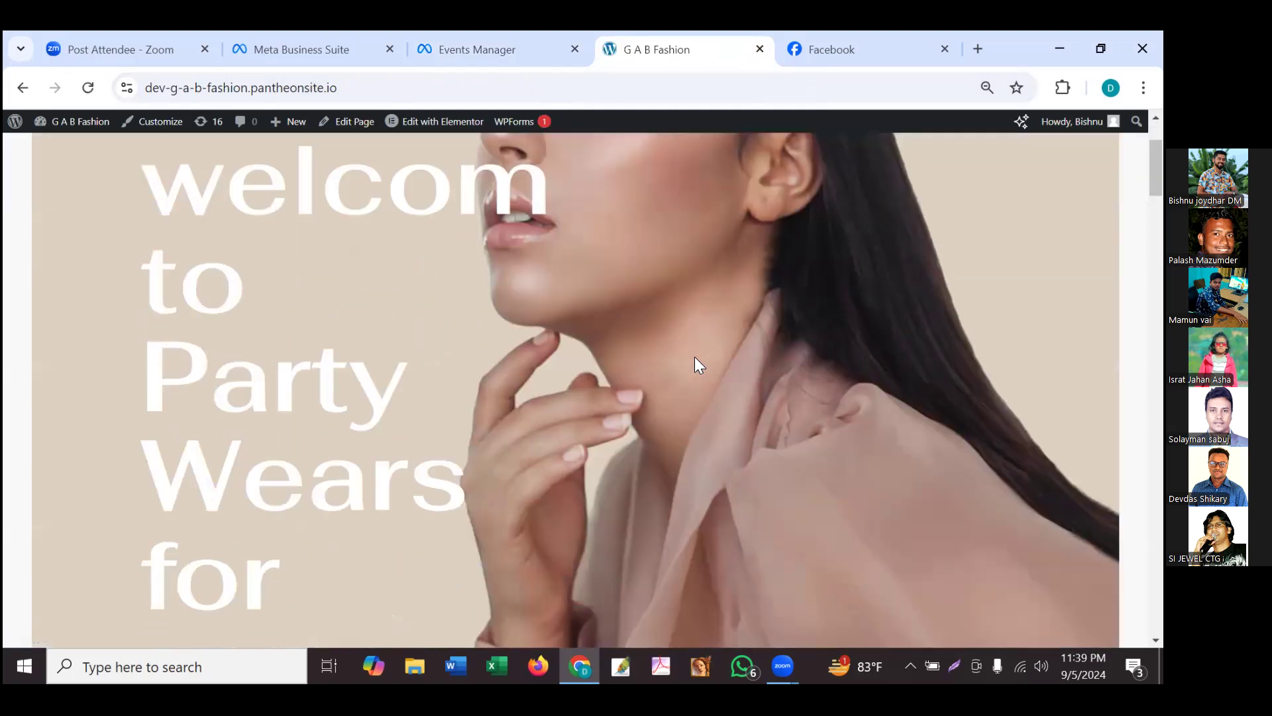
{"action": "scroll", "coordinate": [694, 356], "scroll_direction": "down", "scroll_amount": 4}
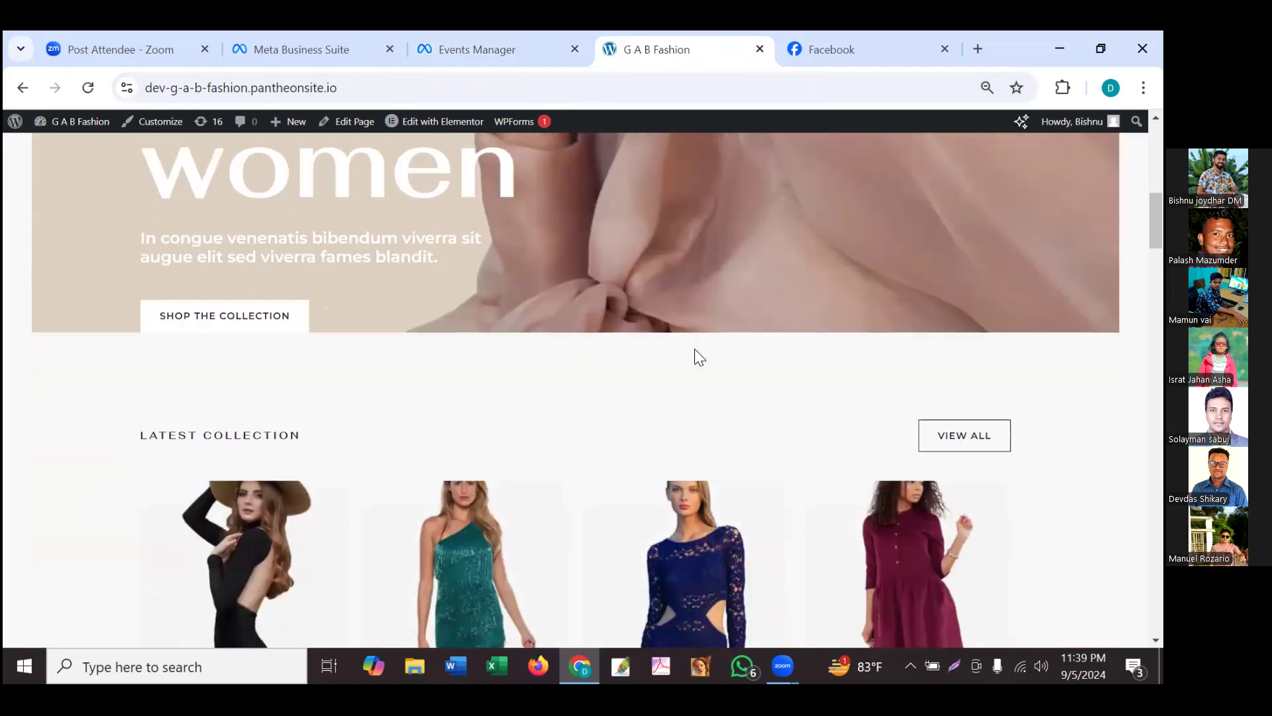
{"action": "scroll", "coordinate": [695, 350], "scroll_direction": "down", "scroll_amount": 1}
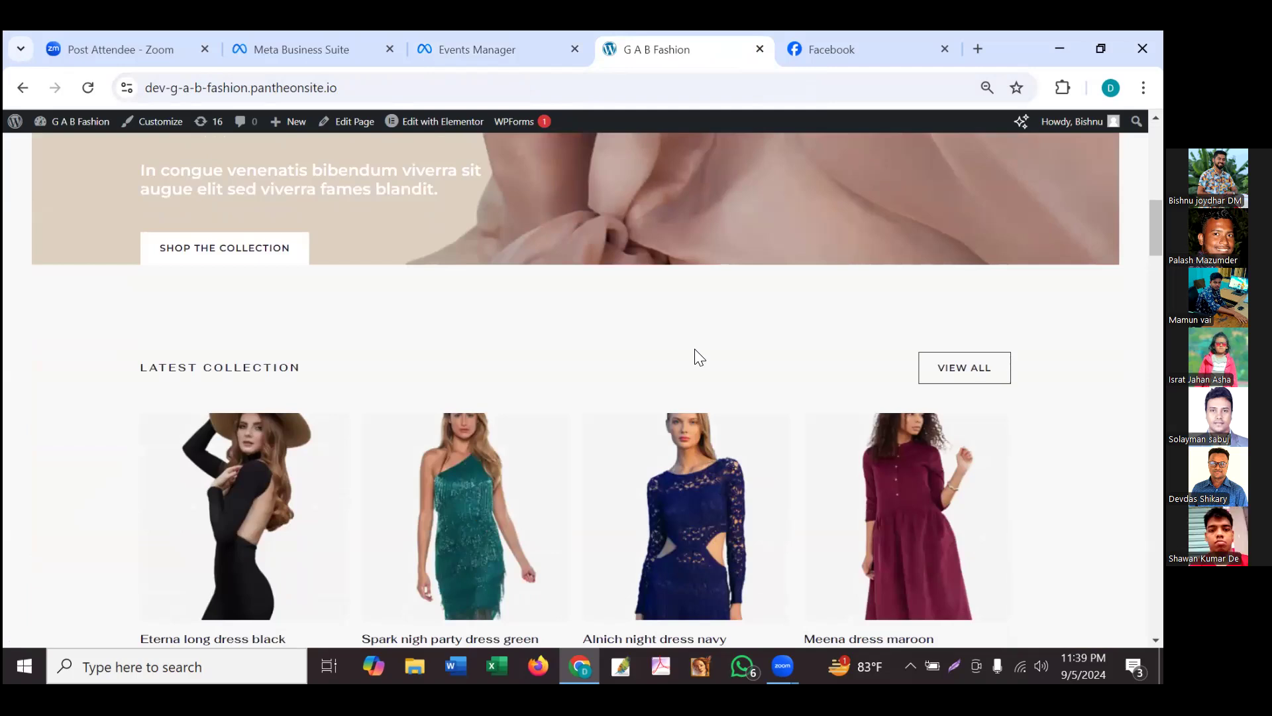
{"action": "scroll", "coordinate": [699, 355], "scroll_direction": "down", "scroll_amount": 4}
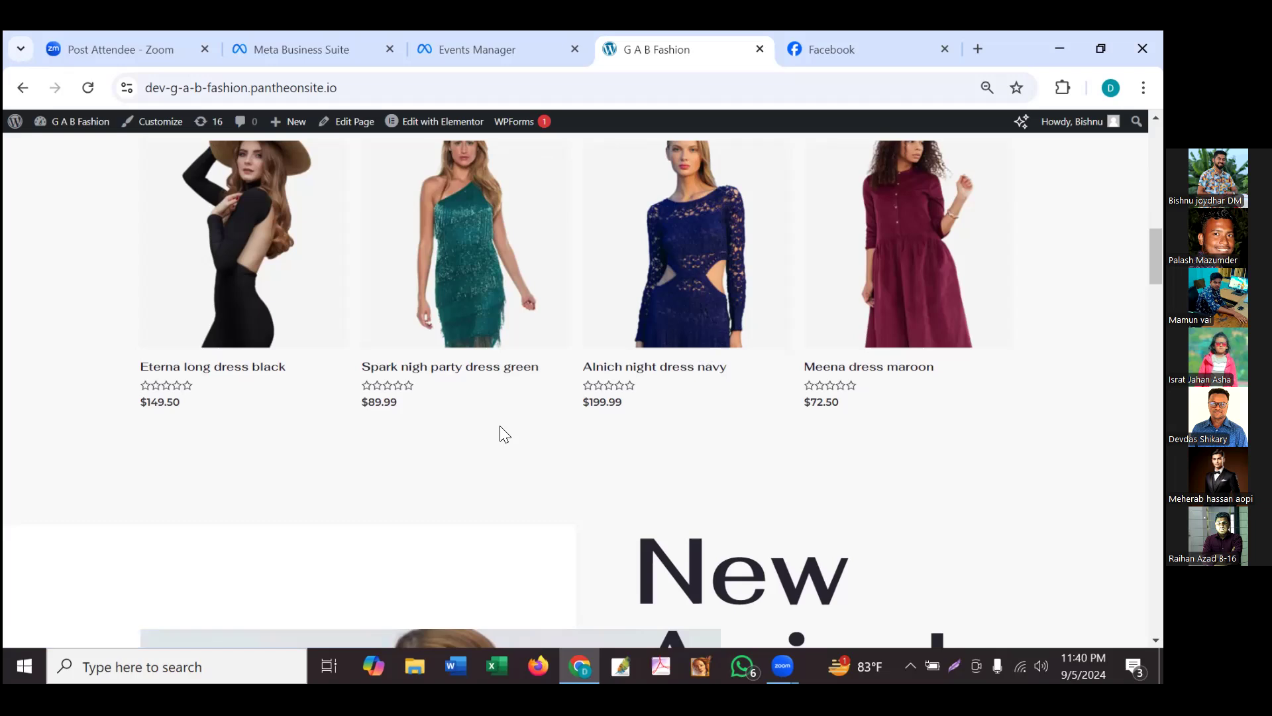
{"action": "scroll", "coordinate": [510, 434], "scroll_direction": "up", "scroll_amount": 1}
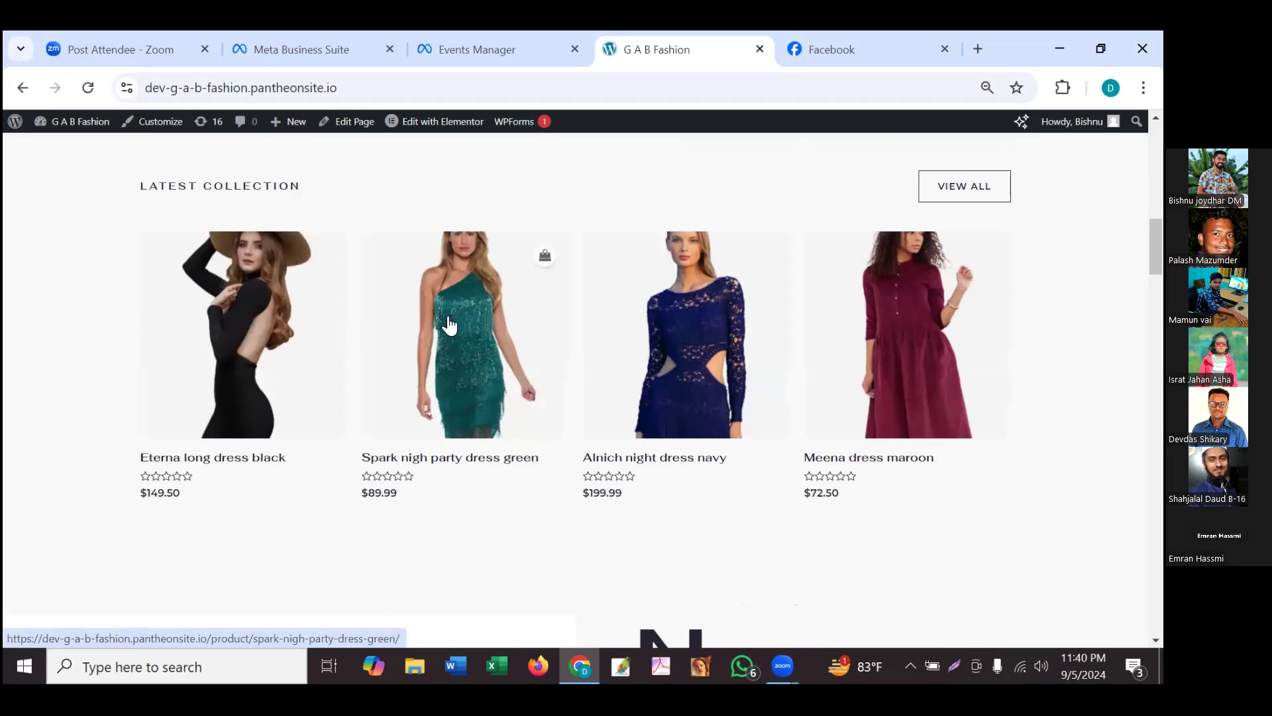
{"action": "left_click", "coordinate": [467, 362]}
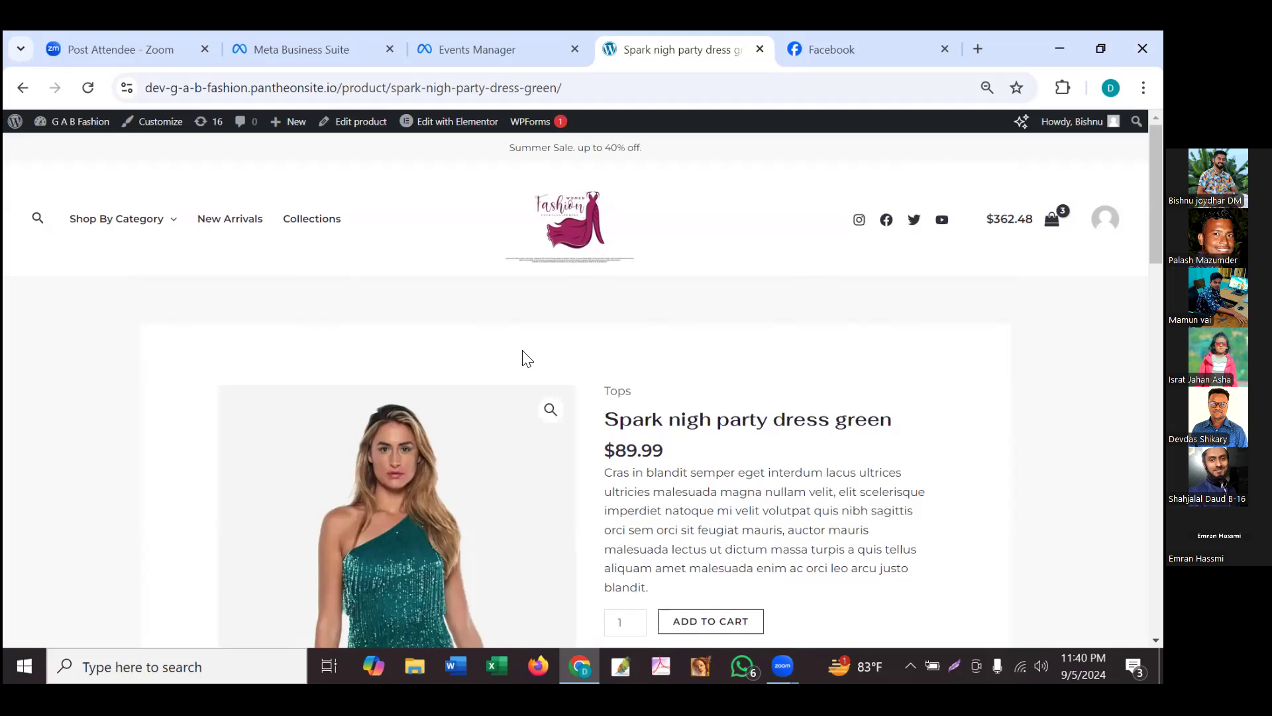
{"action": "left_click", "coordinate": [686, 625]}
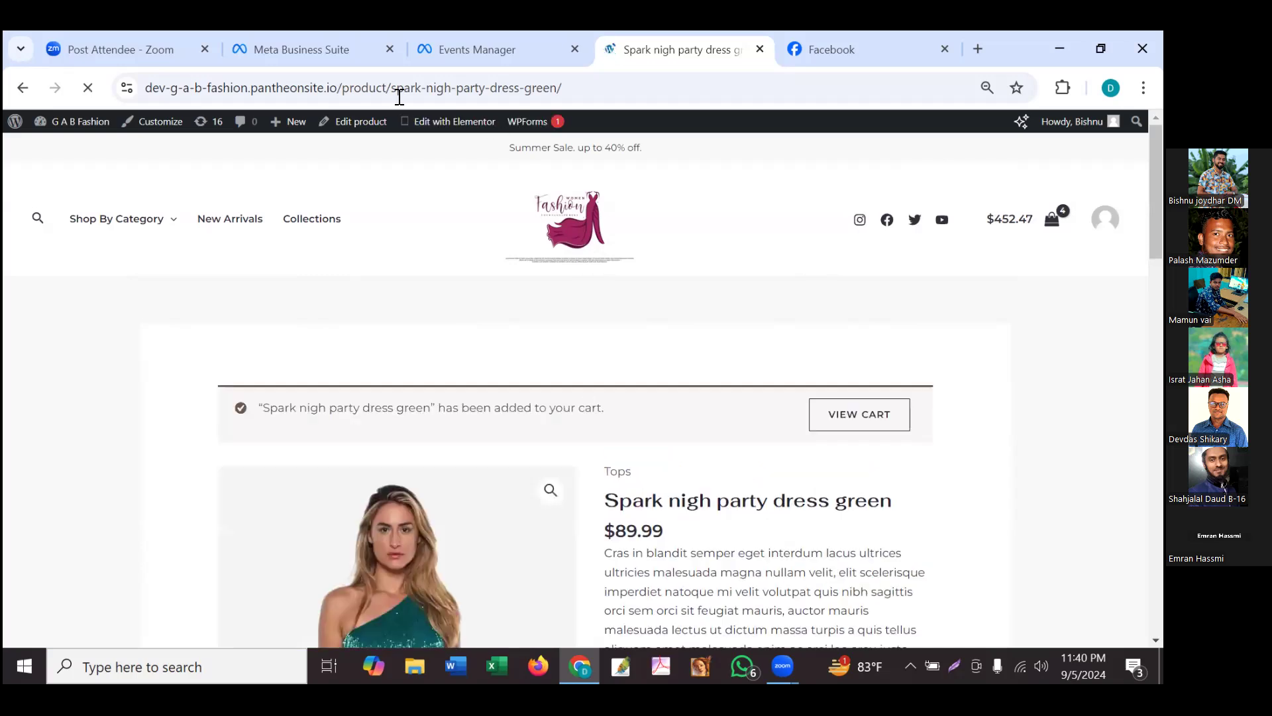
{"action": "left_click_drag", "start_coordinate": [330, 88], "coordinate": [149, 90]}
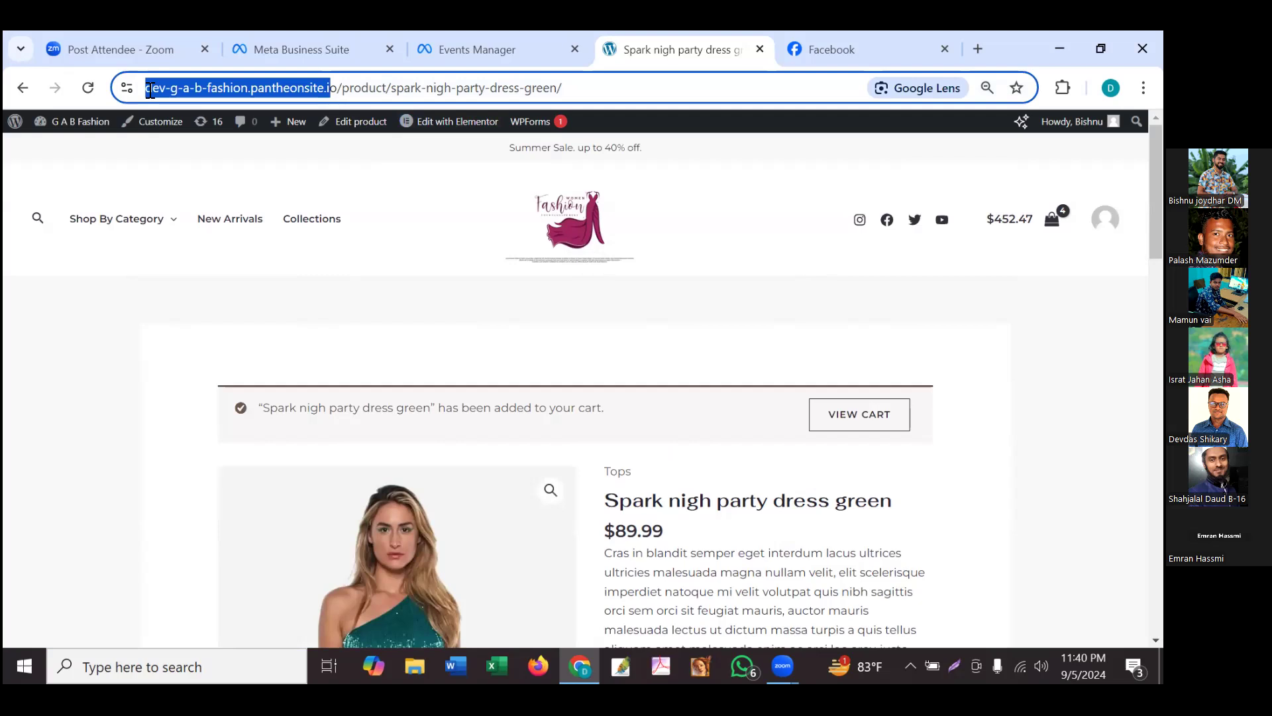
{"action": "left_click", "coordinate": [339, 89]}
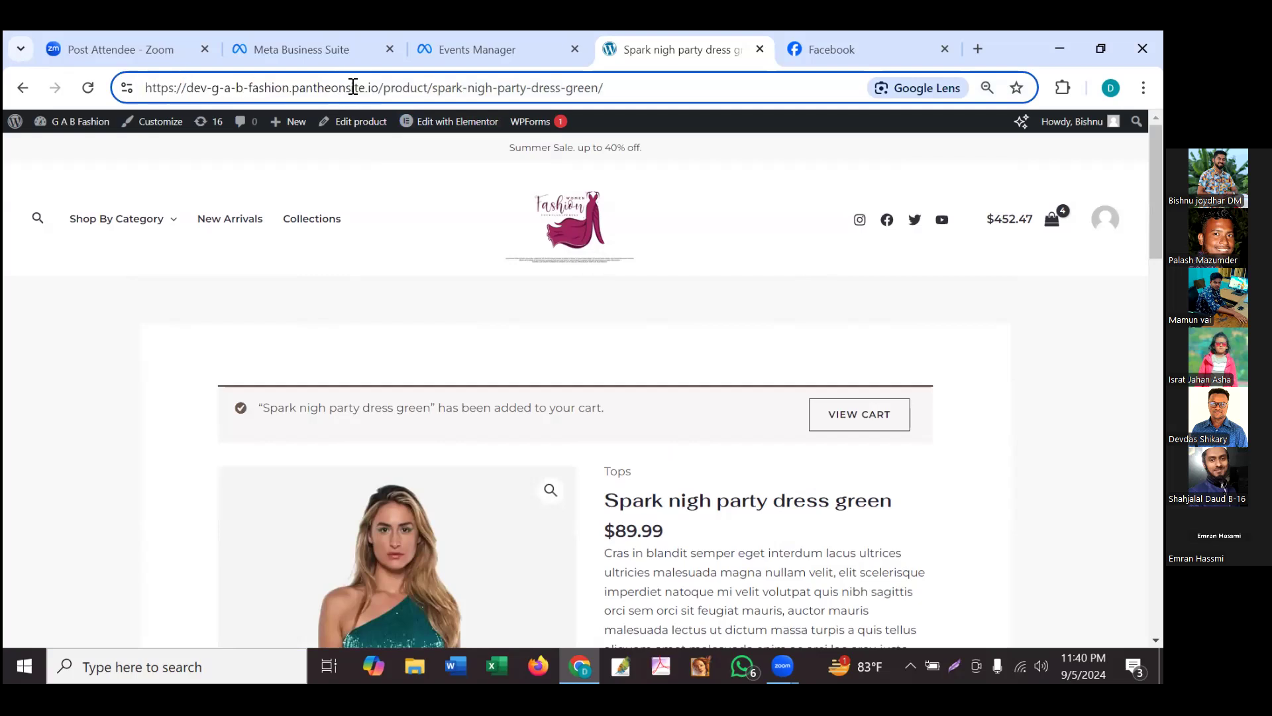
{"action": "left_click_drag", "start_coordinate": [380, 87], "coordinate": [128, 88]}
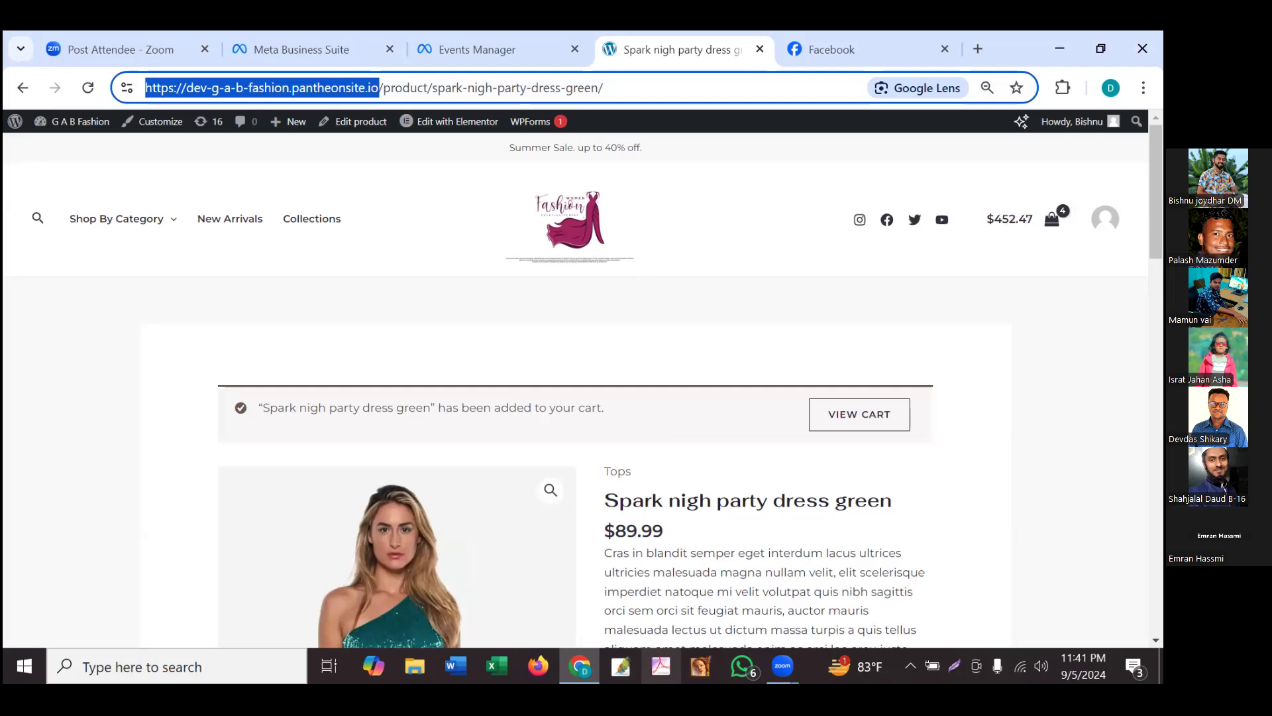
{"action": "right_click", "coordinate": [332, 91]}
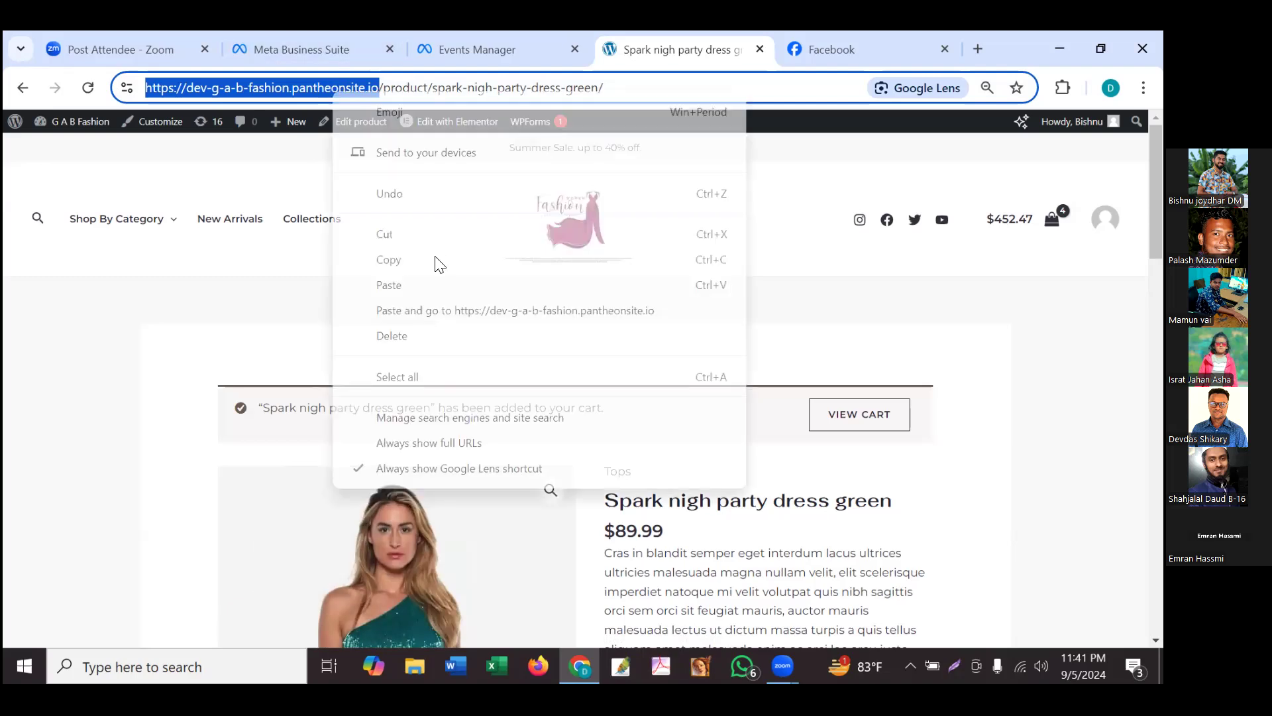
{"action": "left_click", "coordinate": [435, 260]}
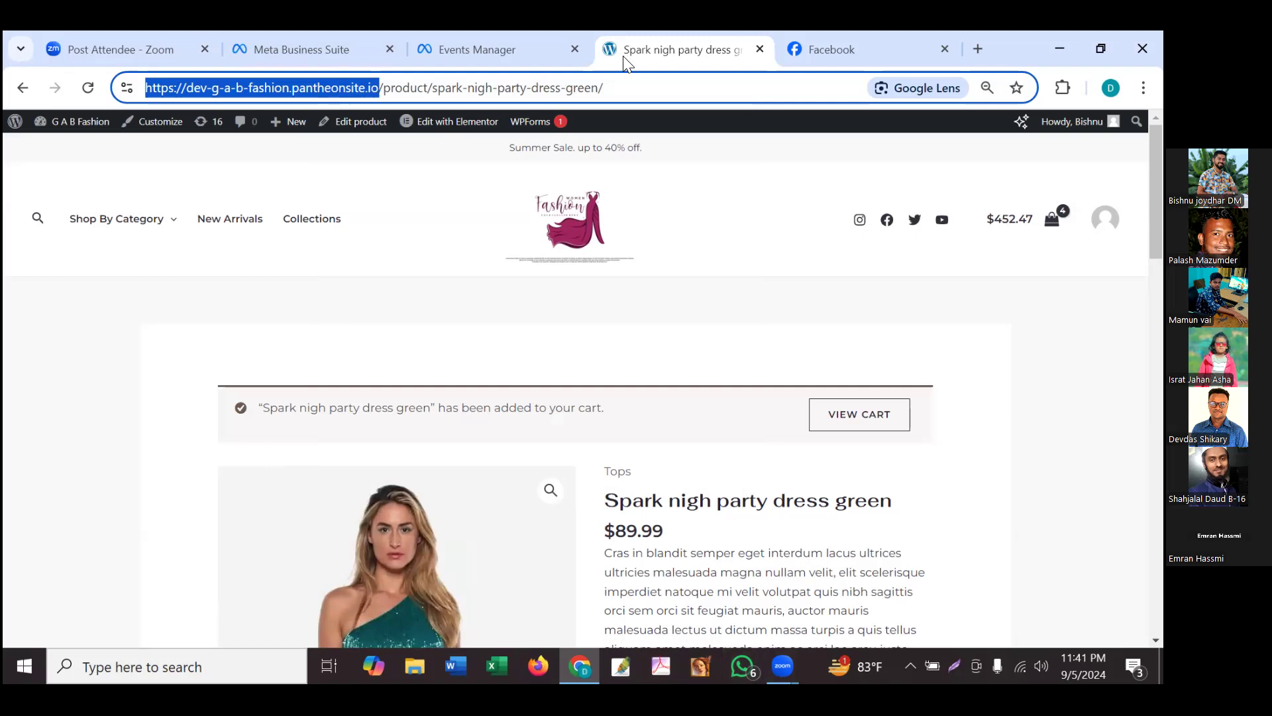
{"action": "left_click", "coordinate": [585, 499]}
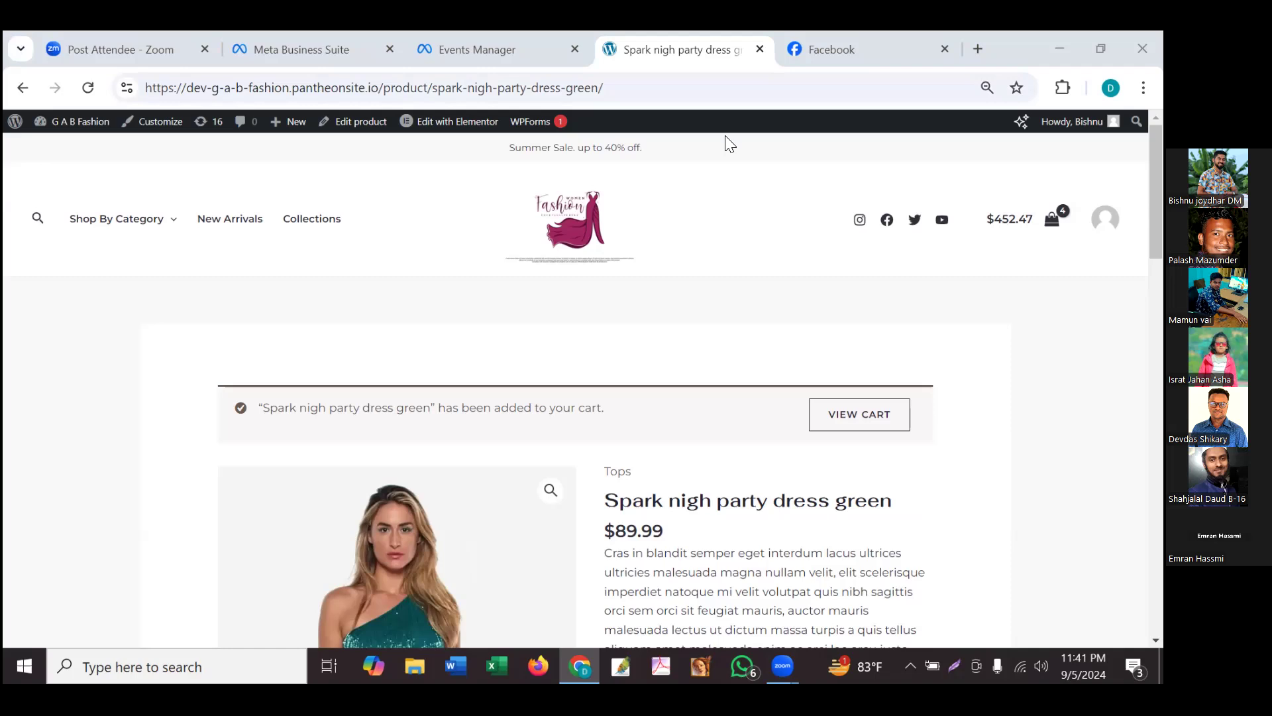
- View the cart and proceed from its totals to the checkout page
{"action": "left_click", "coordinate": [882, 416]}
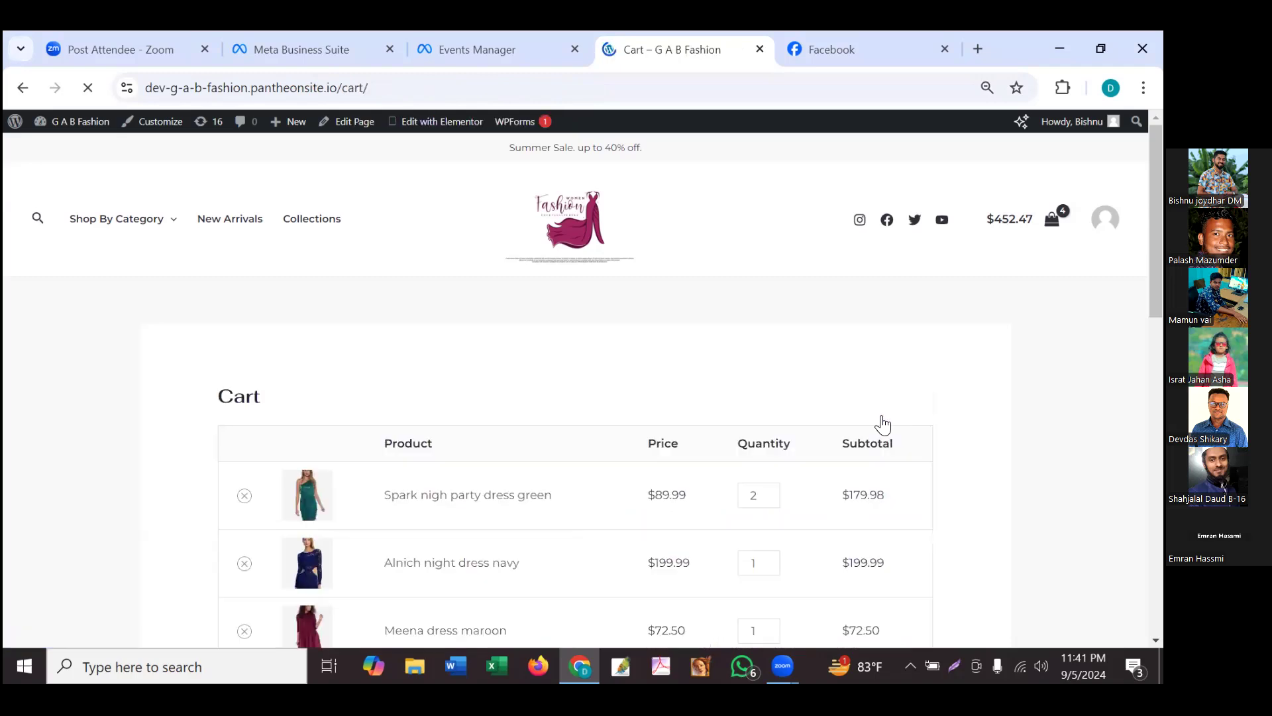
{"action": "scroll", "coordinate": [957, 522], "scroll_direction": "down", "scroll_amount": 2}
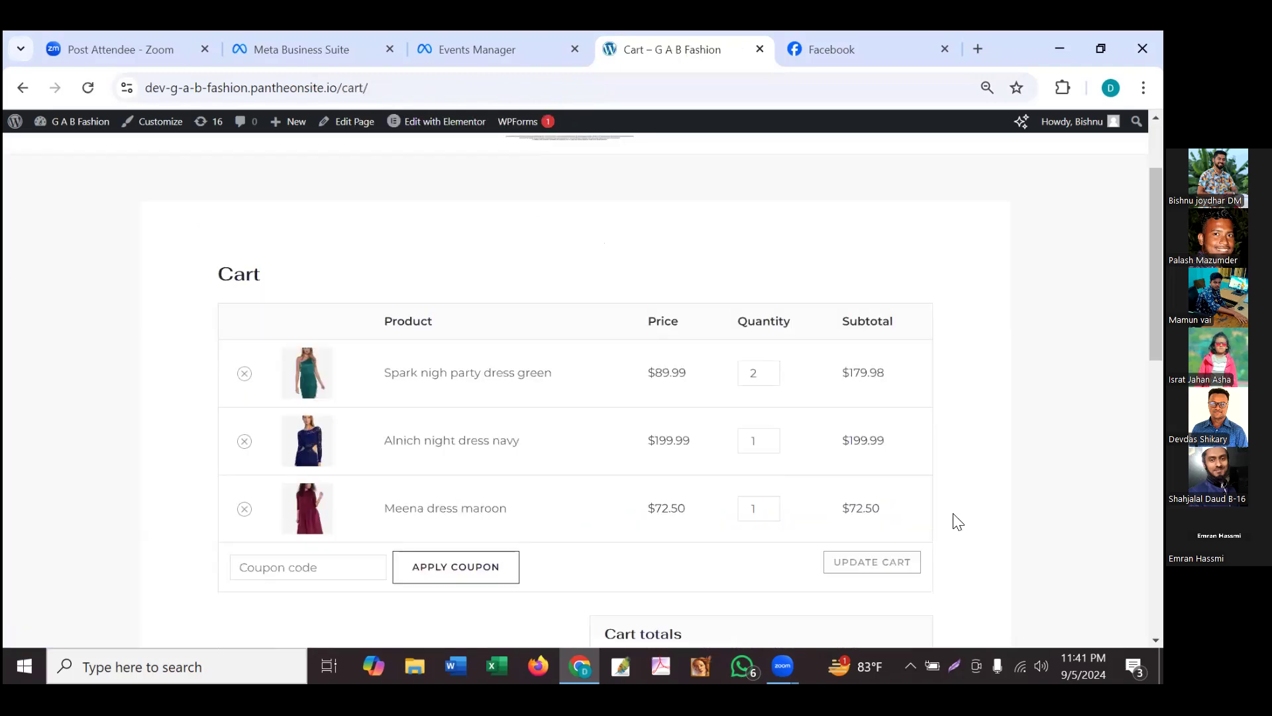
{"action": "scroll", "coordinate": [957, 522], "scroll_direction": "down", "scroll_amount": 3}
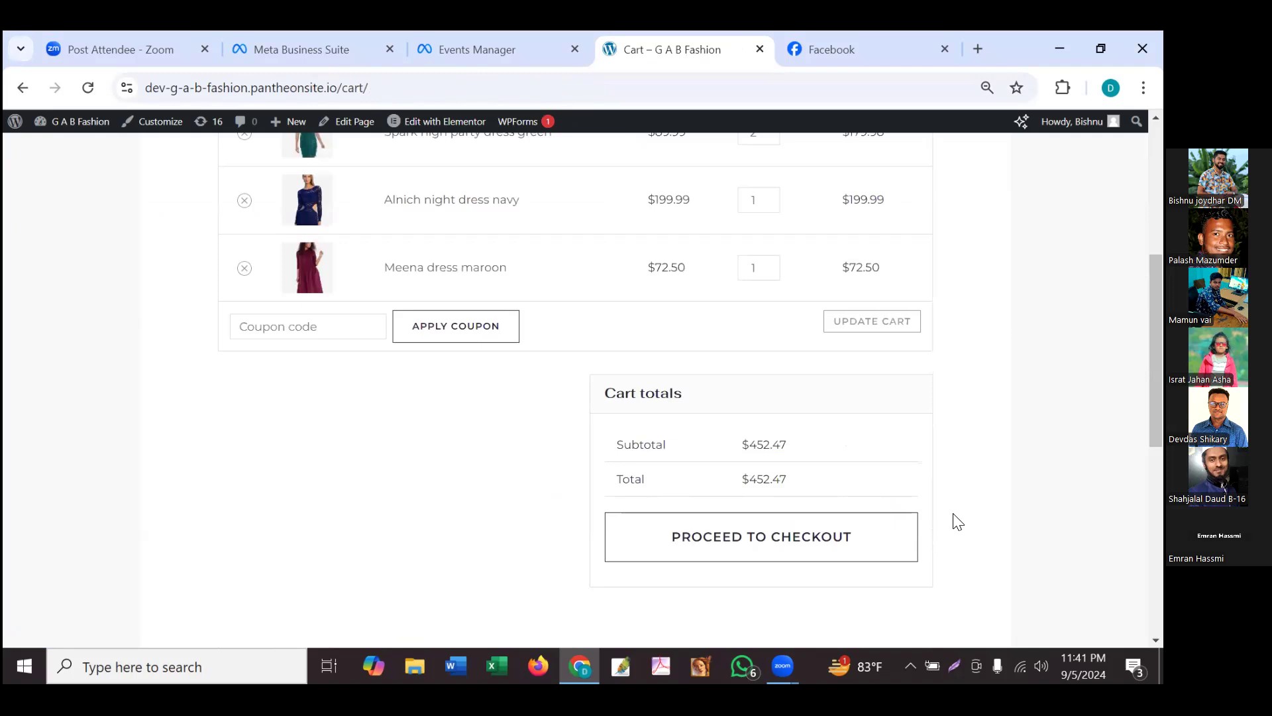
{"action": "scroll", "coordinate": [733, 509], "scroll_direction": "down", "scroll_amount": 5}
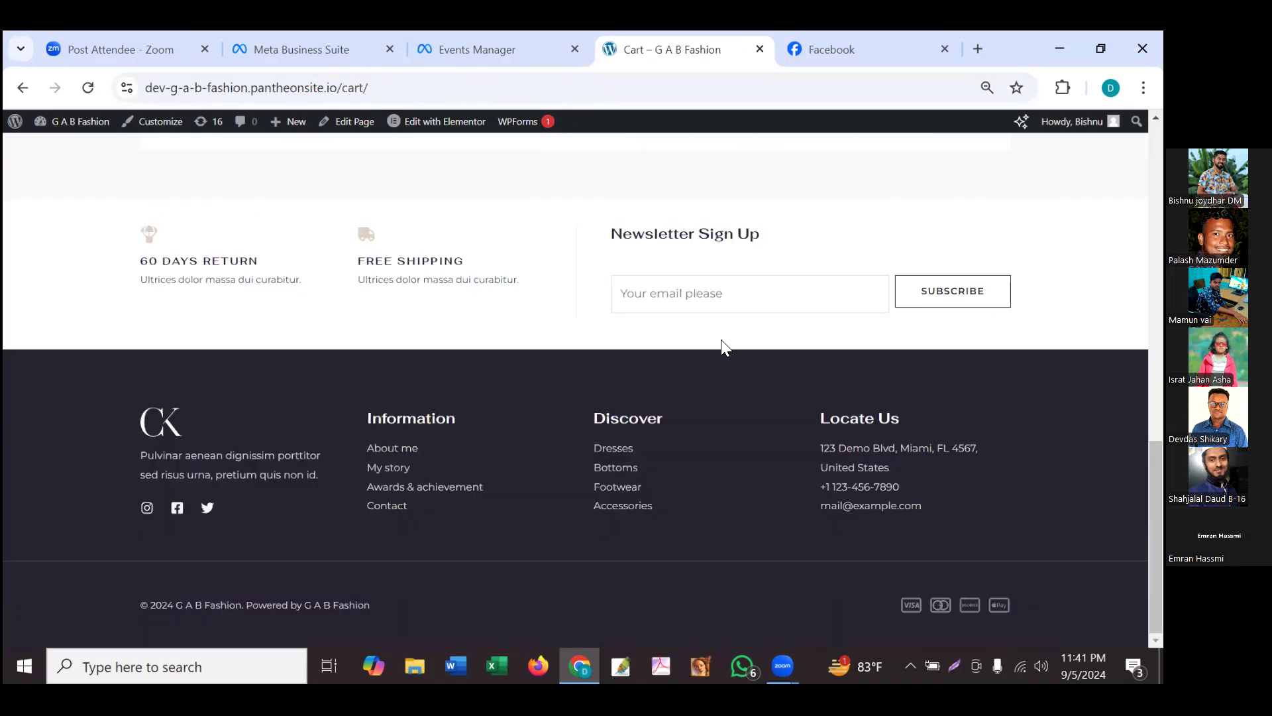
{"action": "scroll", "coordinate": [878, 341], "scroll_direction": "up", "scroll_amount": 3}
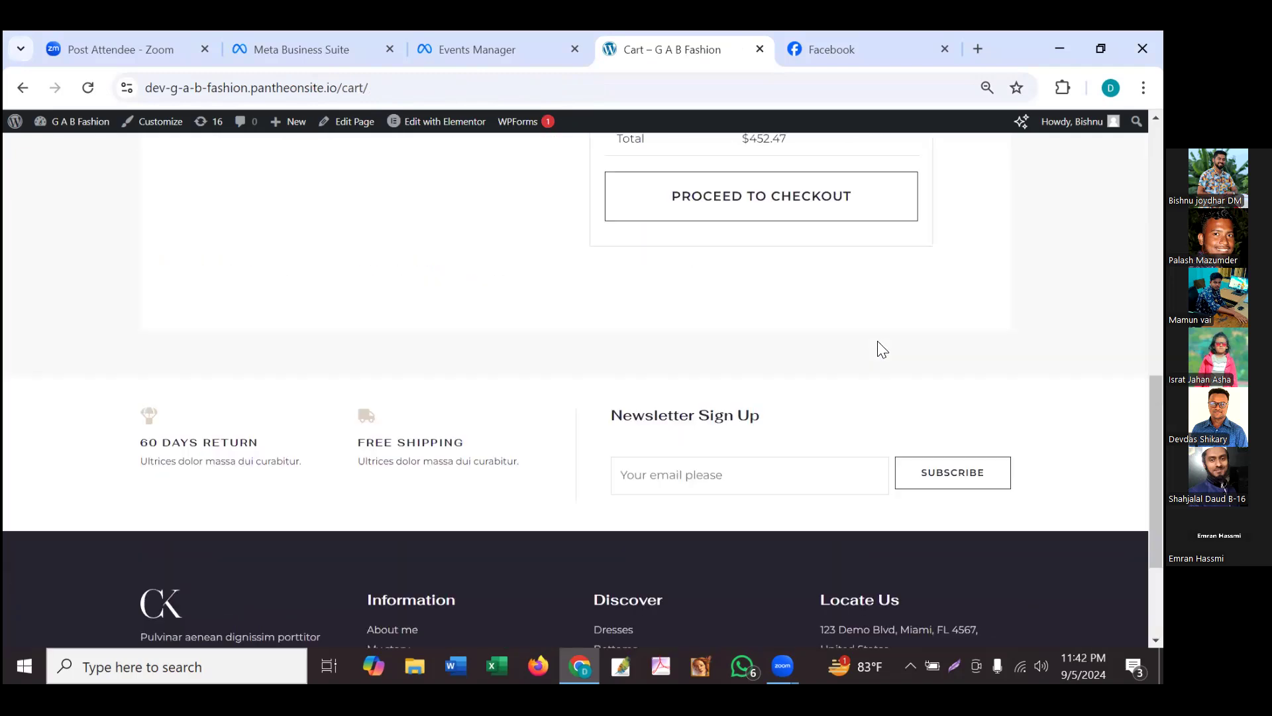
{"action": "left_click", "coordinate": [805, 192]}
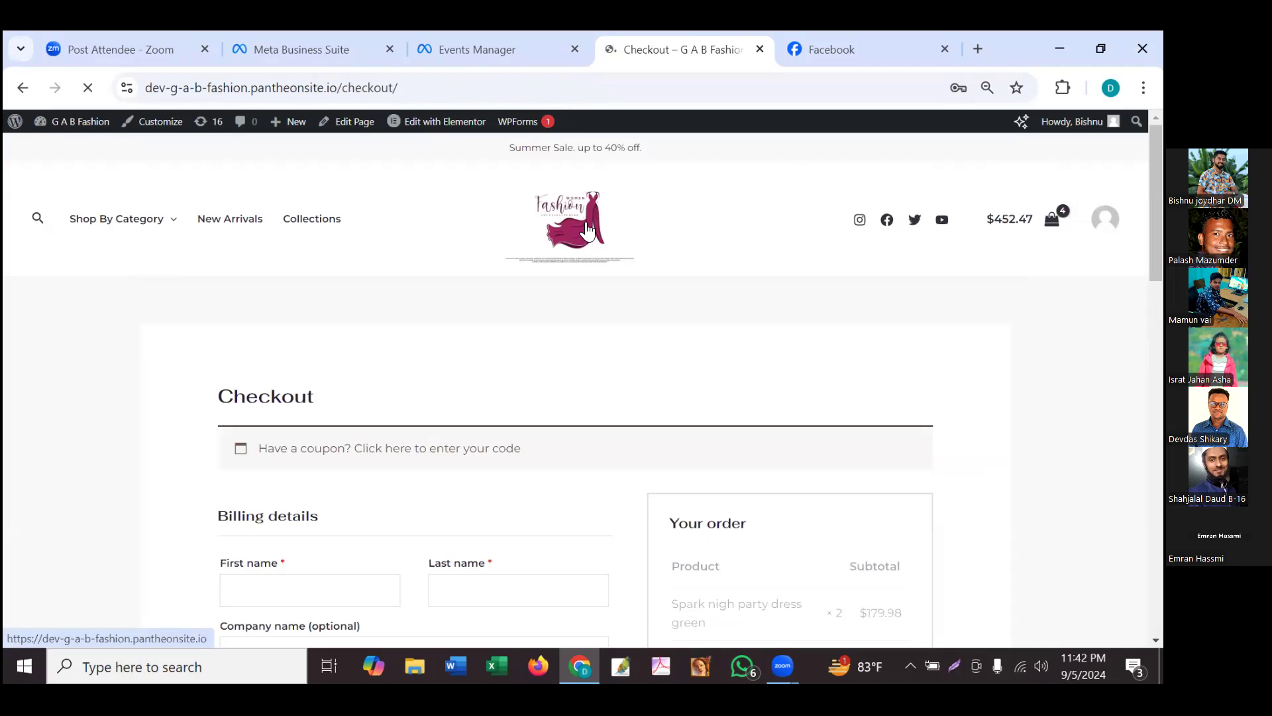
- Return to Events Manager and check the received test events for the add to cart, view content and initiate checkout actions
{"action": "left_click", "coordinate": [462, 54]}
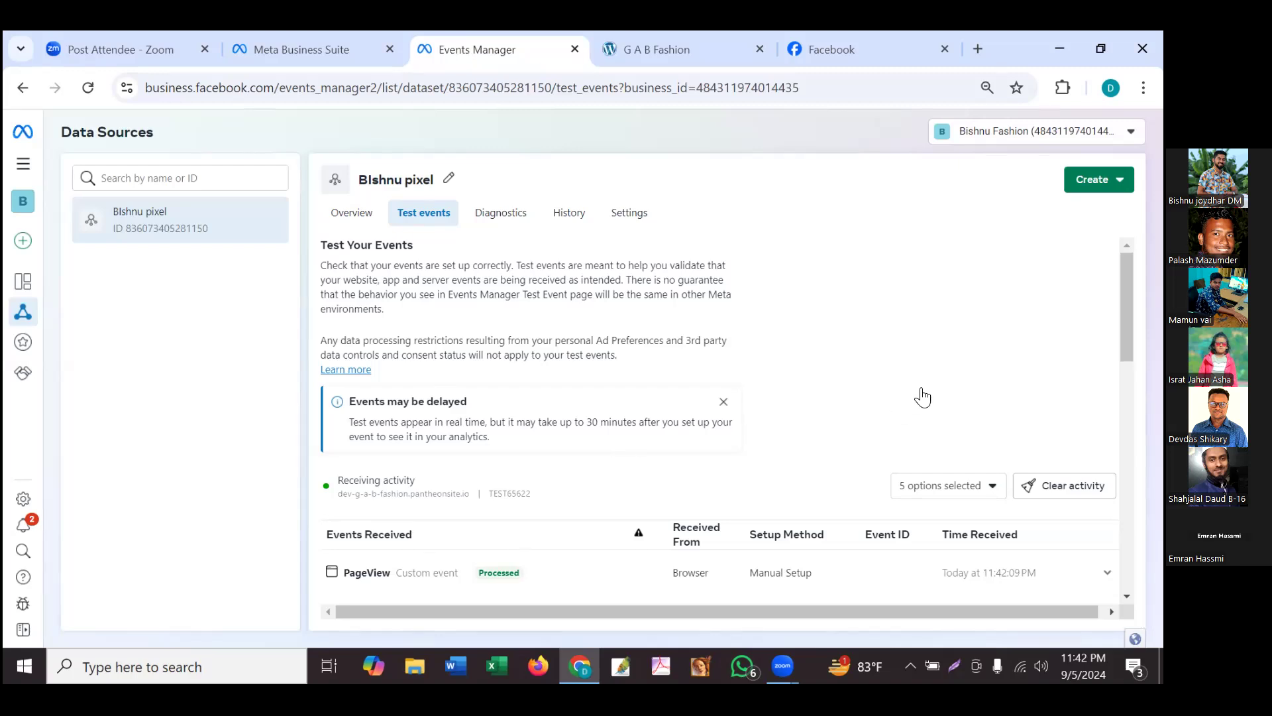
{"action": "scroll", "coordinate": [921, 398], "scroll_direction": "down", "scroll_amount": 3}
{"action": "scroll", "coordinate": [722, 424], "scroll_direction": "down", "scroll_amount": 2}
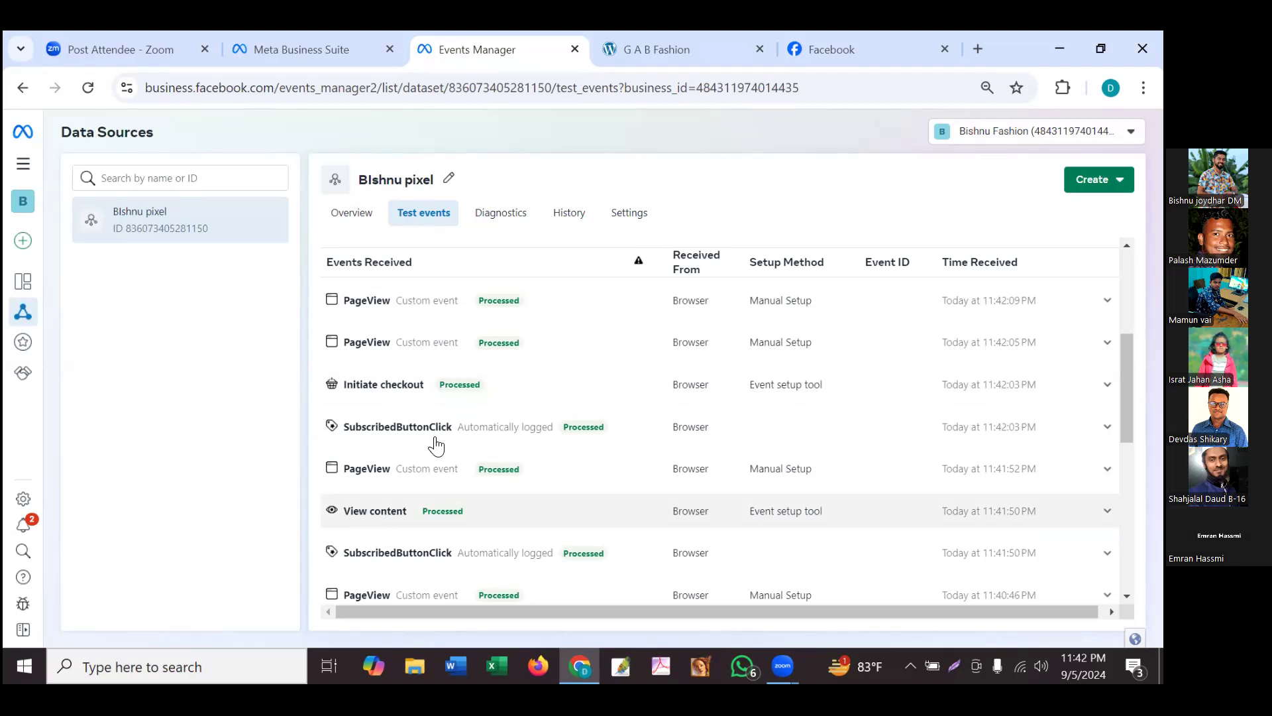
{"action": "scroll", "coordinate": [437, 444], "scroll_direction": "down", "scroll_amount": 3}
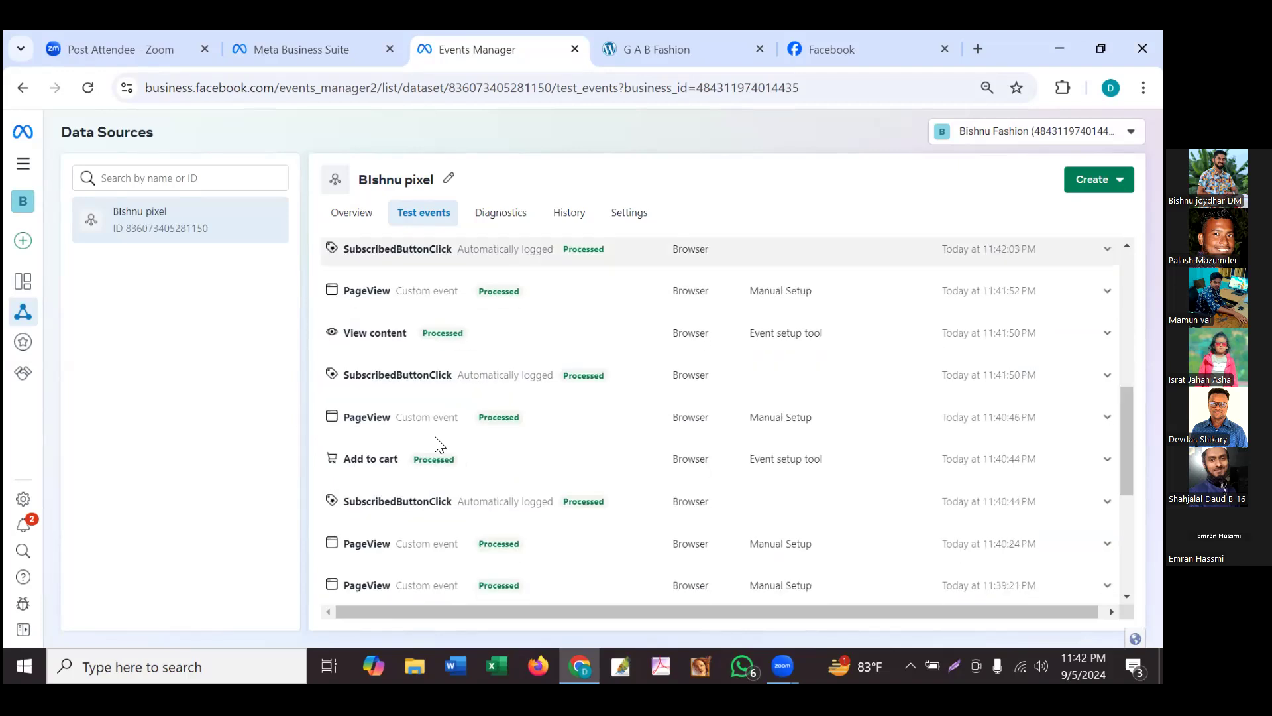
{"action": "scroll", "coordinate": [435, 441], "scroll_direction": "down", "scroll_amount": 2}
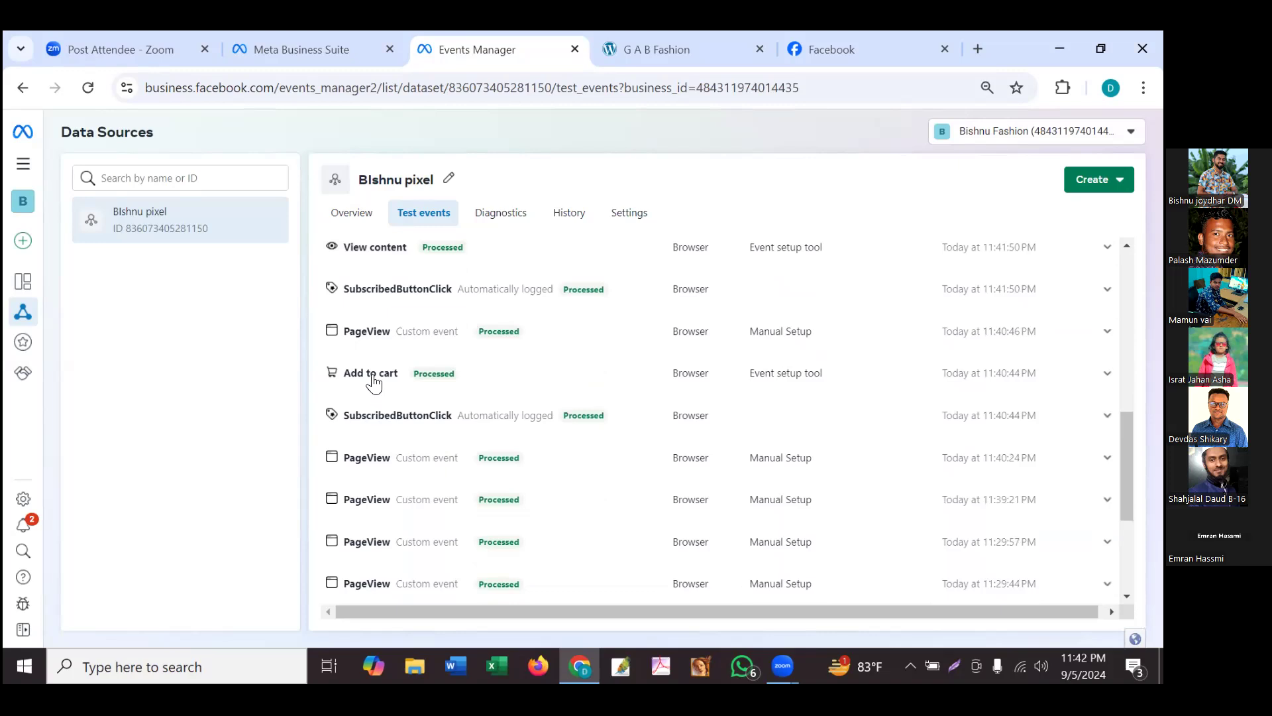
{"action": "scroll", "coordinate": [375, 383], "scroll_direction": "down", "scroll_amount": 1}
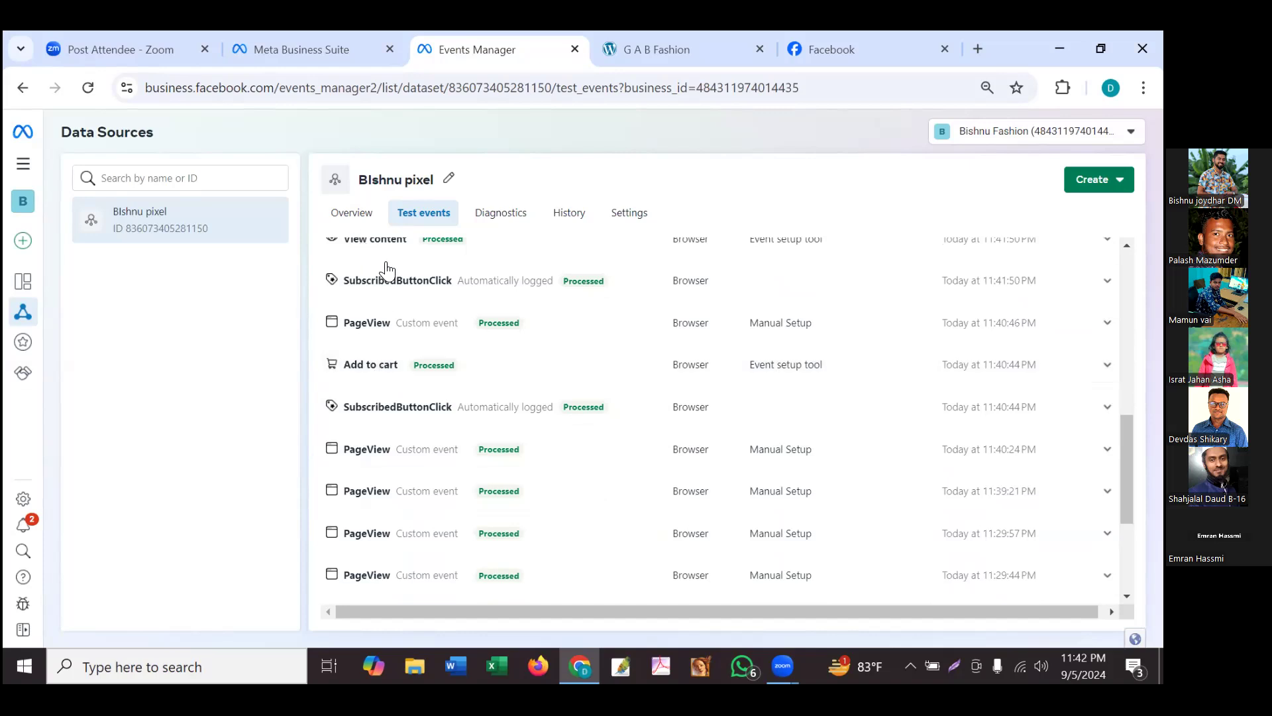
{"action": "scroll", "coordinate": [388, 273], "scroll_direction": "up", "scroll_amount": 3}
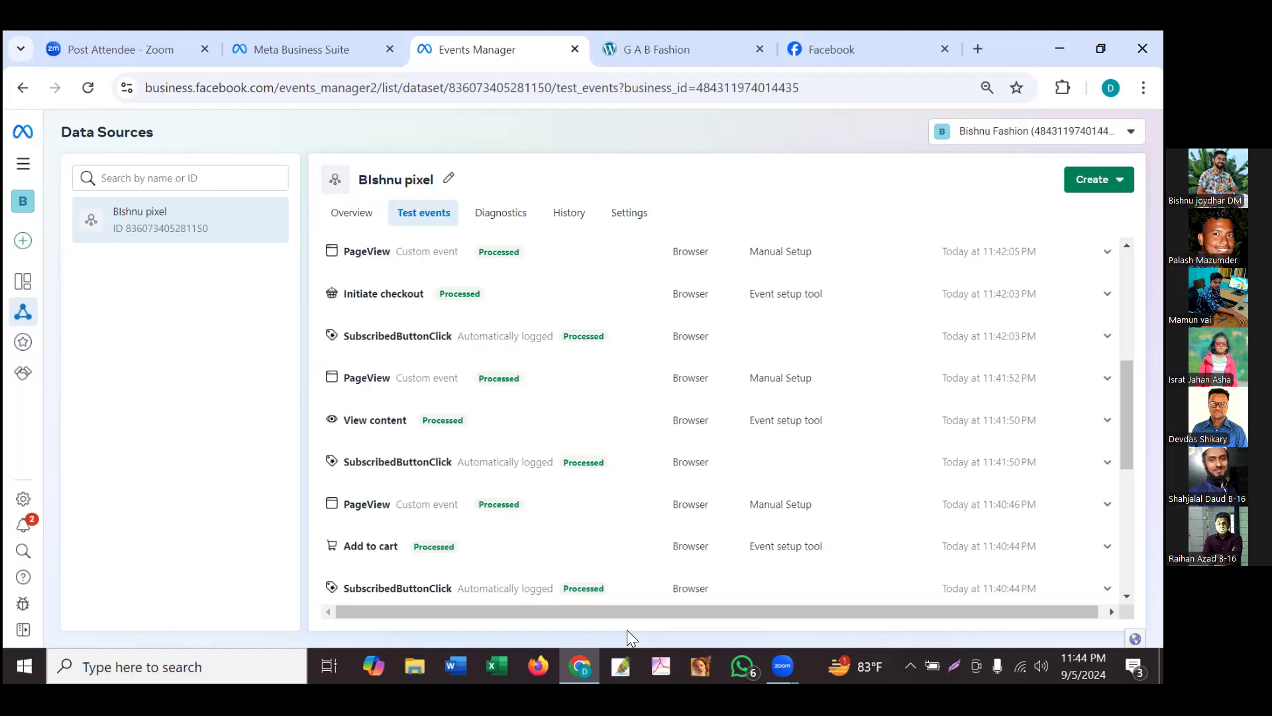
- Open the business settings and view the people assigned to the pixel's dataset under the data sources
{"action": "left_click", "coordinate": [22, 499]}
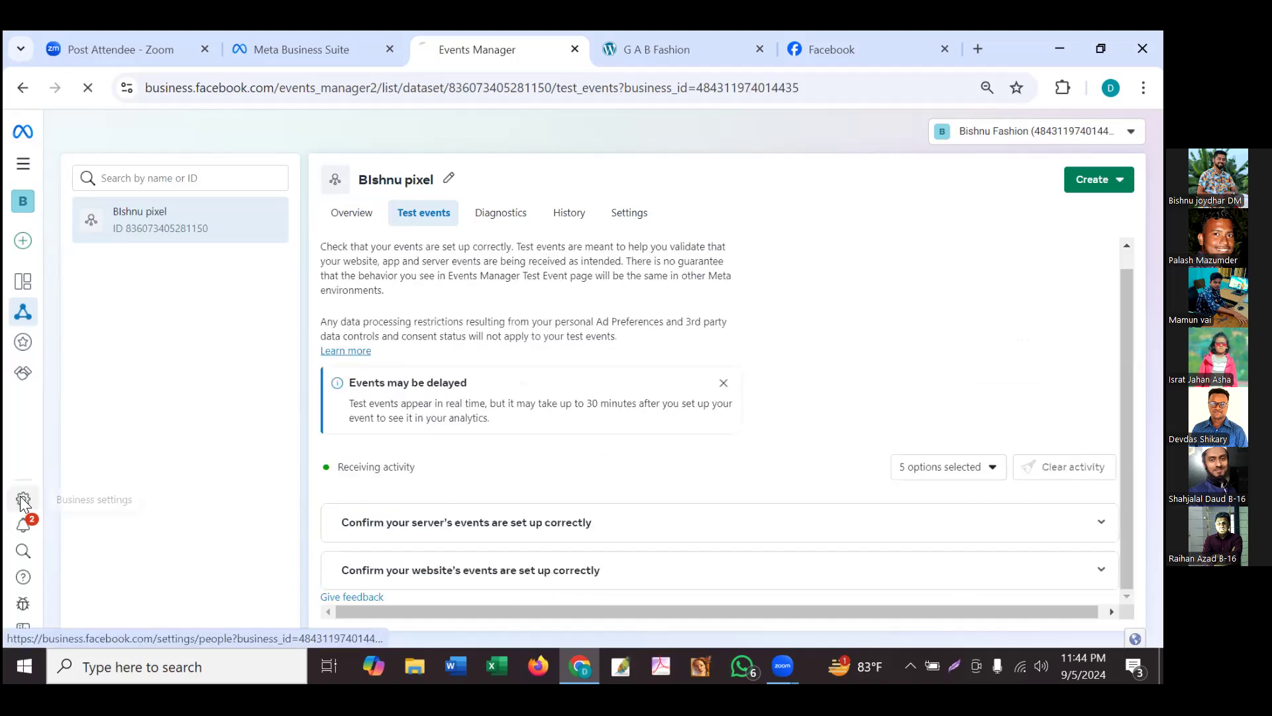
{"action": "left_click", "coordinate": [23, 502]}
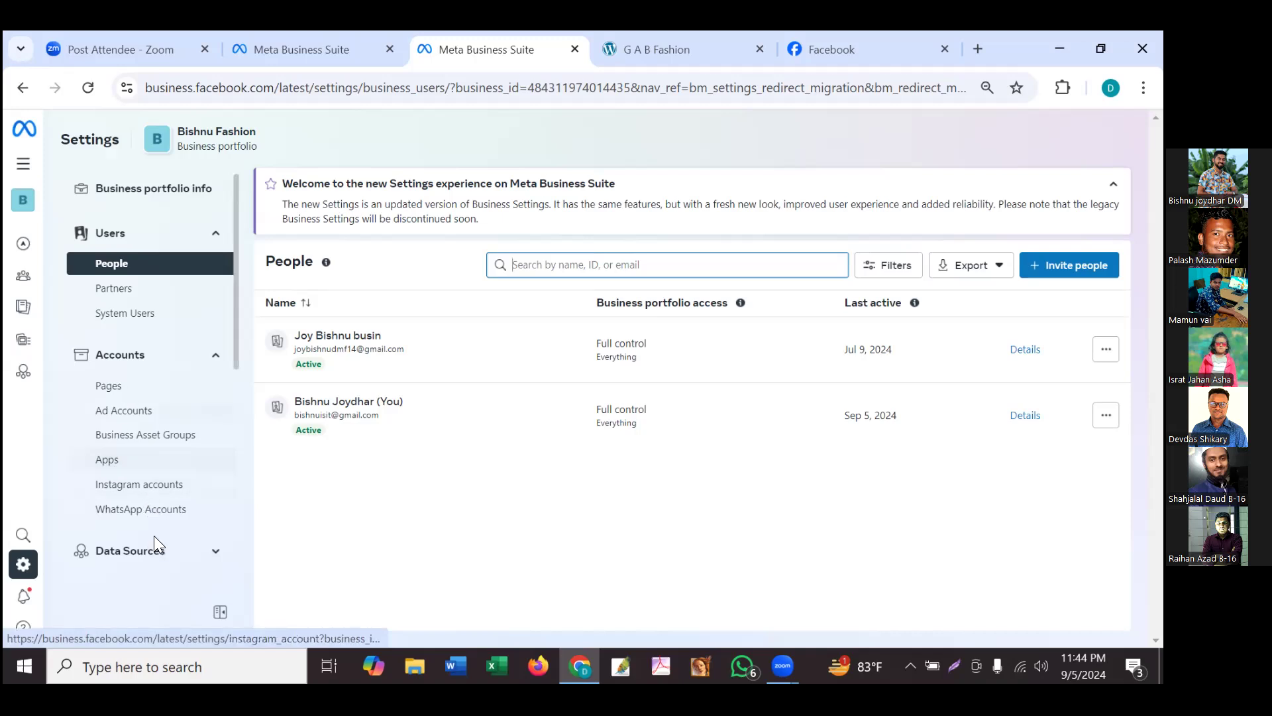
{"action": "scroll", "coordinate": [153, 536], "scroll_direction": "down", "scroll_amount": 2}
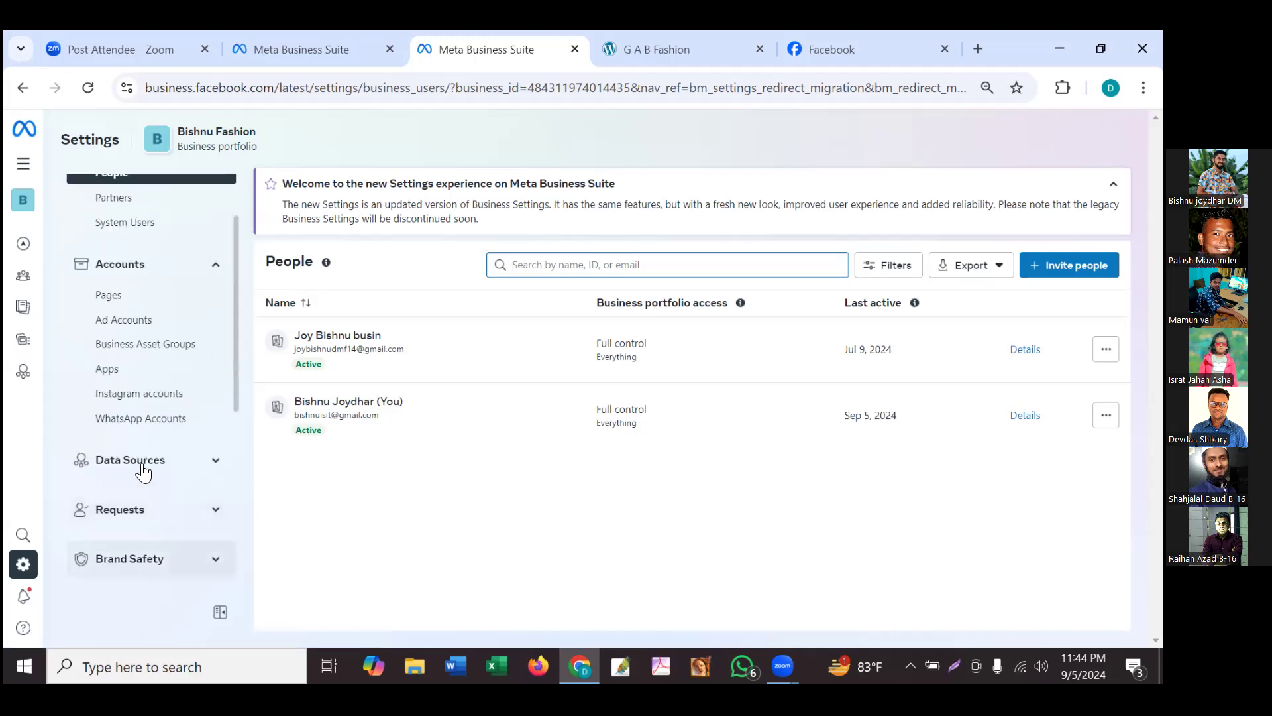
{"action": "left_click", "coordinate": [143, 471]}
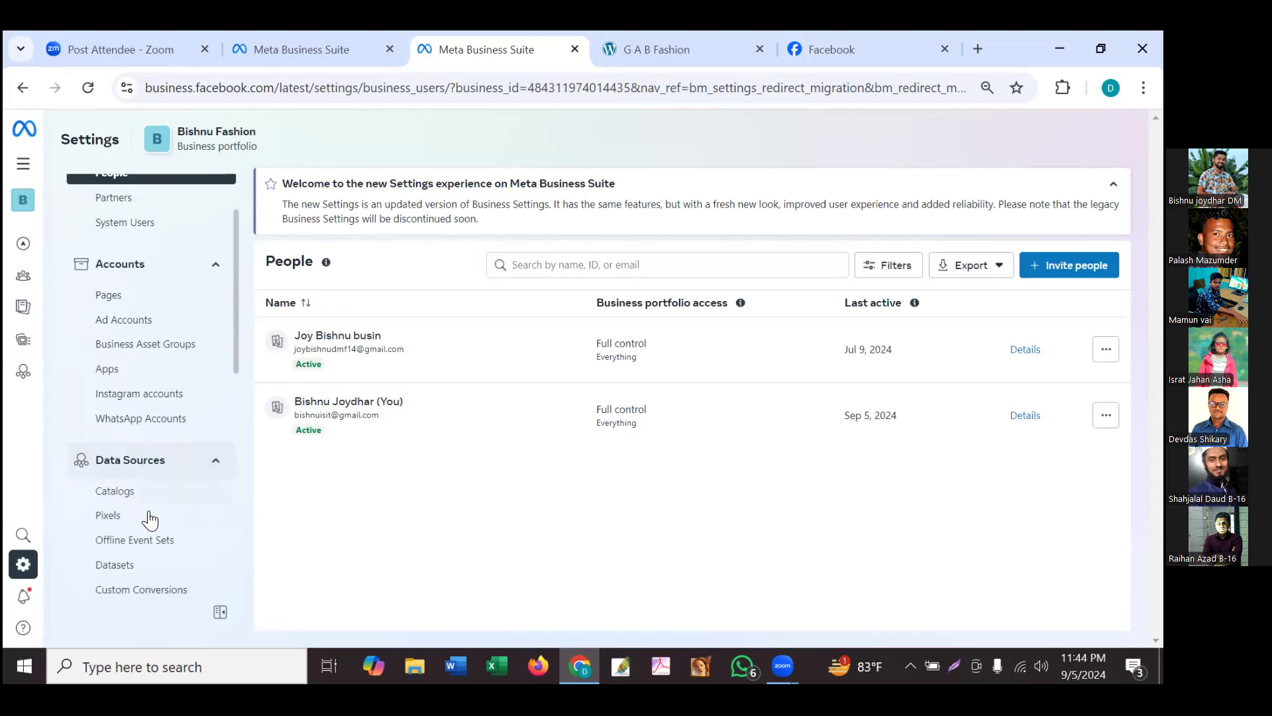
{"action": "left_click", "coordinate": [120, 568]}
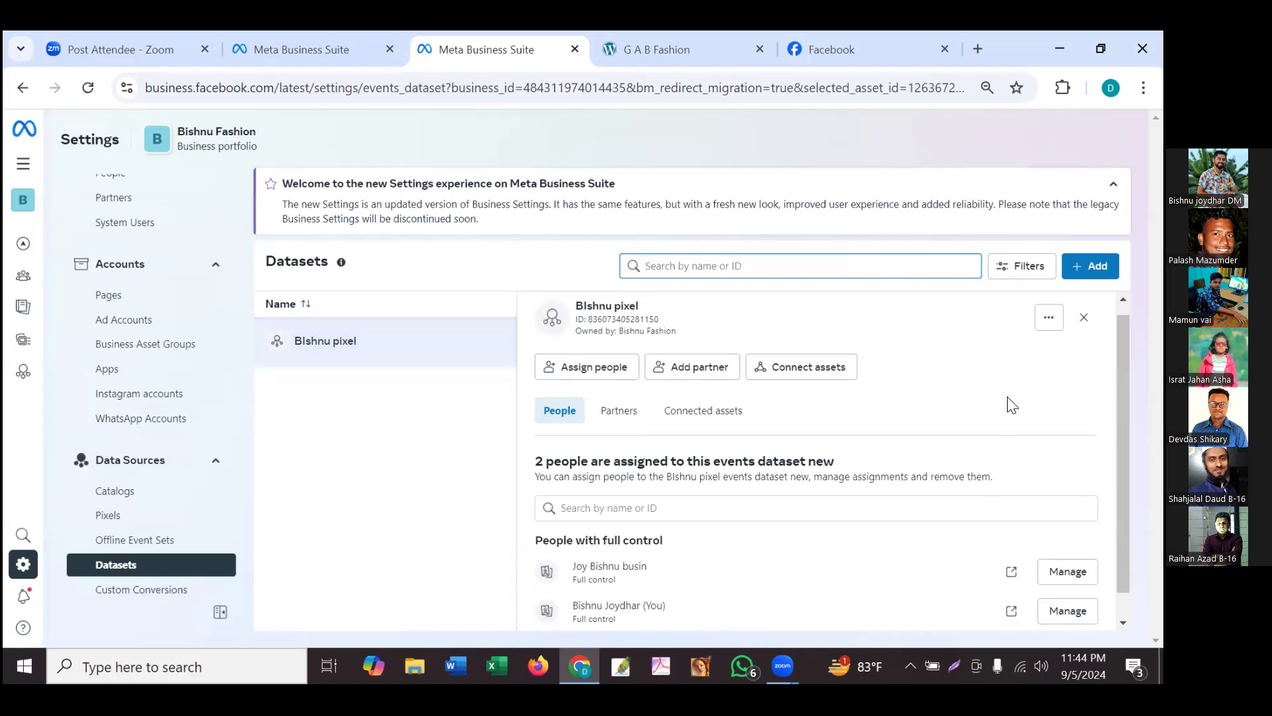
{"action": "scroll", "coordinate": [1018, 361], "scroll_direction": "down", "scroll_amount": 1}
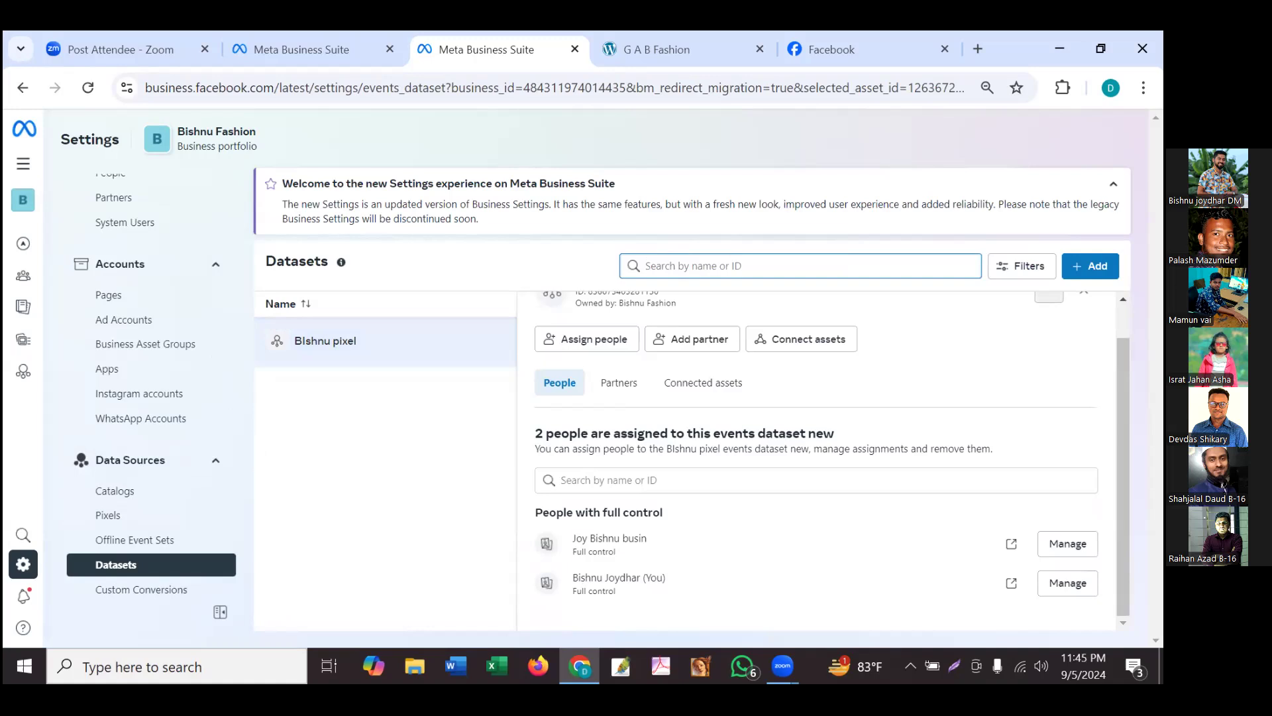
- Open the pixel's dataset in Events Manager from its settings entry and review the overview's event activity and events list
{"action": "left_click", "coordinate": [1049, 297]}
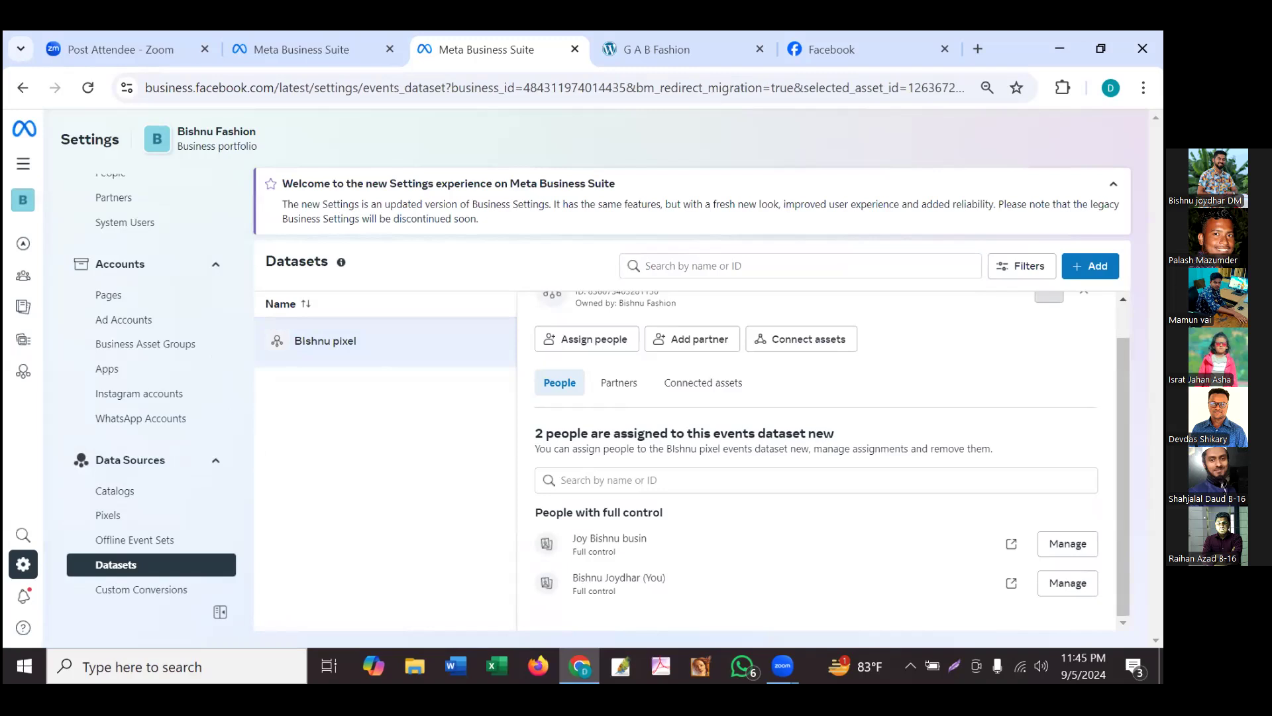
{"action": "scroll", "coordinate": [816, 462], "scroll_direction": "up", "scroll_amount": 1}
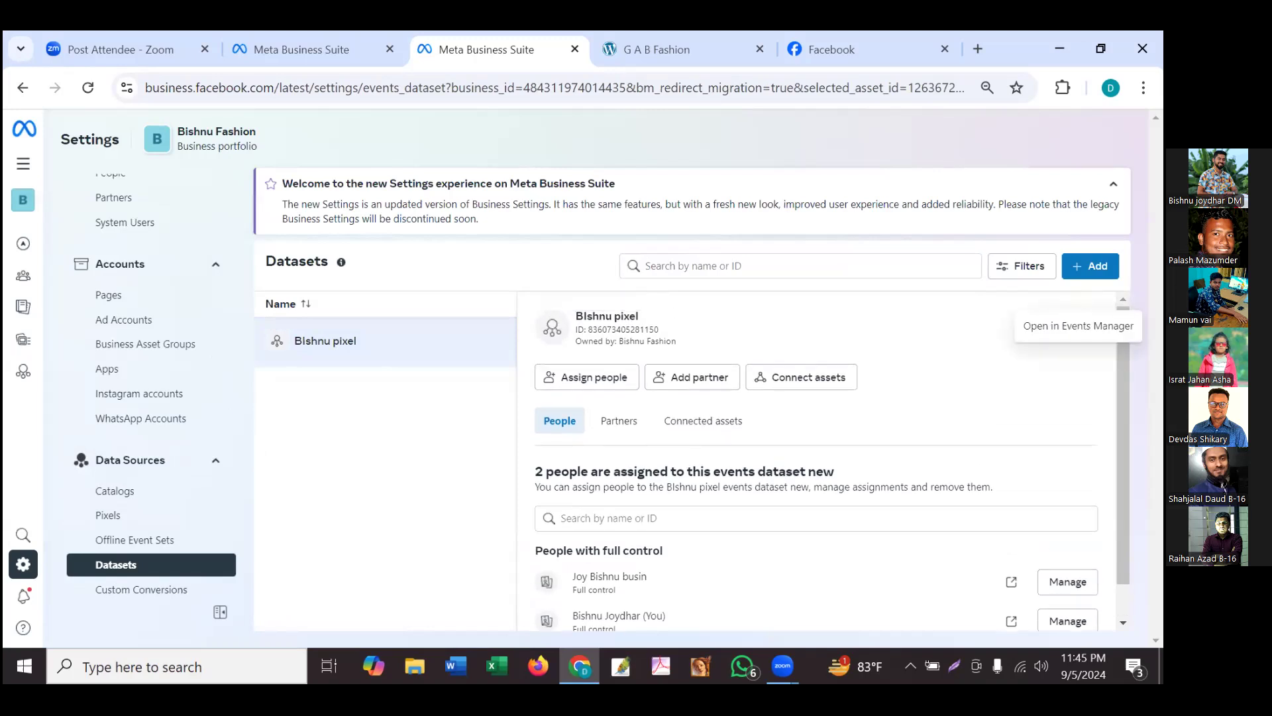
{"action": "left_click", "coordinate": [1078, 325]}
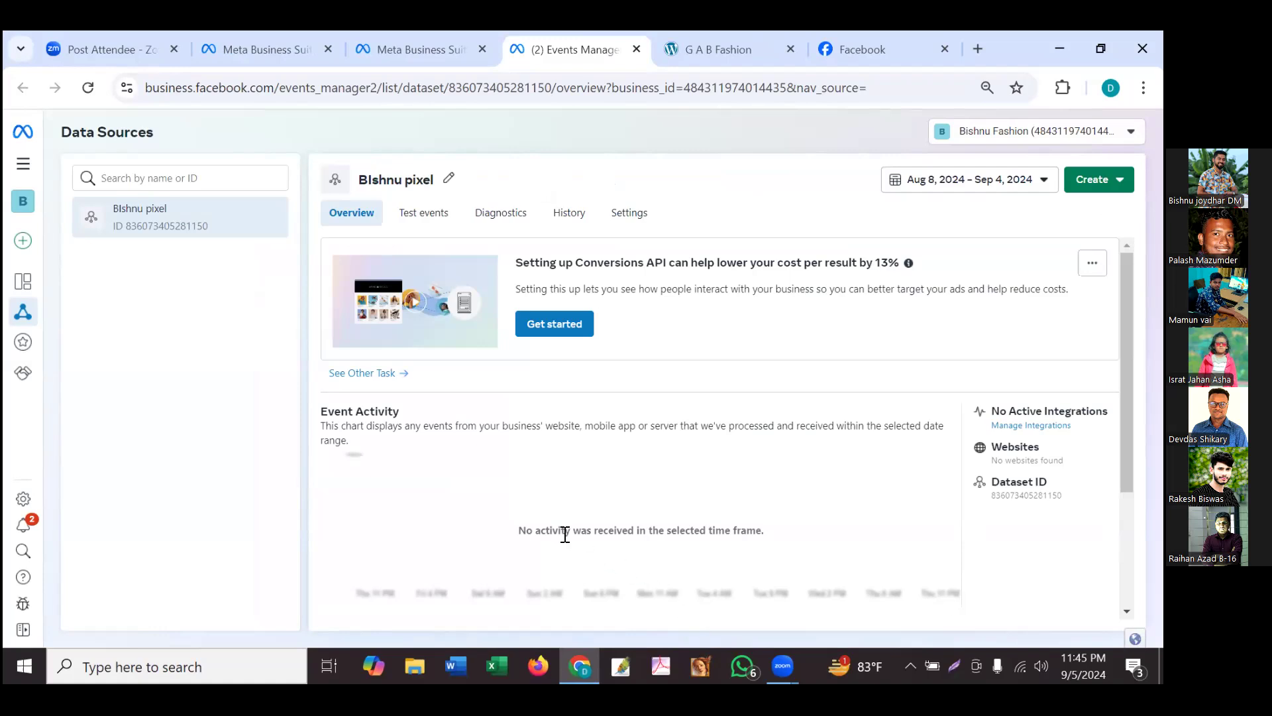
{"action": "left_click_drag", "start_coordinate": [514, 534], "coordinate": [331, 518]}
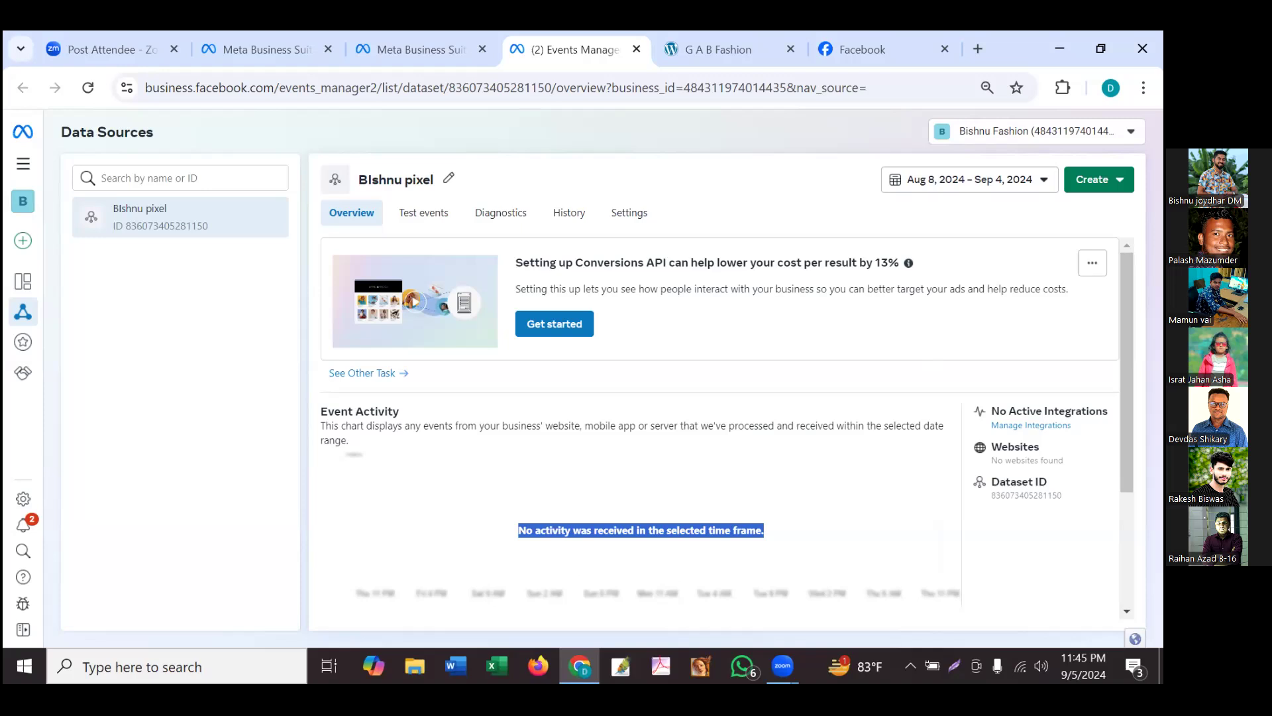
{"action": "scroll", "coordinate": [722, 431], "scroll_direction": "down", "scroll_amount": 3}
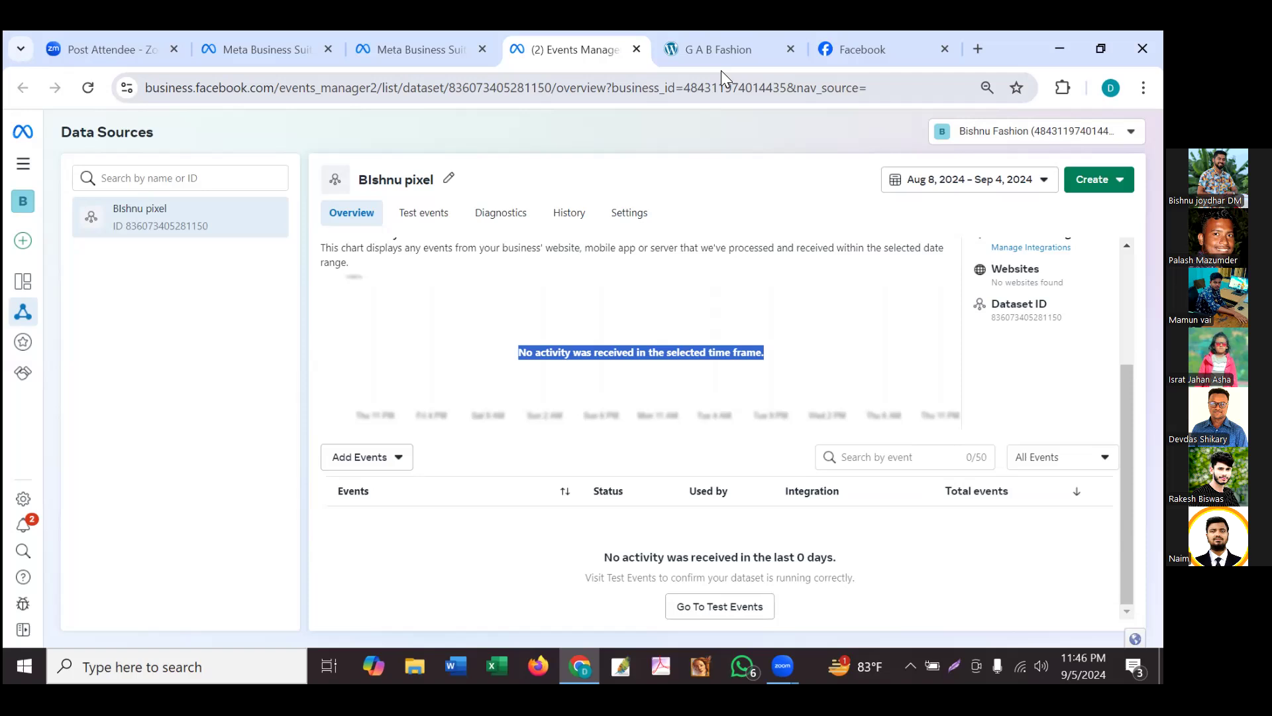
{"action": "mouse_move", "coordinate": [708, 52]}
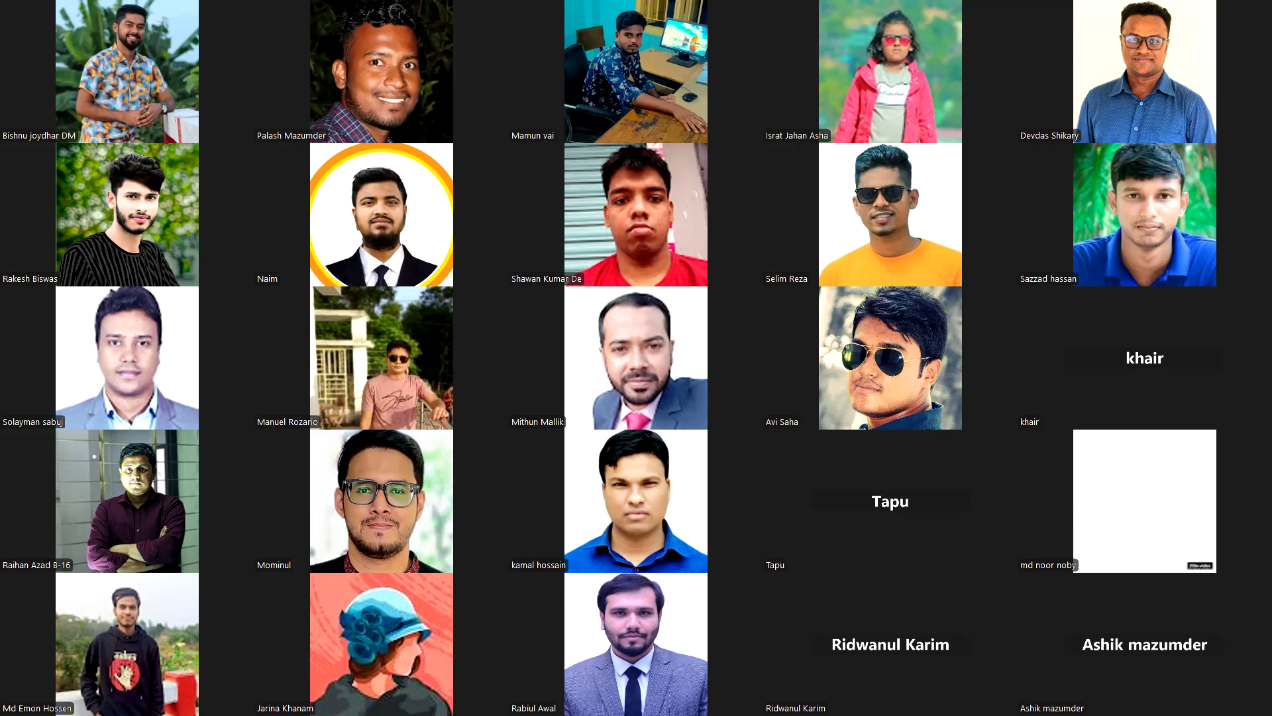
{"action": "key", "text": "Page_Down"}
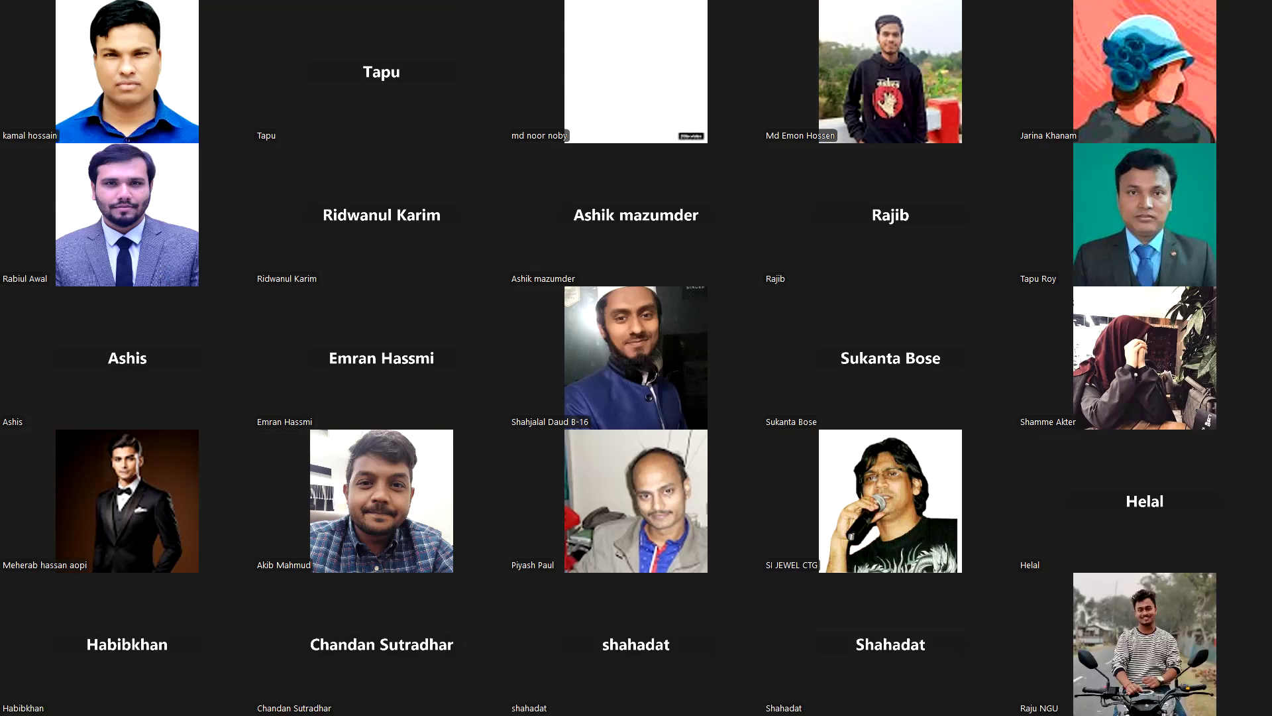